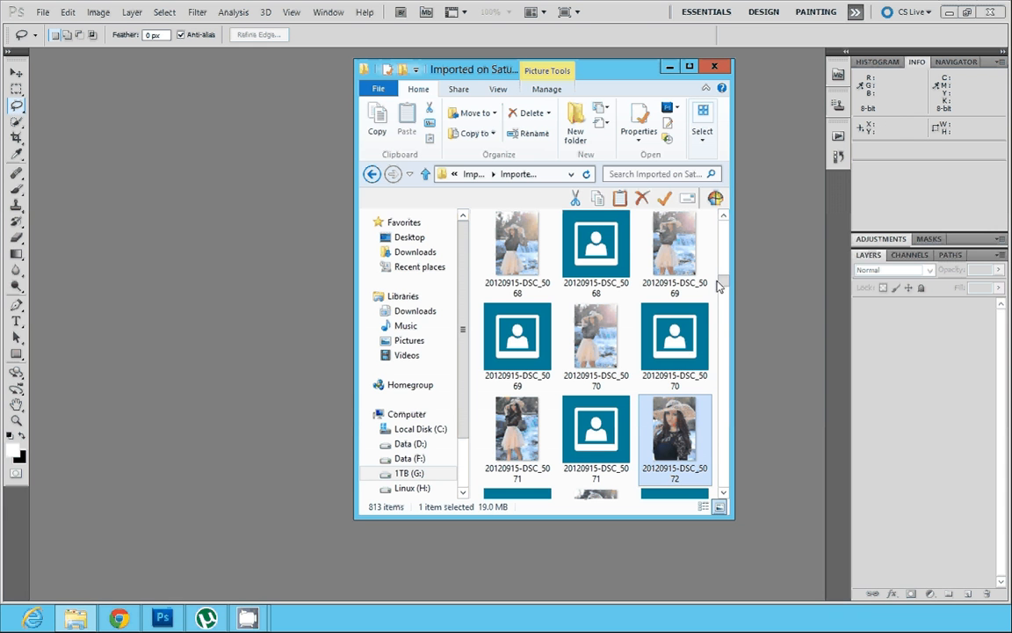
- Open the raw photo 20120915-DSC_5072 from the file folder in Photoshop's Camera Raw
{"action": "mouse_move", "coordinate": [674, 435]}
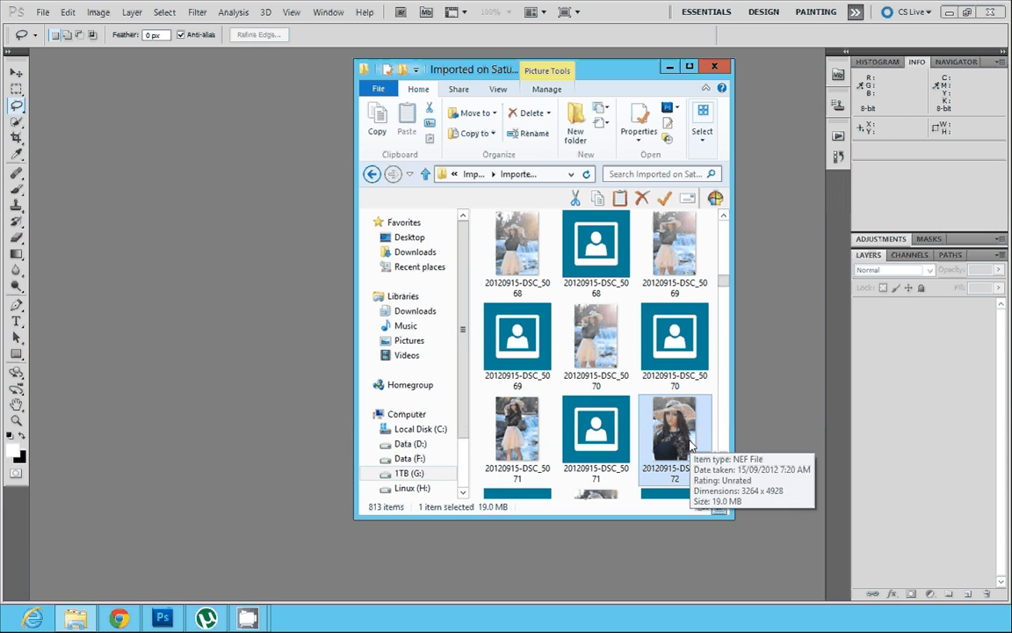
{"action": "left_click_drag", "start_coordinate": [674, 435], "coordinate": [256, 250]}
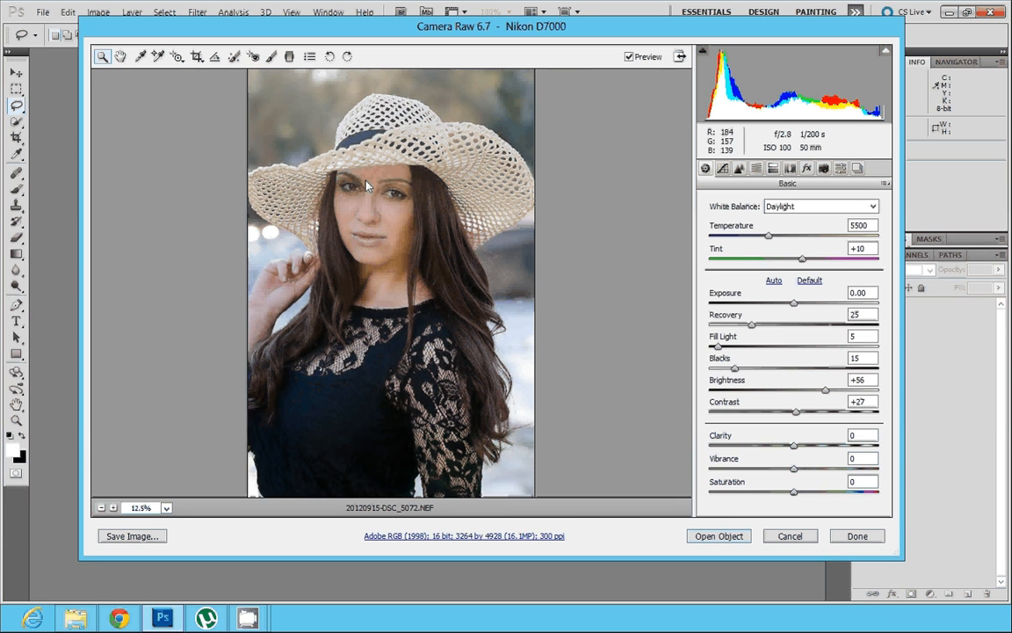
- Examine the unedited portrait up close, from the hat and face down to the lace top
{"action": "left_click", "coordinate": [360, 184]}
{"action": "scroll", "coordinate": [330, 288], "scroll_direction": "down", "scroll_amount": 3}
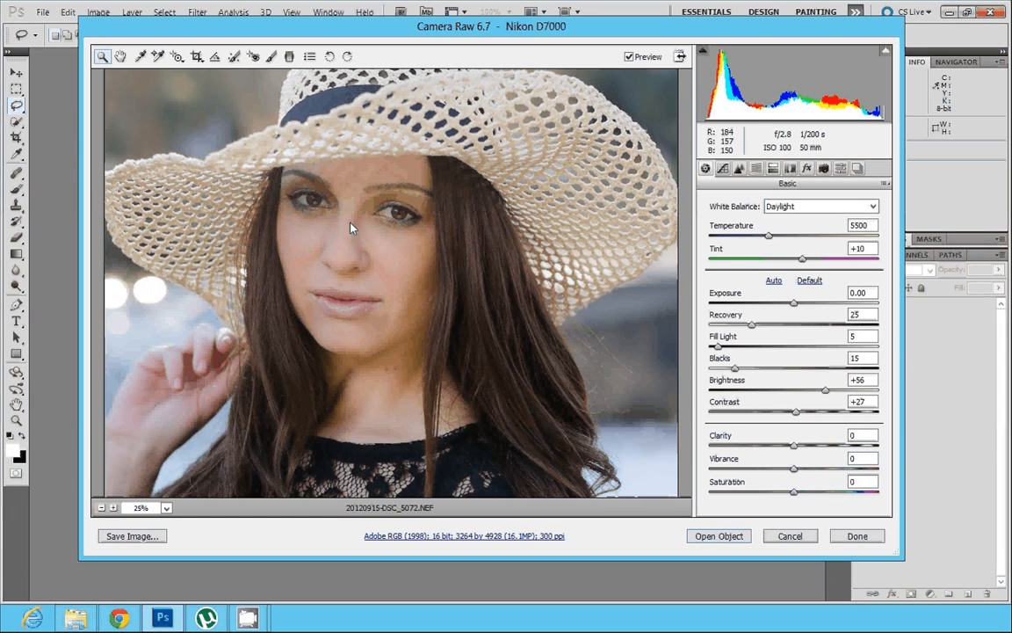
{"action": "scroll", "coordinate": [369, 312], "scroll_direction": "down", "scroll_amount": 3}
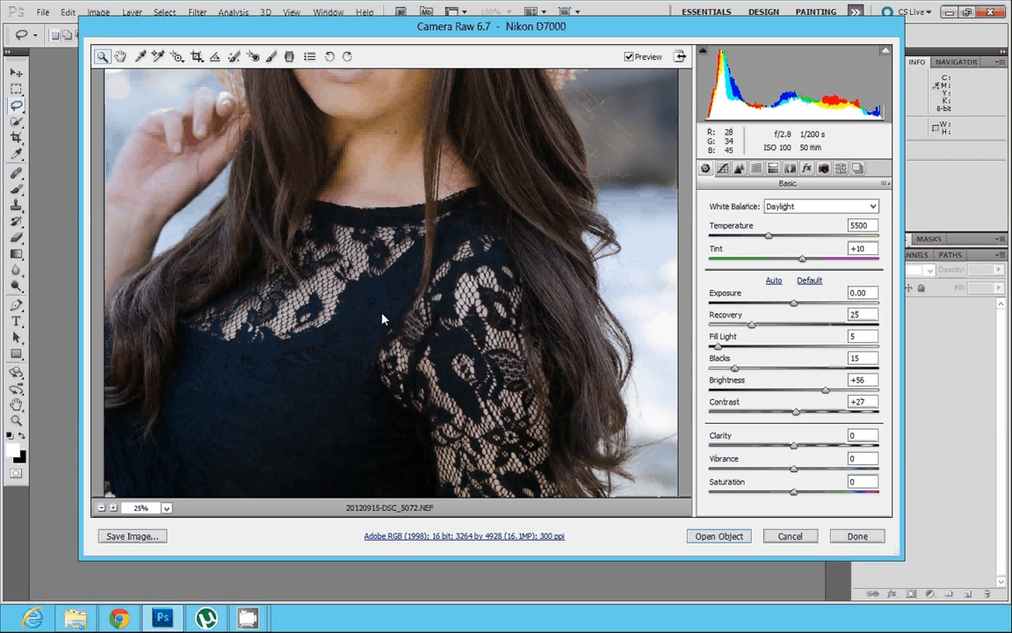
{"action": "scroll", "coordinate": [384, 317], "scroll_direction": "up", "scroll_amount": 5}
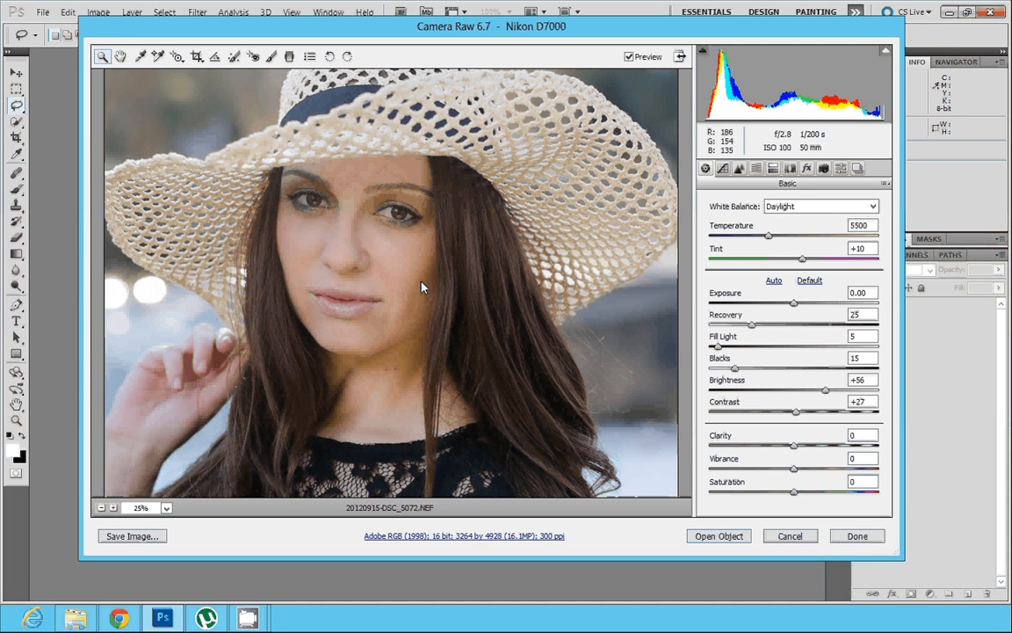
{"action": "scroll", "coordinate": [419, 227], "scroll_direction": "up", "scroll_amount": 2}
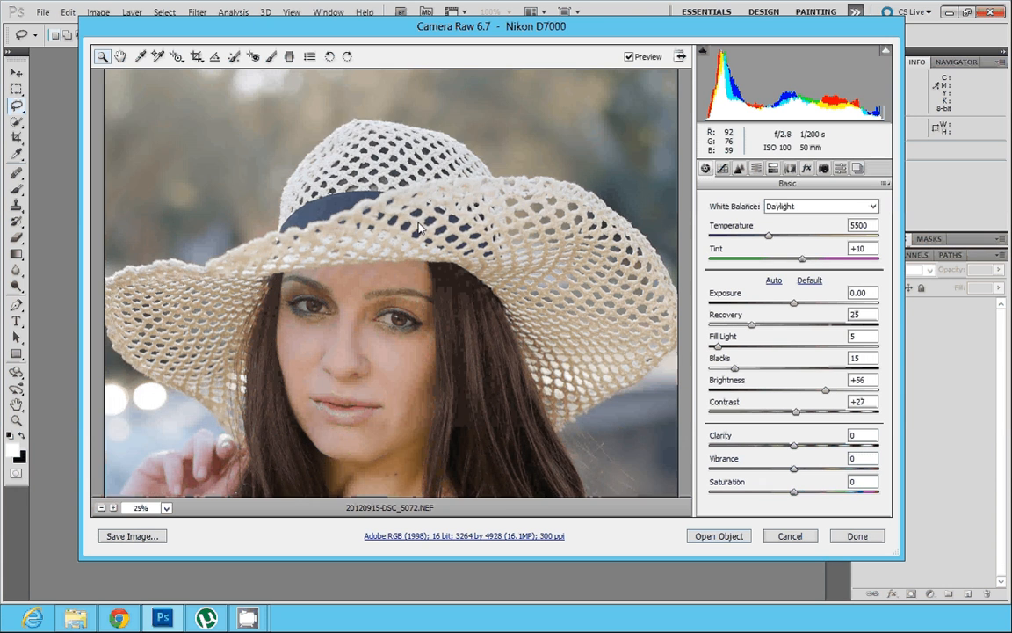
{"action": "scroll", "coordinate": [402, 233], "scroll_direction": "down", "scroll_amount": 2}
{"action": "scroll", "coordinate": [401, 237], "scroll_direction": "down", "scroll_amount": 5}
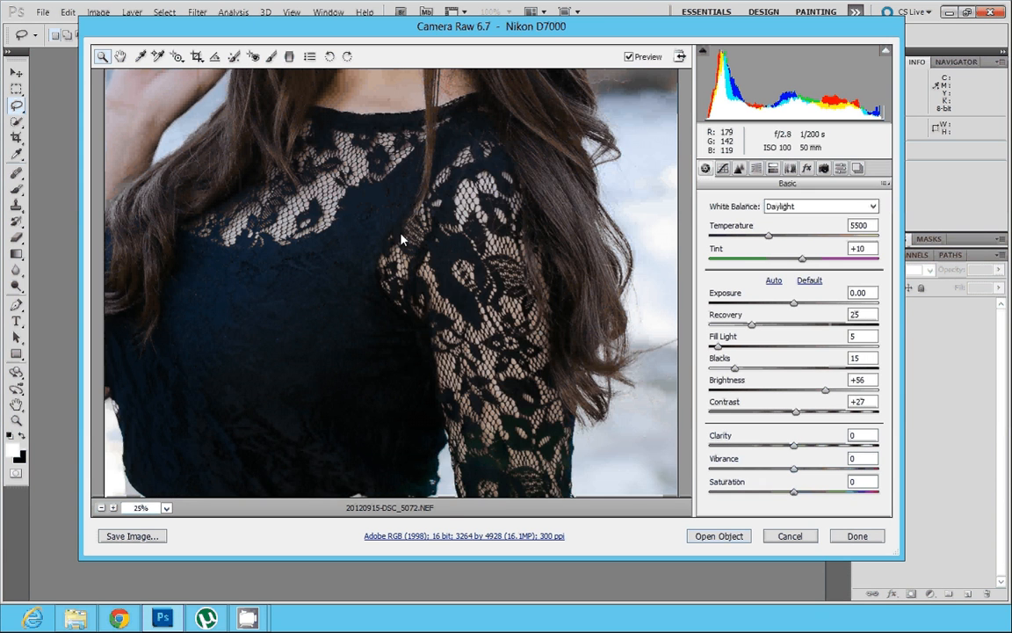
{"action": "scroll", "coordinate": [401, 237], "scroll_direction": "up", "scroll_amount": 3}
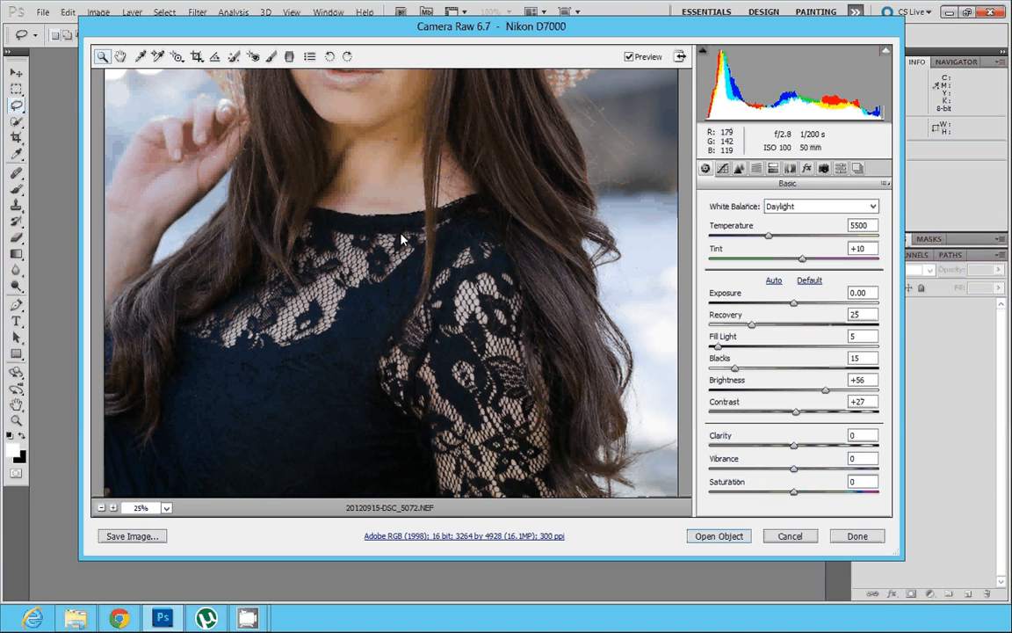
{"action": "left_click", "coordinate": [101, 508]}
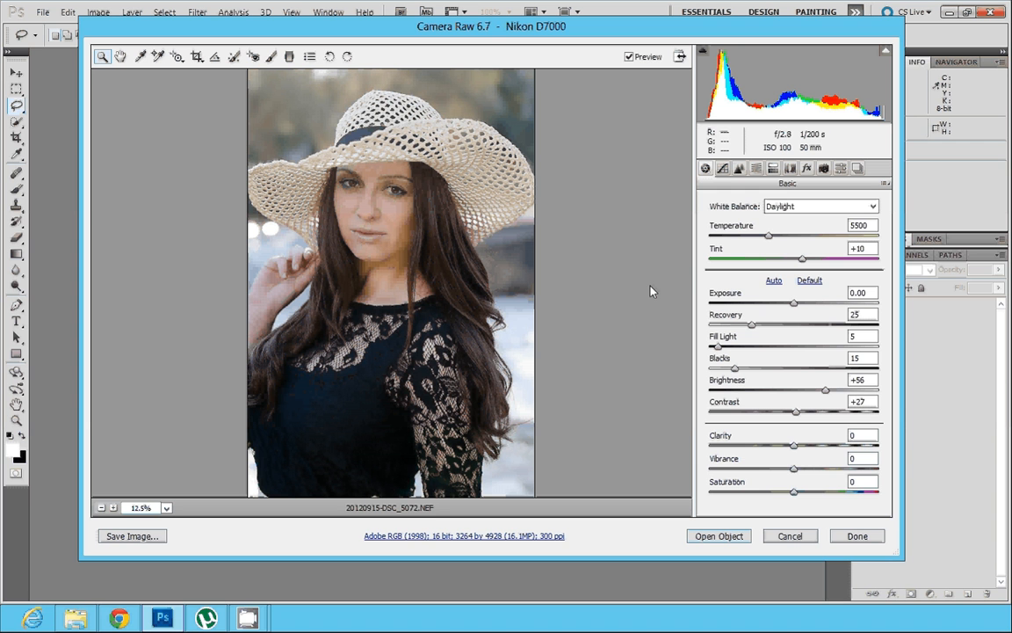
- Try a white balance temperature of 5700, and restore the Daylight preset
{"action": "left_click", "coordinate": [792, 301]}
{"action": "mouse_move", "coordinate": [770, 238]}
{"action": "left_mouse_down"}
{"action": "mouse_move", "coordinate": [786, 239]}
{"action": "mouse_move", "coordinate": [751, 241]}
{"action": "mouse_move", "coordinate": [872, 237]}
{"action": "mouse_move", "coordinate": [682, 230]}
{"action": "mouse_move", "coordinate": [843, 237]}
{"action": "mouse_move", "coordinate": [713, 235]}
{"action": "mouse_move", "coordinate": [790, 239]}
{"action": "mouse_move", "coordinate": [766, 241]}
{"action": "left_mouse_up"}
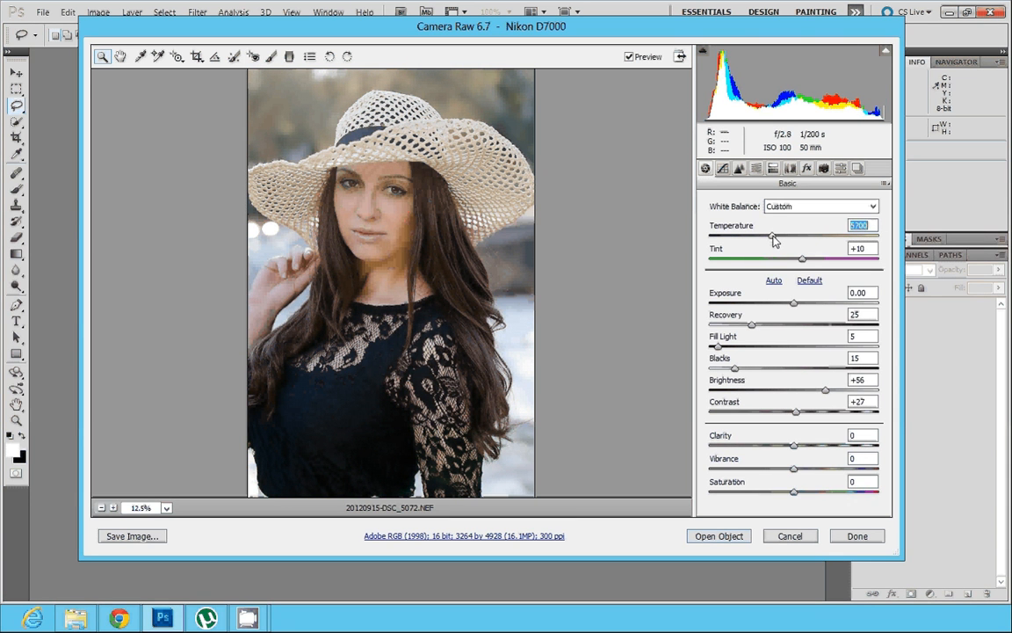
{"action": "left_click", "coordinate": [837, 208]}
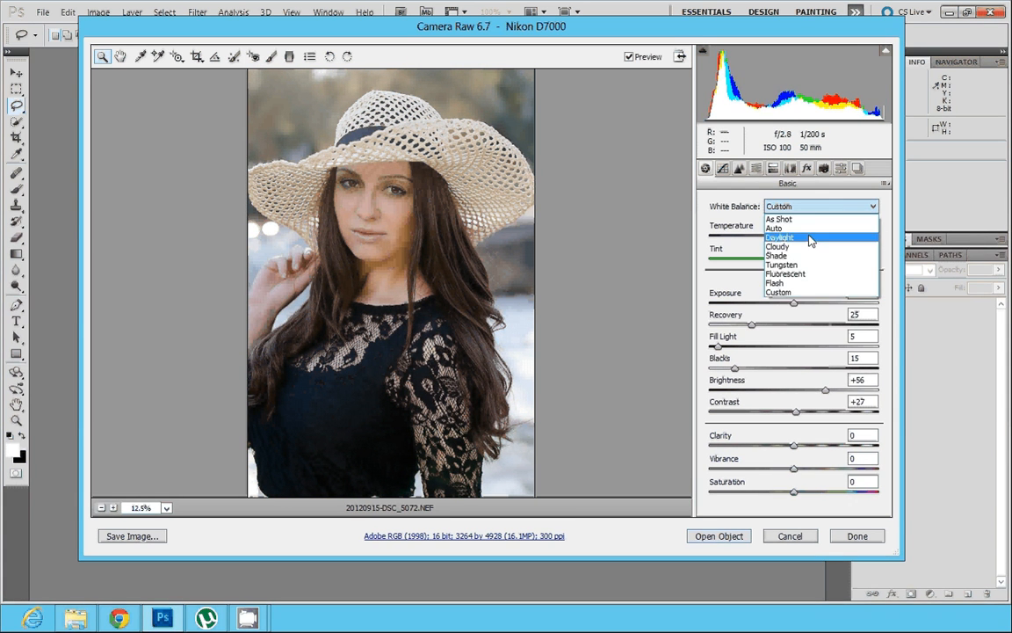
{"action": "left_click", "coordinate": [815, 236]}
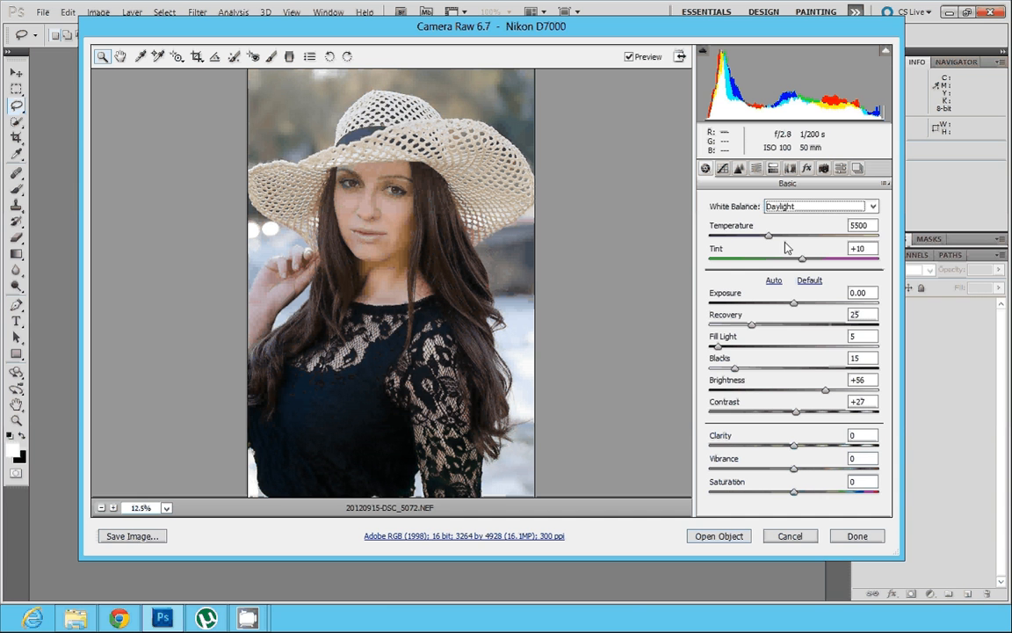
- Set the white balance to temperature 5700 and tint +6, and lower the exposure to -0.10
{"action": "left_click_drag", "start_coordinate": [768, 237], "coordinate": [798, 261]}
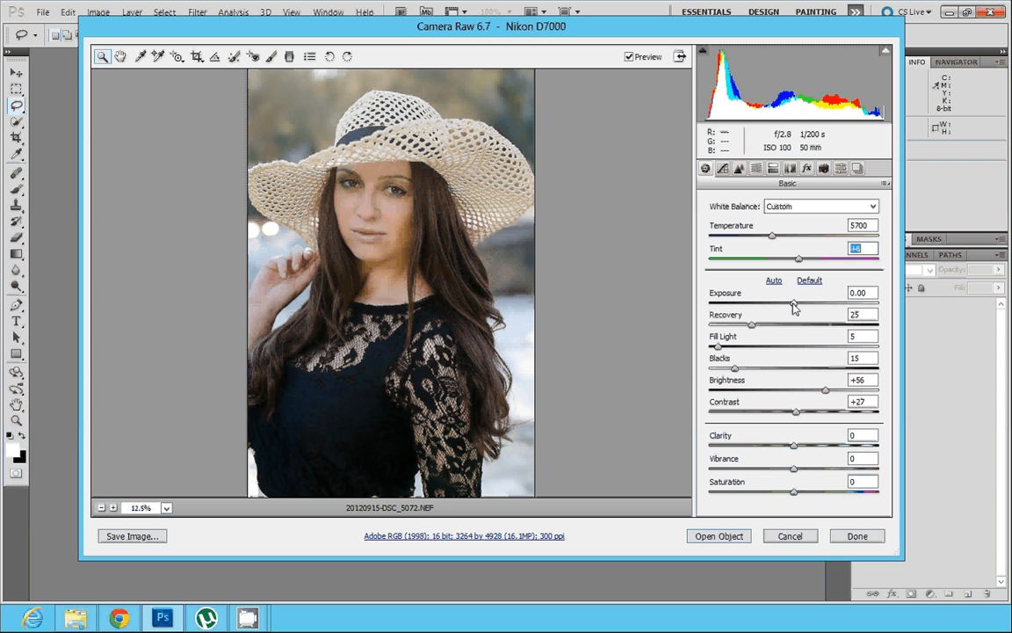
{"action": "left_click_drag", "start_coordinate": [795, 306], "coordinate": [791, 307]}
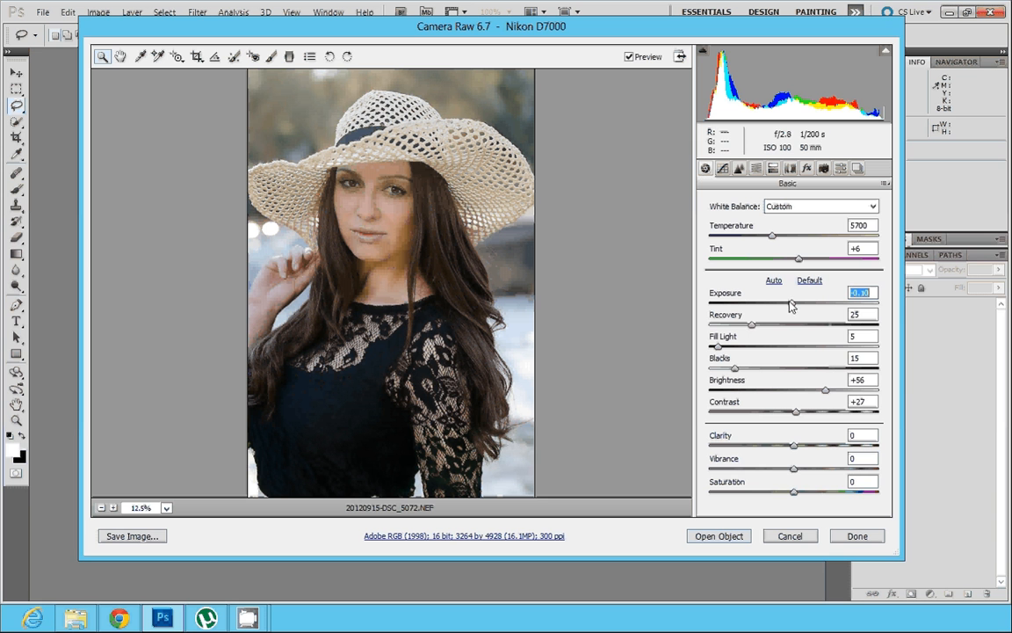
- Test Recovery values of 31 and 74 on the photo's highlights, and set Recovery to 0
{"action": "left_click", "coordinate": [751, 325]}
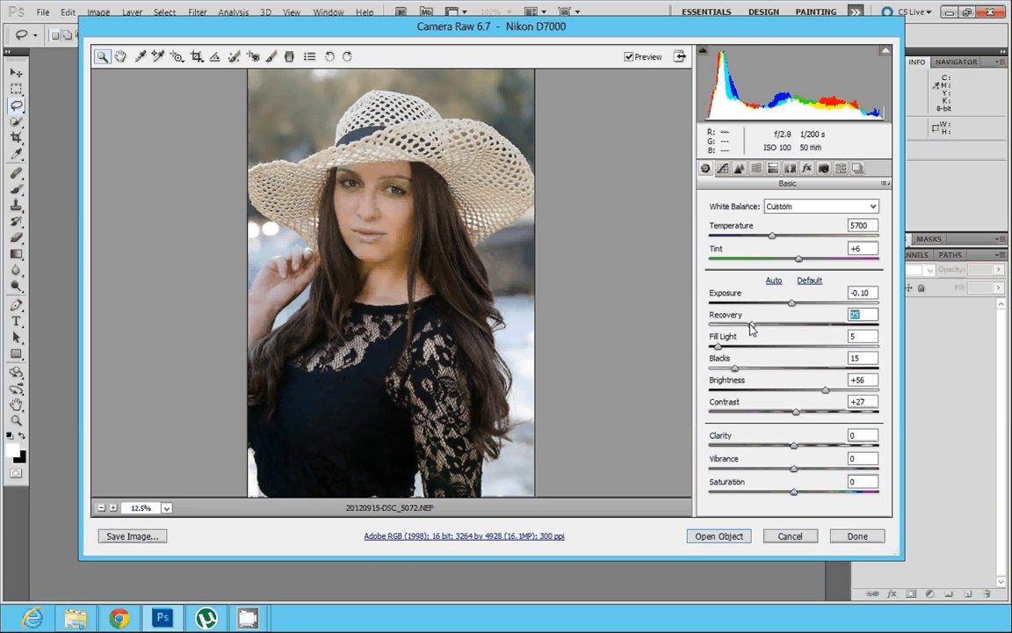
{"action": "mouse_move", "coordinate": [752, 327]}
{"action": "left_mouse_down"}
{"action": "mouse_move", "coordinate": [881, 340]}
{"action": "mouse_move", "coordinate": [767, 332]}
{"action": "mouse_move", "coordinate": [773, 339]}
{"action": "mouse_move", "coordinate": [760, 343]}
{"action": "left_mouse_up"}
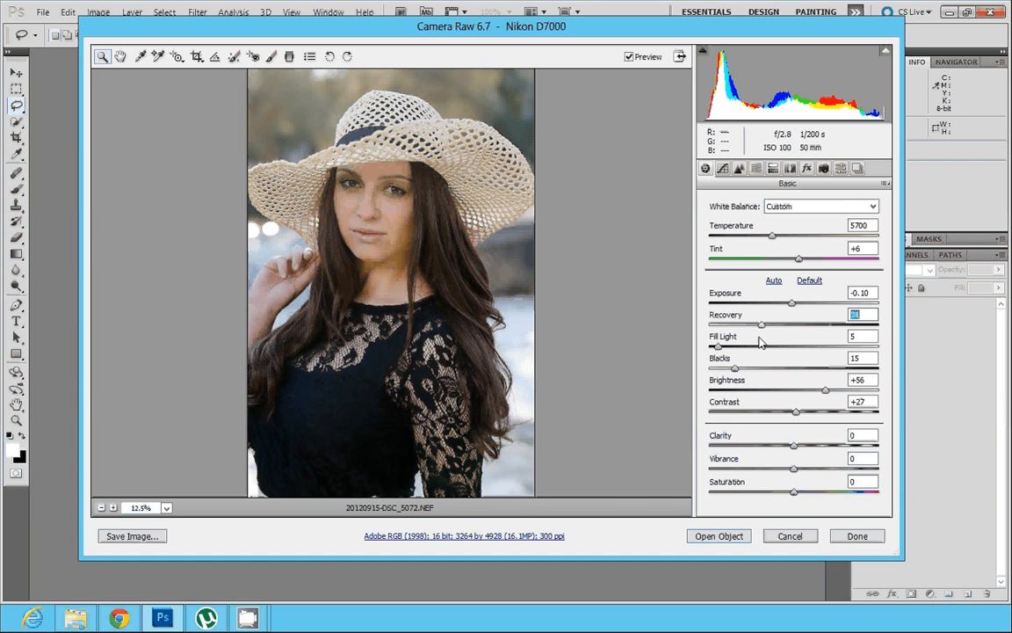
{"action": "left_click", "coordinate": [475, 299]}
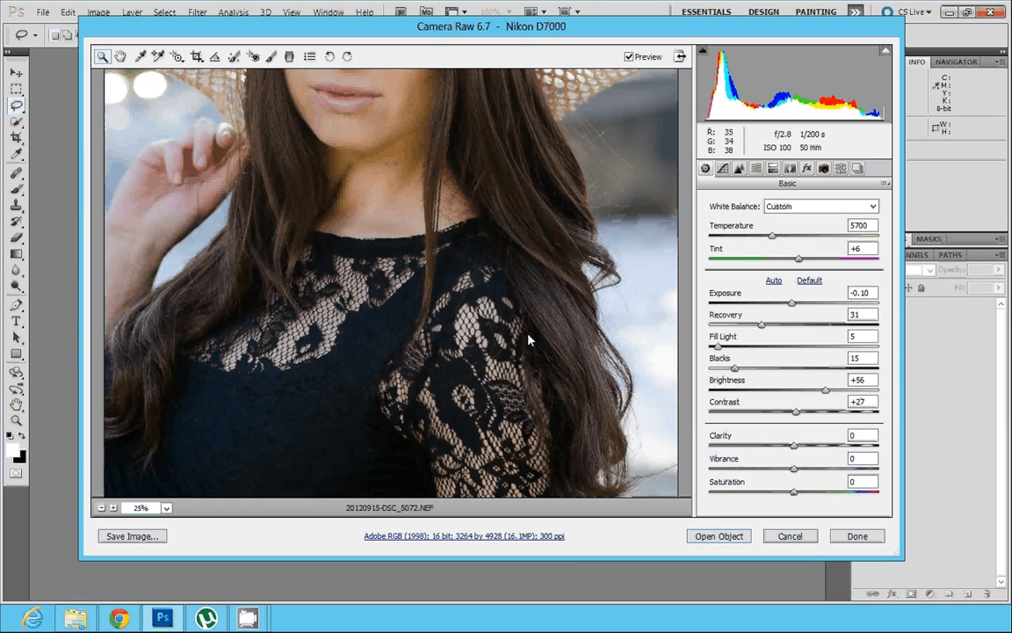
{"action": "left_click_drag", "start_coordinate": [763, 331], "coordinate": [834, 335]}
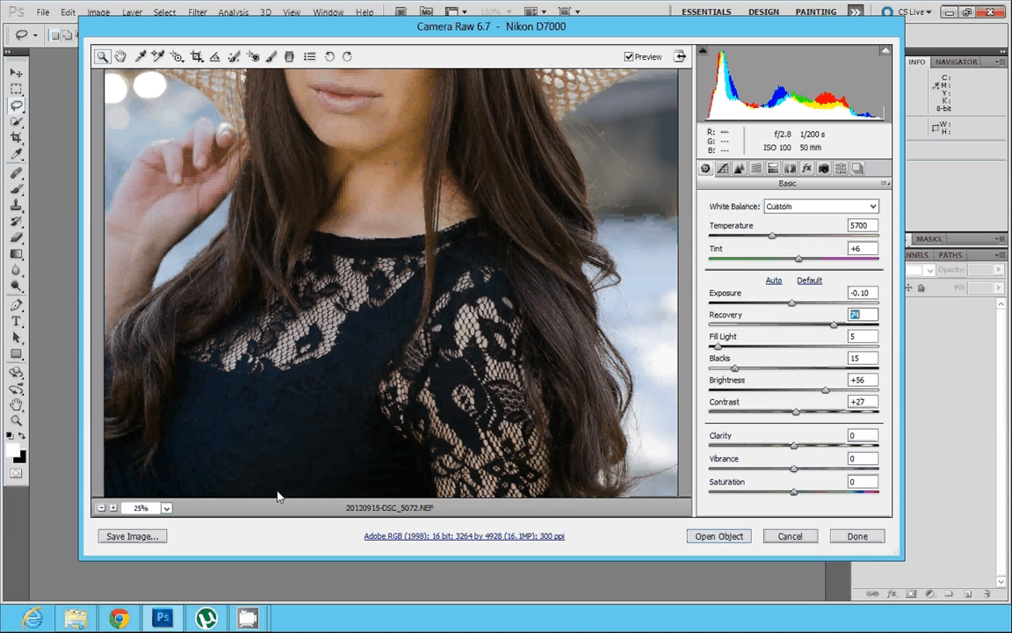
{"action": "left_click", "coordinate": [101, 508]}
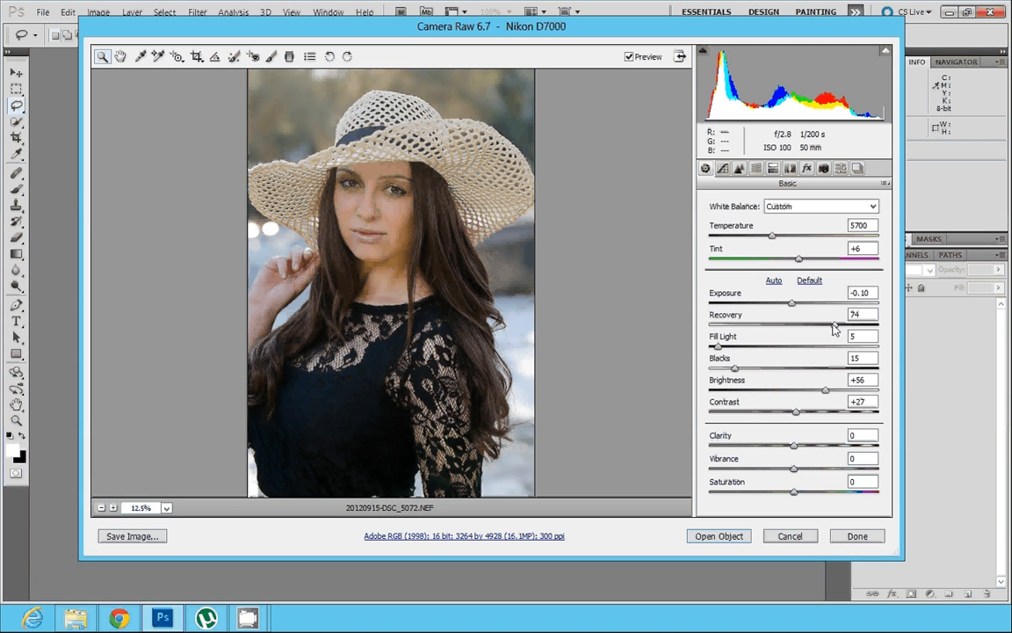
{"action": "left_click_drag", "start_coordinate": [834, 324], "coordinate": [703, 329]}
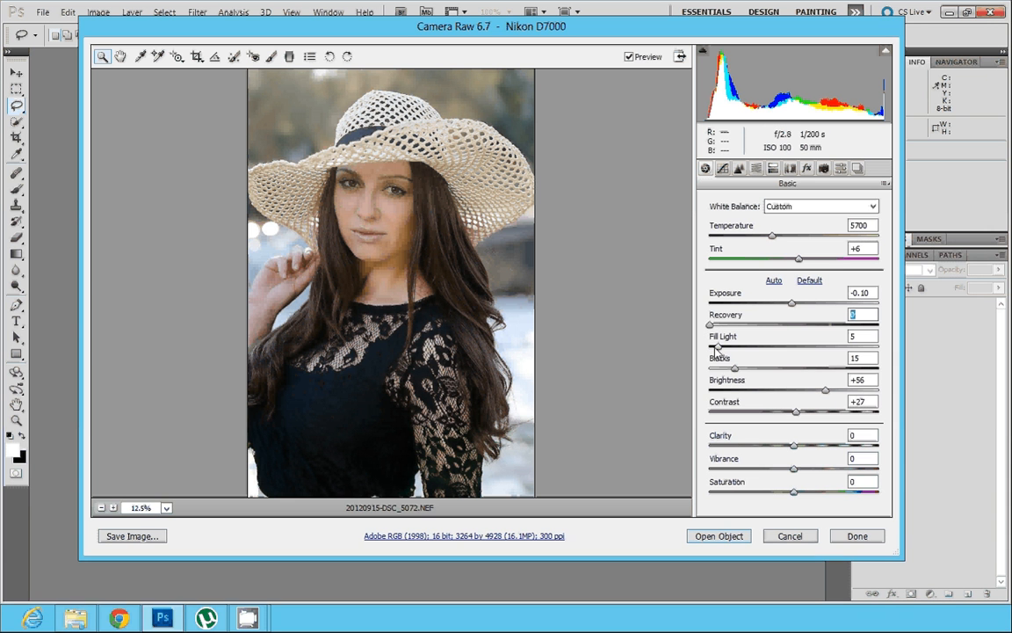
- Try Fill Light at 33, and settle on Fill Light 25, Blacks 18, Contrast +51 and Clarity +3
{"action": "left_click_drag", "start_coordinate": [716, 346], "coordinate": [764, 353]}
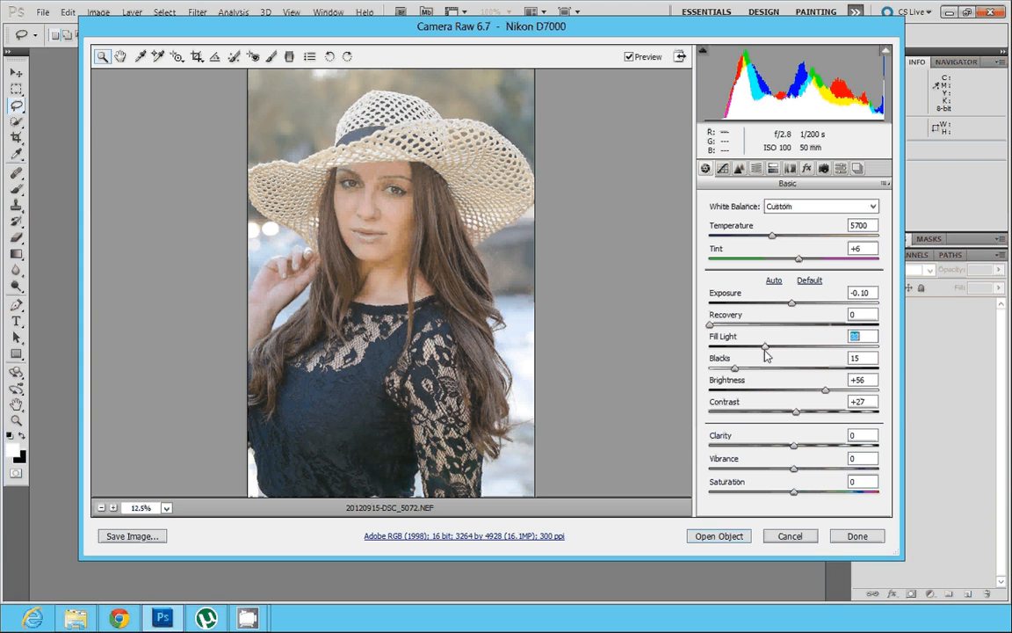
{"action": "left_click", "coordinate": [474, 486]}
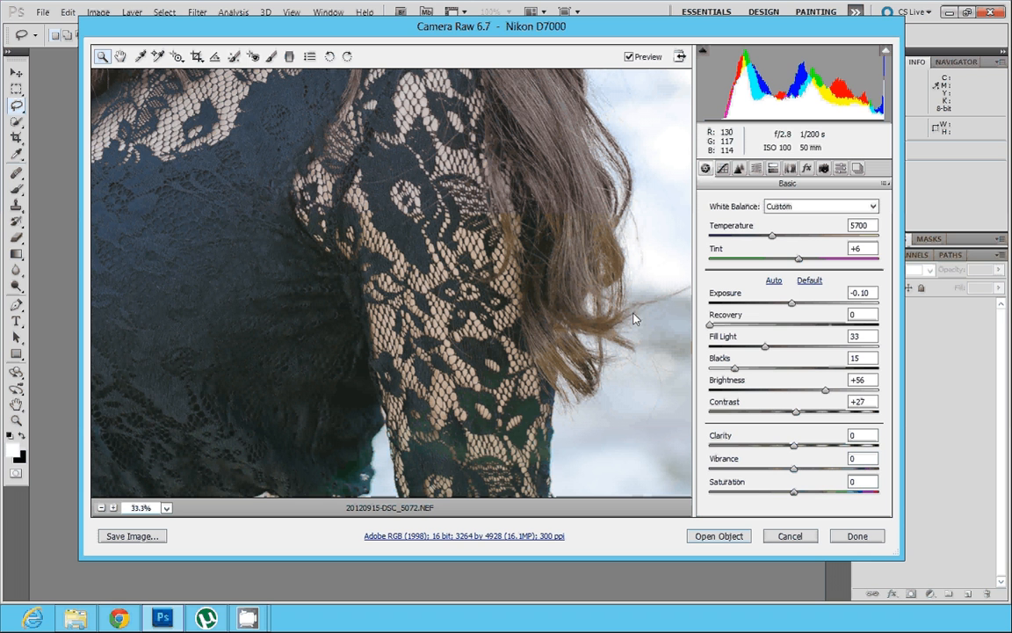
{"action": "left_click", "coordinate": [101, 508]}
{"action": "left_click", "coordinate": [101, 508]}
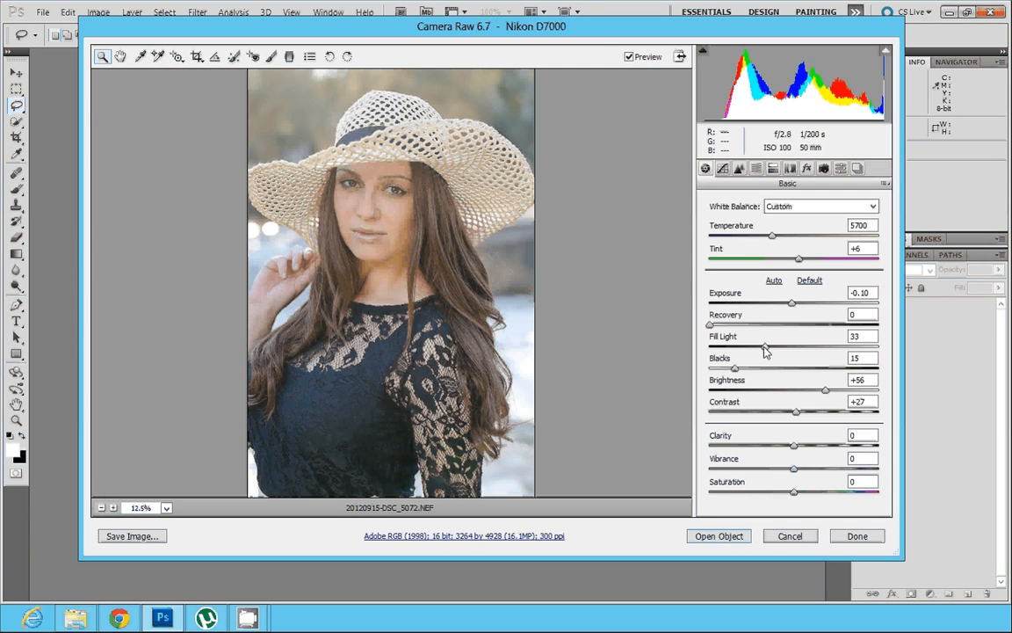
{"action": "left_click_drag", "start_coordinate": [764, 347], "coordinate": [741, 373]}
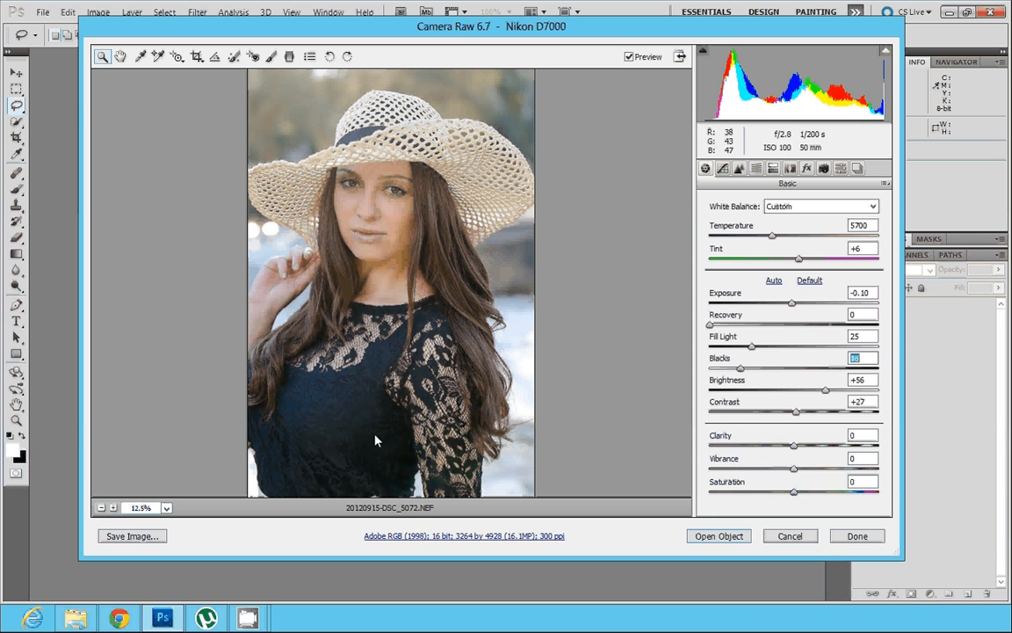
{"action": "left_click_drag", "start_coordinate": [795, 413], "coordinate": [800, 449]}
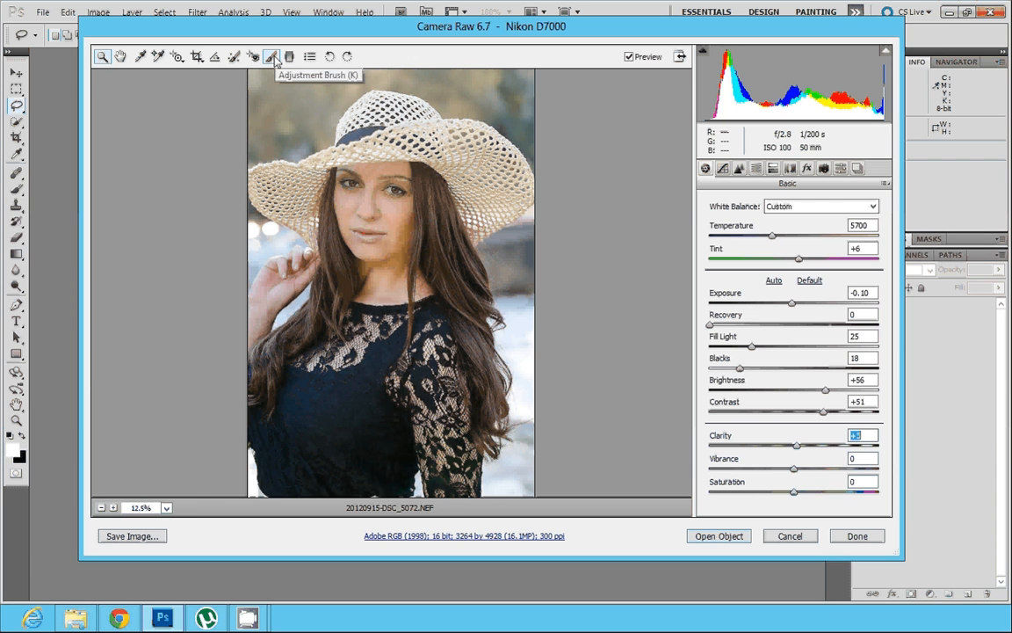
- Brighten the nose and cheeks with the Adjustment Brush at size 18 and exposure +0.50
{"action": "left_click", "coordinate": [387, 217]}
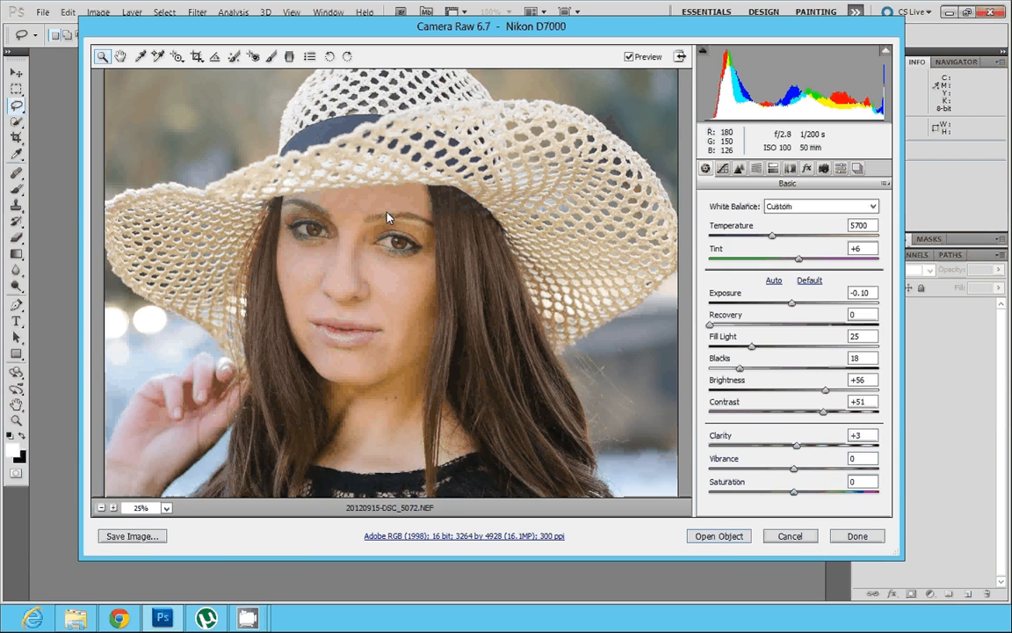
{"action": "left_click", "coordinate": [386, 217]}
{"action": "left_click", "coordinate": [420, 355]}
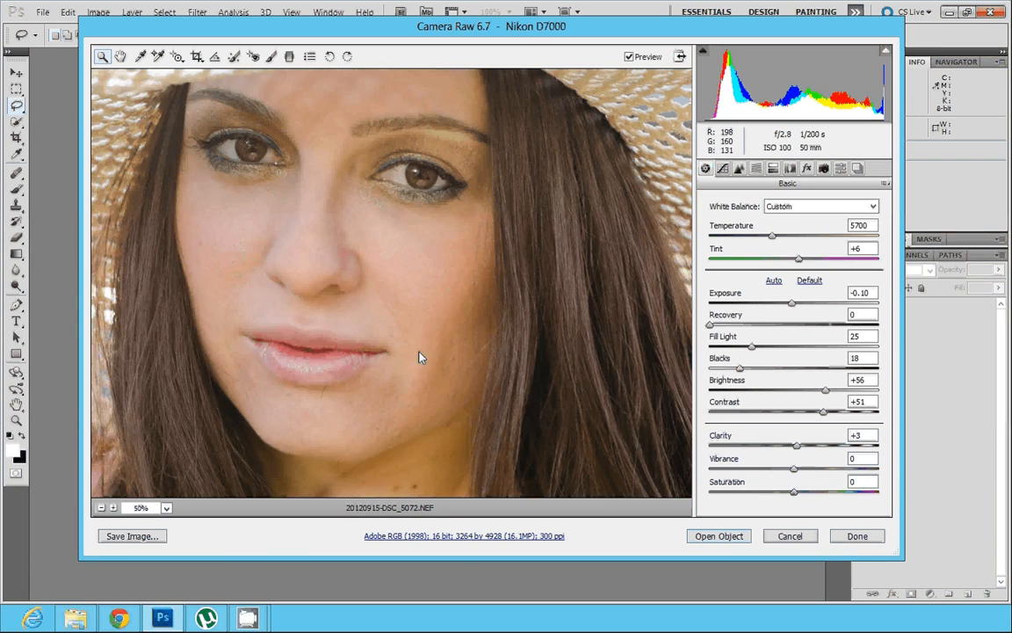
{"action": "left_click", "coordinate": [271, 57]}
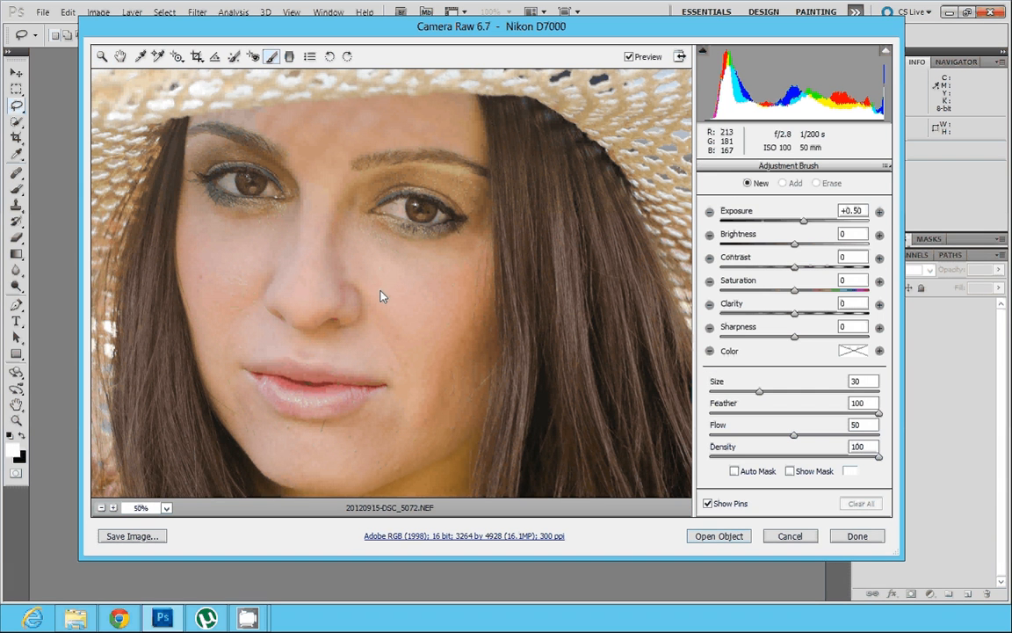
{"action": "key", "text": "bracketleft"}
{"action": "key", "text": "bracketleft"}
{"action": "key", "text": "bracketleft"}
{"action": "key", "text": "bracketleft"}
{"action": "key", "text": "bracketleft"}
{"action": "key", "text": "bracketleft"}
{"action": "mouse_move", "coordinate": [380, 295]}
{"action": "left_mouse_down"}
{"action": "mouse_move", "coordinate": [422, 301]}
{"action": "mouse_move", "coordinate": [394, 334]}
{"action": "mouse_move", "coordinate": [252, 293]}
{"action": "left_mouse_up"}
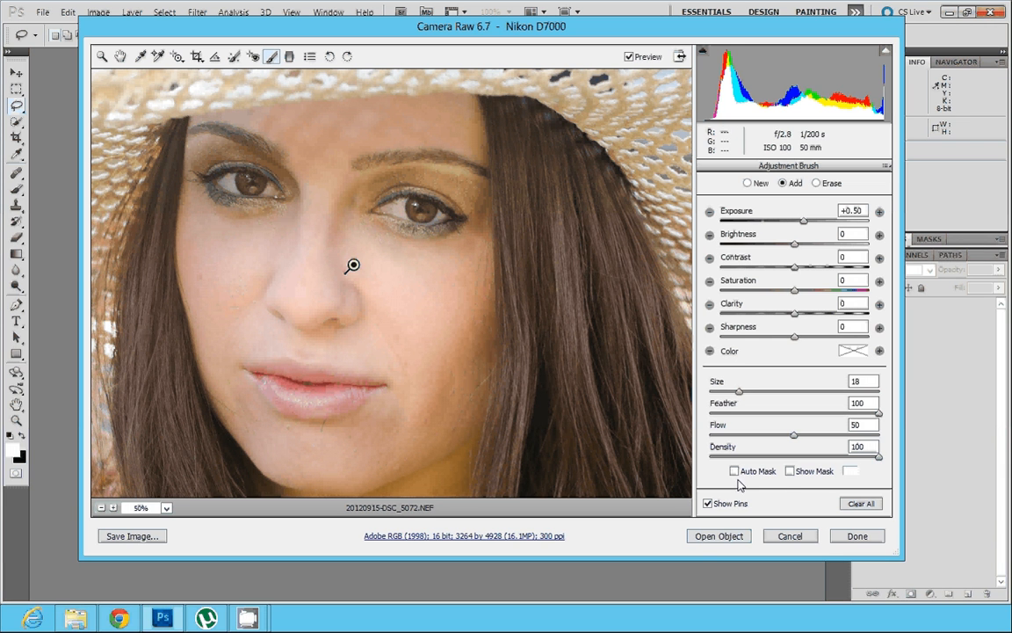
- Show the adjustment mask on the face and change its overlay color to red
{"action": "left_click", "coordinate": [790, 471]}
{"action": "left_click", "coordinate": [790, 471]}
{"action": "left_click", "coordinate": [790, 471]}
{"action": "left_click", "coordinate": [851, 472]}
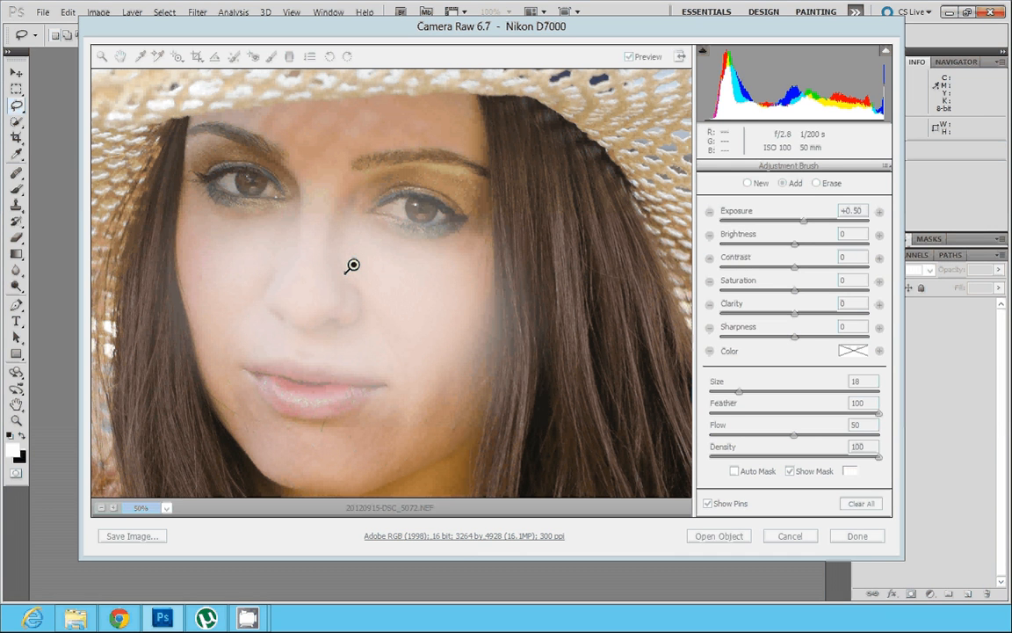
{"action": "left_click", "coordinate": [353, 265]}
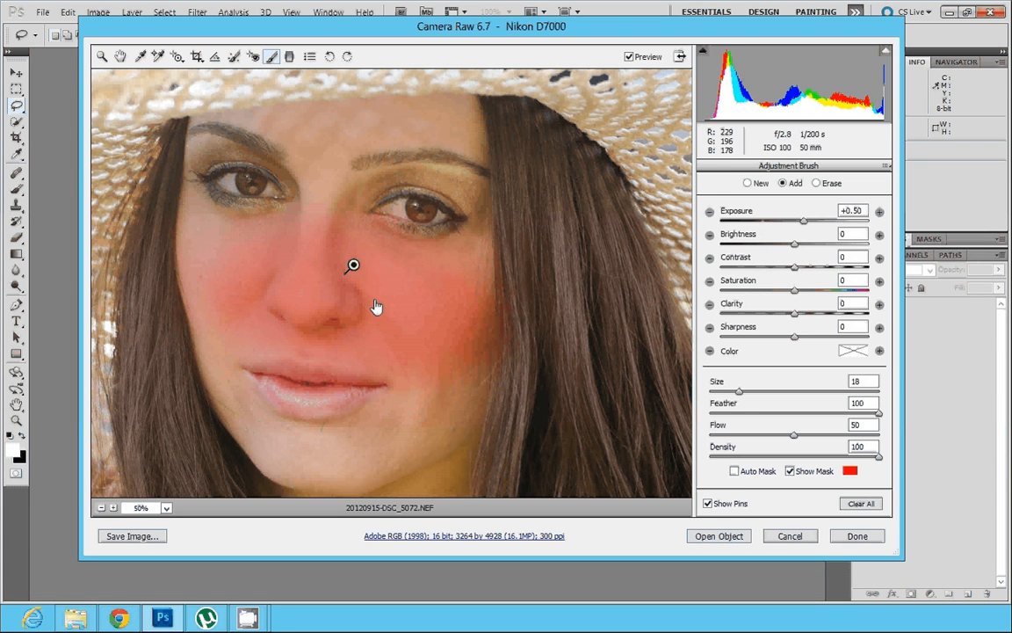
- Extend the brush adjustment over the forehead, the rest of the face and the neck with brush size 12
{"action": "key", "text": "["}
{"action": "key", "text": "["}
{"action": "mouse_move", "coordinate": [376, 311]}
{"action": "left_mouse_down"}
{"action": "mouse_move", "coordinate": [391, 436]}
{"action": "mouse_move", "coordinate": [356, 459]}
{"action": "mouse_move", "coordinate": [265, 424]}
{"action": "mouse_move", "coordinate": [283, 332]}
{"action": "mouse_move", "coordinate": [351, 127]}
{"action": "left_mouse_up"}
{"action": "scroll", "coordinate": [409, 233], "scroll_direction": "up", "scroll_amount": 3}
{"action": "mouse_move", "coordinate": [438, 289]}
{"action": "left_mouse_down"}
{"action": "mouse_move", "coordinate": [313, 253]}
{"action": "mouse_move", "coordinate": [240, 256]}
{"action": "mouse_move", "coordinate": [319, 321]}
{"action": "mouse_move", "coordinate": [323, 350]}
{"action": "left_mouse_up"}
{"action": "scroll", "coordinate": [404, 352], "scroll_direction": "down", "scroll_amount": 3}
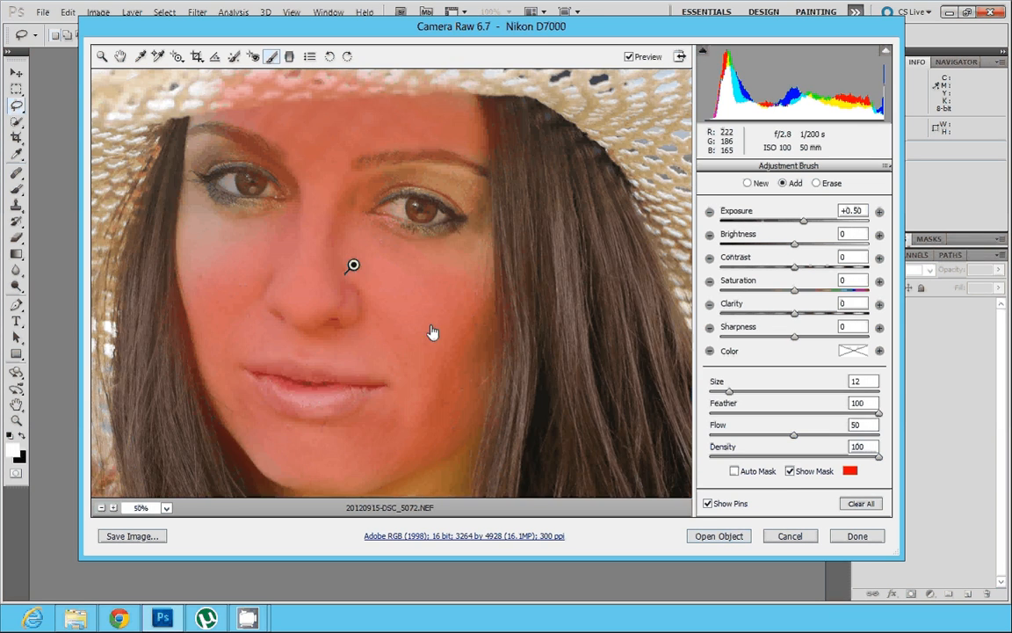
{"action": "mouse_move", "coordinate": [468, 277]}
{"action": "left_mouse_down"}
{"action": "mouse_move", "coordinate": [206, 277]}
{"action": "mouse_move", "coordinate": [233, 380]}
{"action": "mouse_move", "coordinate": [384, 471]}
{"action": "mouse_move", "coordinate": [402, 233]}
{"action": "left_mouse_up"}
{"action": "mouse_move", "coordinate": [422, 343]}
{"action": "left_mouse_down"}
{"action": "mouse_move", "coordinate": [320, 264]}
{"action": "mouse_move", "coordinate": [305, 356]}
{"action": "mouse_move", "coordinate": [391, 419]}
{"action": "left_mouse_up"}
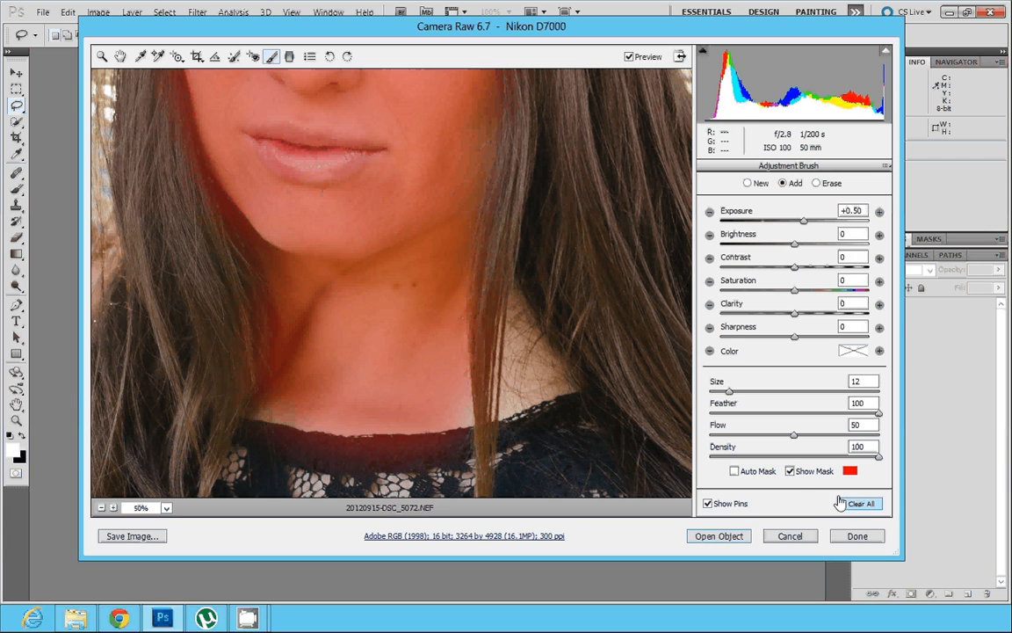
- Hide the mask overlay and set the face brush adjustment's exposure to 0.00
{"action": "left_click", "coordinate": [790, 471]}
{"action": "scroll", "coordinate": [597, 434], "scroll_direction": "up", "scroll_amount": 5}
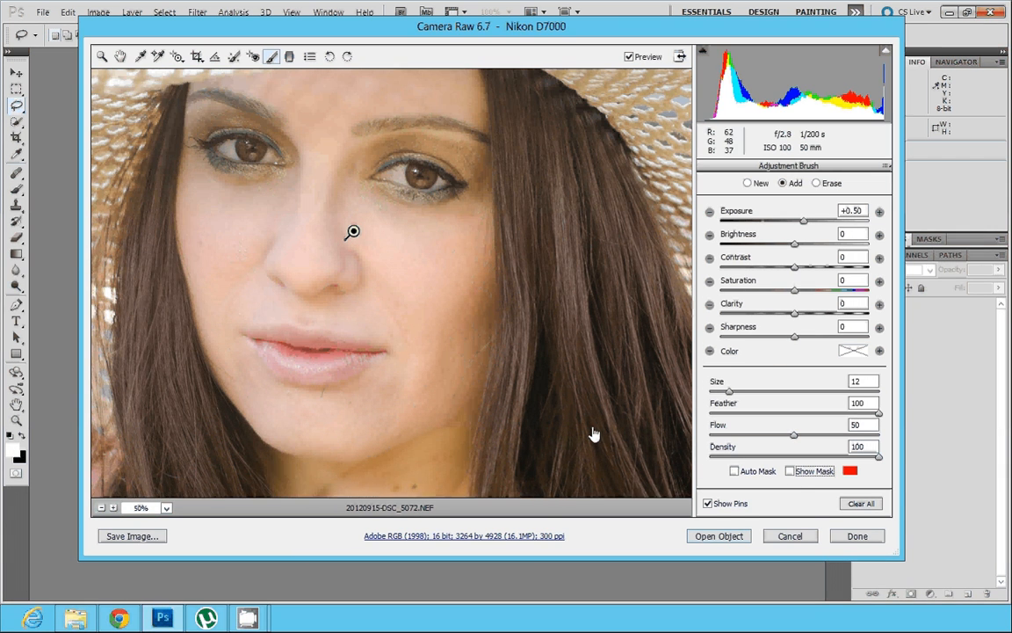
{"action": "left_click", "coordinate": [841, 211]}
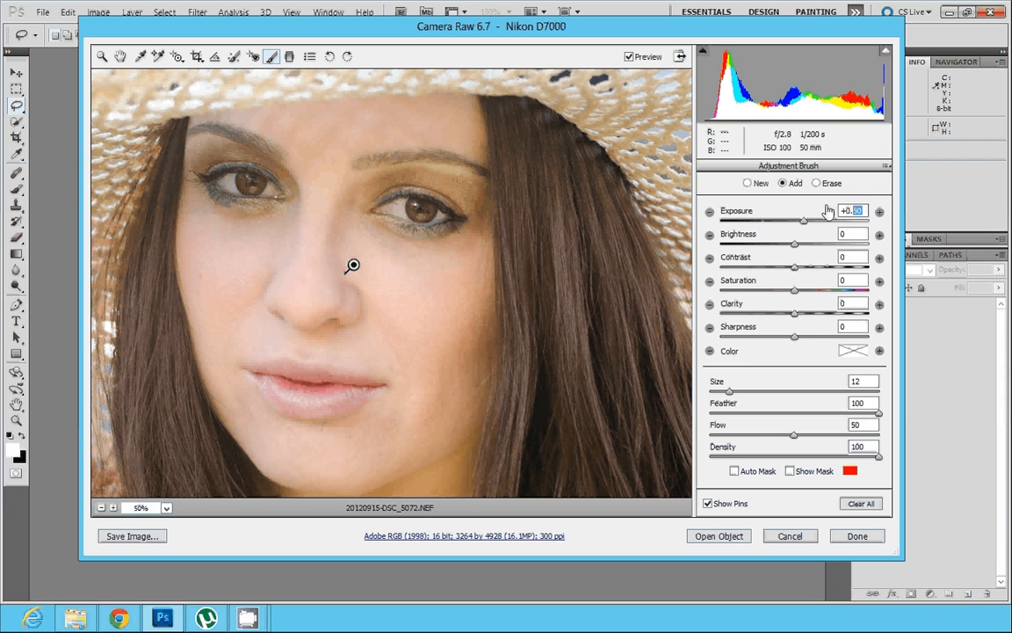
{"action": "type", "text": "0.00"}
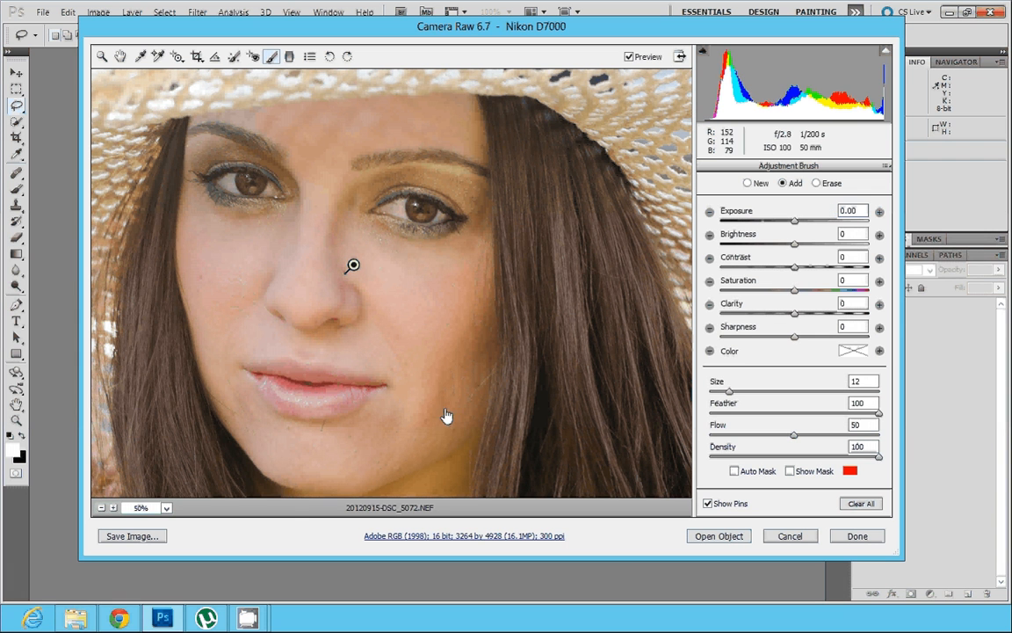
- Try Clarity -100 on the face brush adjustment, and settle on Clarity -39
{"action": "mouse_move", "coordinate": [352, 266]}
{"action": "left_click", "coordinate": [795, 314]}
{"action": "left_click_drag", "start_coordinate": [795, 318], "coordinate": [689, 316]}
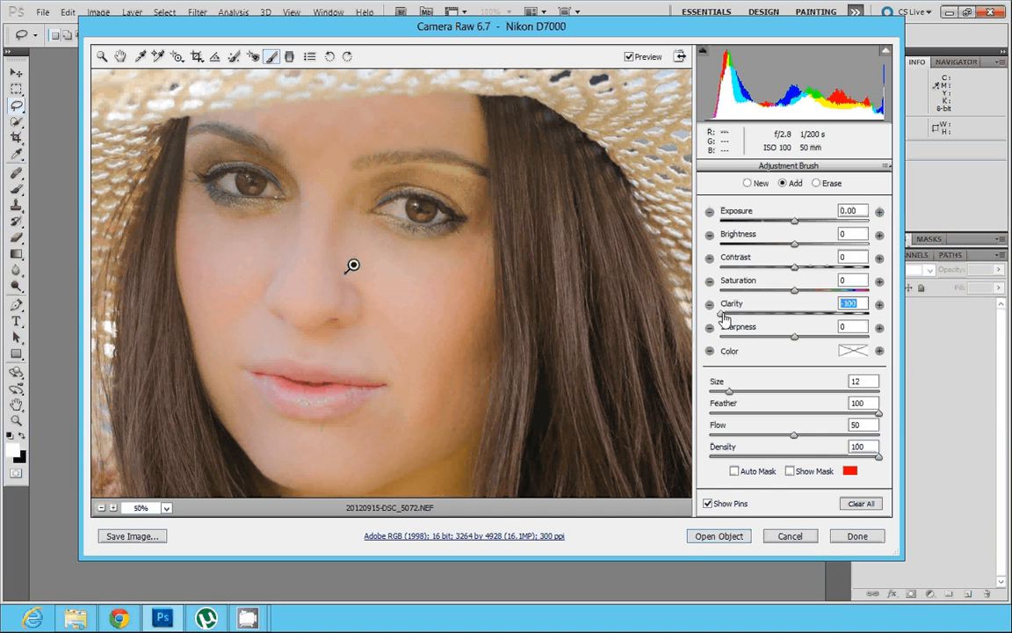
{"action": "left_click_drag", "start_coordinate": [724, 315], "coordinate": [768, 318]}
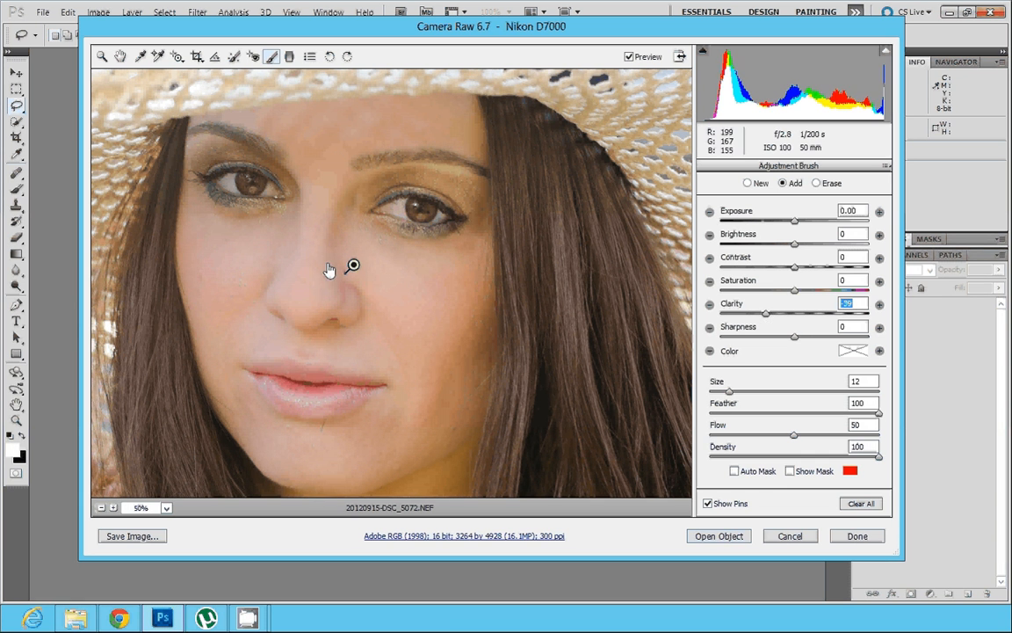
- Delete the Adjustment Brush pin beside the nose to remove the local skin adjustment
{"action": "mouse_move", "coordinate": [353, 269]}
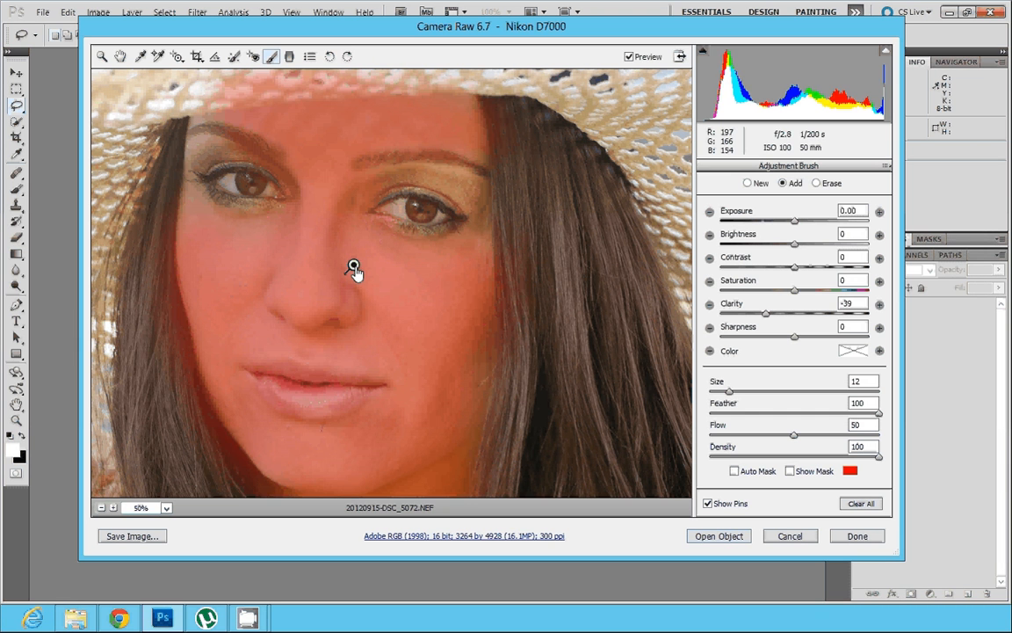
{"action": "key", "text": "Delete"}
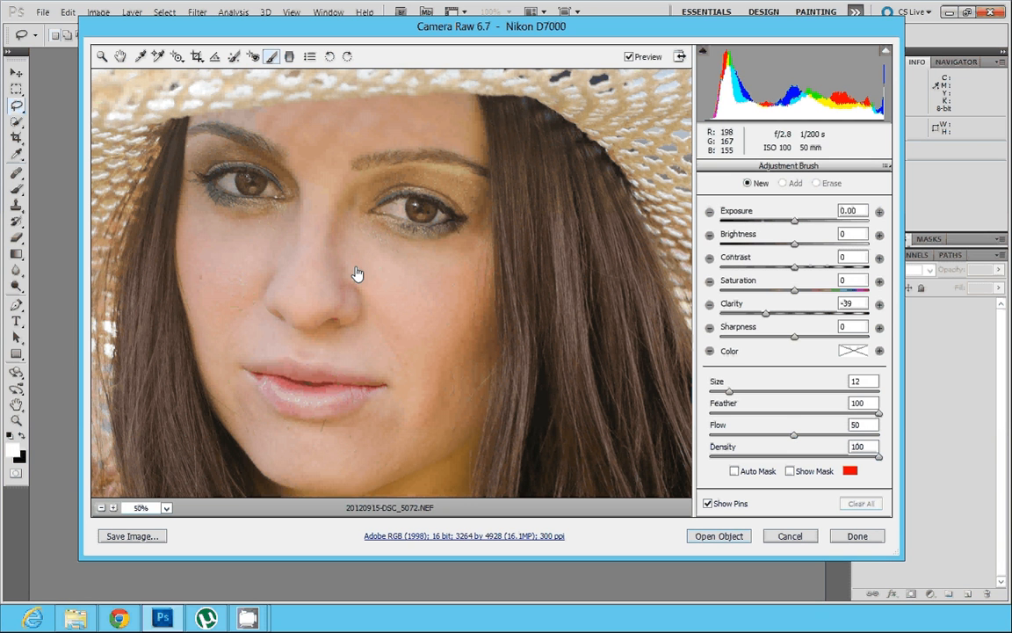
{"action": "scroll", "coordinate": [520, 474], "scroll_direction": "down", "scroll_amount": 2}
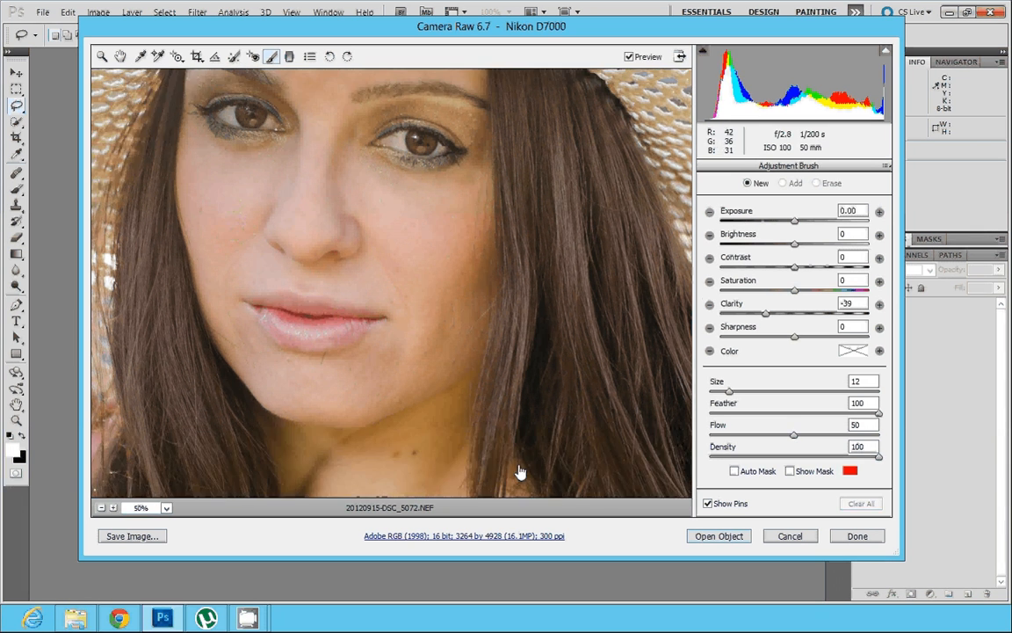
{"action": "scroll", "coordinate": [422, 425], "scroll_direction": "down", "scroll_amount": 4}
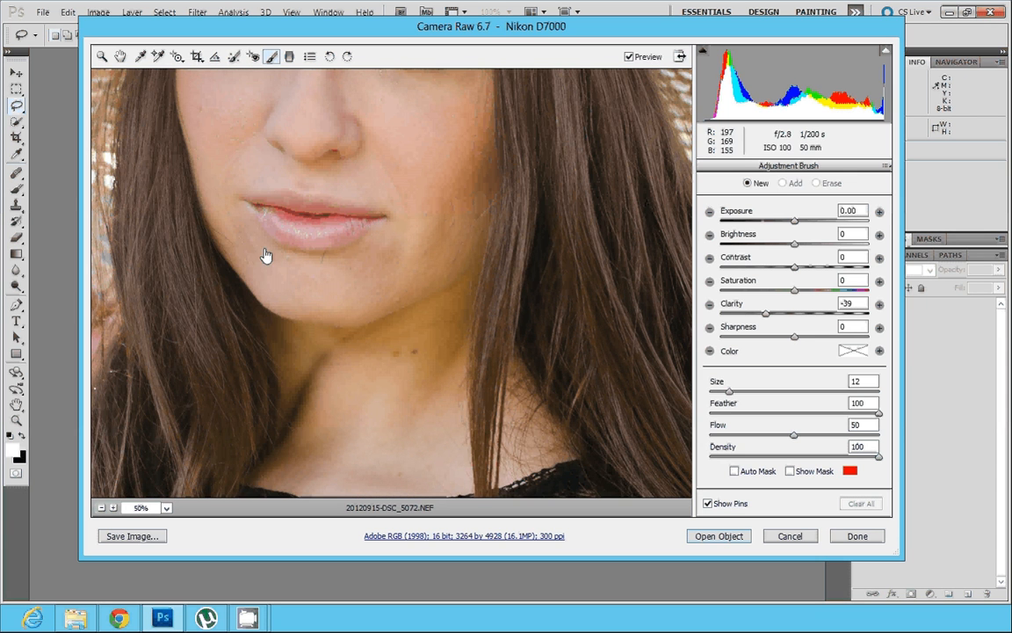
{"action": "scroll", "coordinate": [246, 202], "scroll_direction": "up", "scroll_amount": 5}
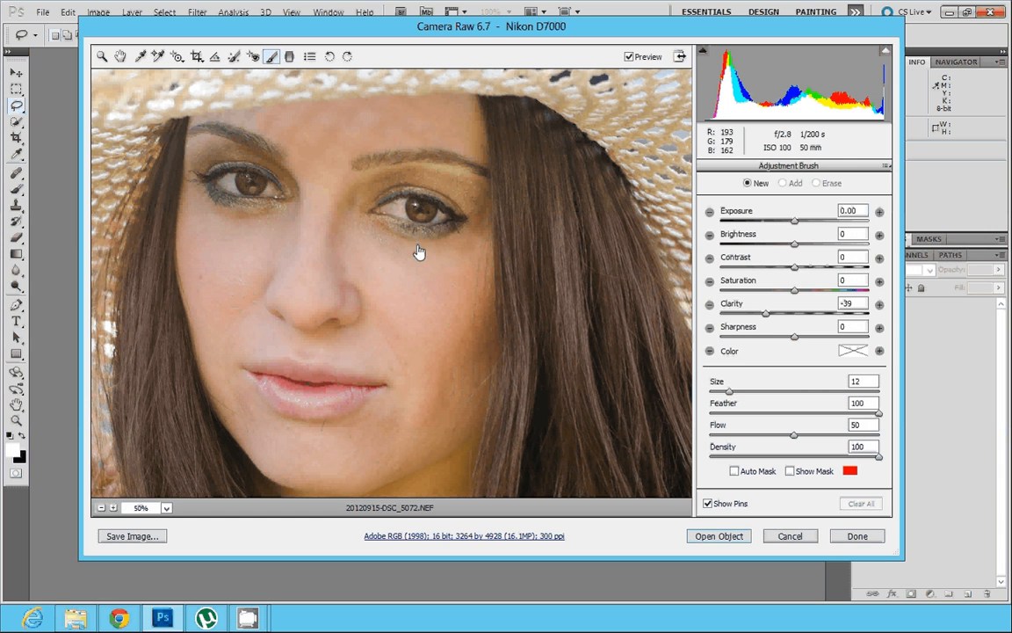
- Return to the Basic adjustments for the whole portrait and set Vibrance to +24 and Saturation to -3
{"action": "left_click", "coordinate": [101, 508]}
{"action": "left_click", "coordinate": [101, 508]}
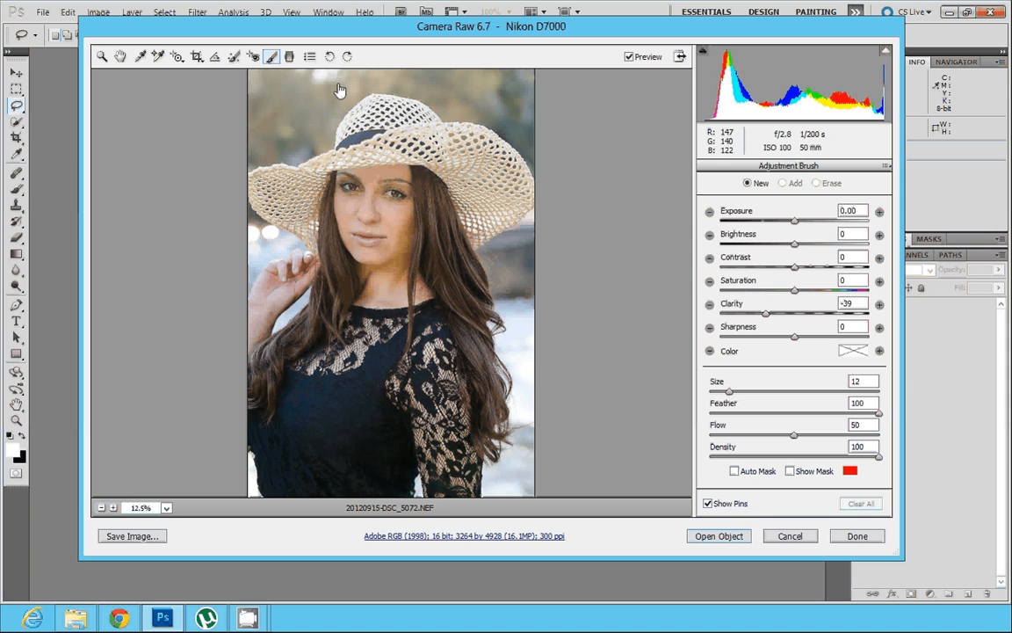
{"action": "left_click", "coordinate": [102, 57]}
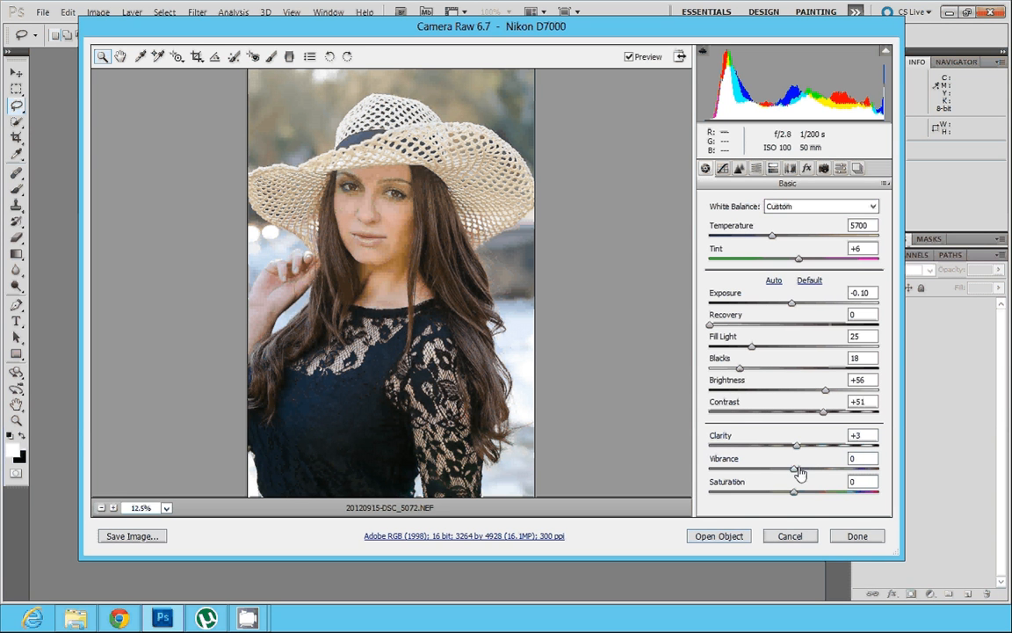
{"action": "left_click_drag", "start_coordinate": [800, 472], "coordinate": [790, 496]}
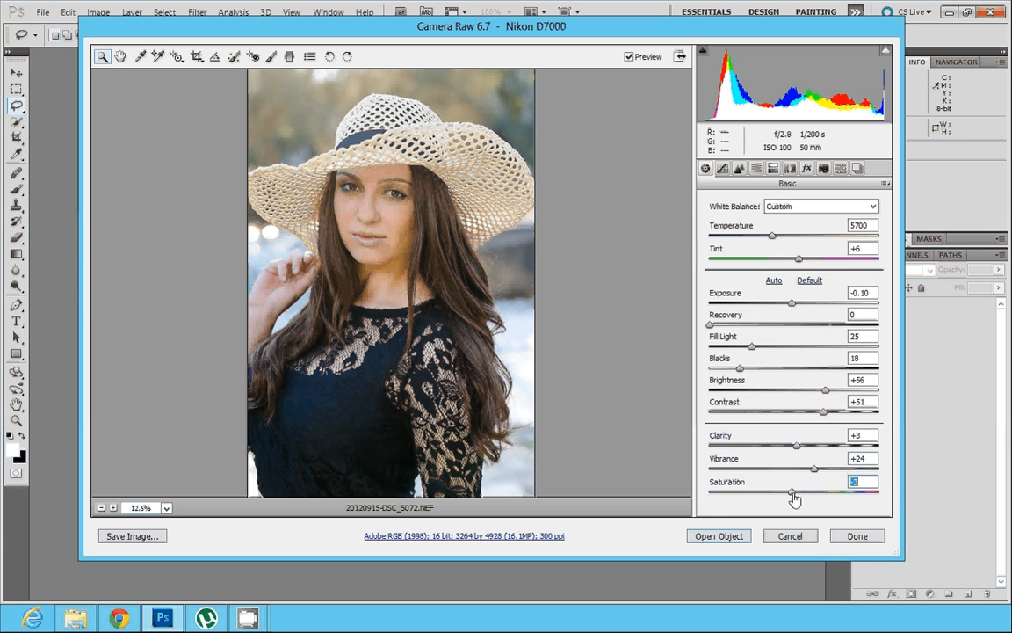
- Look through the Tone Curve, Detail and HSL / Grayscale settings, and return to the Basic adjustments
{"action": "left_click", "coordinate": [722, 168]}
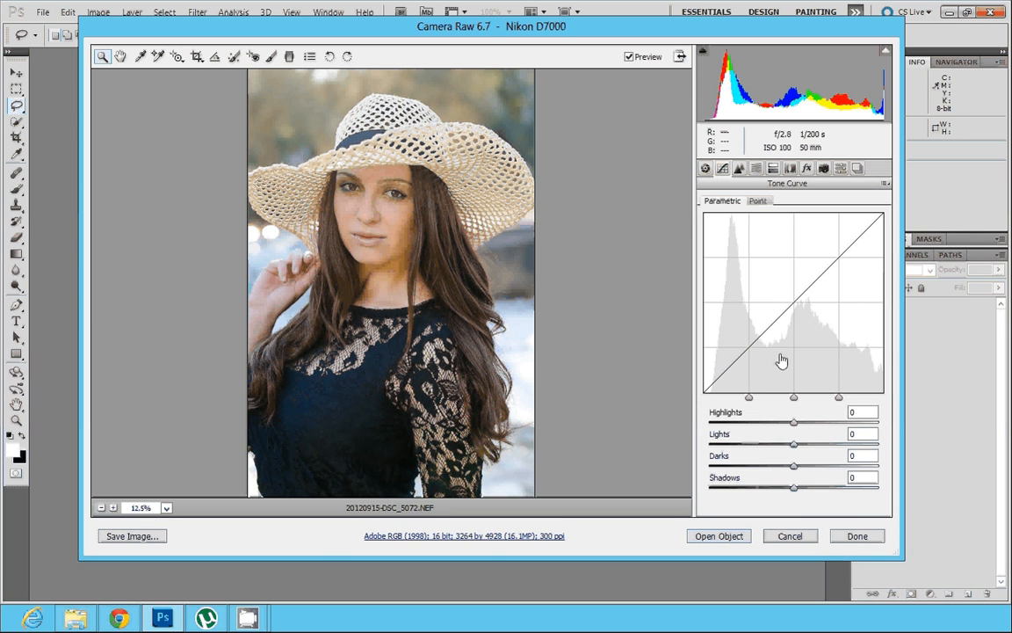
{"action": "left_click", "coordinate": [739, 168]}
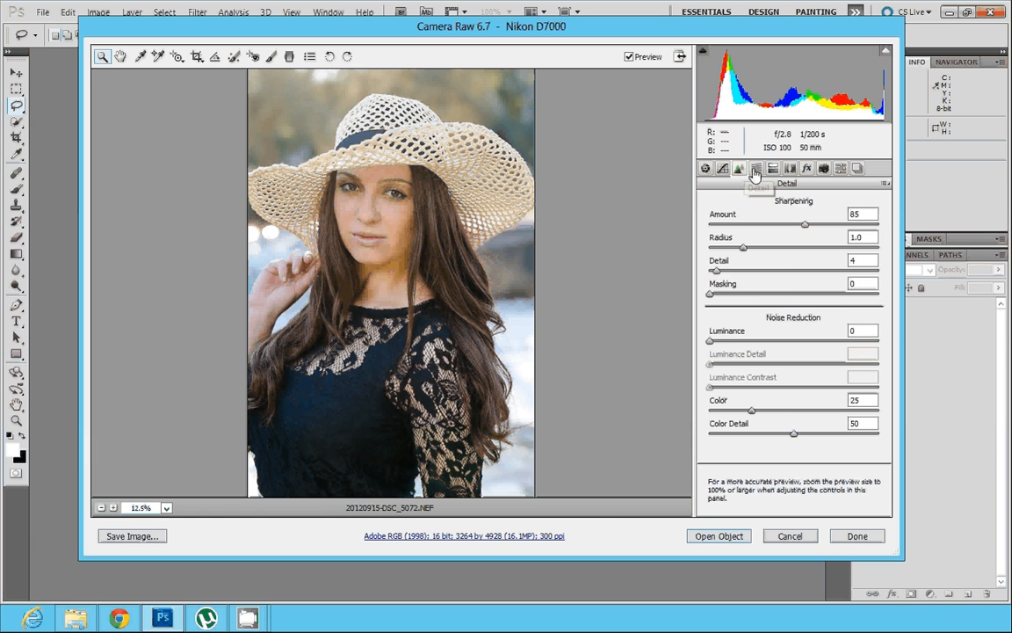
{"action": "left_click", "coordinate": [755, 167]}
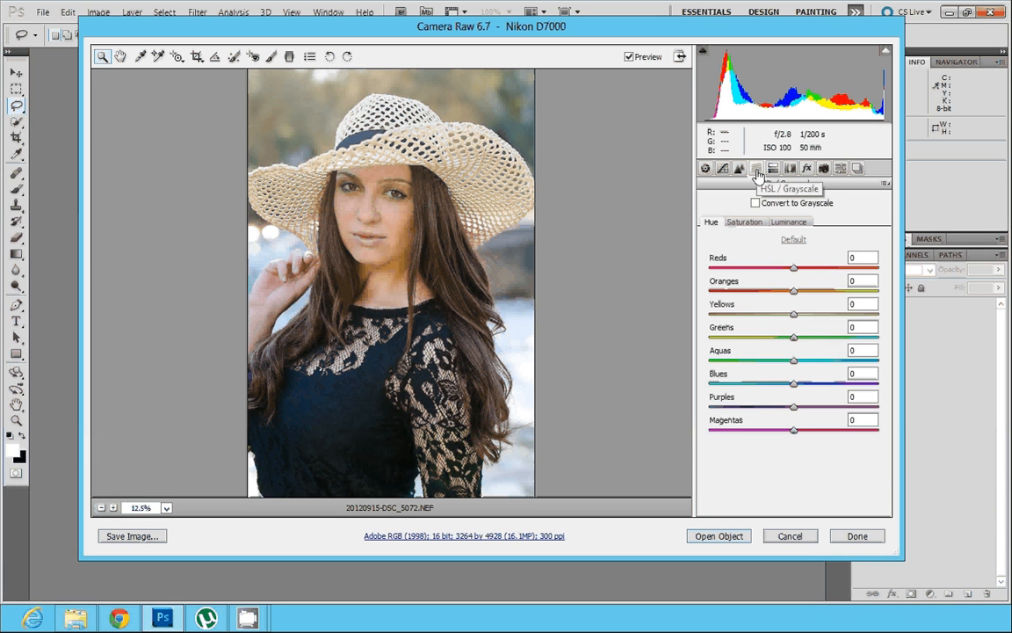
{"action": "left_click", "coordinate": [706, 167]}
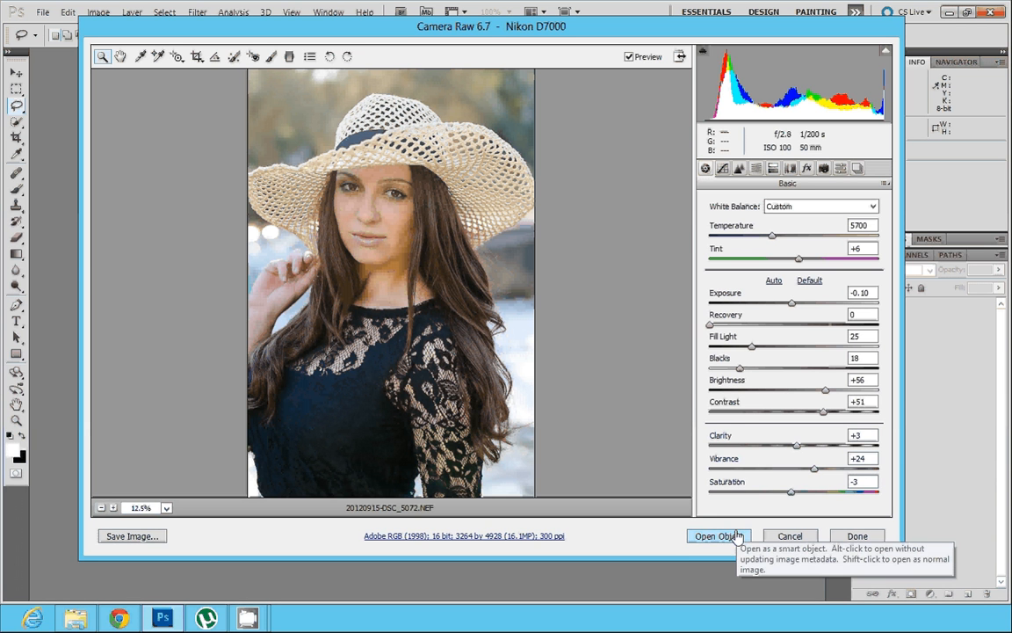
- Turn off opening in Photoshop as Smart Objects in the workflow options
{"action": "left_click", "coordinate": [525, 536]}
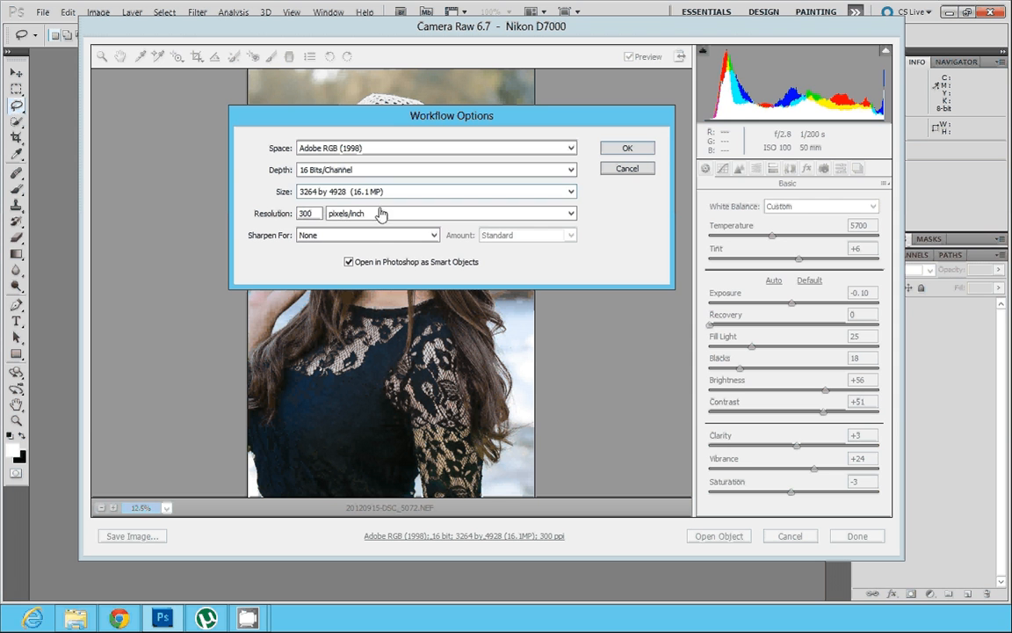
{"action": "left_click", "coordinate": [349, 262]}
{"action": "left_click", "coordinate": [627, 149]}
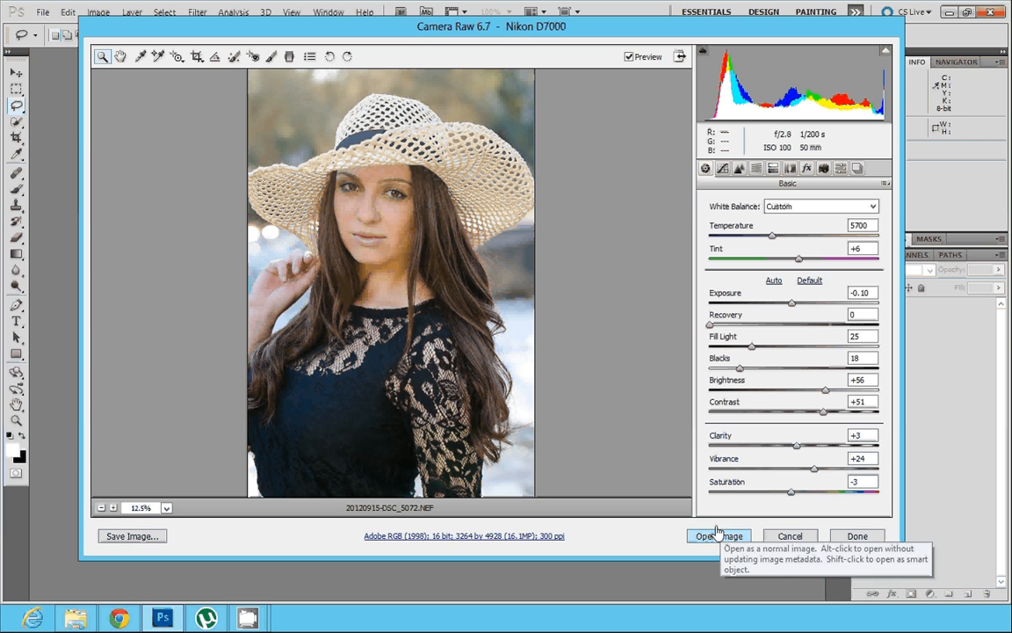
{"action": "key", "text": "shift"}
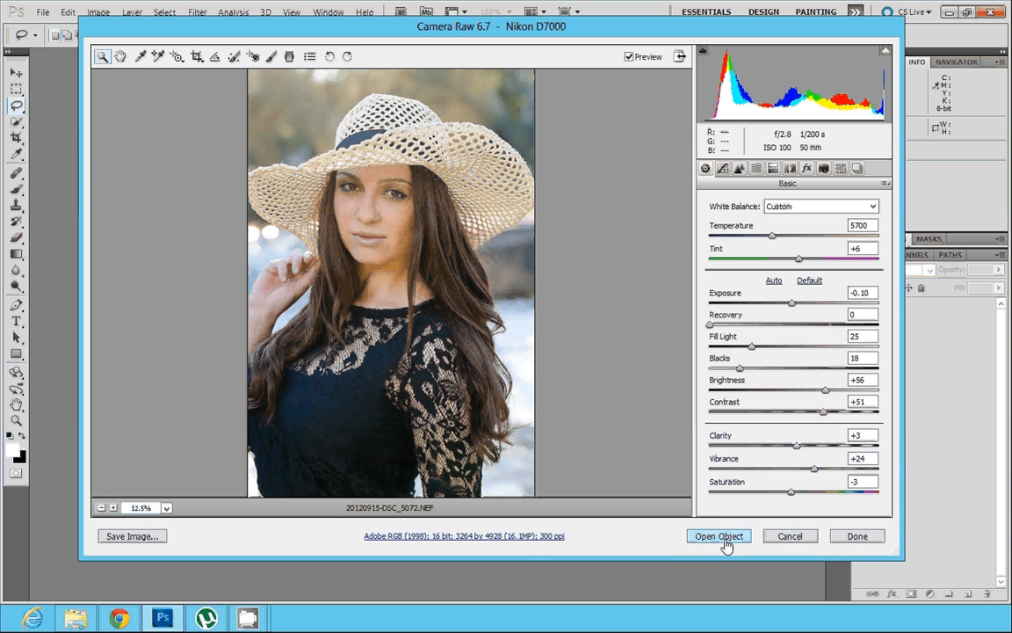
- Turn opening as Smart Objects back on in the workflow options, and open the portrait in Photoshop as a smart object
{"action": "left_click", "coordinate": [525, 535]}
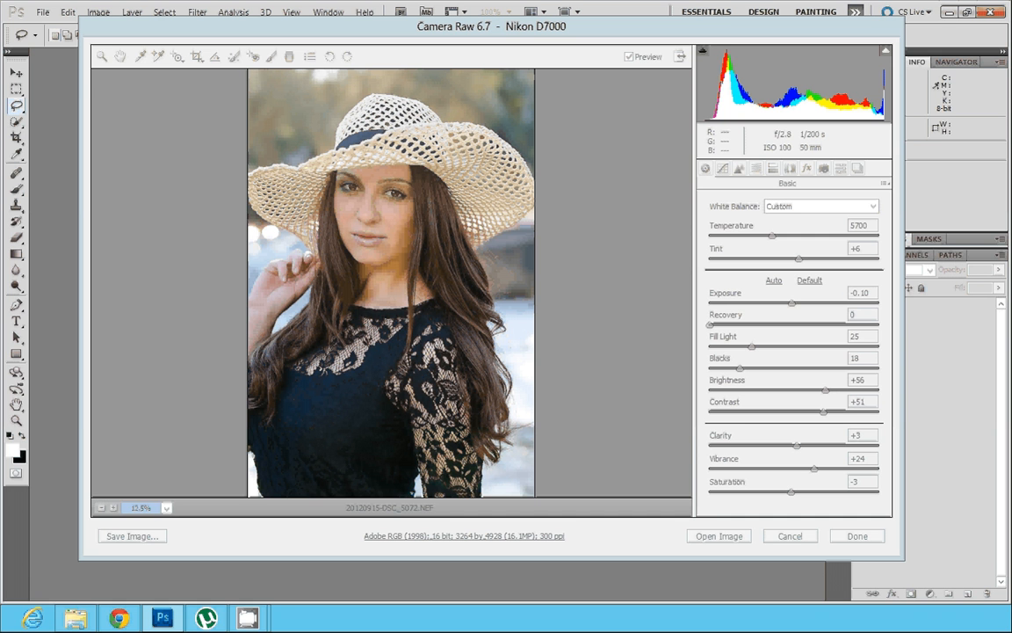
{"action": "left_click", "coordinate": [517, 361]}
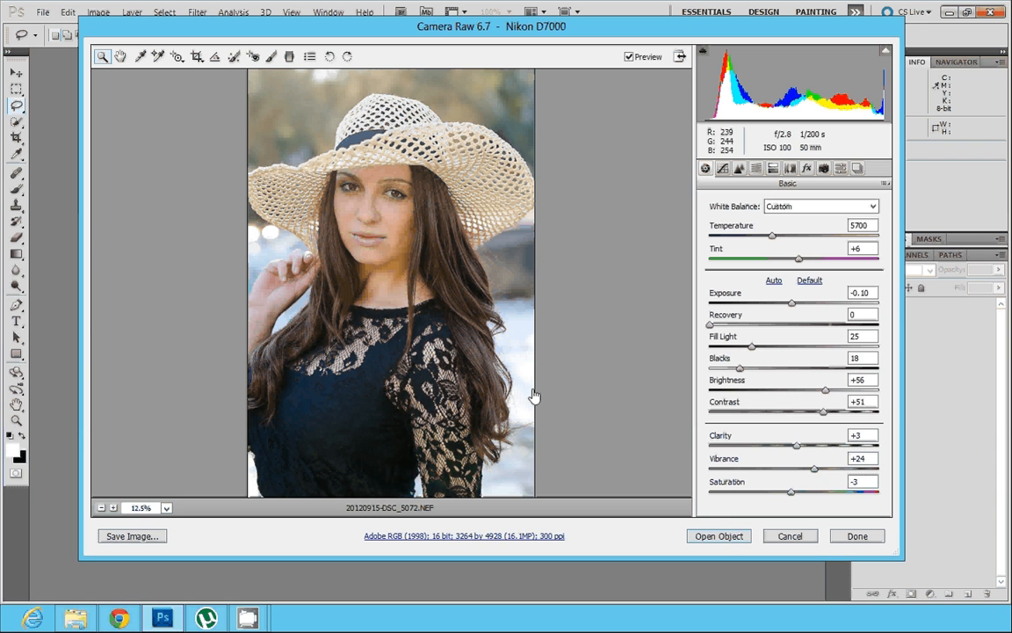
{"action": "left_click", "coordinate": [724, 539]}
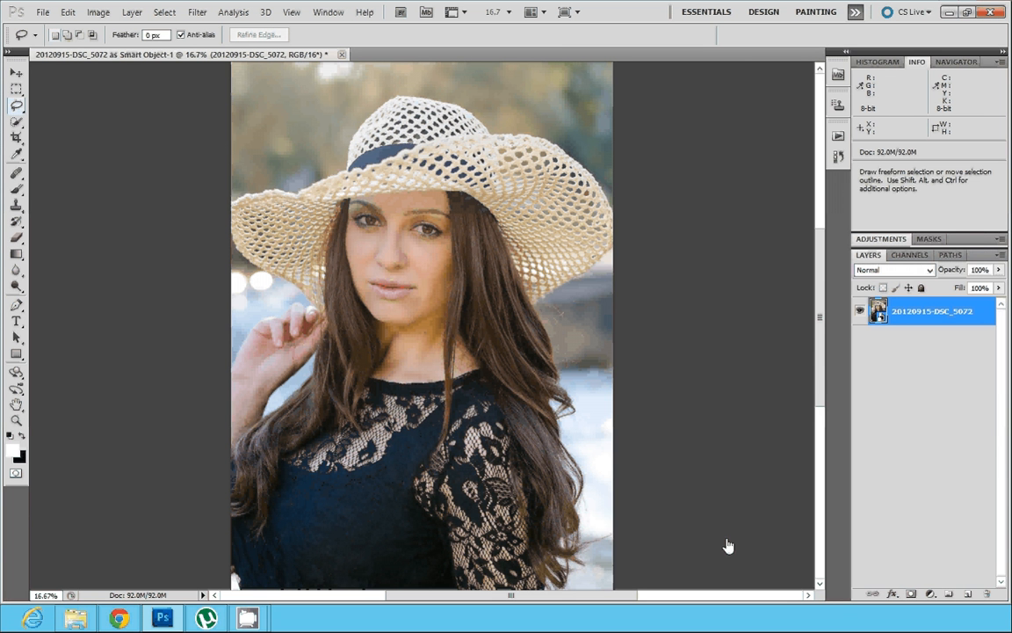
{"action": "key", "text": "ctrl+0"}
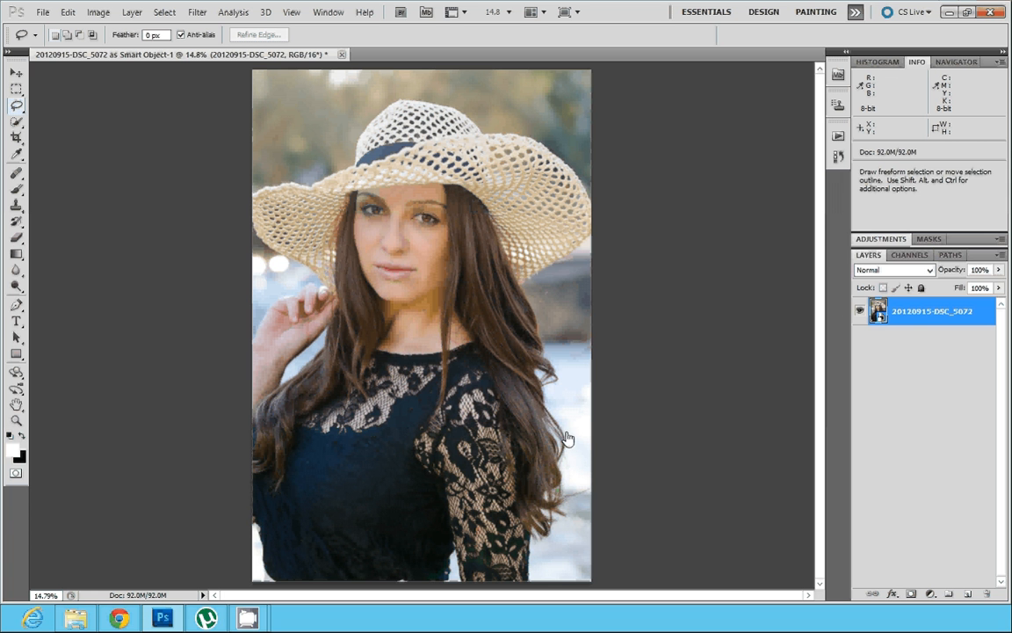
- Try the Gray and Black canvas backgrounds around the image, and return to the Custom background
{"action": "right_click", "coordinate": [702, 201]}
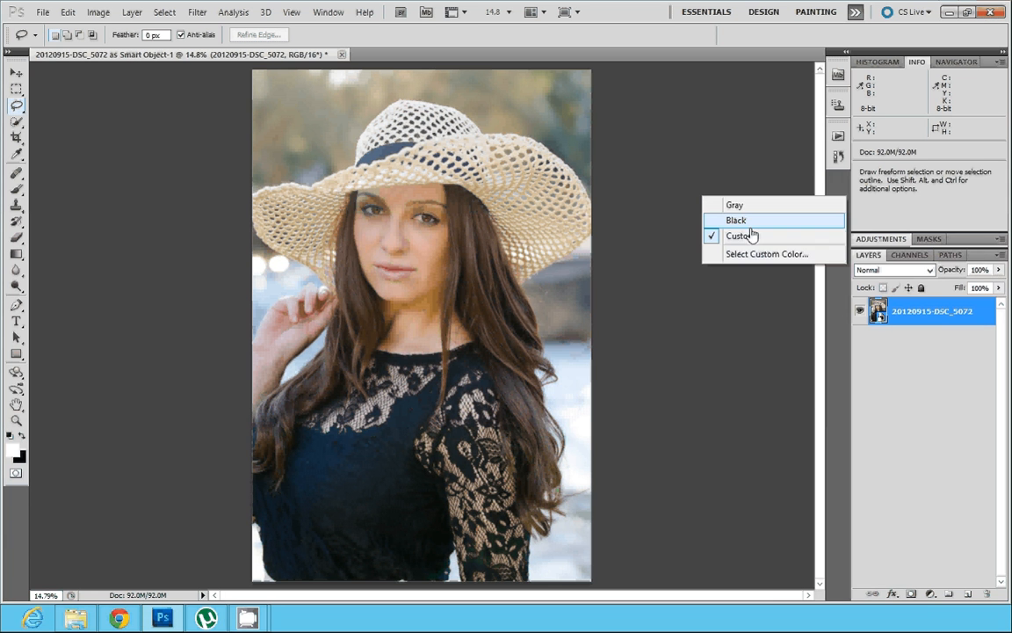
{"action": "left_click", "coordinate": [735, 204]}
{"action": "right_click", "coordinate": [729, 233]}
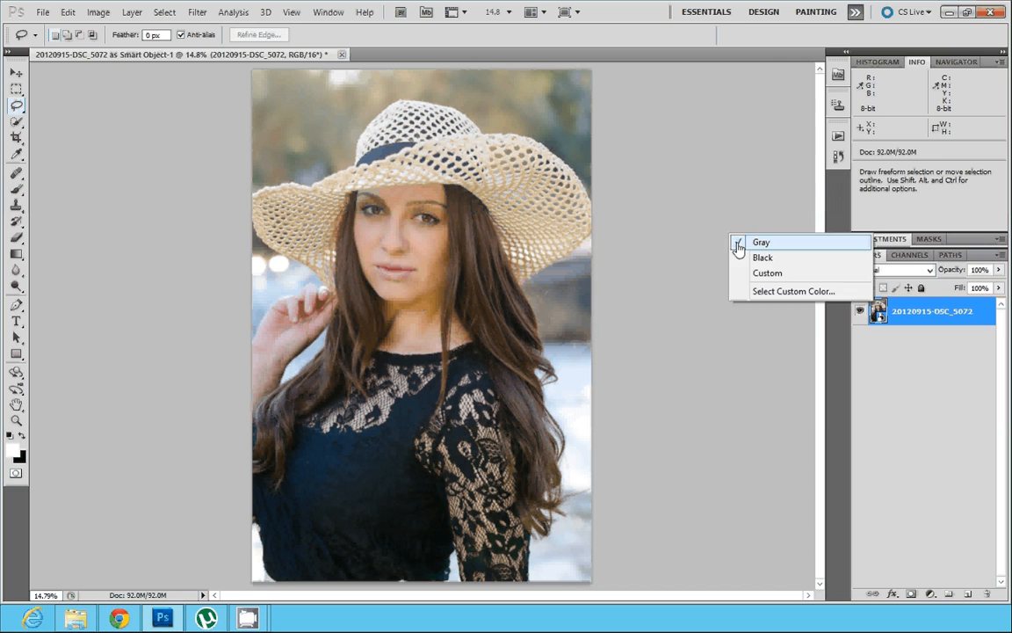
{"action": "left_click", "coordinate": [745, 257]}
{"action": "right_click", "coordinate": [743, 230]}
{"action": "left_click", "coordinate": [770, 269]}
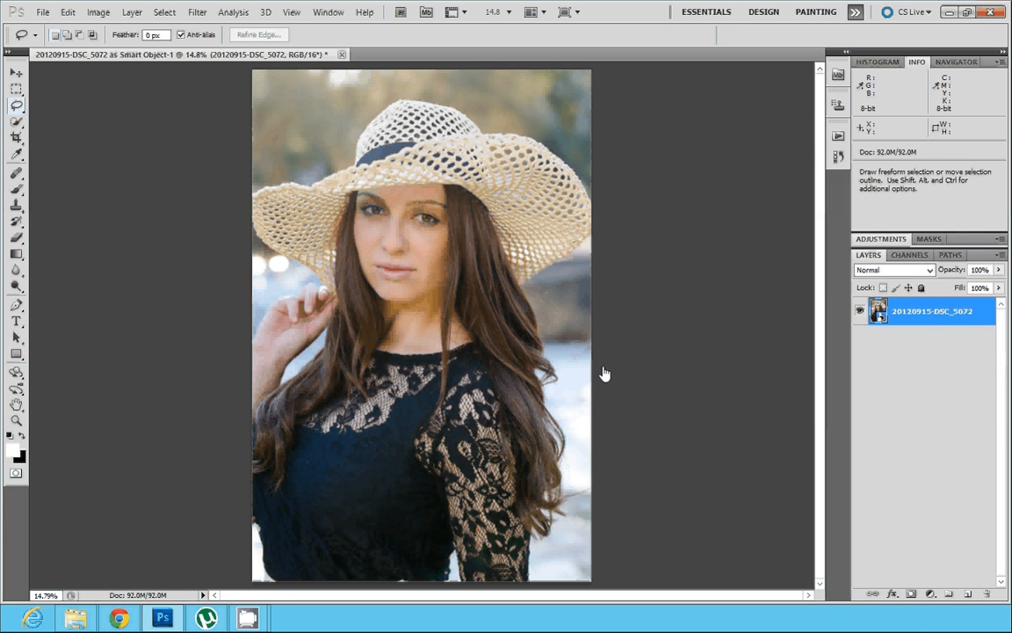
- Try the dark gray #303031 as the custom canvas background color, and cancel the color selection
{"action": "right_click", "coordinate": [672, 297]}
{"action": "left_click", "coordinate": [743, 354]}
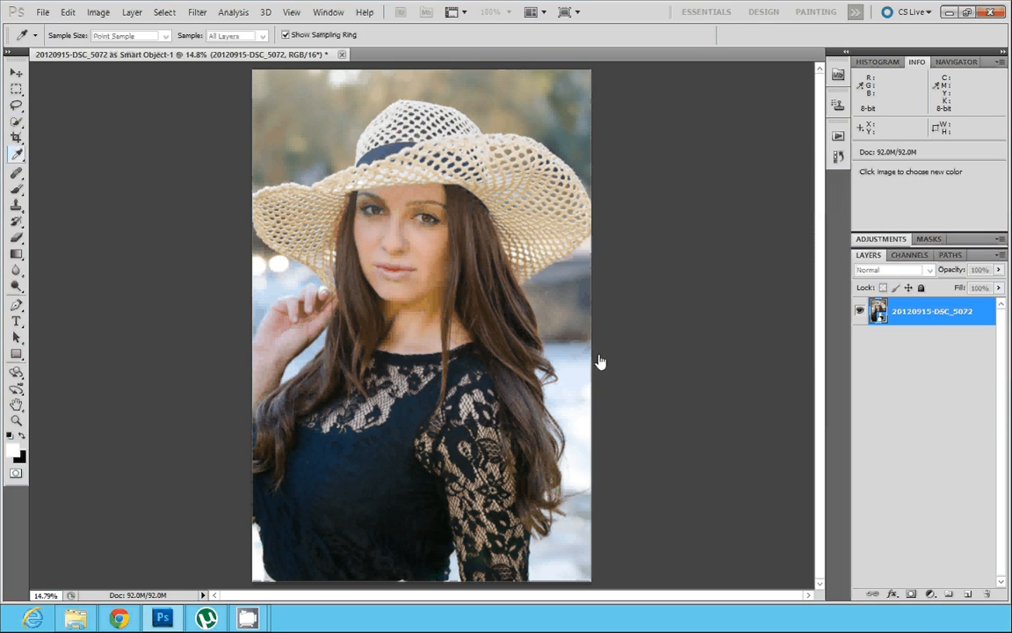
{"action": "left_click_drag", "start_coordinate": [32, 157], "coordinate": [815, 293]}
{"action": "mouse_move", "coordinate": [681, 395]}
{"action": "left_mouse_down"}
{"action": "mouse_move", "coordinate": [632, 355]}
{"action": "mouse_move", "coordinate": [518, 440]}
{"action": "mouse_move", "coordinate": [517, 467]}
{"action": "left_mouse_up"}
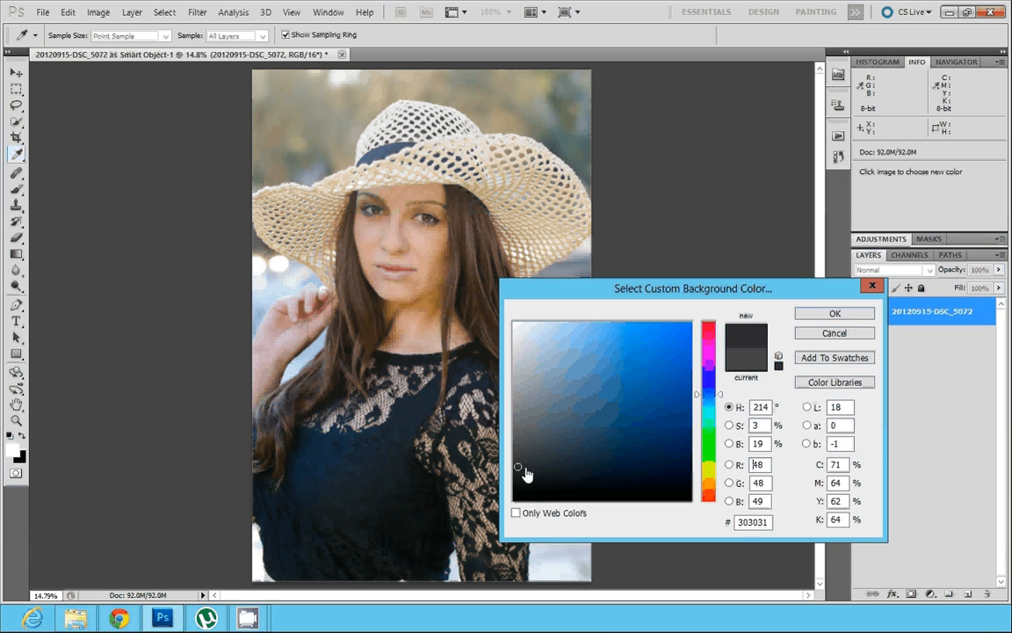
{"action": "left_click", "coordinate": [834, 340]}
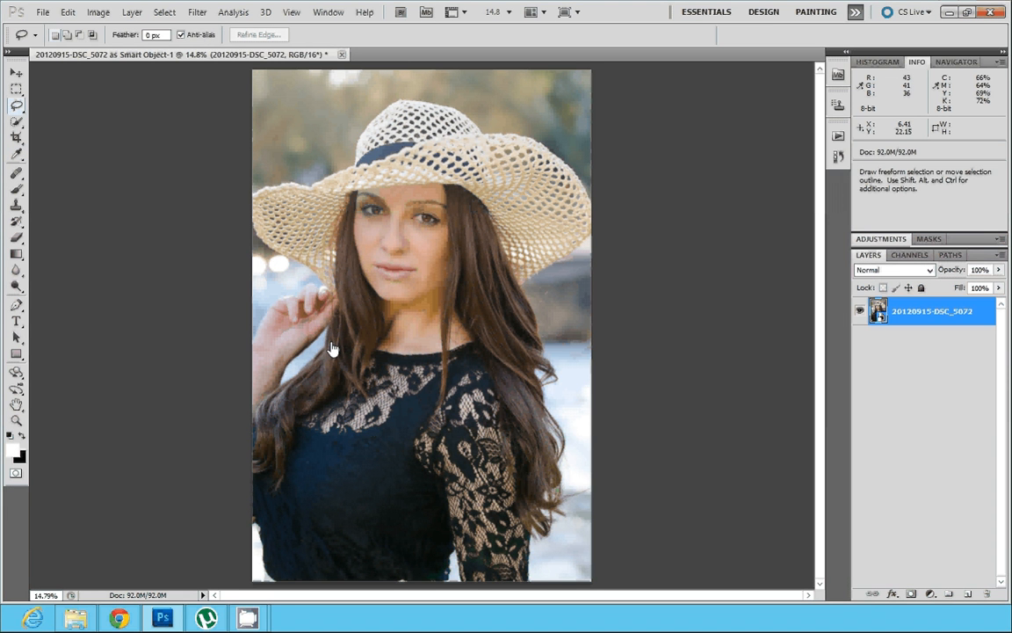
- Reopen the smart object's Camera Raw settings to view them, and close them without applying changes
{"action": "double_click", "coordinate": [880, 313]}
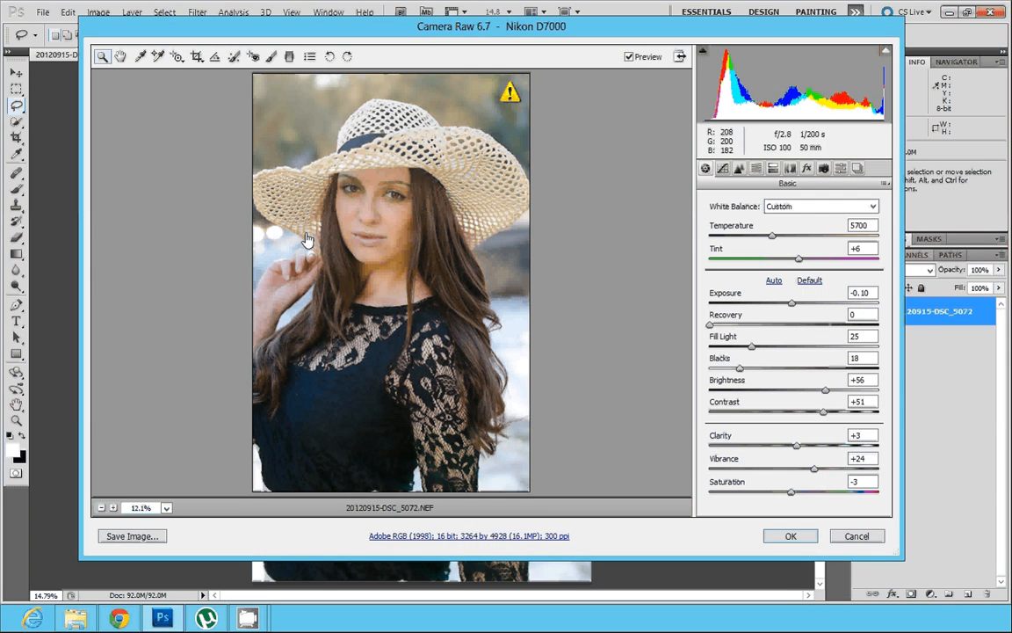
{"action": "left_click", "coordinate": [874, 538]}
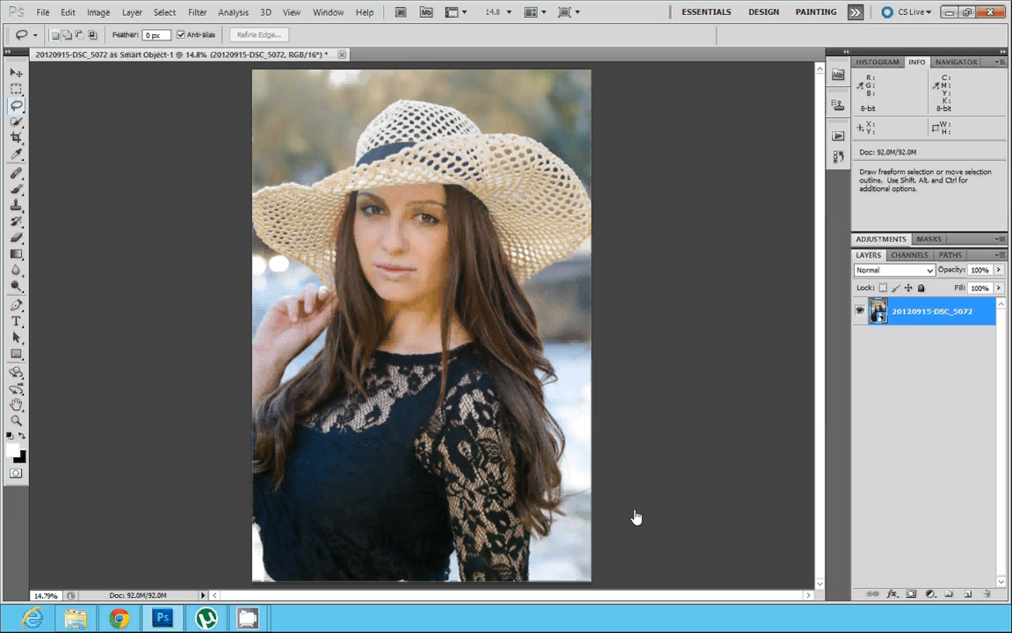
- Duplicate the portrait layer with New Smart Object via Copy, and show the document's history
{"action": "right_click", "coordinate": [905, 318]}
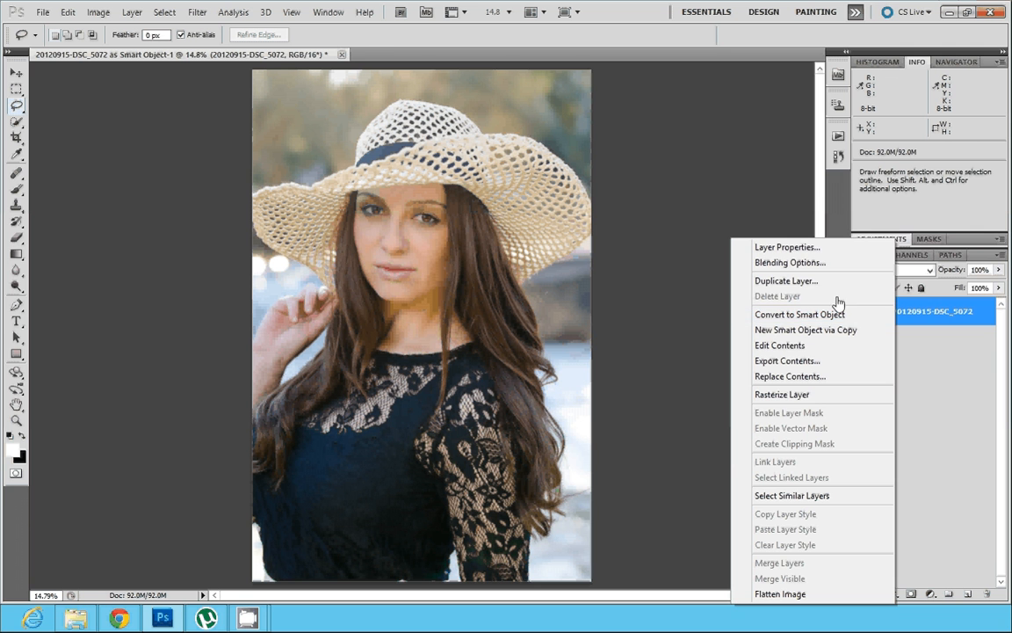
{"action": "left_click", "coordinate": [818, 330]}
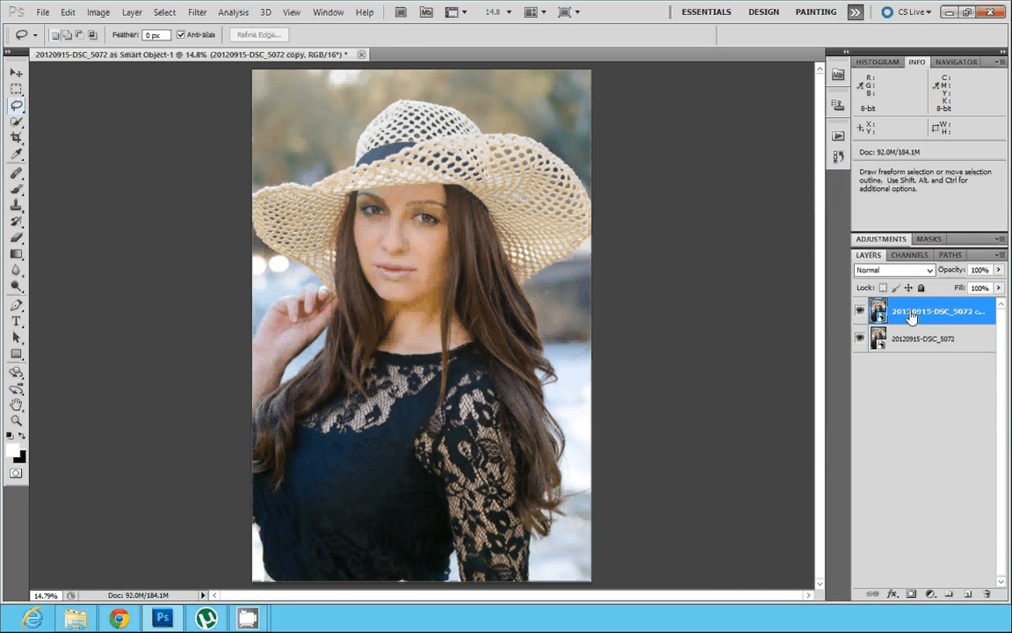
{"action": "left_click", "coordinate": [837, 156]}
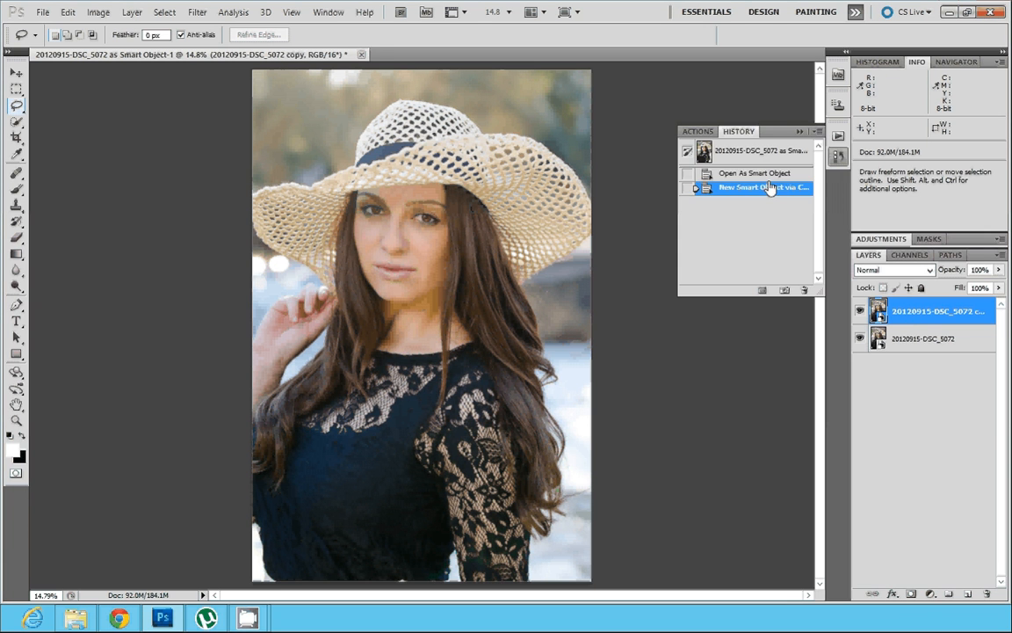
- Return to the Open As Smart Object history state, duplicate the layer, and try lowering its Camera Raw exposure to the minimum
{"action": "left_click", "coordinate": [754, 173]}
{"action": "left_click", "coordinate": [897, 313]}
{"action": "right_click", "coordinate": [897, 313]}
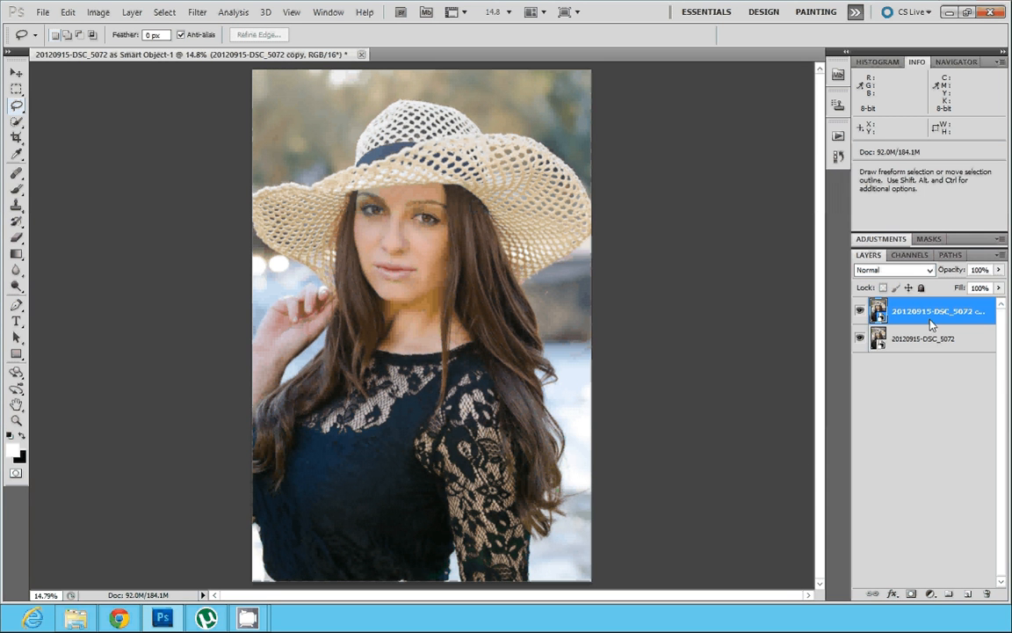
{"action": "double_click", "coordinate": [879, 313]}
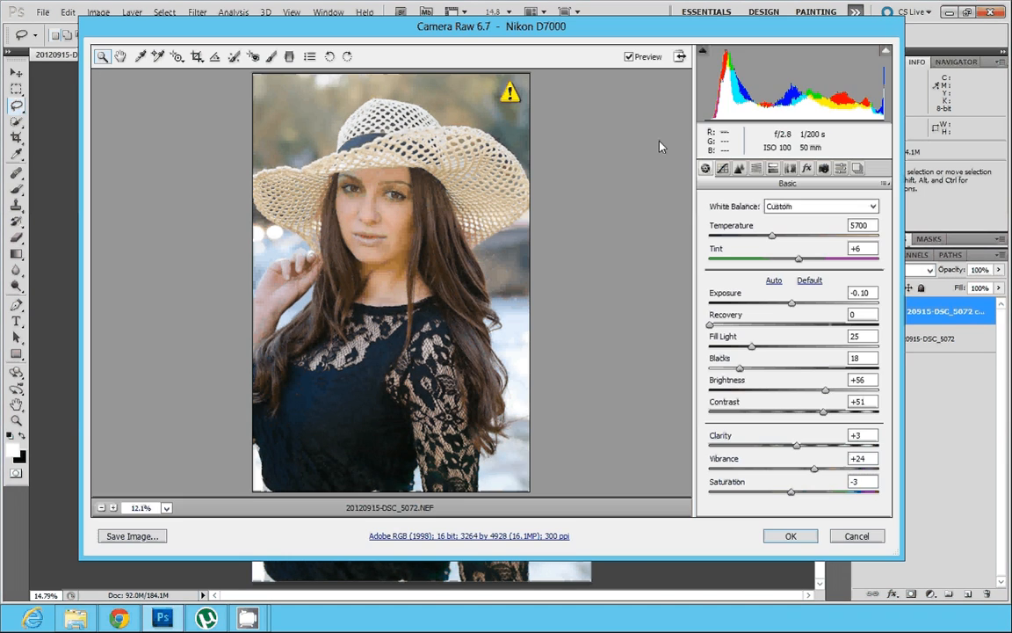
{"action": "left_click_drag", "start_coordinate": [791, 303], "coordinate": [682, 295]}
{"action": "left_click", "coordinate": [781, 535]}
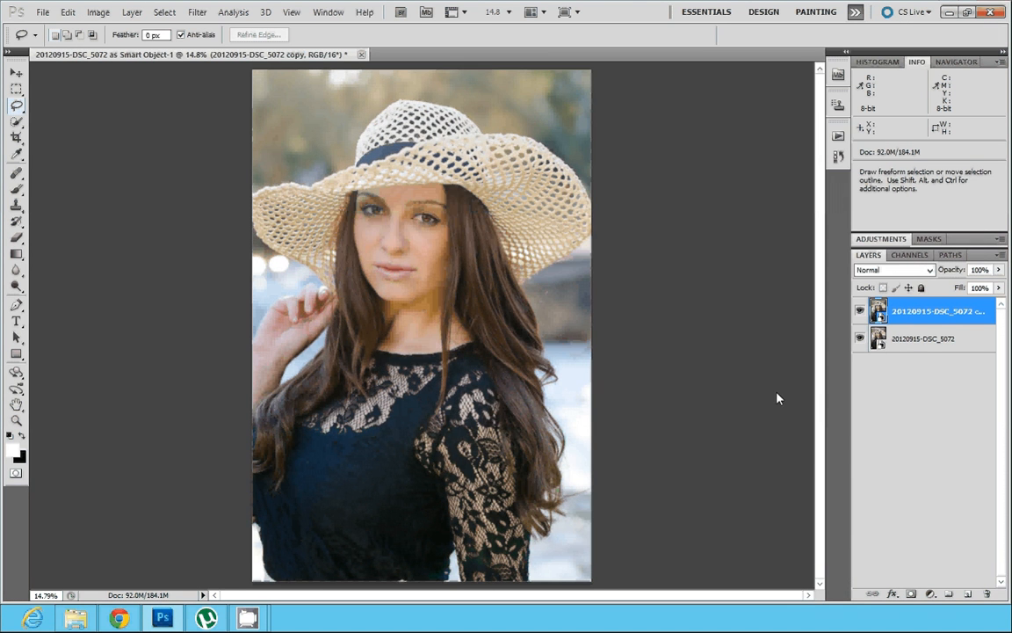
- Revert the document to the Open As Smart Object history state and duplicate the portrait layer with New Smart Object via Copy
{"action": "left_click", "coordinate": [838, 156]}
{"action": "left_click", "coordinate": [753, 173]}
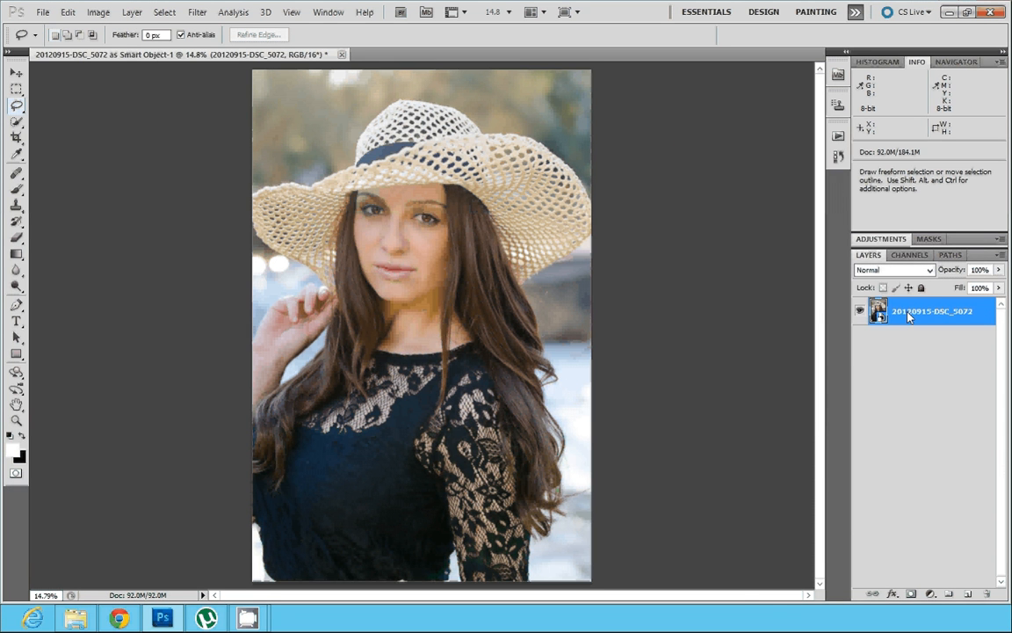
{"action": "right_click", "coordinate": [906, 312]}
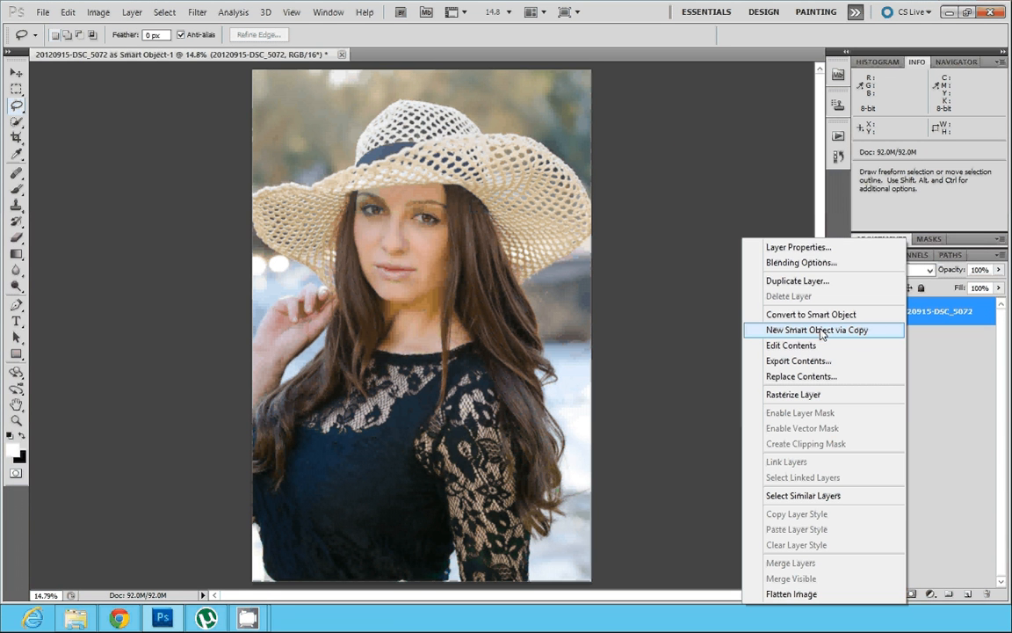
{"action": "right_click", "coordinate": [932, 312]}
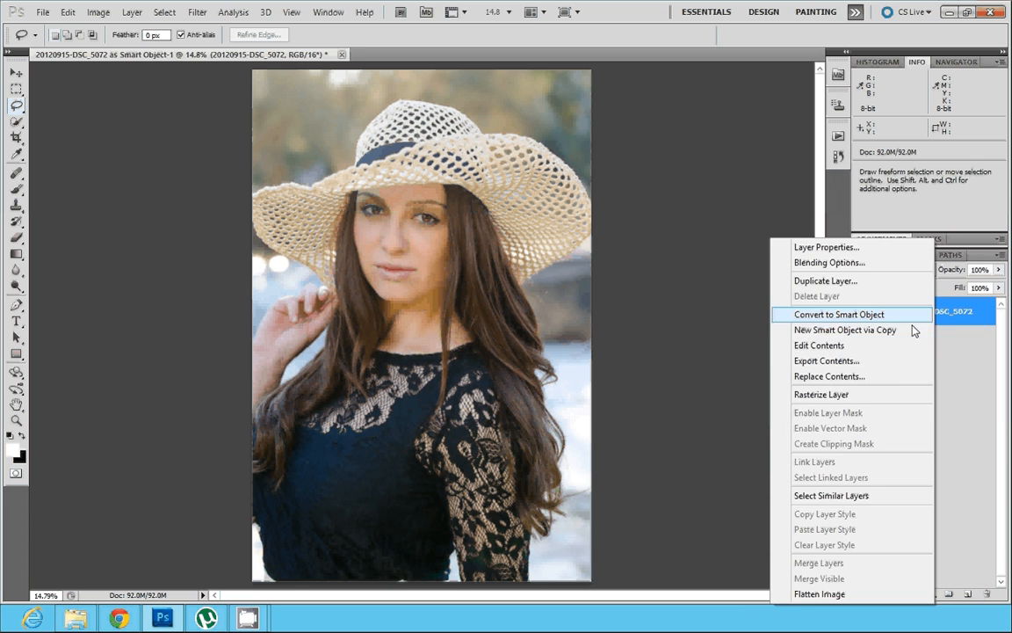
{"action": "left_click", "coordinate": [849, 330]}
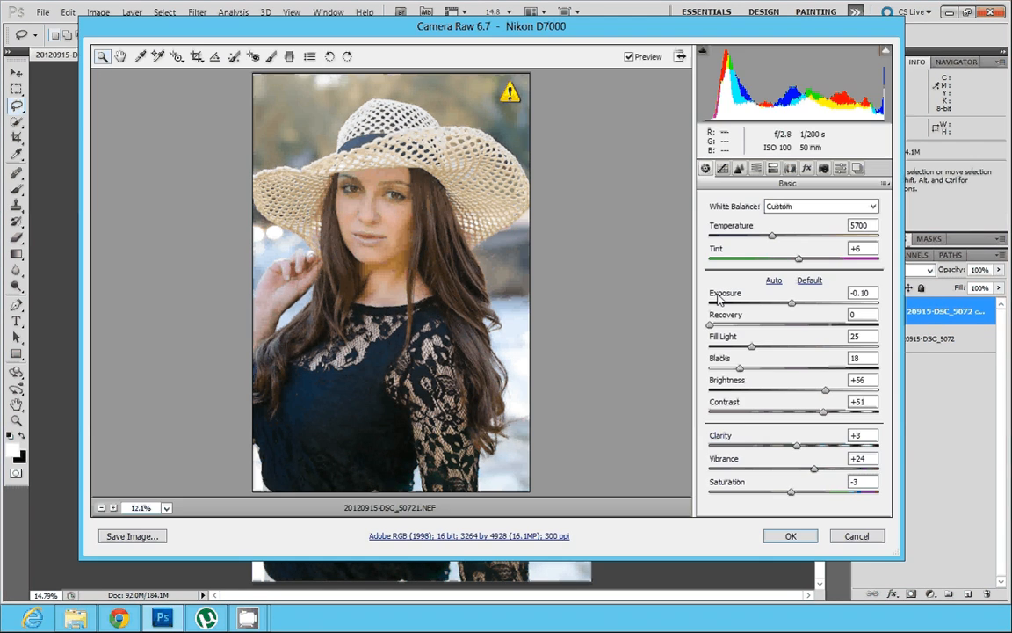
- Try darkening the copied smart object by lowering its Camera Raw exposure, and undo the Edit Contents change
{"action": "left_click", "coordinate": [789, 536]}
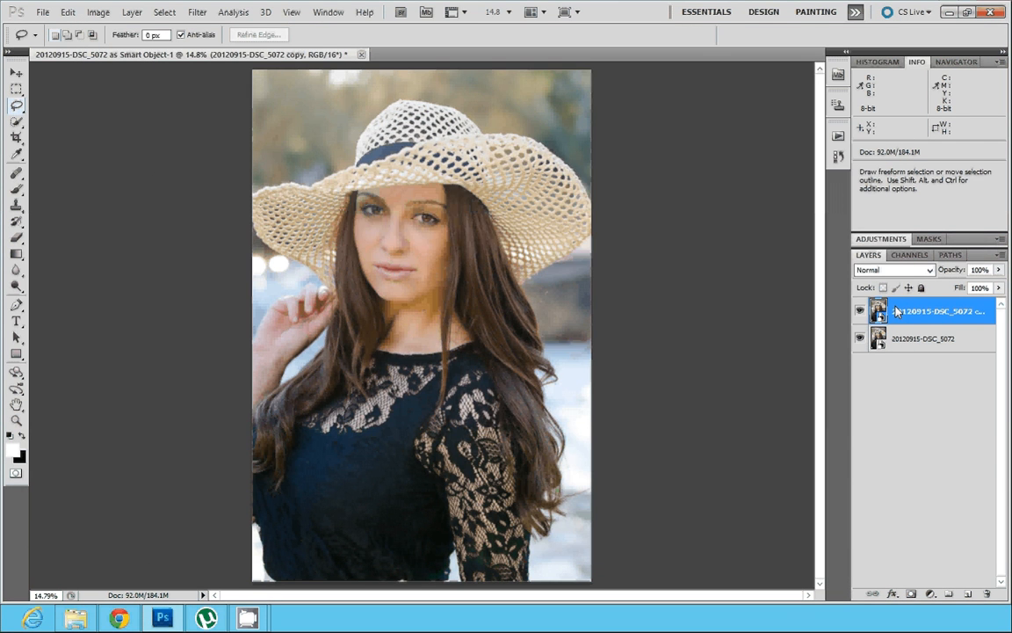
{"action": "left_click", "coordinate": [838, 155]}
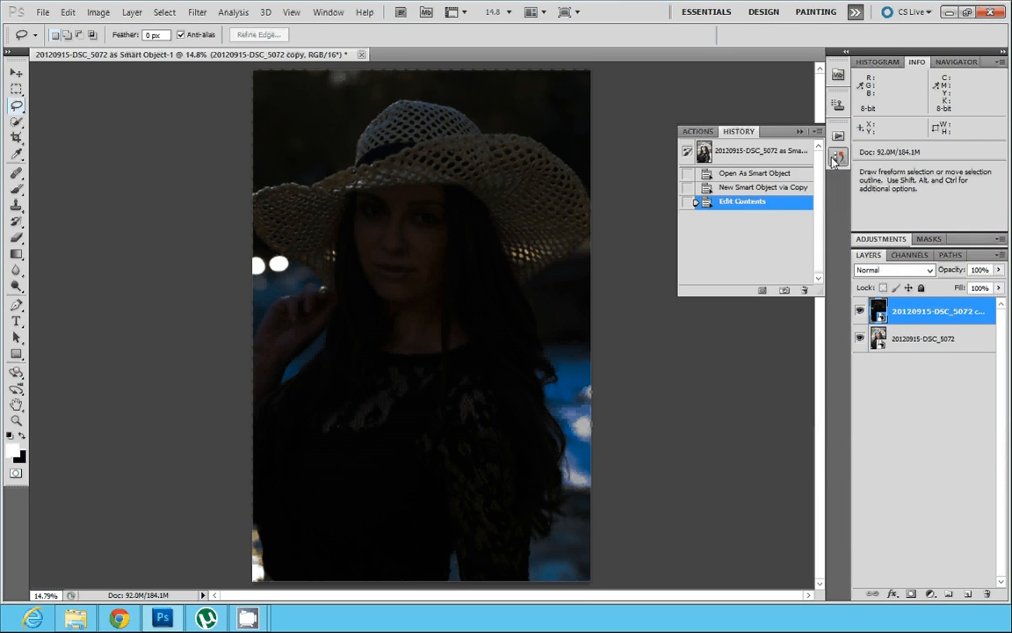
{"action": "key", "text": "ctrl+z"}
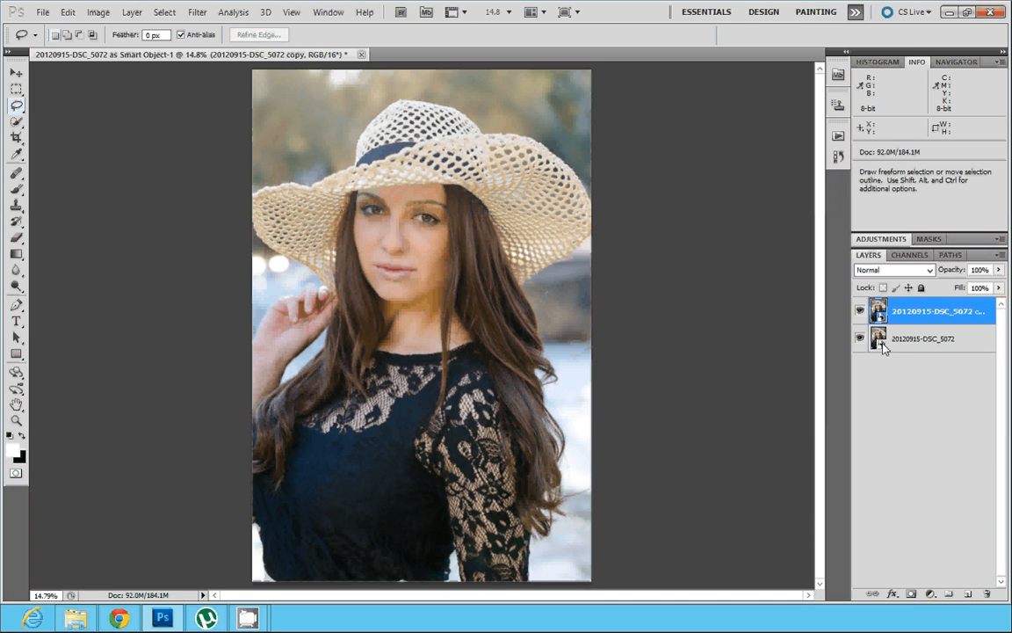
- Rename the bottom portrait layer as Original
{"action": "left_click", "coordinate": [885, 344]}
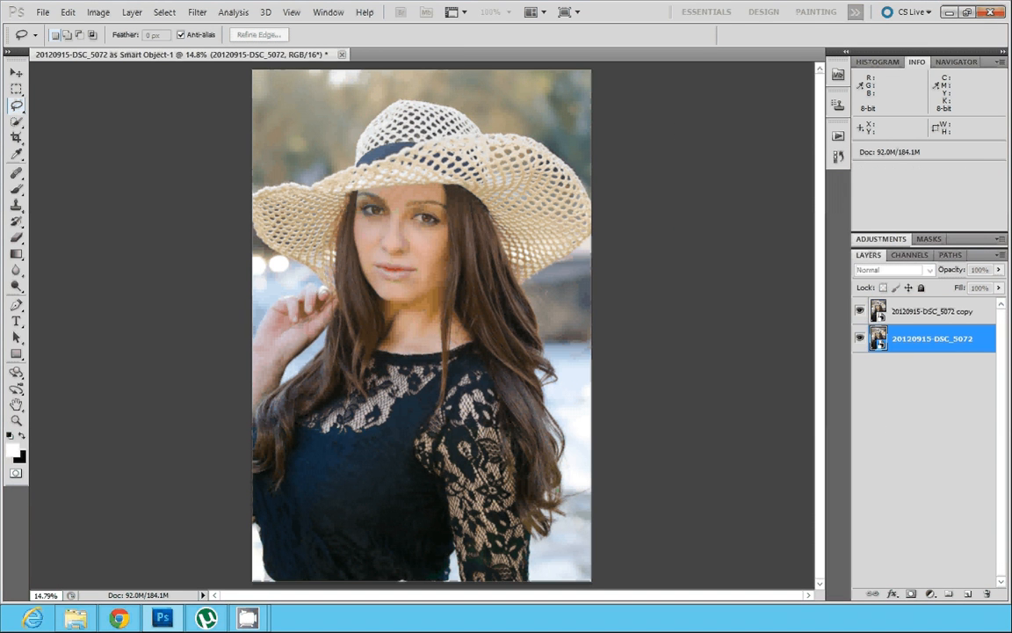
{"action": "left_click_drag", "start_coordinate": [246, 289], "coordinate": [362, 306]}
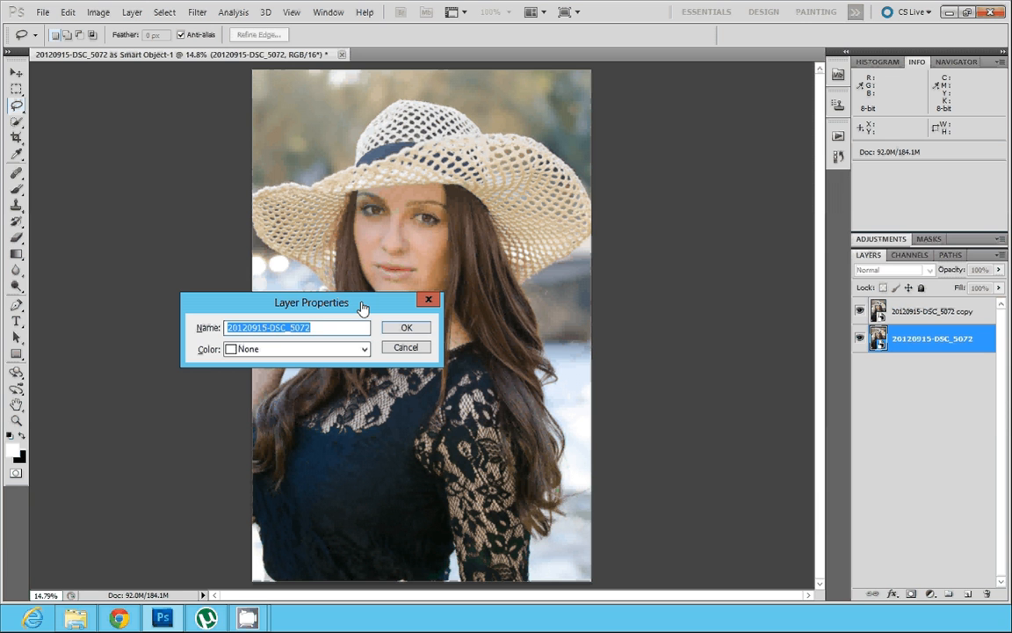
{"action": "type", "text": "Original"}
{"action": "key", "text": "Return"}
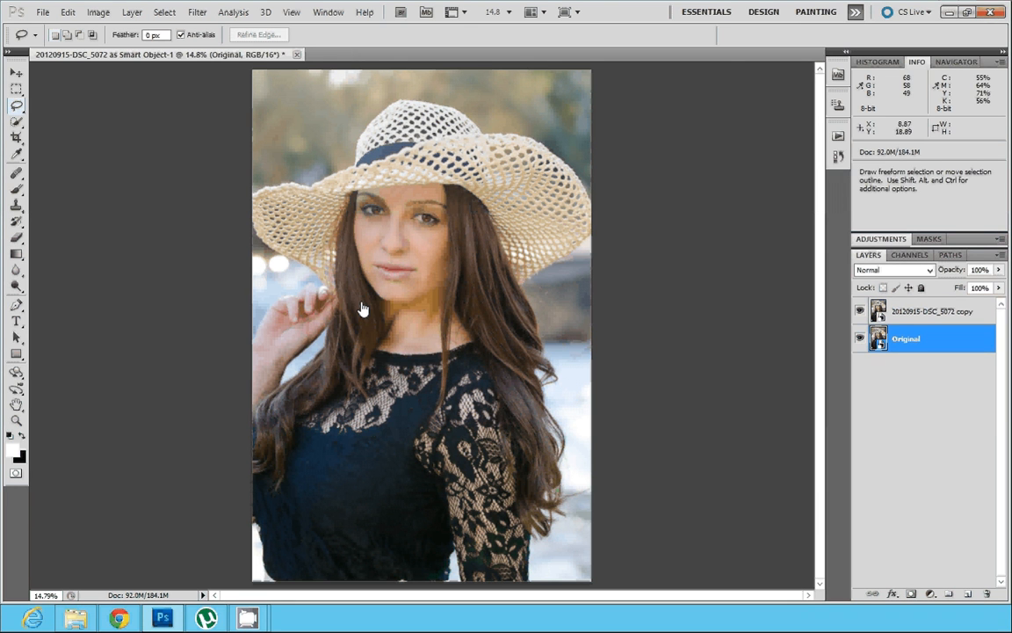
- Rasterize the copied portrait layer above Original and rename it Retouch
{"action": "right_click", "coordinate": [896, 316]}
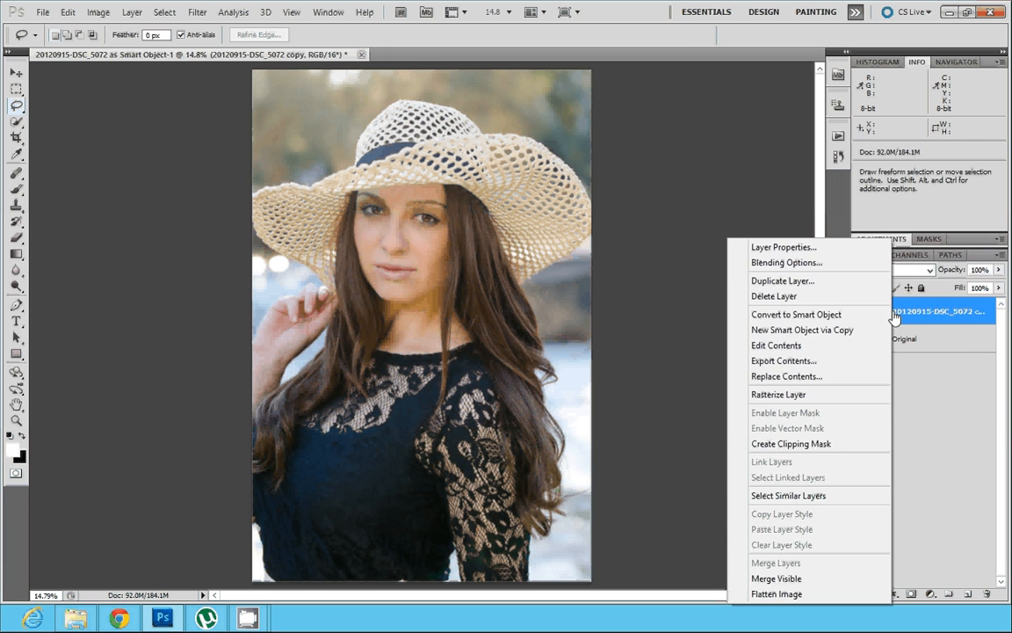
{"action": "left_click", "coordinate": [804, 397]}
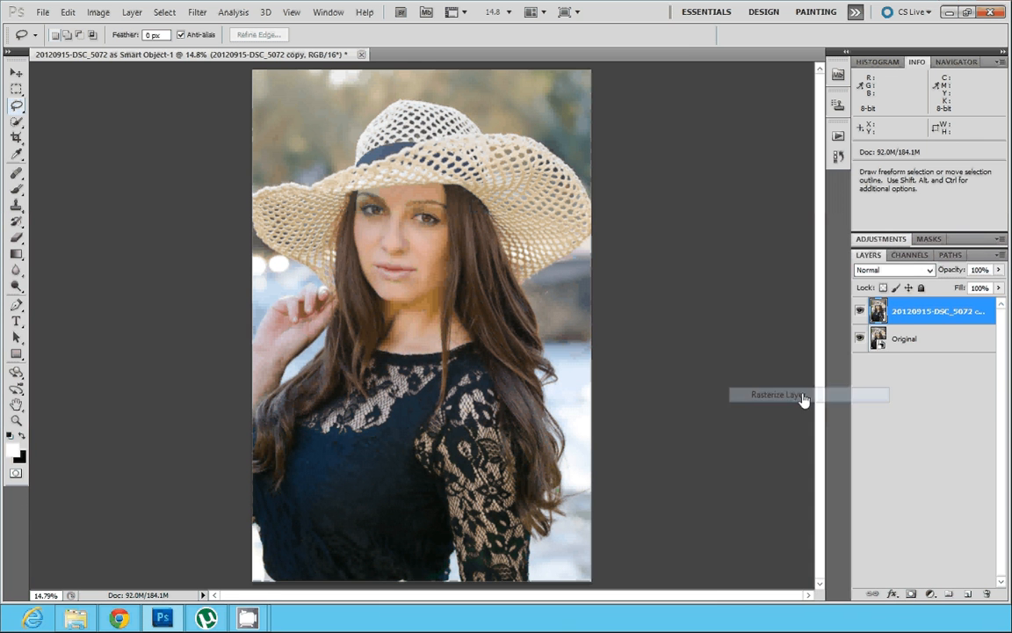
{"action": "double_click", "coordinate": [914, 328]}
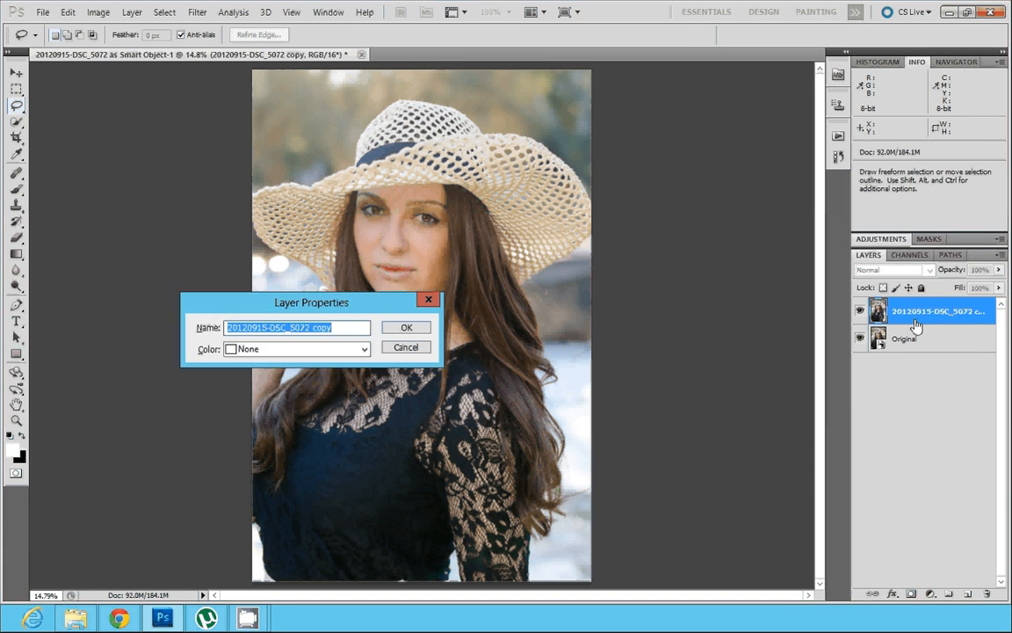
{"action": "type", "text": "Retouch"}
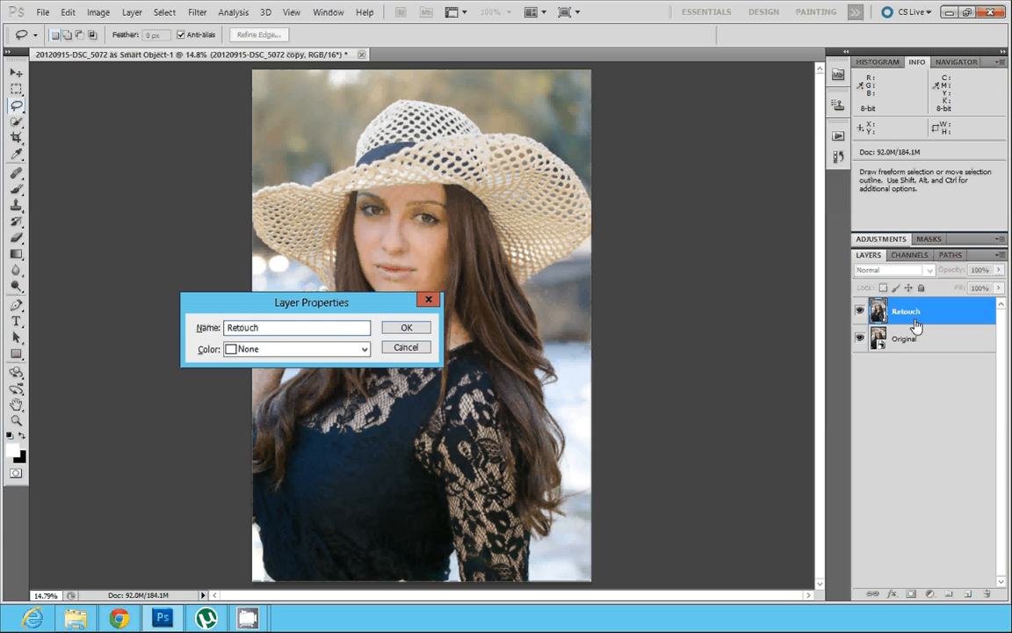
{"action": "key", "text": "Return"}
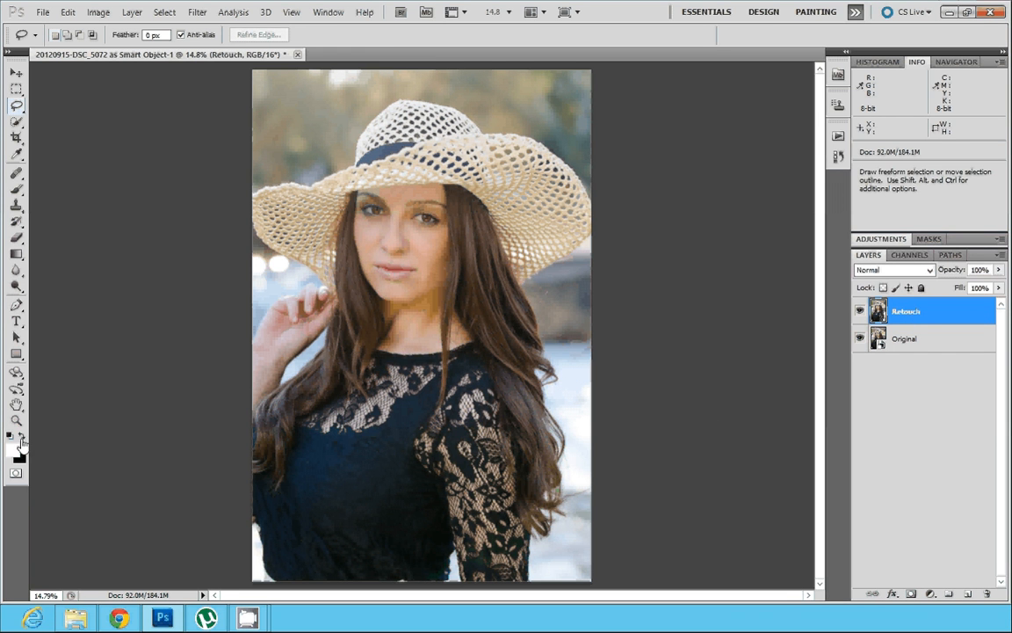
- Choose the Healing Brush Tool for the face at 100% zoom, with a 40 px brush, and check its hardness and spacing options
{"action": "left_click", "coordinate": [955, 61]}
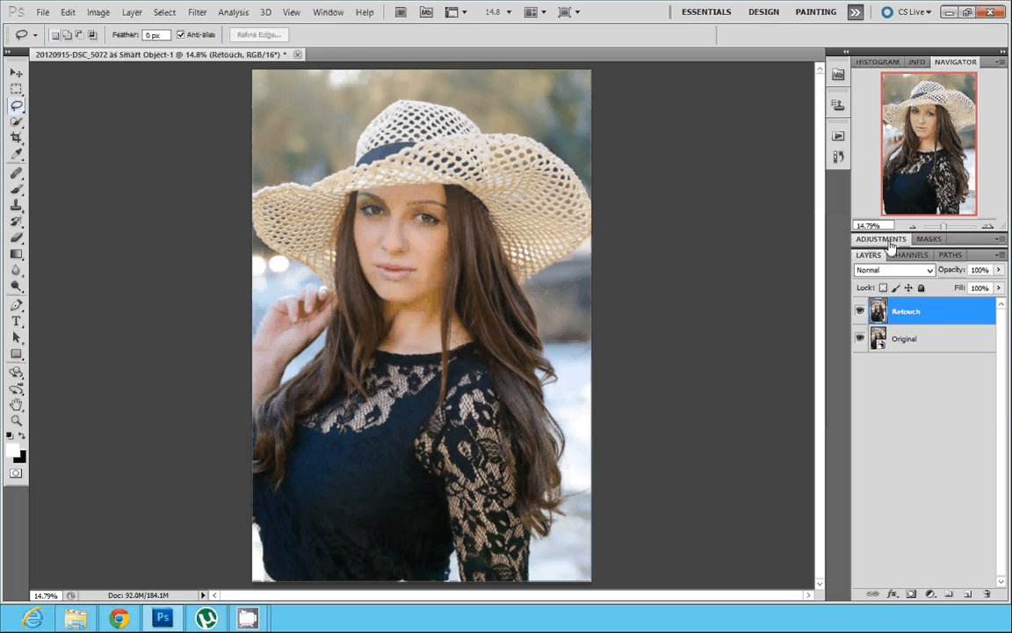
{"action": "left_click_drag", "start_coordinate": [944, 228], "coordinate": [948, 229]}
{"action": "left_click_drag", "start_coordinate": [937, 180], "coordinate": [936, 160]}
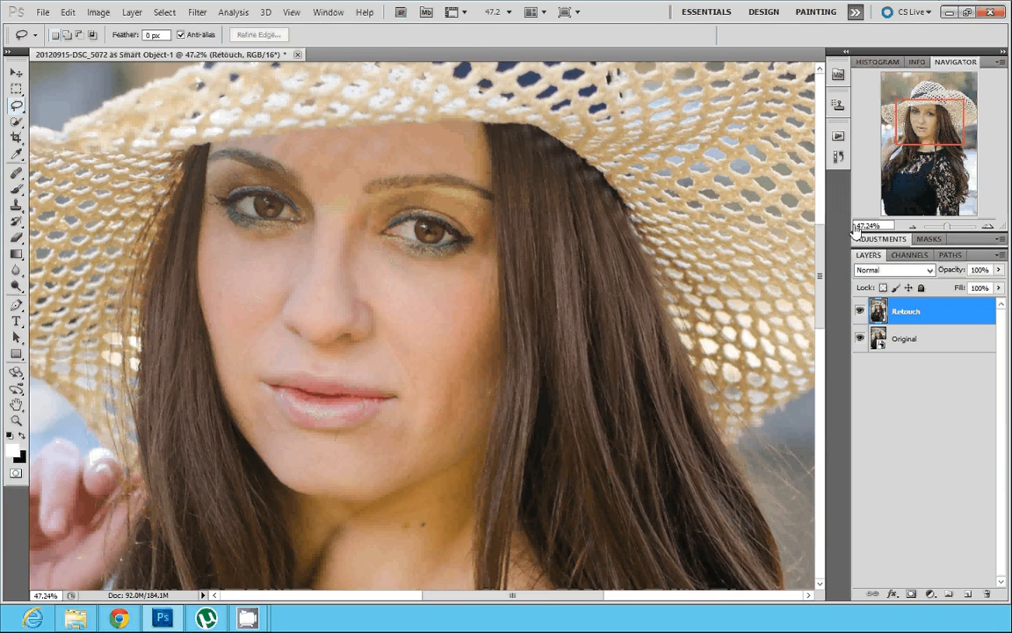
{"action": "left_click", "coordinate": [17, 174]}
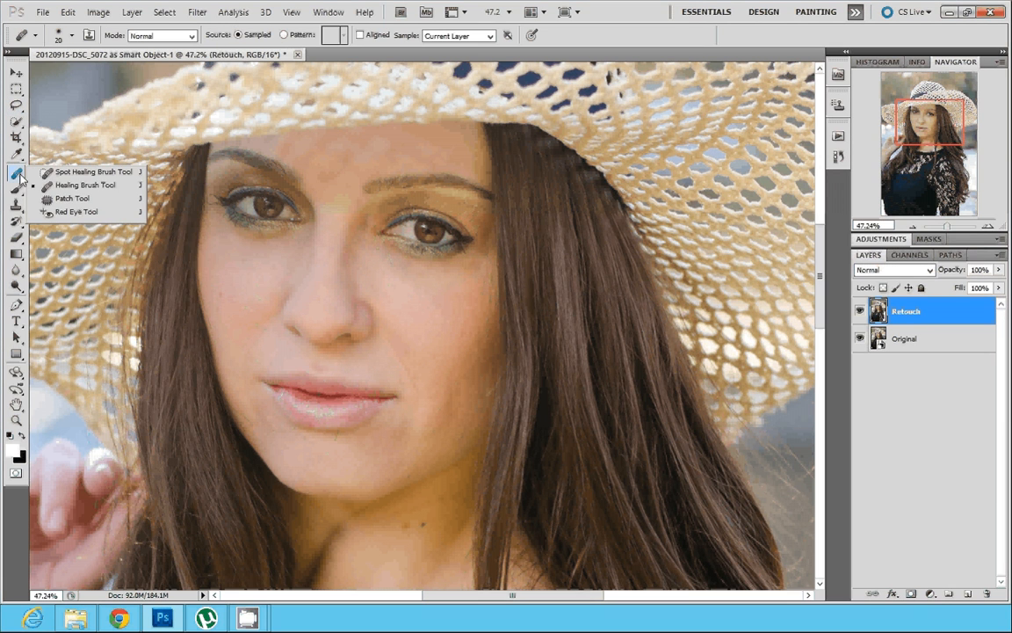
{"action": "left_click", "coordinate": [86, 184]}
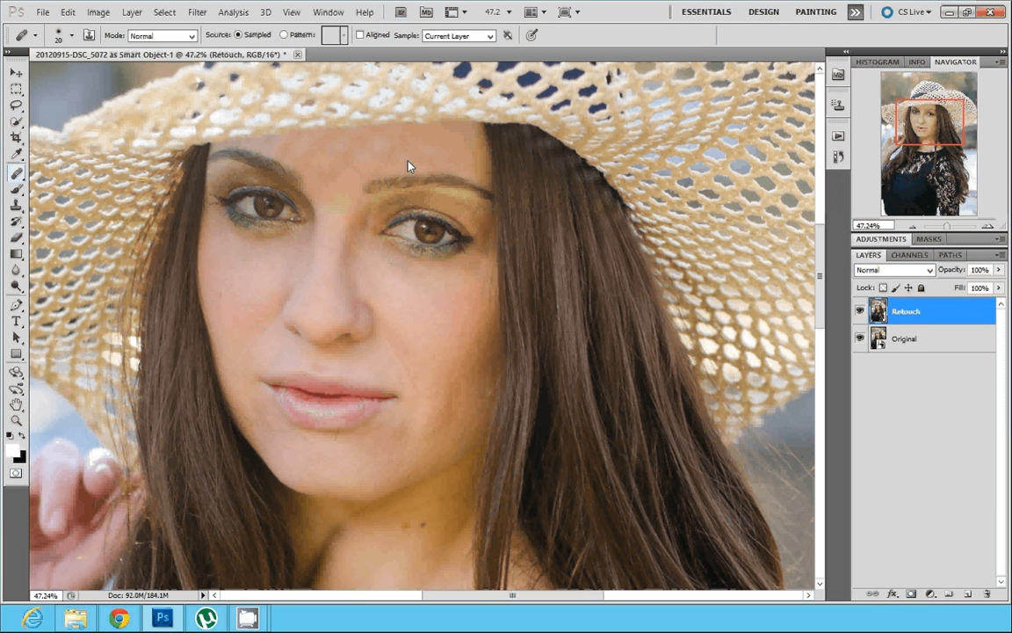
{"action": "key", "text": "bracketright"}
{"action": "left_click_drag", "start_coordinate": [946, 226], "coordinate": [949, 225]}
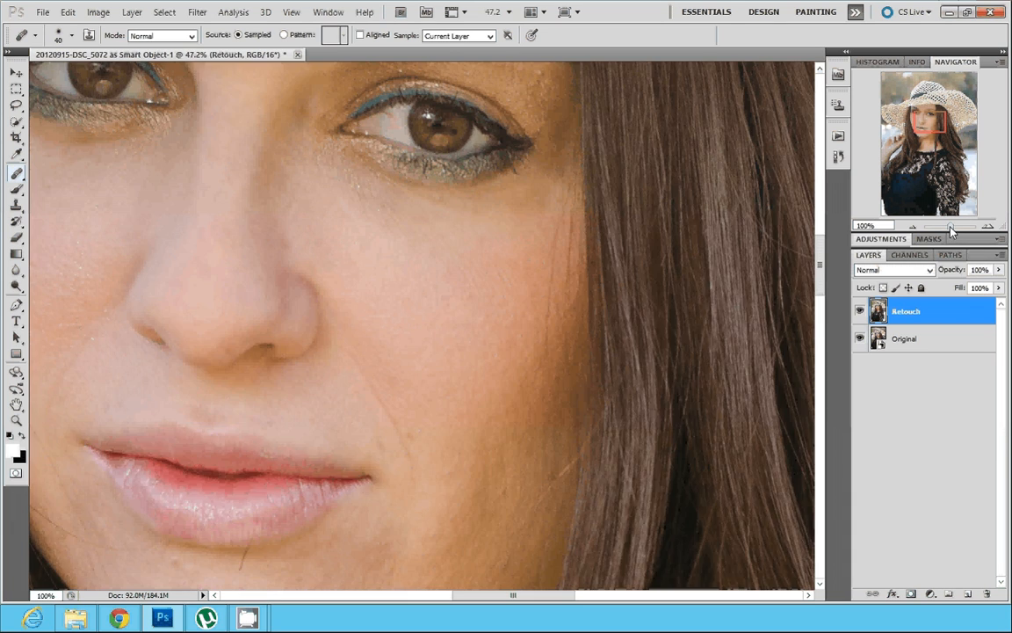
{"action": "scroll", "coordinate": [687, 192], "scroll_direction": "up", "scroll_amount": 2}
{"action": "scroll", "coordinate": [688, 198], "scroll_direction": "up", "scroll_amount": 2}
{"action": "scroll", "coordinate": [578, 260], "scroll_direction": "up", "scroll_amount": 3}
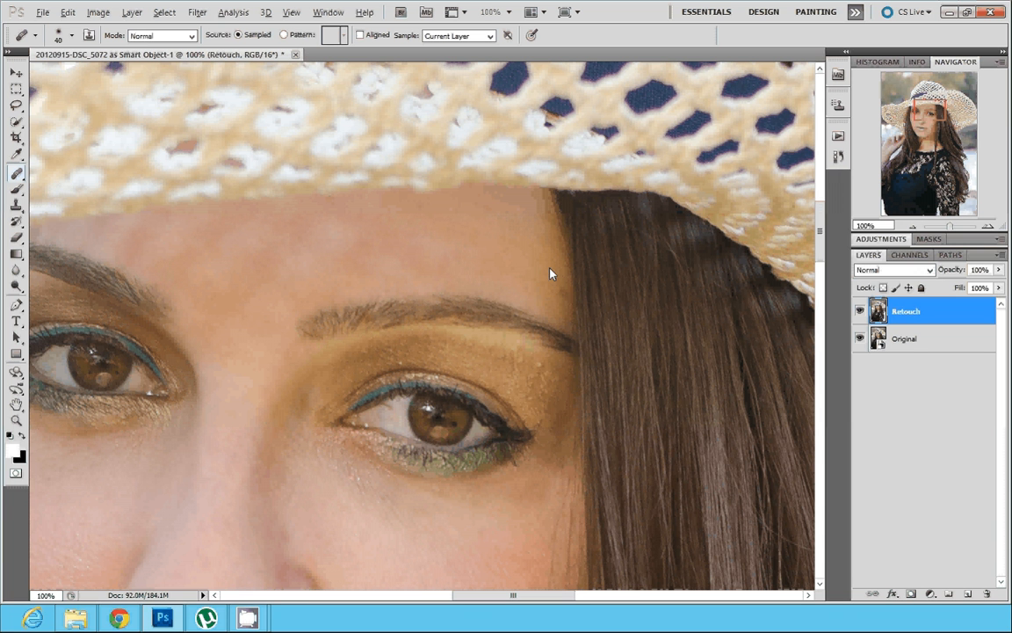
{"action": "left_click", "coordinate": [72, 36]}
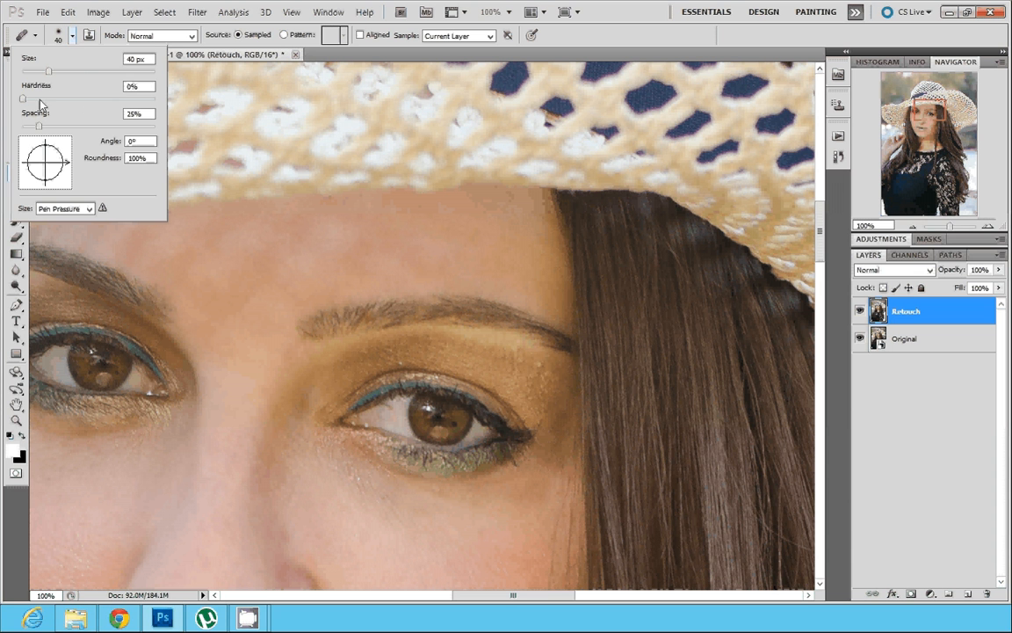
{"action": "left_click", "coordinate": [68, 34]}
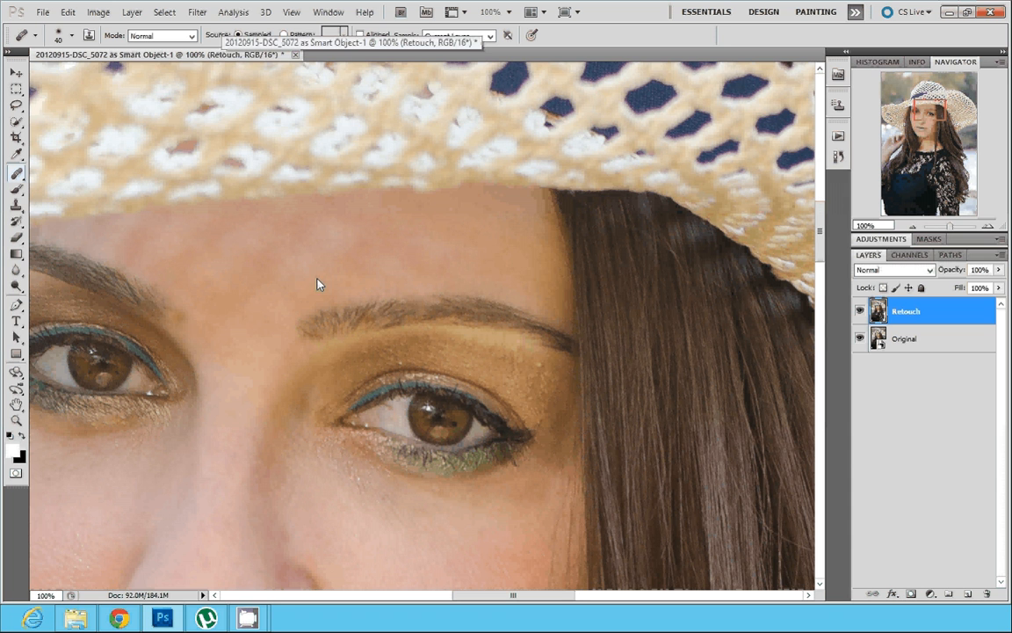
- Reduce the Healing Brush to 15 px and heal a small spot on the skin below the woman's left eye
{"action": "scroll", "coordinate": [215, 256], "scroll_direction": "down", "scroll_amount": 3}
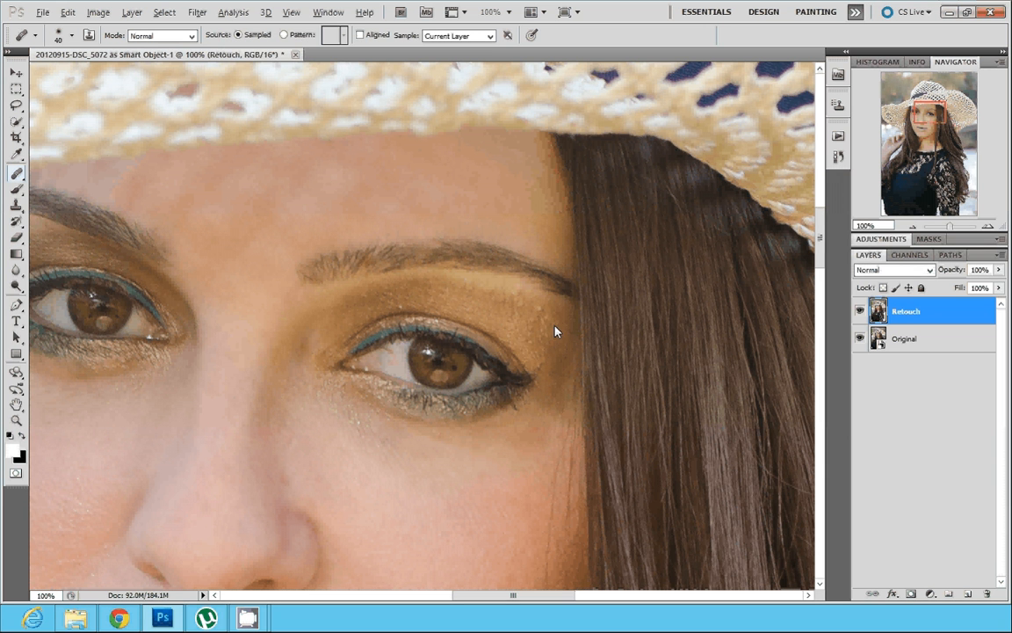
{"action": "key", "text": "alt"}
{"action": "key", "text": "bracketleft"}
{"action": "key", "text": "bracketleft"}
{"action": "key", "text": "bracketleft"}
{"action": "scroll", "coordinate": [544, 369], "scroll_direction": "down", "scroll_amount": 1}
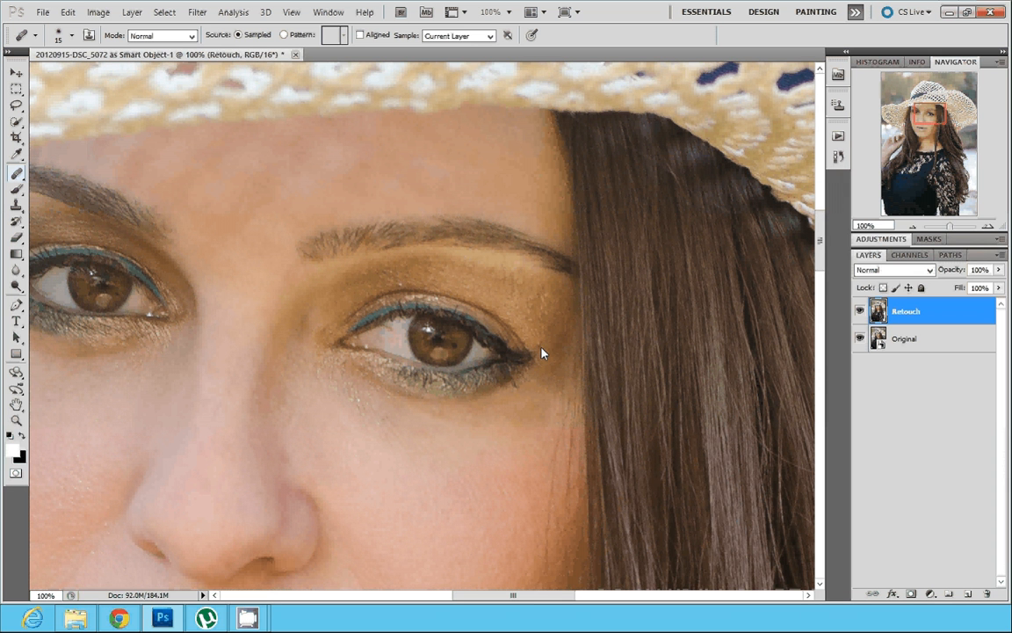
{"action": "left_click", "coordinate": [351, 397]}
{"action": "scroll", "coordinate": [432, 455], "scroll_direction": "down", "scroll_amount": 3}
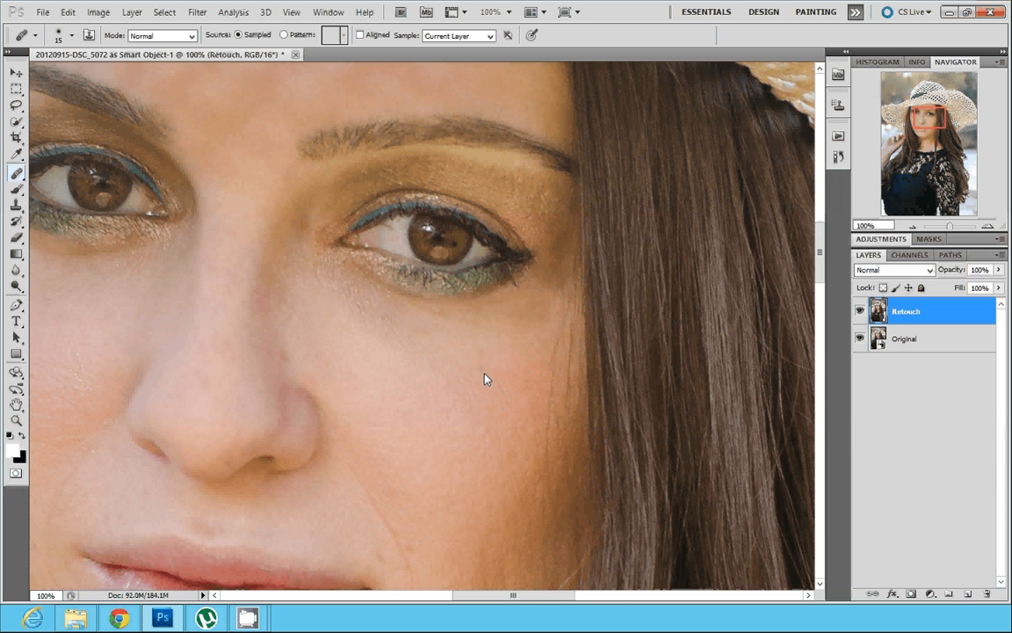
- Set up the Clone Stamp Tool with the Lighten blending mode and a 70 px brush
{"action": "left_click", "coordinate": [16, 206]}
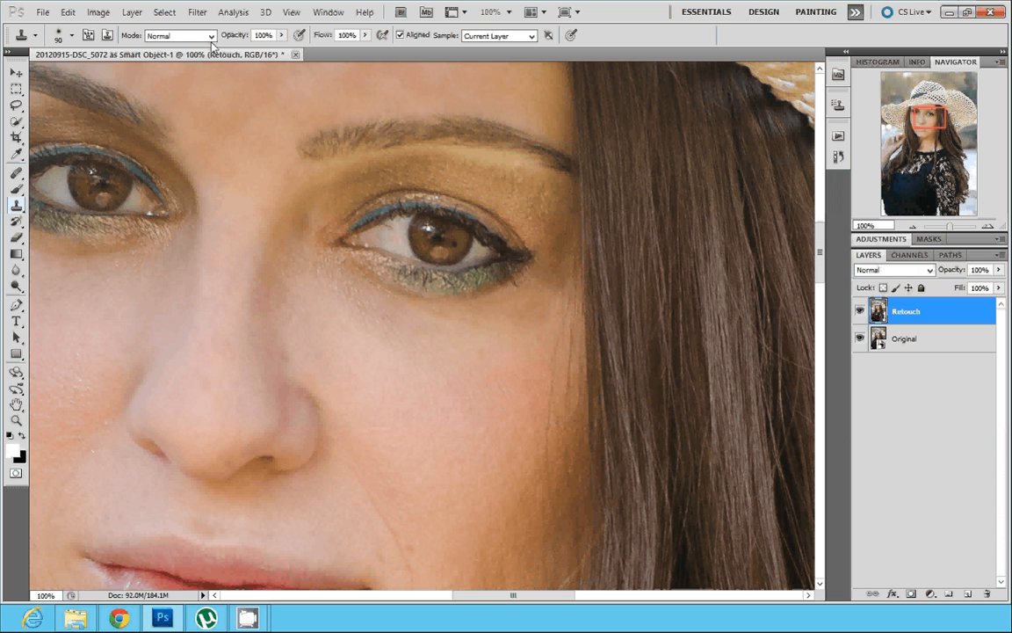
{"action": "left_click", "coordinate": [210, 37]}
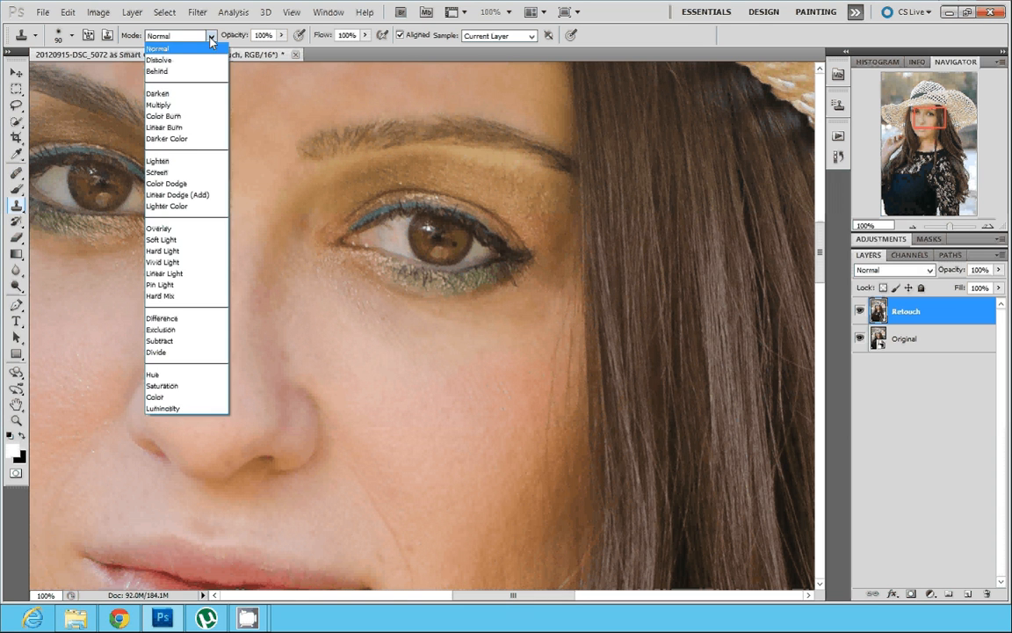
{"action": "left_click", "coordinate": [186, 164]}
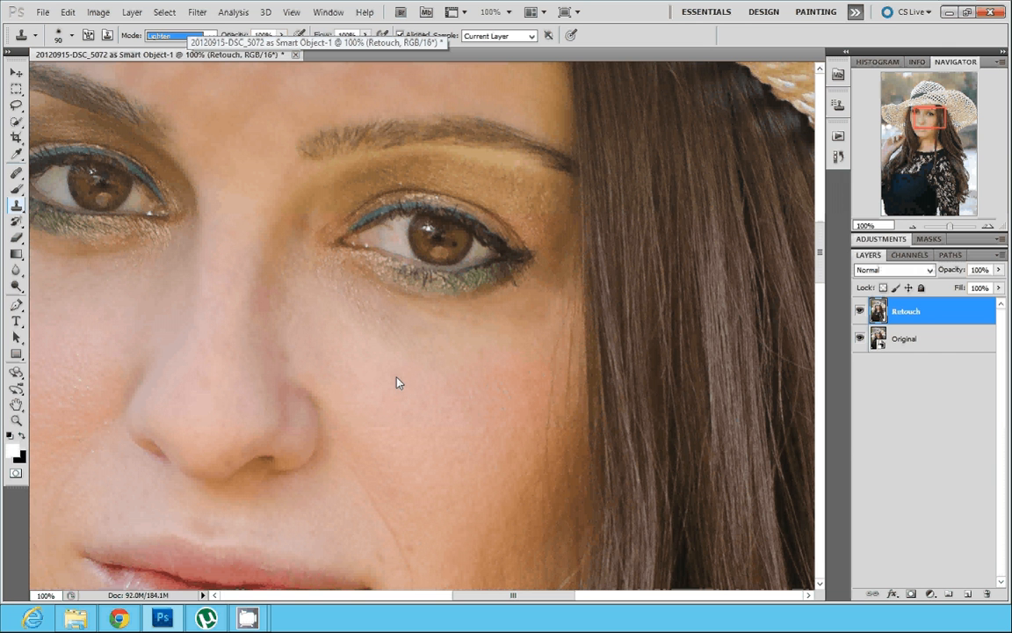
{"action": "key", "text": "bracketleft"}
{"action": "key", "text": "bracketleft"}
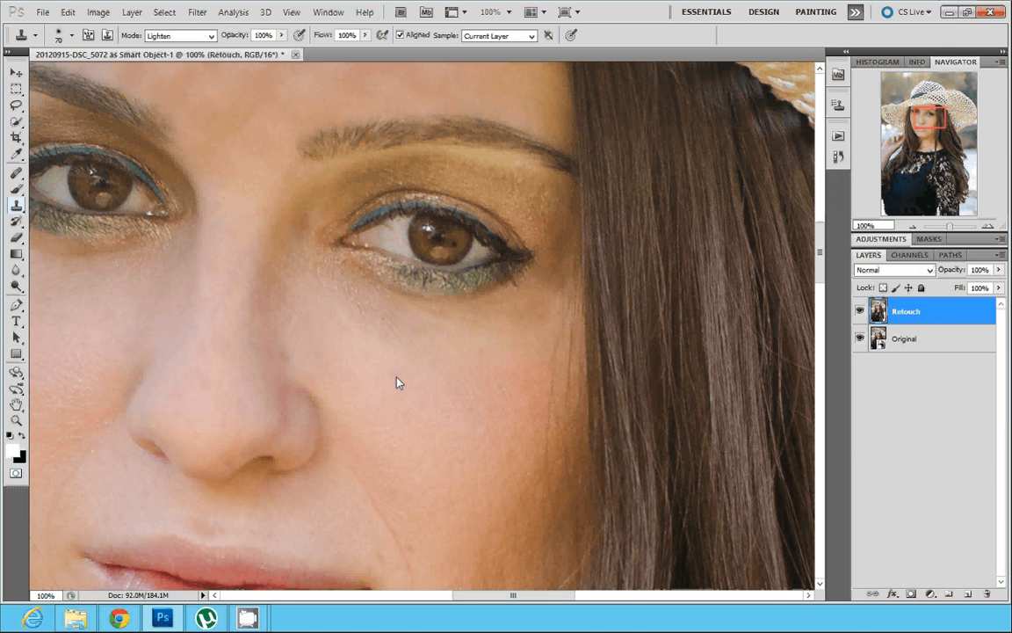
- Clone brighter cheek skin over the shadows beneath the woman's left eye, sampling from beside the nose and from the outer cheek
{"action": "left_click", "coordinate": [319, 327], "text": "alt"}
{"action": "left_click", "coordinate": [338, 301]}
{"action": "left_click_drag", "start_coordinate": [338, 301], "coordinate": [396, 340]}
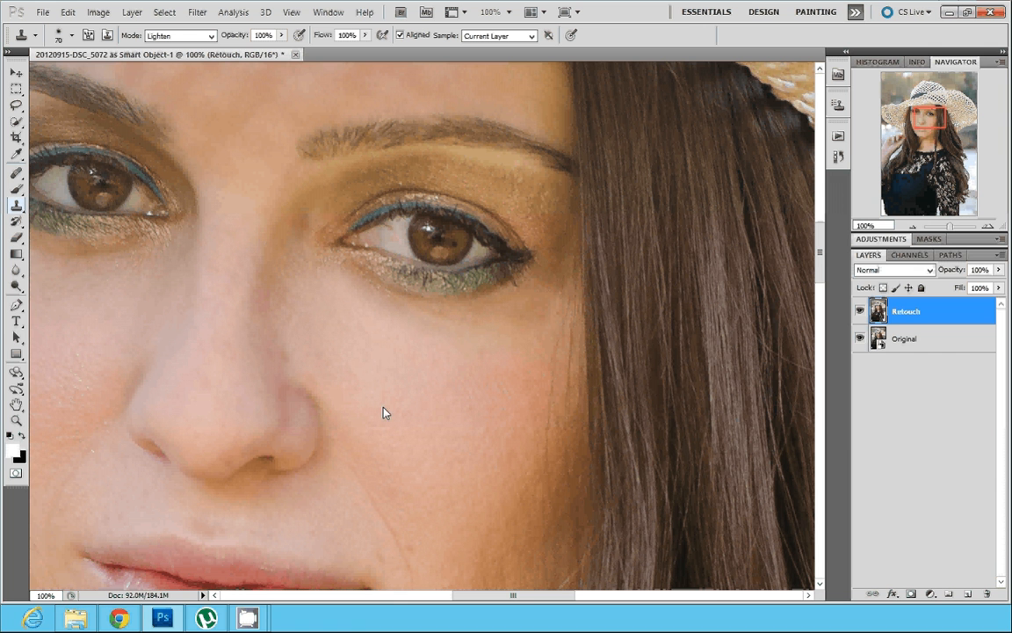
{"action": "left_click", "coordinate": [345, 377]}
{"action": "left_click", "coordinate": [490, 337], "text": "alt"}
{"action": "left_click", "coordinate": [426, 317]}
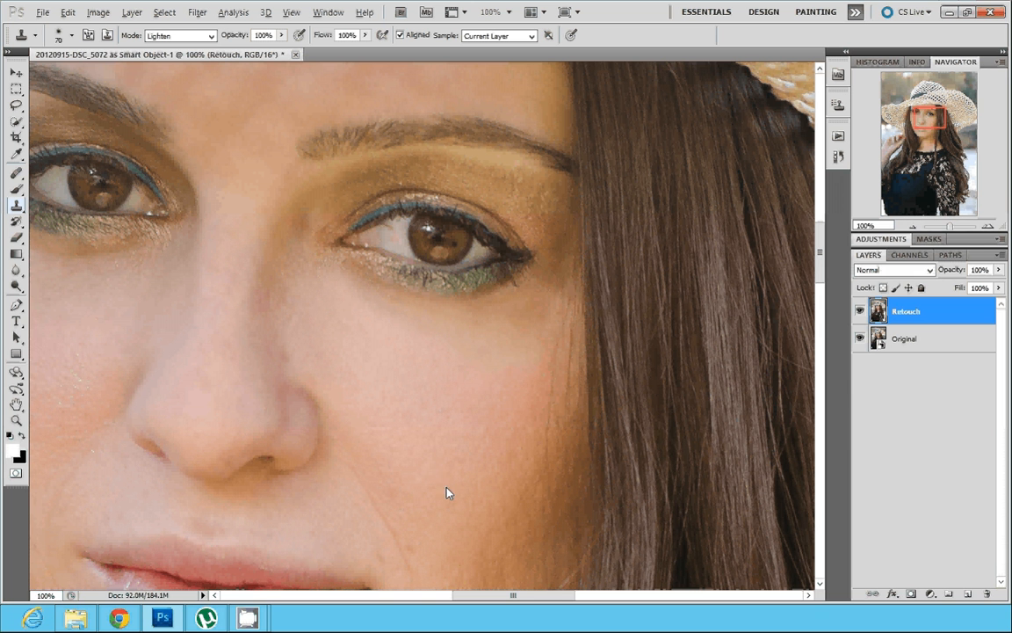
- Clone lighter cheek skin over the smile line beside the left corner of the woman's mouth
{"action": "scroll", "coordinate": [448, 492], "scroll_direction": "down", "scroll_amount": 3}
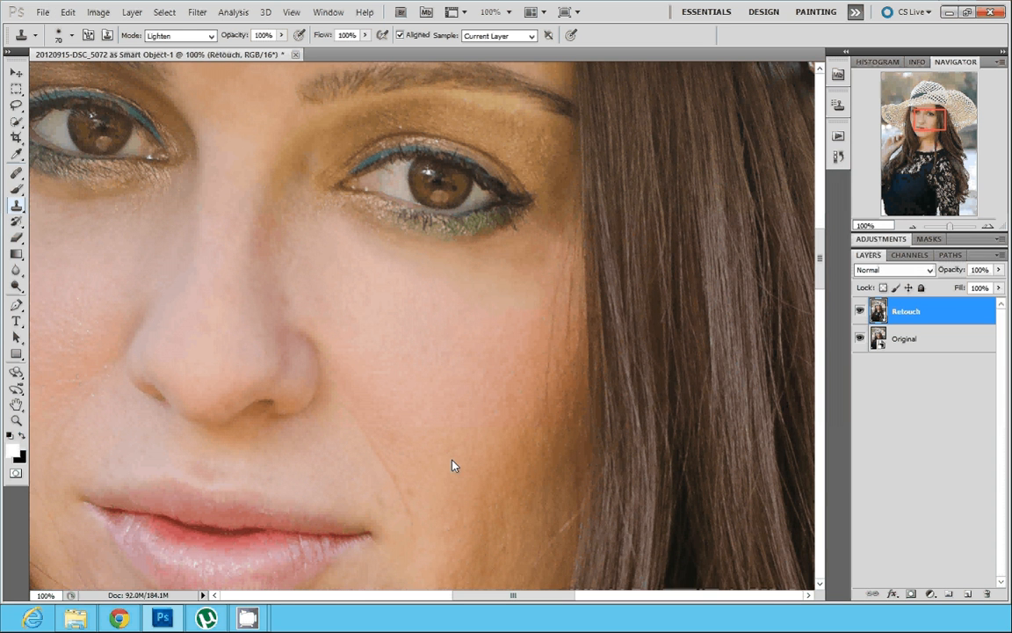
{"action": "scroll", "coordinate": [393, 400], "scroll_direction": "up", "scroll_amount": 1}
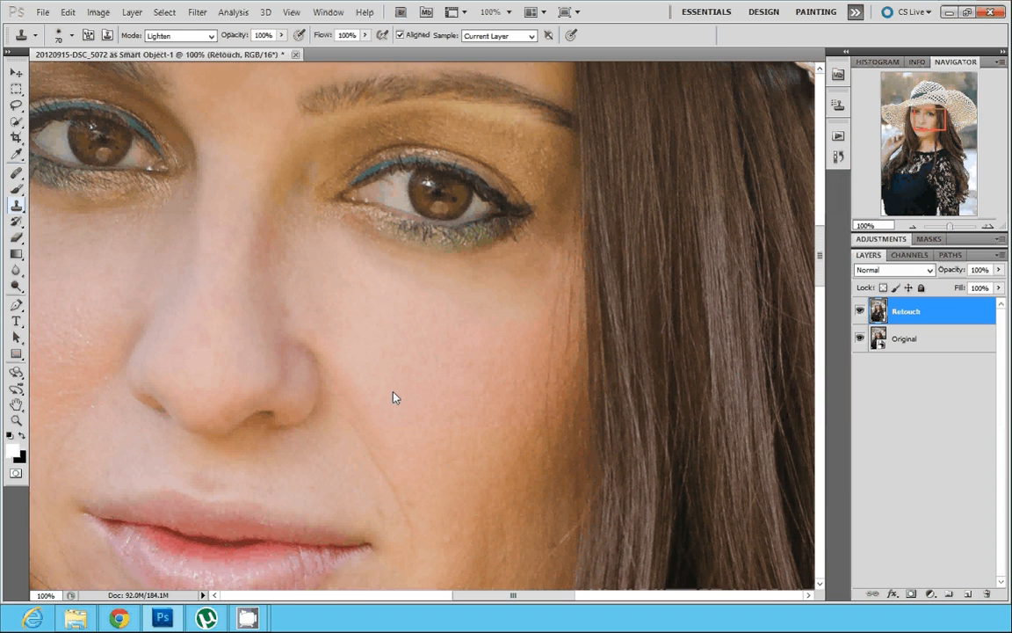
{"action": "scroll", "coordinate": [392, 397], "scroll_direction": "up", "scroll_amount": 3}
{"action": "scroll", "coordinate": [361, 391], "scroll_direction": "down", "scroll_amount": 9}
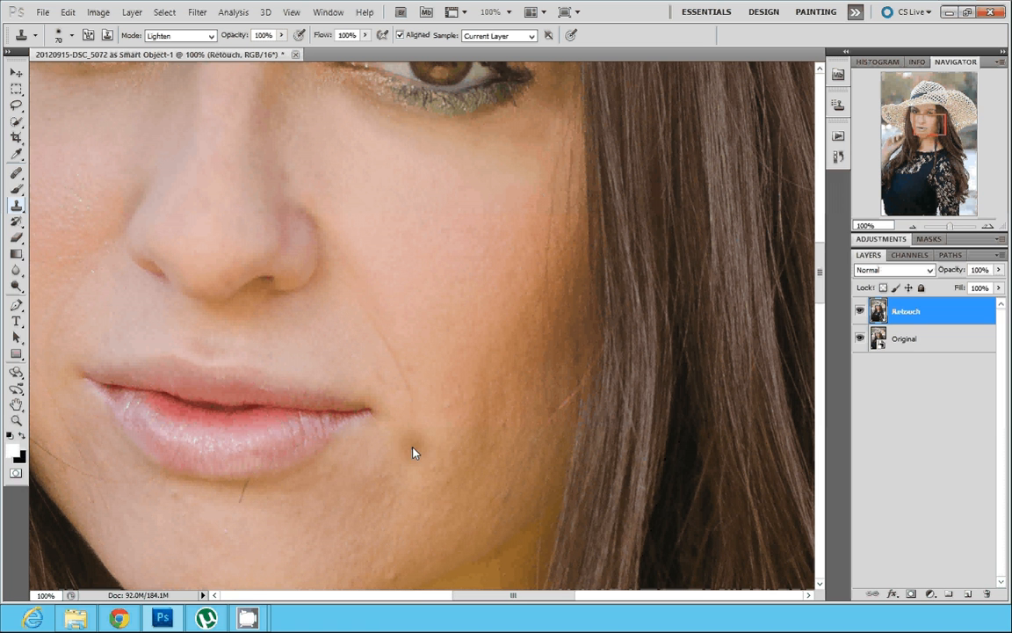
{"action": "left_click", "coordinate": [418, 340], "text": "alt"}
{"action": "left_click", "coordinate": [387, 339]}
- Switch to the Healing Brush and heal the lower cheek, the chin blemishes and the stray hair beneath the lower lip
{"action": "key", "text": "j"}
{"action": "left_click", "coordinate": [503, 424]}
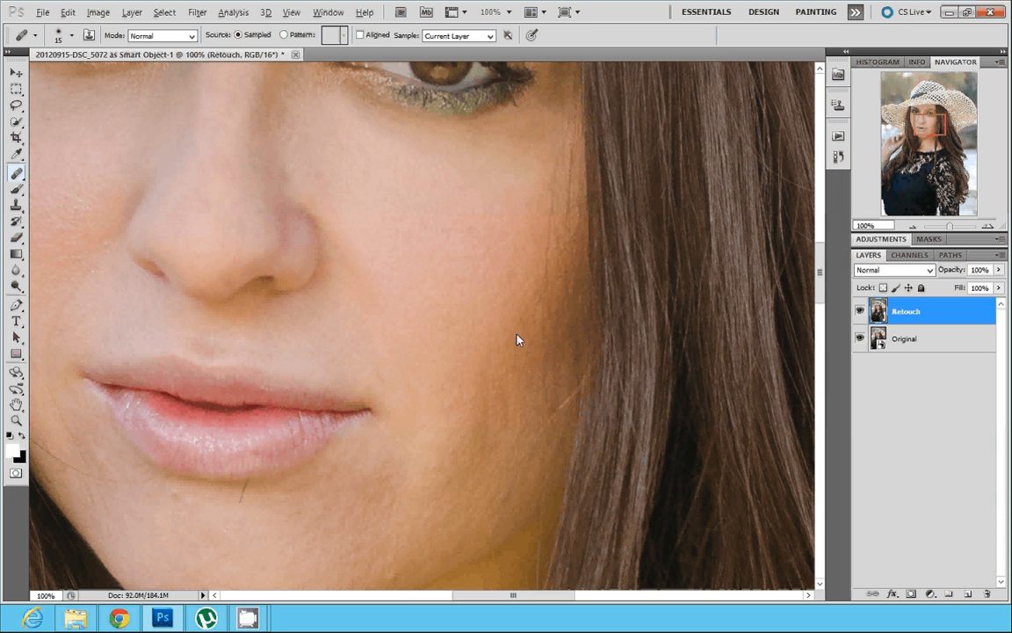
{"action": "scroll", "coordinate": [518, 342], "scroll_direction": "down", "scroll_amount": 2}
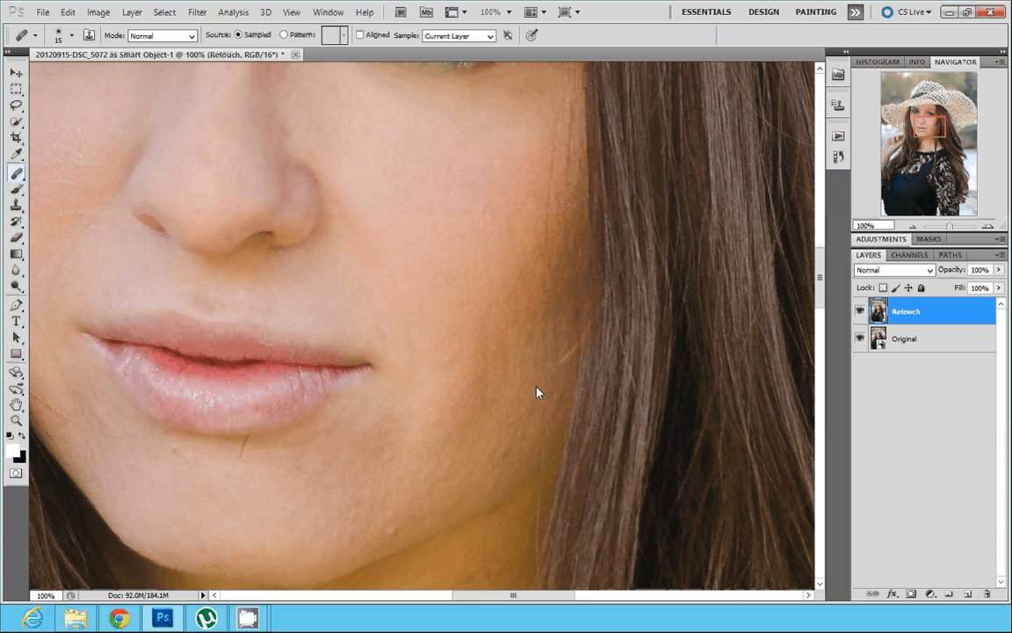
{"action": "scroll", "coordinate": [482, 415], "scroll_direction": "down", "scroll_amount": 2}
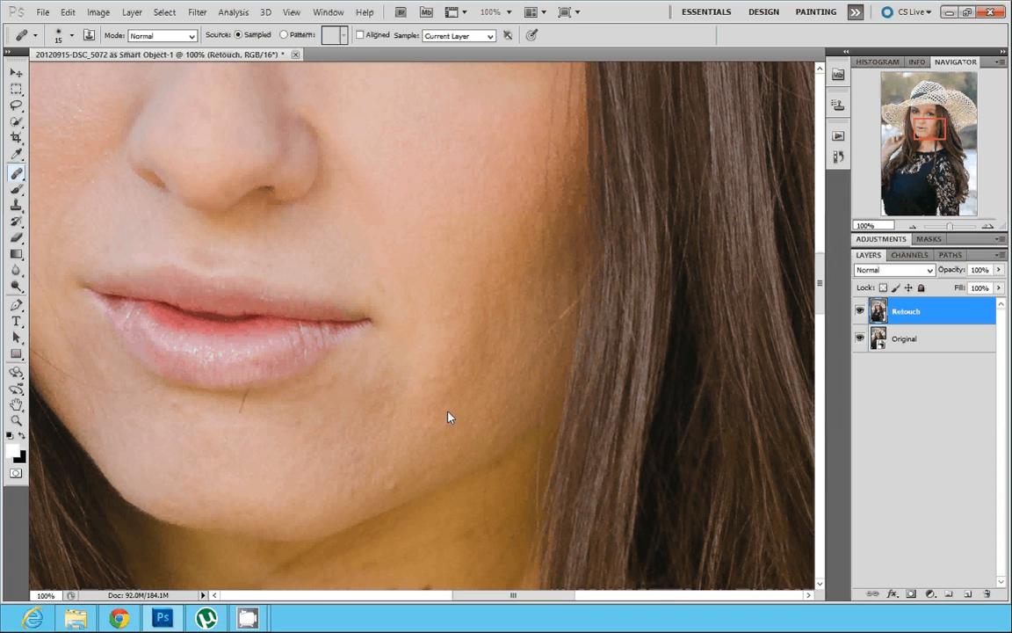
{"action": "scroll", "coordinate": [441, 413], "scroll_direction": "down", "scroll_amount": 3}
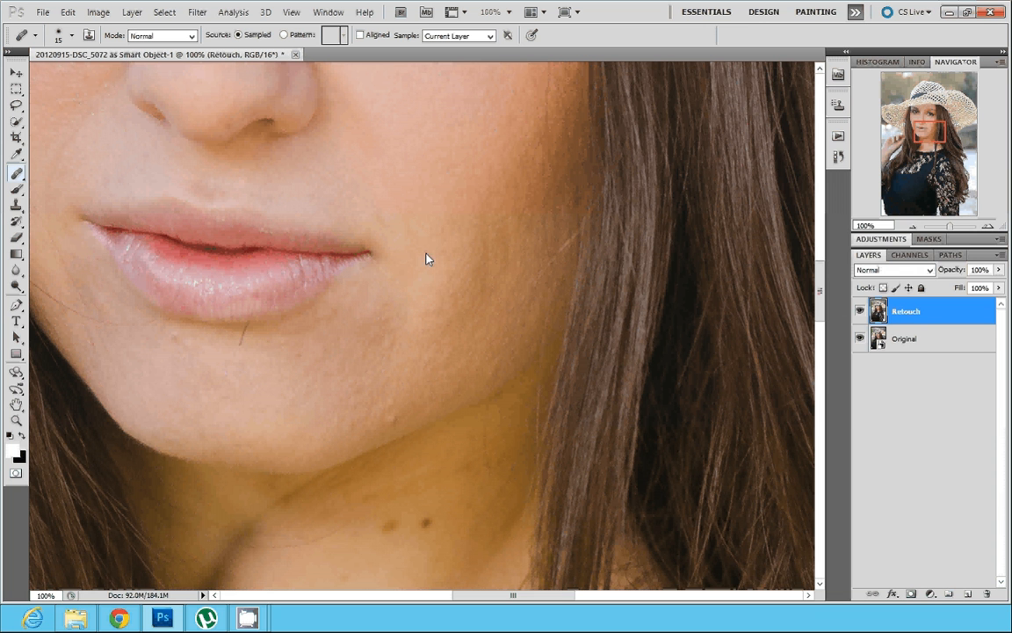
{"action": "scroll", "coordinate": [427, 257], "scroll_direction": "down", "scroll_amount": 1}
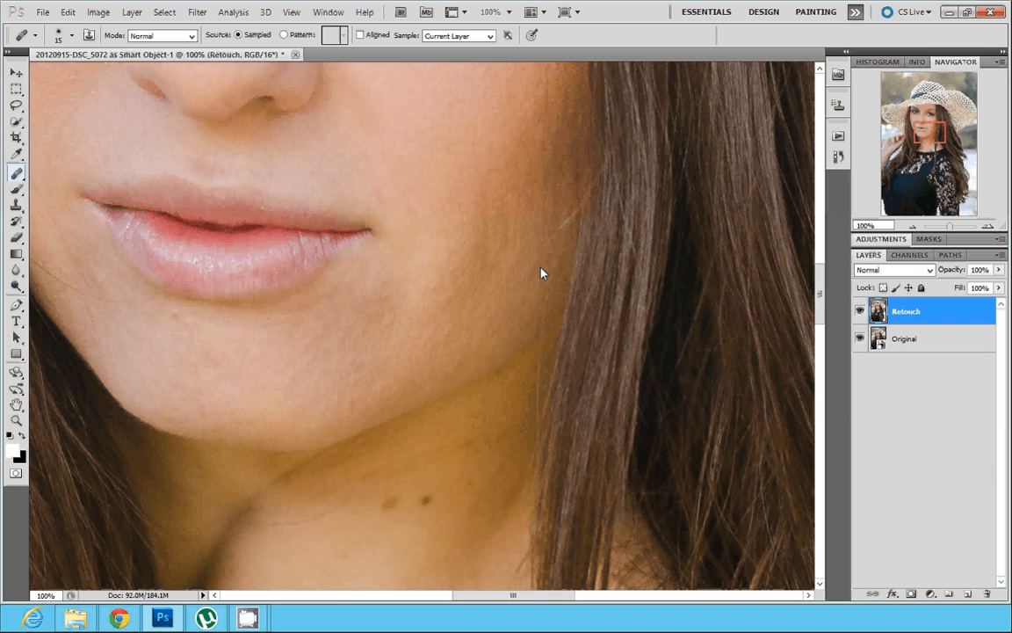
- Heal the marks along the woman's left jawline and the darker mole on her neck
{"action": "left_click", "coordinate": [531, 361], "text": "alt"}
{"action": "left_click", "coordinate": [540, 346]}
{"action": "scroll", "coordinate": [542, 372], "scroll_direction": "down", "scroll_amount": 2}
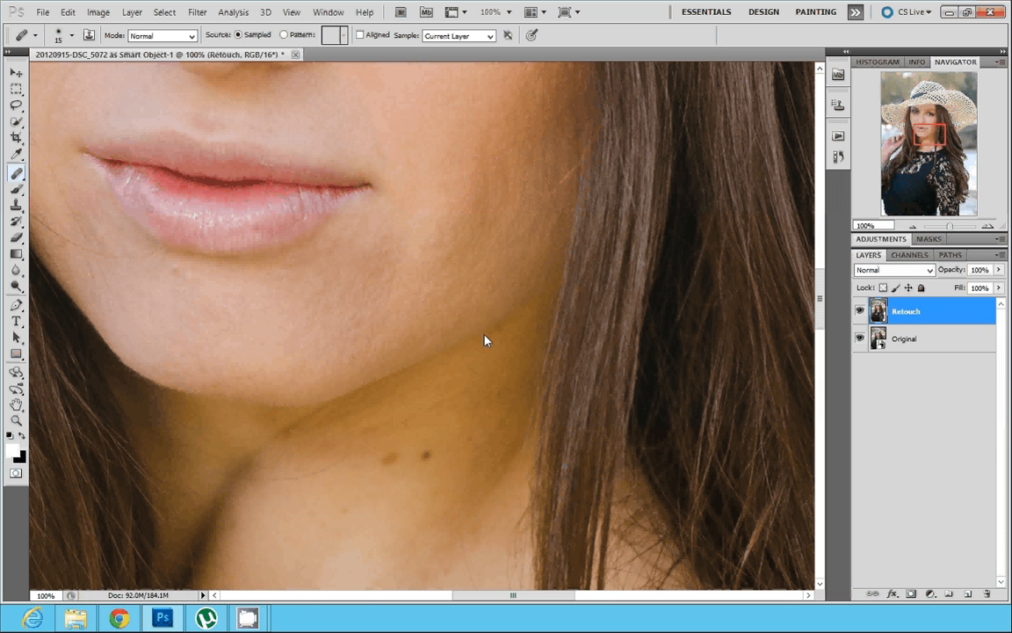
{"action": "left_click_drag", "start_coordinate": [515, 407], "coordinate": [514, 414]}
- Heal the remaining mole on the neck and a small spot on the upper chest beside the hair strands
{"action": "scroll", "coordinate": [440, 417], "scroll_direction": "down", "scroll_amount": 2}
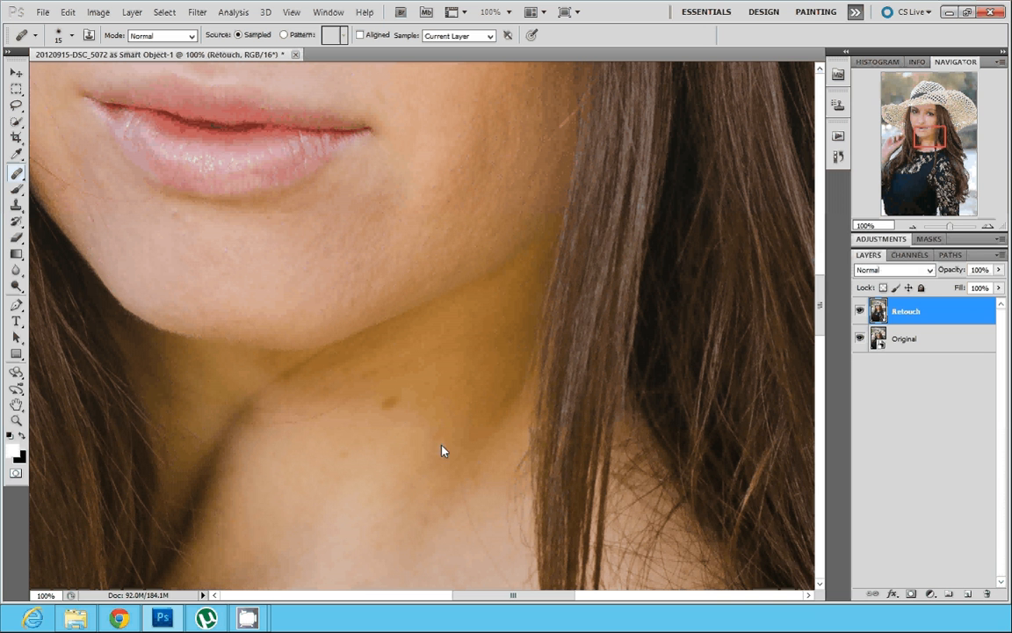
{"action": "left_click", "coordinate": [372, 416], "text": "alt"}
{"action": "left_click_drag", "start_coordinate": [387, 401], "coordinate": [388, 403]}
{"action": "scroll", "coordinate": [421, 448], "scroll_direction": "down", "scroll_amount": 1}
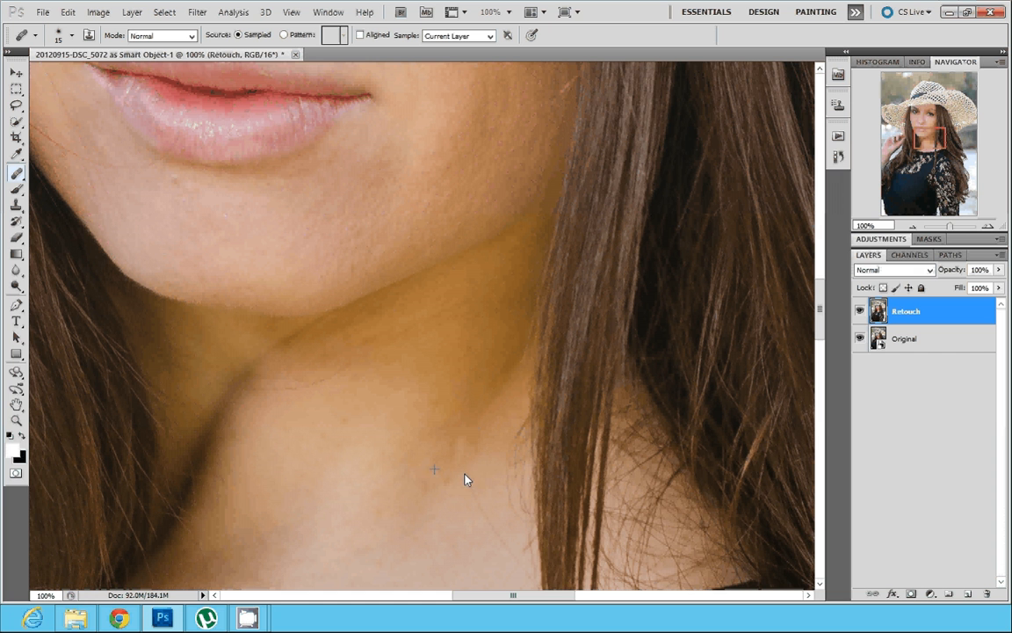
{"action": "scroll", "coordinate": [478, 518], "scroll_direction": "down", "scroll_amount": 2}
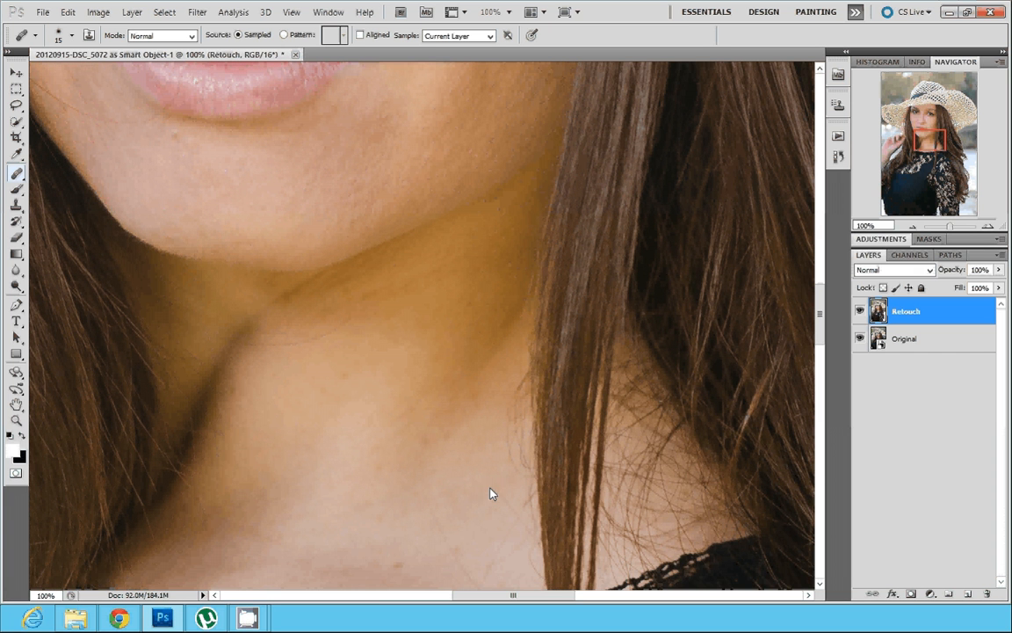
{"action": "left_click", "coordinate": [484, 497], "text": "alt"}
{"action": "left_click", "coordinate": [512, 510]}
- Heal the thin crease lines across the neck below the chin, sampling clean neck skin
{"action": "scroll", "coordinate": [387, 457], "scroll_direction": "down", "scroll_amount": 1}
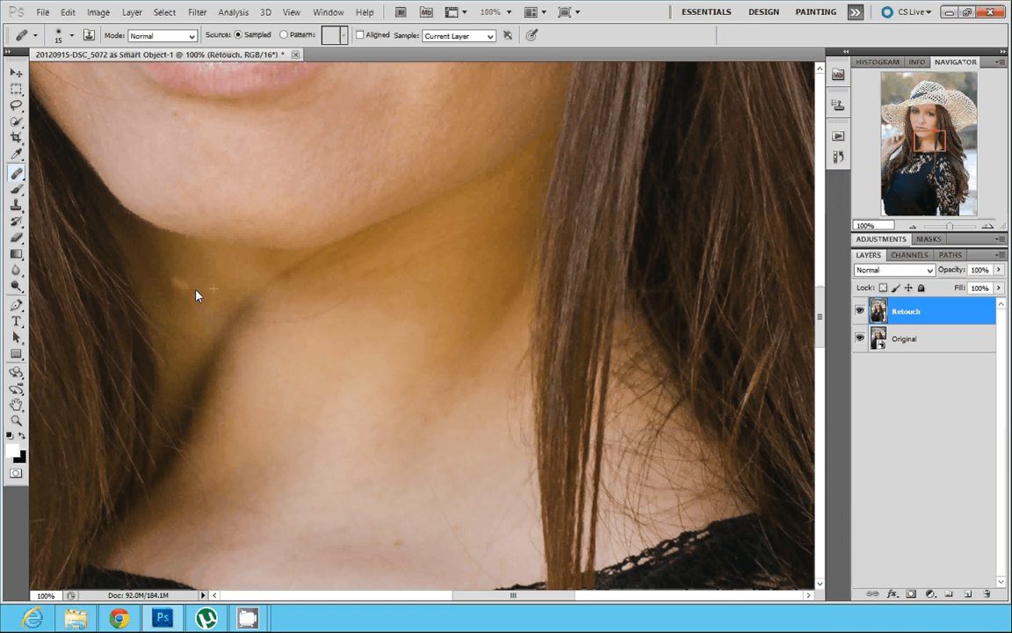
{"action": "left_click_drag", "start_coordinate": [244, 301], "coordinate": [246, 301]}
{"action": "left_click_drag", "start_coordinate": [307, 311], "coordinate": [246, 304]}
{"action": "left_click", "coordinate": [341, 358], "text": "alt"}
{"action": "left_click_drag", "start_coordinate": [356, 284], "coordinate": [304, 301]}
- Heal the marks on the chest just above the black lace neckline
{"action": "scroll", "coordinate": [193, 315], "scroll_direction": "down", "scroll_amount": 3}
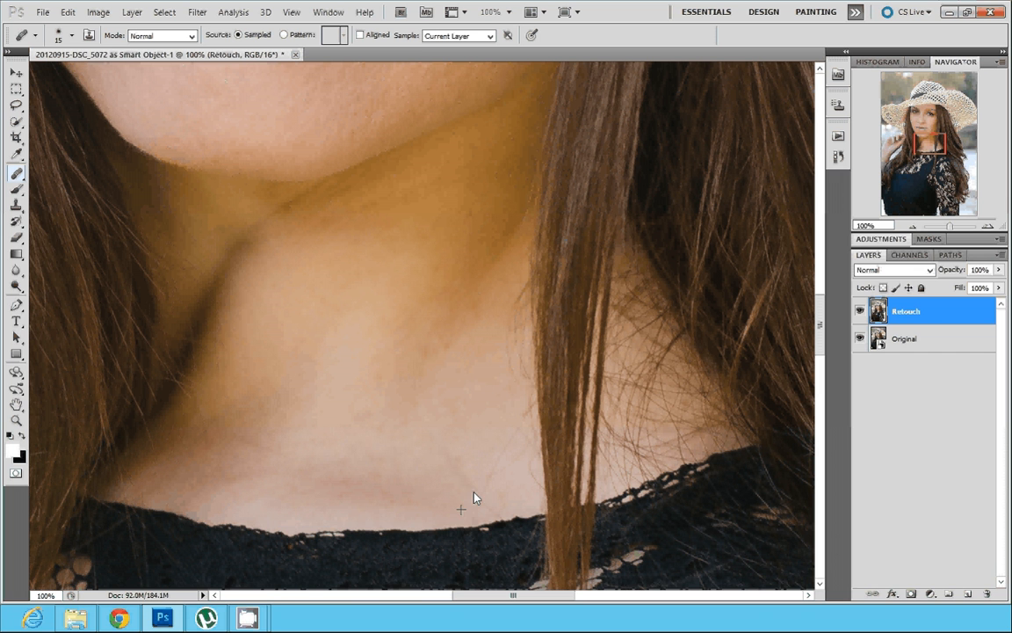
{"action": "left_click", "coordinate": [446, 480], "text": "alt"}
{"action": "left_click_drag", "start_coordinate": [476, 495], "coordinate": [495, 514]}
{"action": "scroll", "coordinate": [369, 488], "scroll_direction": "up", "scroll_amount": 2}
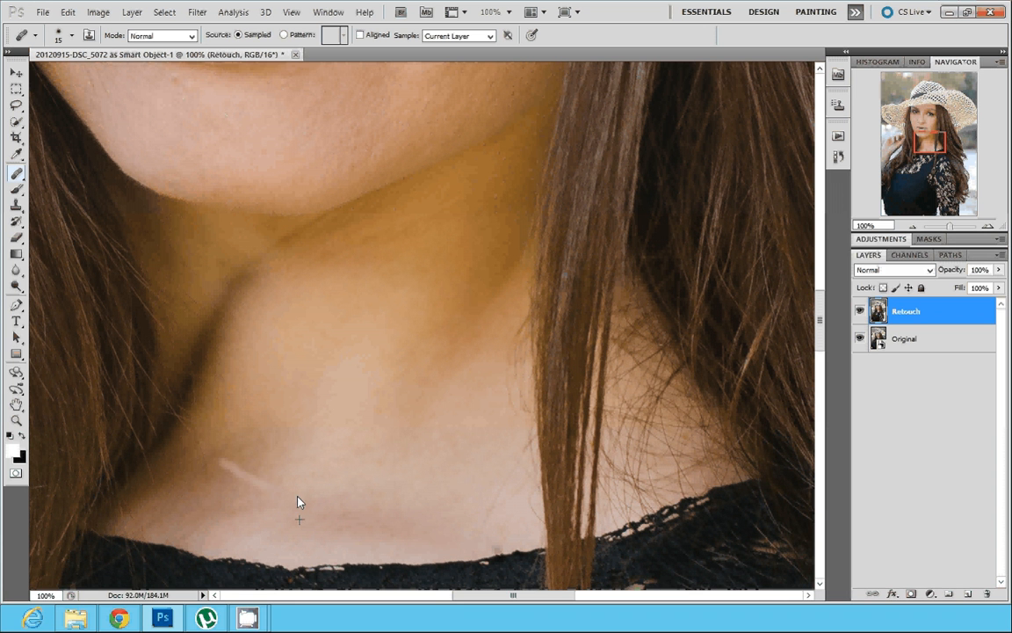
- Heal the small blemish on the chin below the woman's lower lip
{"action": "scroll", "coordinate": [247, 424], "scroll_direction": "up", "scroll_amount": 3}
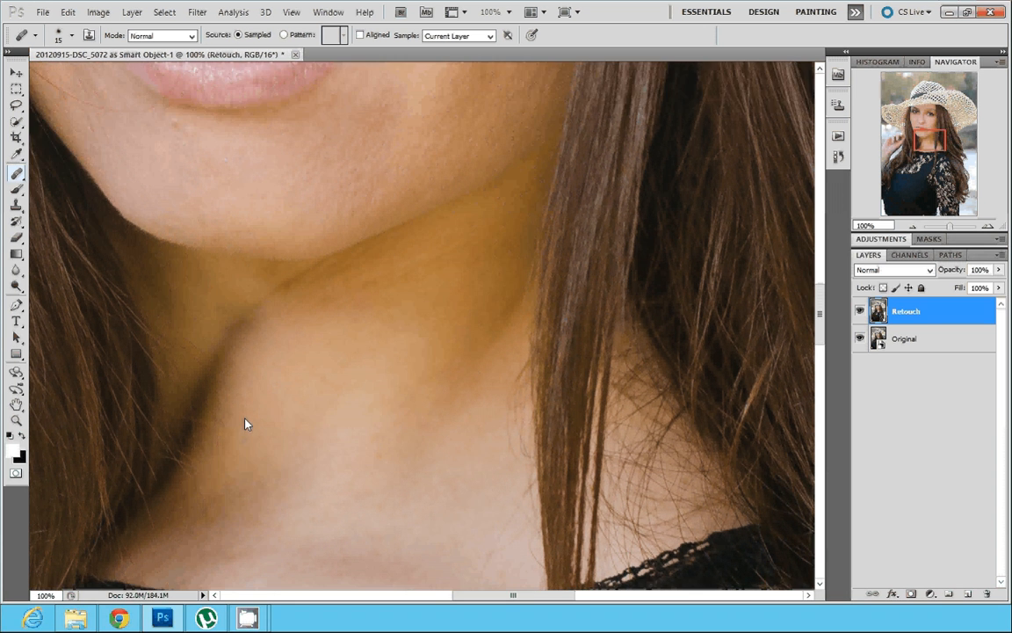
{"action": "scroll", "coordinate": [247, 423], "scroll_direction": "up", "scroll_amount": 3}
{"action": "scroll", "coordinate": [254, 414], "scroll_direction": "up", "scroll_amount": 3}
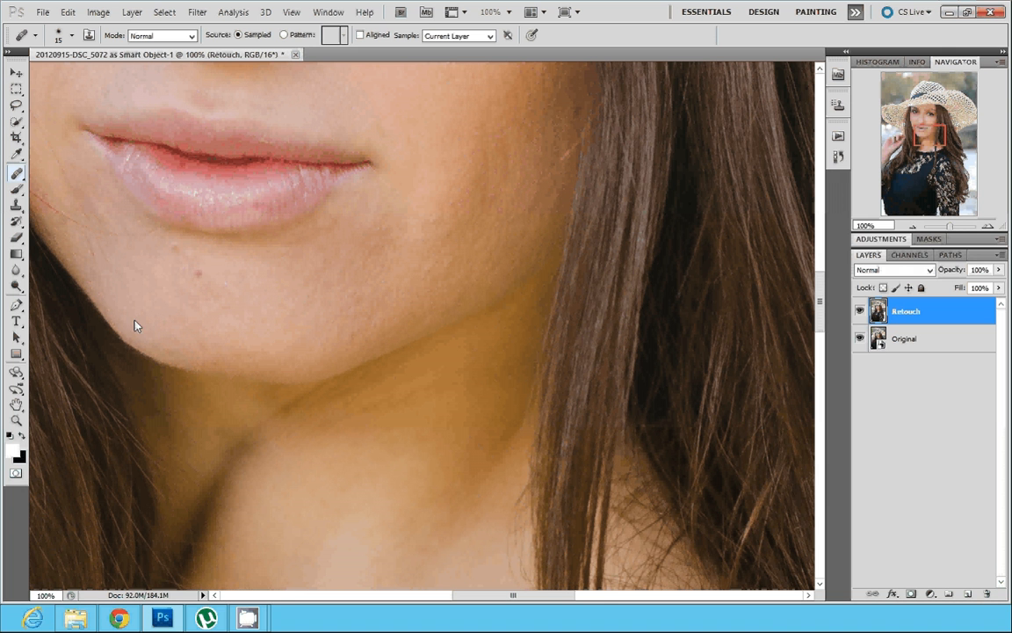
{"action": "scroll", "coordinate": [172, 292], "scroll_direction": "down", "scroll_amount": 1}
{"action": "scroll", "coordinate": [167, 285], "scroll_direction": "up", "scroll_amount": 1}
{"action": "scroll", "coordinate": [224, 447], "scroll_direction": "down", "scroll_amount": 1}
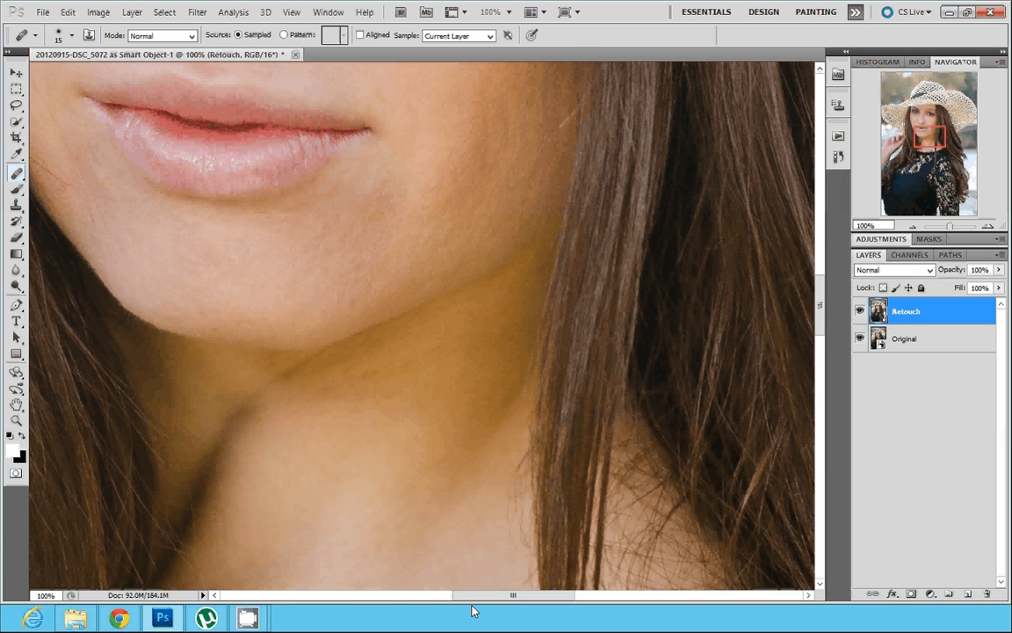
- Heal the stray hairs and marks along the woman's right jaw and cheek edge, sampling nearby skin
{"action": "left_click_drag", "start_coordinate": [468, 598], "coordinate": [397, 597]}
{"action": "scroll", "coordinate": [599, 315], "scroll_direction": "up", "scroll_amount": 2}
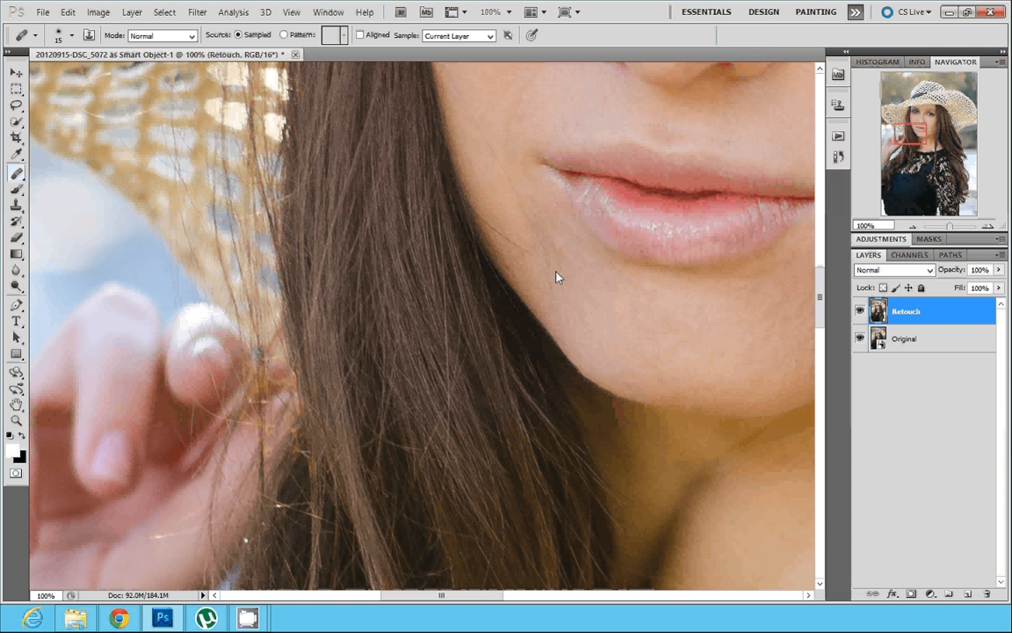
{"action": "scroll", "coordinate": [584, 324], "scroll_direction": "up", "scroll_amount": 2}
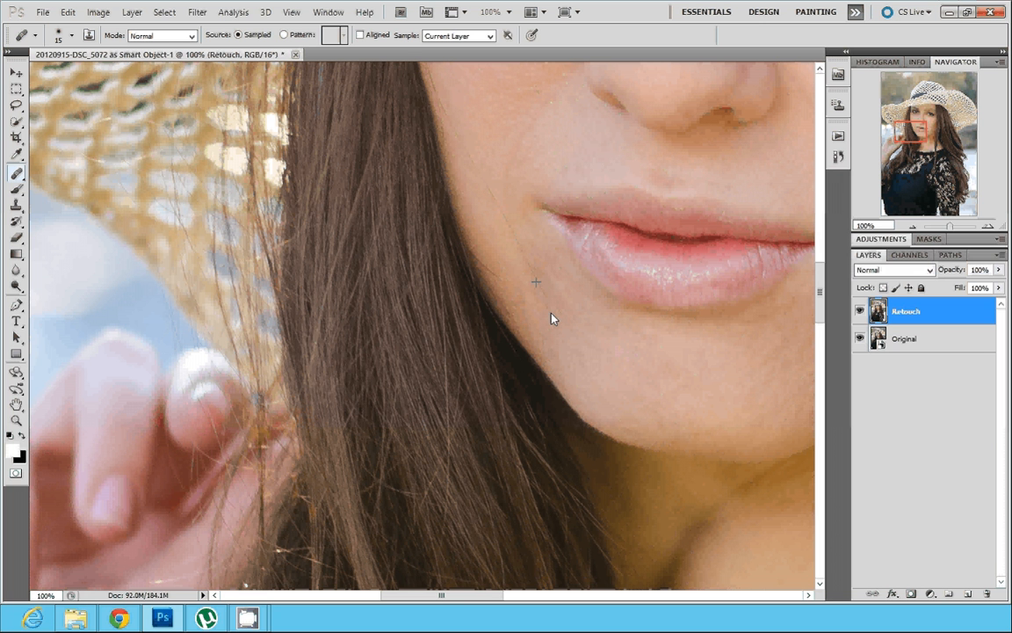
{"action": "left_click", "coordinate": [481, 263]}
{"action": "scroll", "coordinate": [470, 271], "scroll_direction": "up", "scroll_amount": 2}
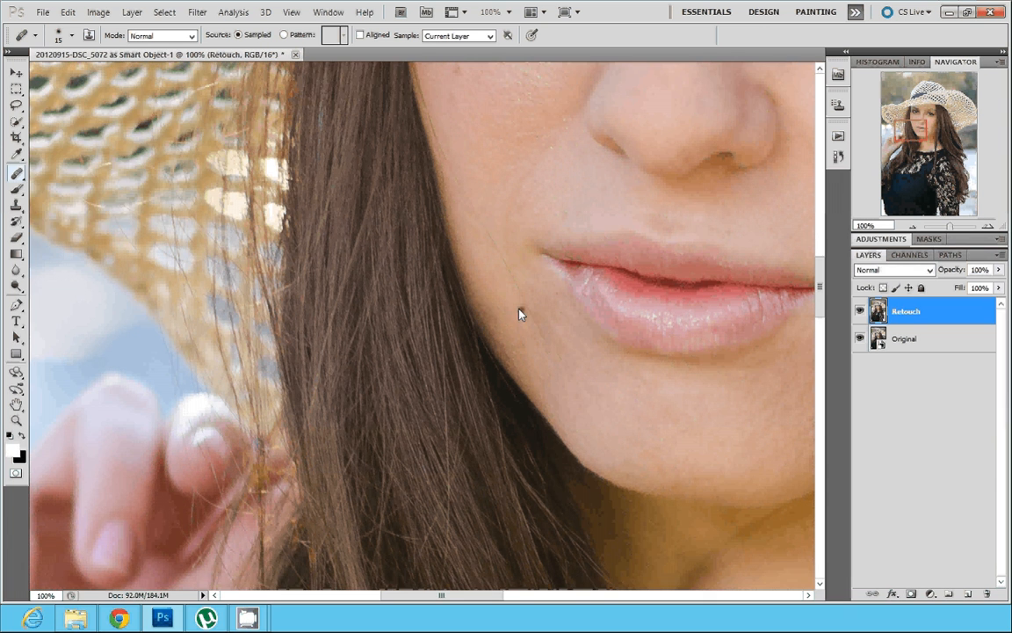
{"action": "left_click", "coordinate": [445, 150], "text": "alt"}
{"action": "left_click_drag", "start_coordinate": [445, 158], "coordinate": [542, 338]}
- Heal the dark spot and small marks on the woman's right cheek
{"action": "scroll", "coordinate": [518, 346], "scroll_direction": "up", "scroll_amount": 5}
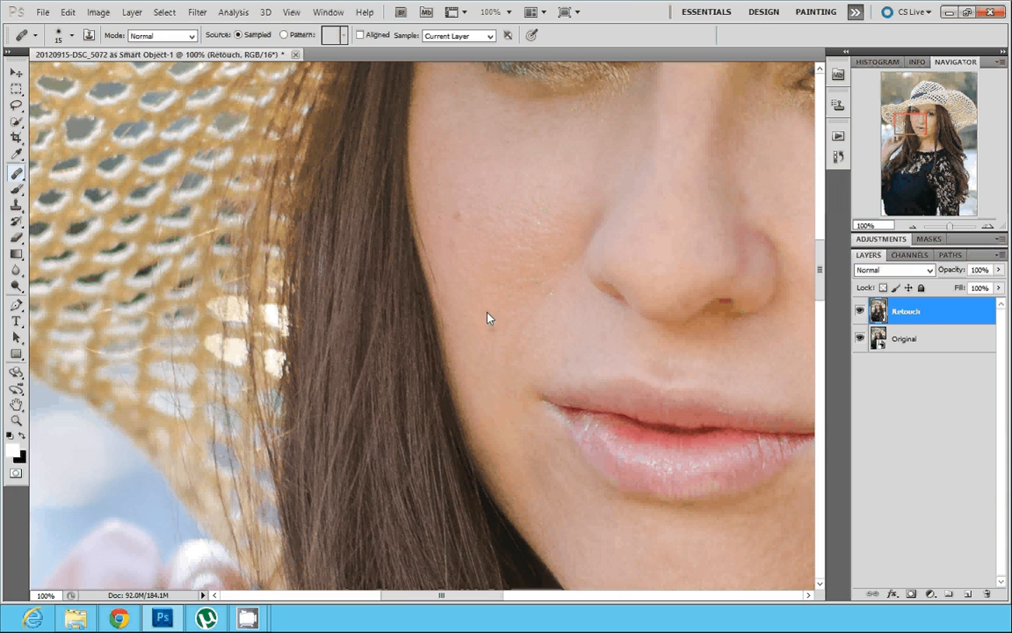
{"action": "left_click_drag", "start_coordinate": [455, 224], "coordinate": [458, 229]}
{"action": "left_click_drag", "start_coordinate": [537, 280], "coordinate": [524, 280]}
- Use the Clone Stamp Tool in Lighten mode to even out the skin on the woman's right cheek and beneath her right eye
{"action": "key", "text": "s"}
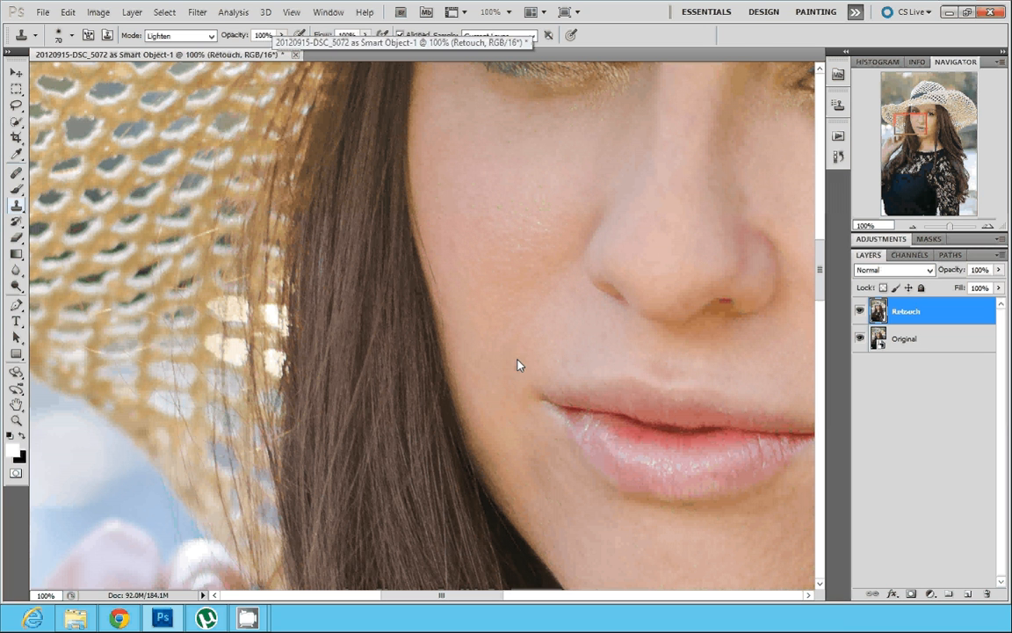
{"action": "scroll", "coordinate": [519, 361], "scroll_direction": "up", "scroll_amount": 3}
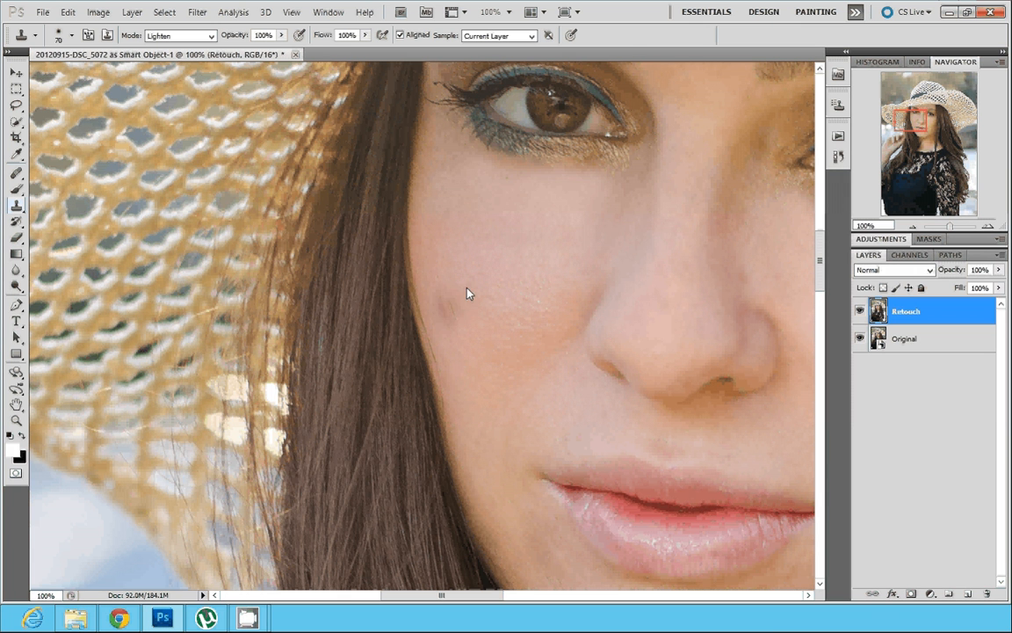
{"action": "scroll", "coordinate": [432, 281], "scroll_direction": "up", "scroll_amount": 2}
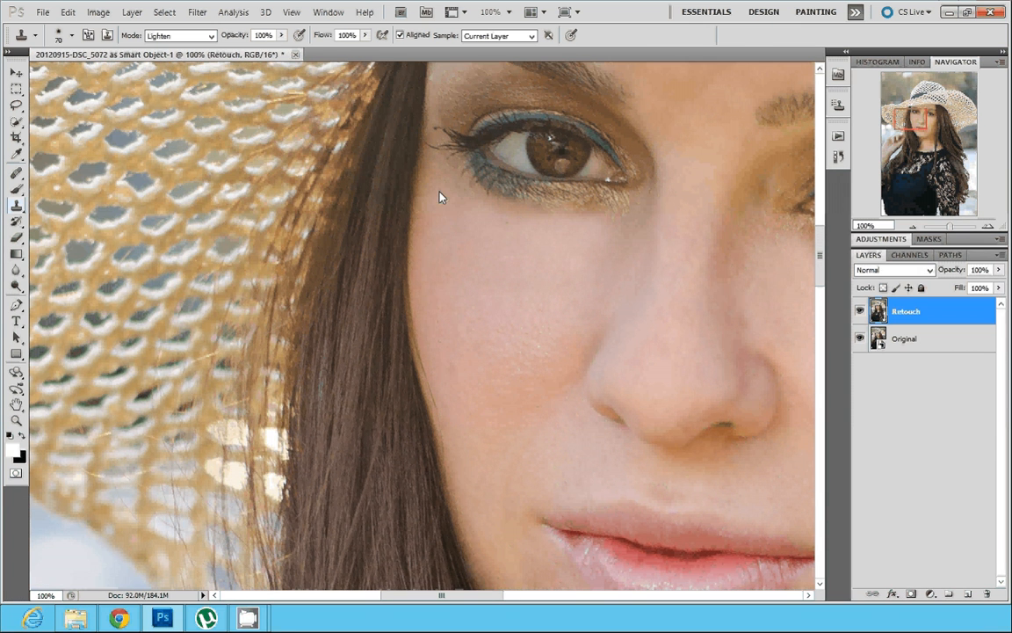
{"action": "scroll", "coordinate": [440, 197], "scroll_direction": "up", "scroll_amount": 3}
{"action": "scroll", "coordinate": [470, 313], "scroll_direction": "up", "scroll_amount": 2}
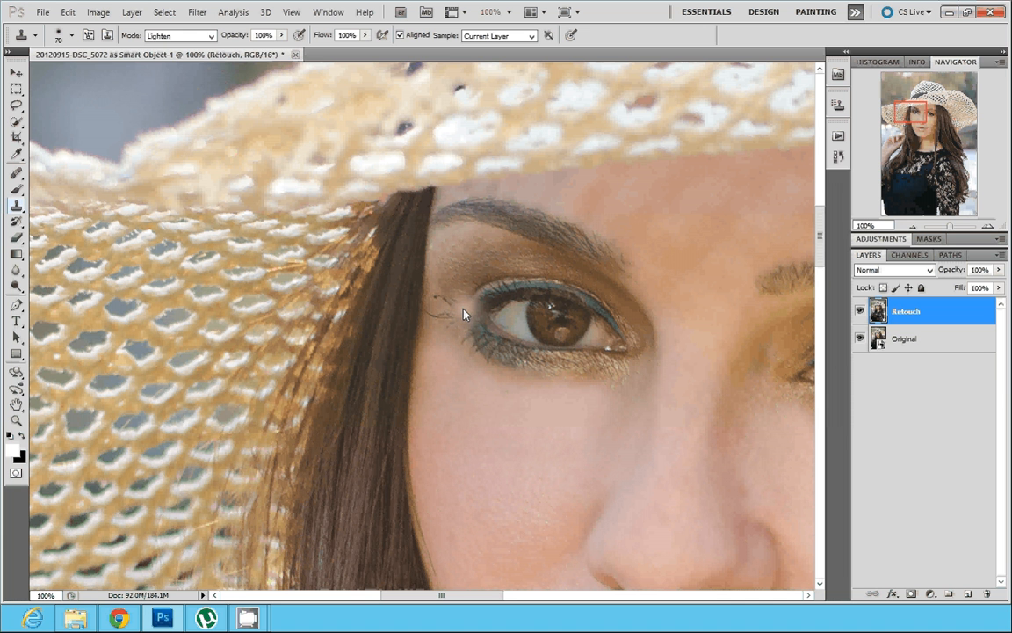
{"action": "scroll", "coordinate": [464, 314], "scroll_direction": "down", "scroll_amount": 1}
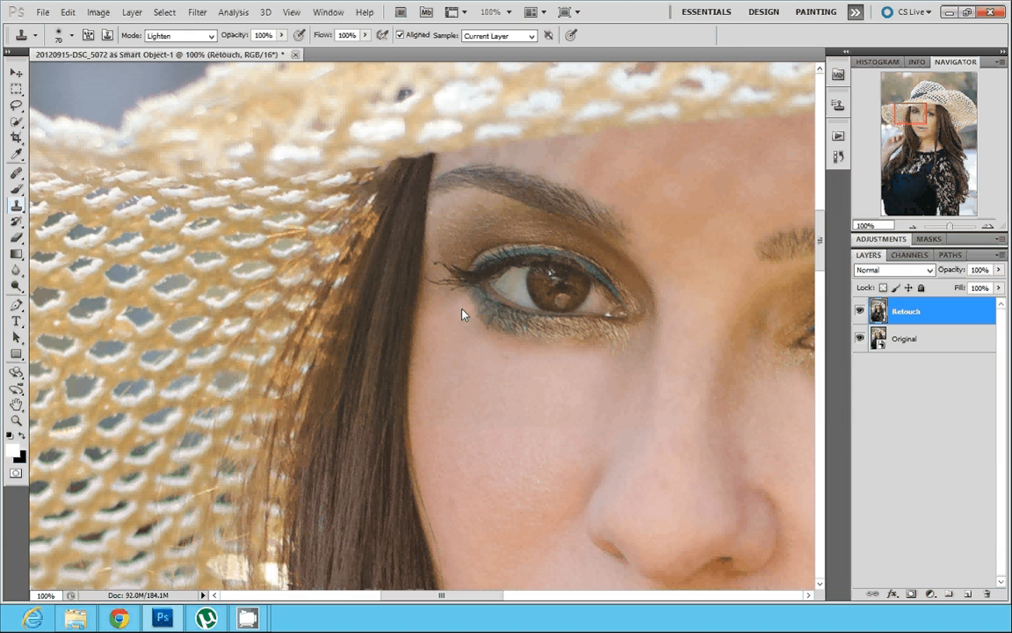
- Switch to the Healing Brush, enlarge the view to about 182%, and clean up the white of the woman's right eye
{"action": "left_click", "coordinate": [18, 173]}
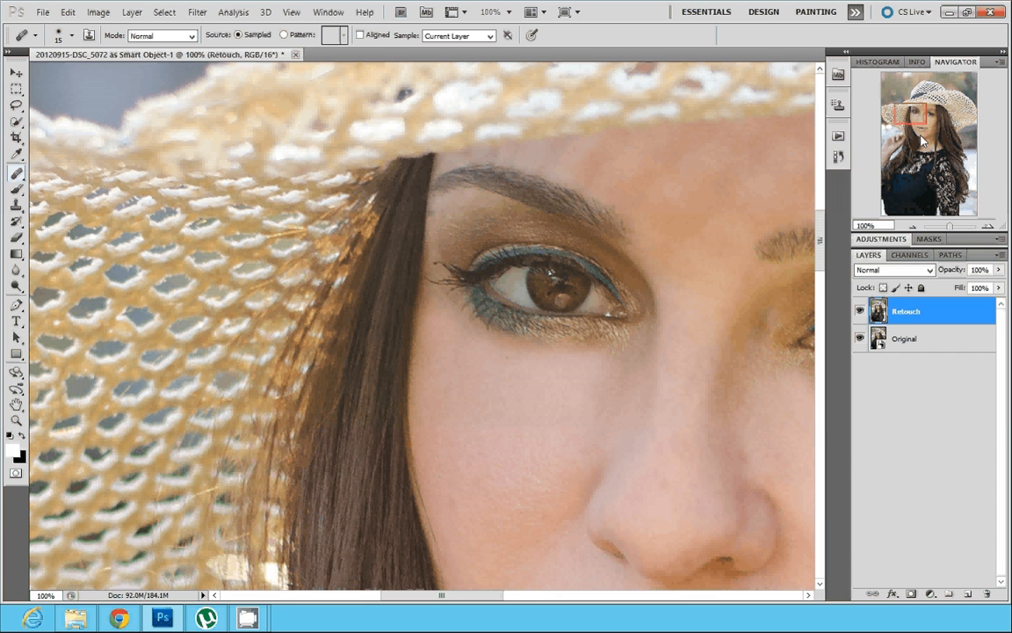
{"action": "left_click_drag", "start_coordinate": [950, 226], "coordinate": [958, 228]}
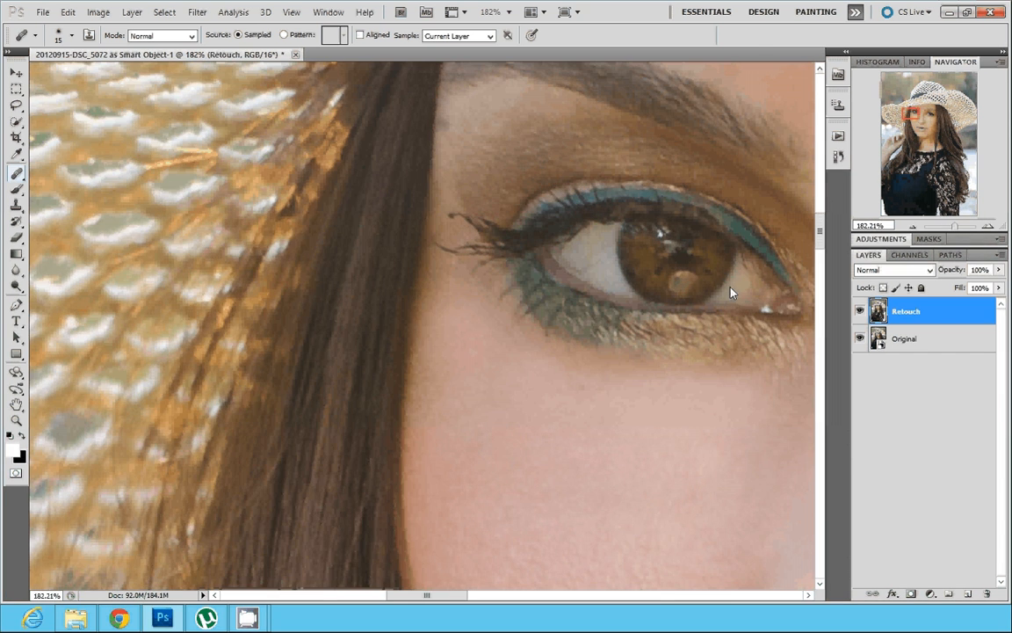
{"action": "left_click", "coordinate": [586, 304], "text": "alt"}
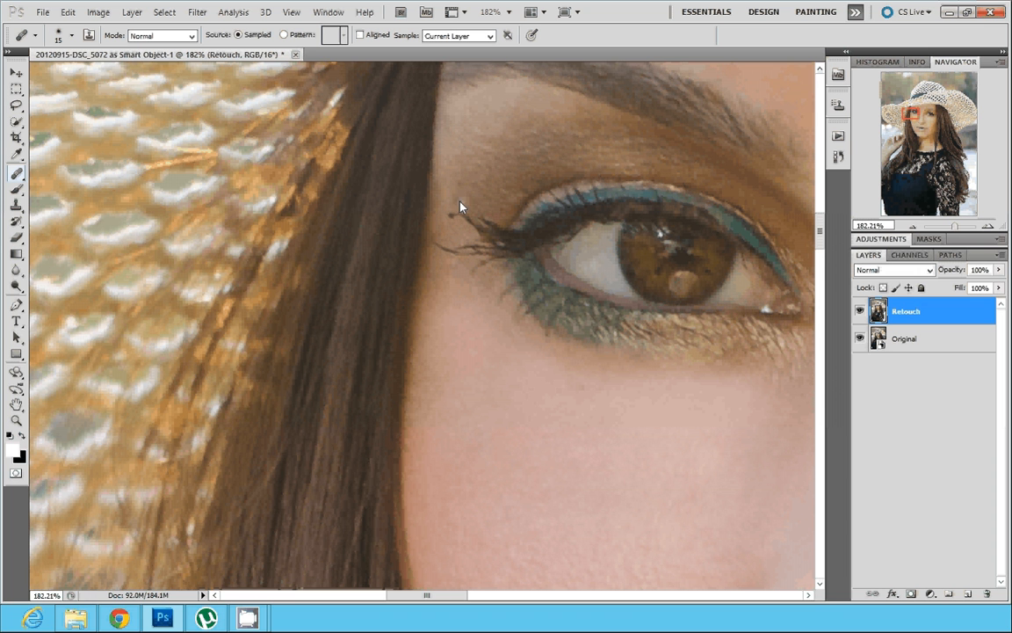
{"action": "scroll", "coordinate": [459, 206], "scroll_direction": "down", "scroll_amount": 1}
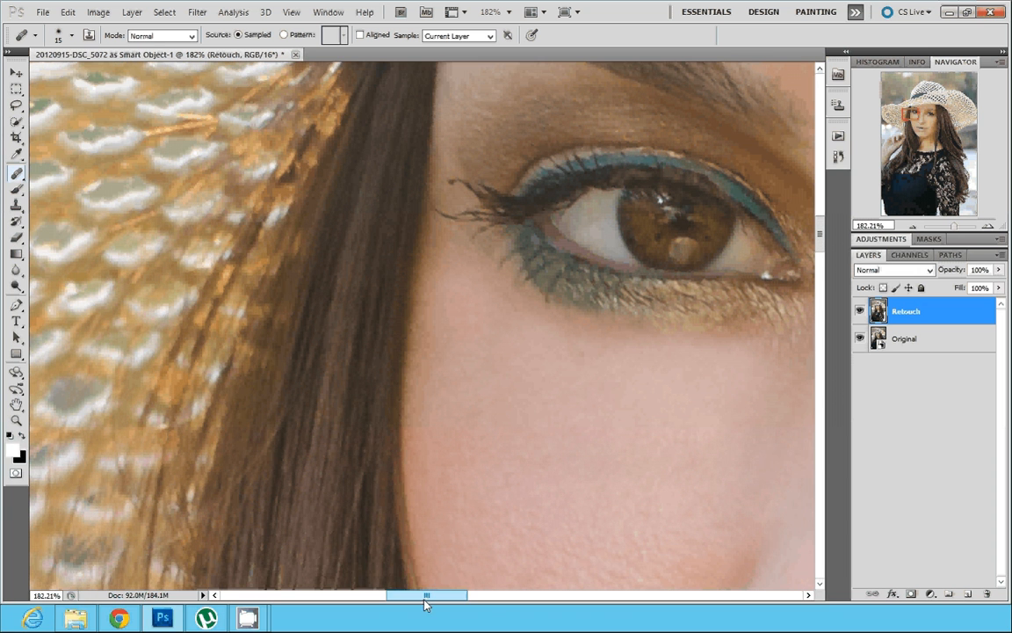
- Heal the red veins in the white of the woman's left eye with a smaller Healing Brush
{"action": "left_click_drag", "start_coordinate": [426, 595], "coordinate": [516, 595]}
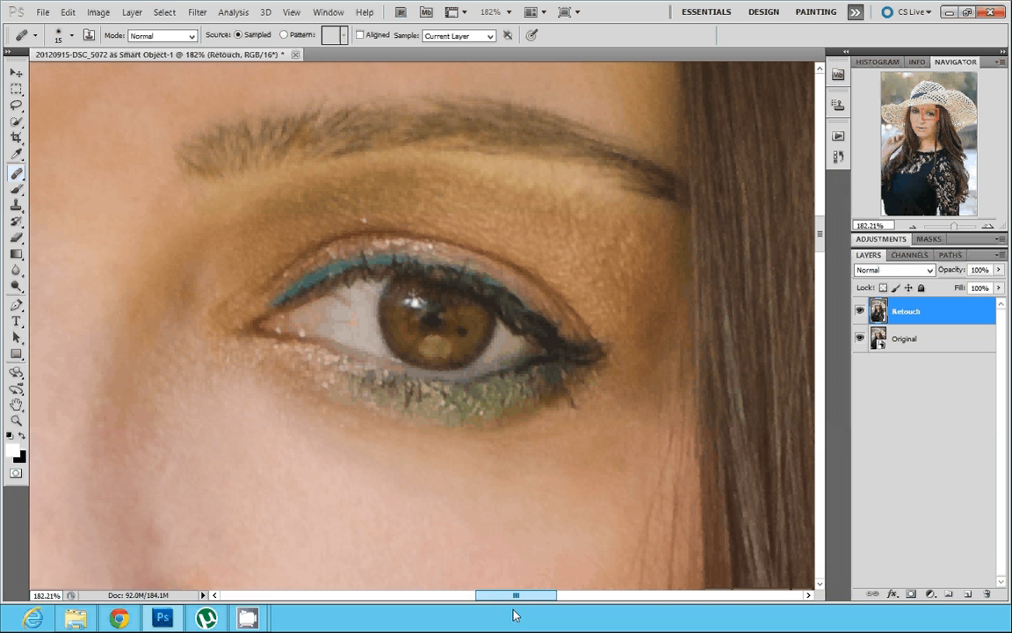
{"action": "left_click", "coordinate": [342, 331]}
{"action": "key", "text": "bracketleft"}
{"action": "key", "text": "bracketleft"}
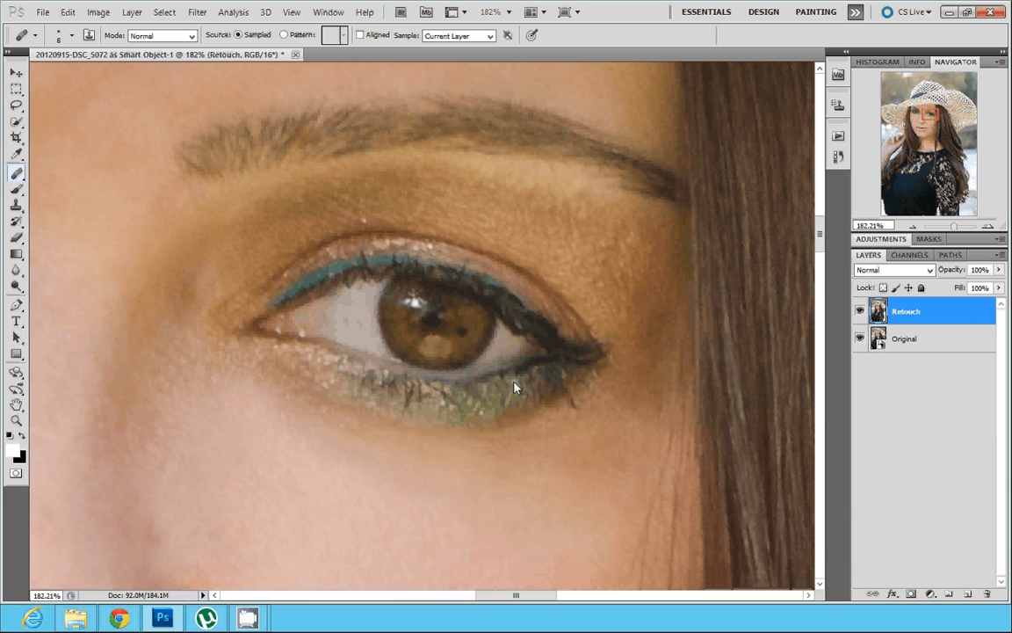
- Enlarge the Healing Brush to 30 and heal the skin between the woman's eyebrows, taking a fresh sample from her forehead
{"action": "scroll", "coordinate": [515, 387], "scroll_direction": "up", "scroll_amount": 1}
{"action": "scroll", "coordinate": [501, 380], "scroll_direction": "down", "scroll_amount": 5}
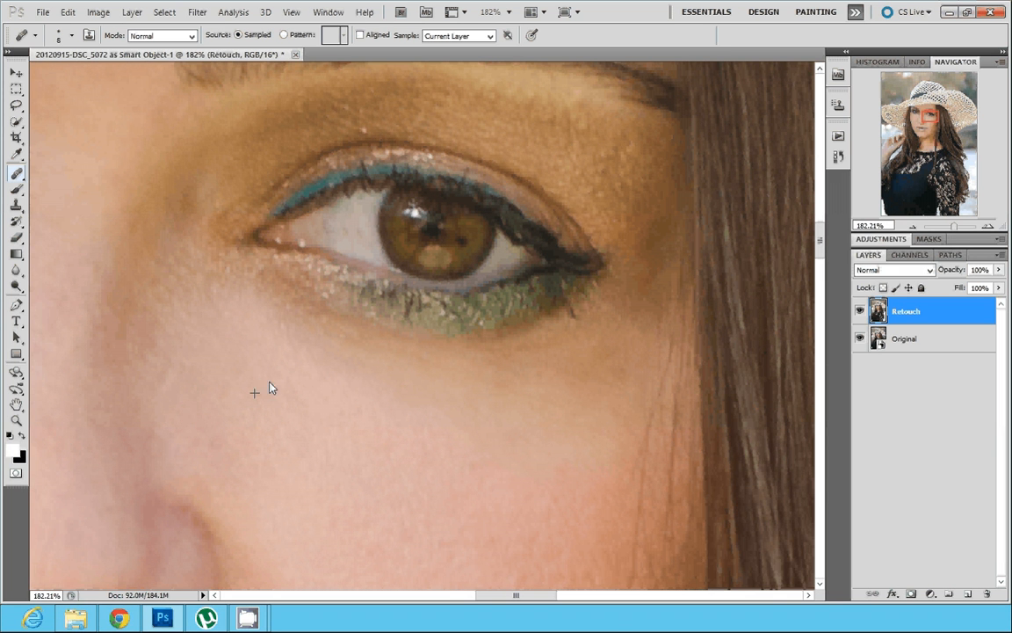
{"action": "left_click_drag", "start_coordinate": [537, 595], "coordinate": [497, 595]}
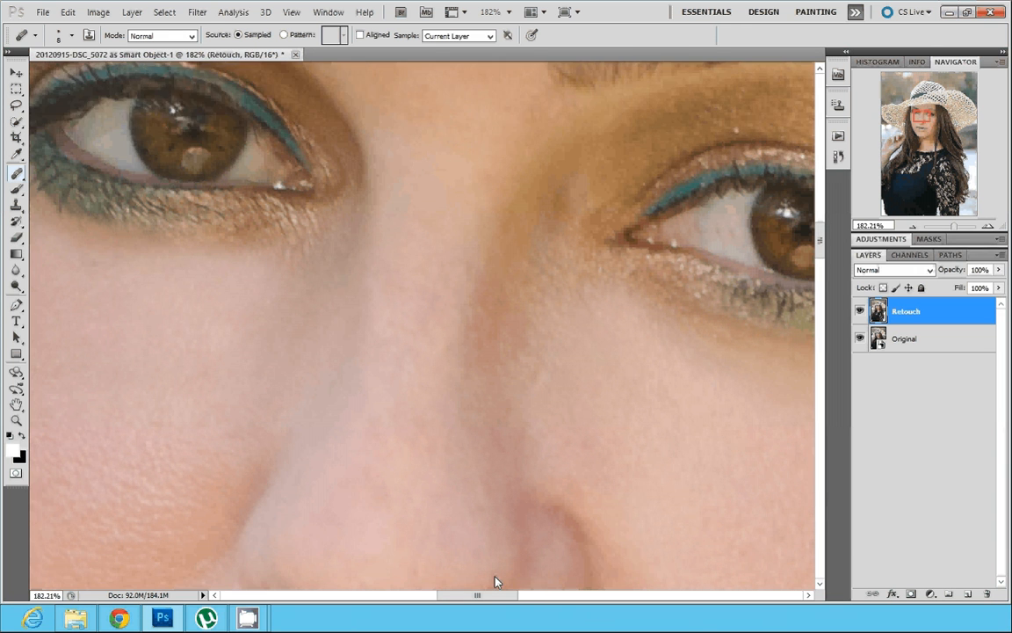
{"action": "scroll", "coordinate": [495, 577], "scroll_direction": "down", "scroll_amount": 5}
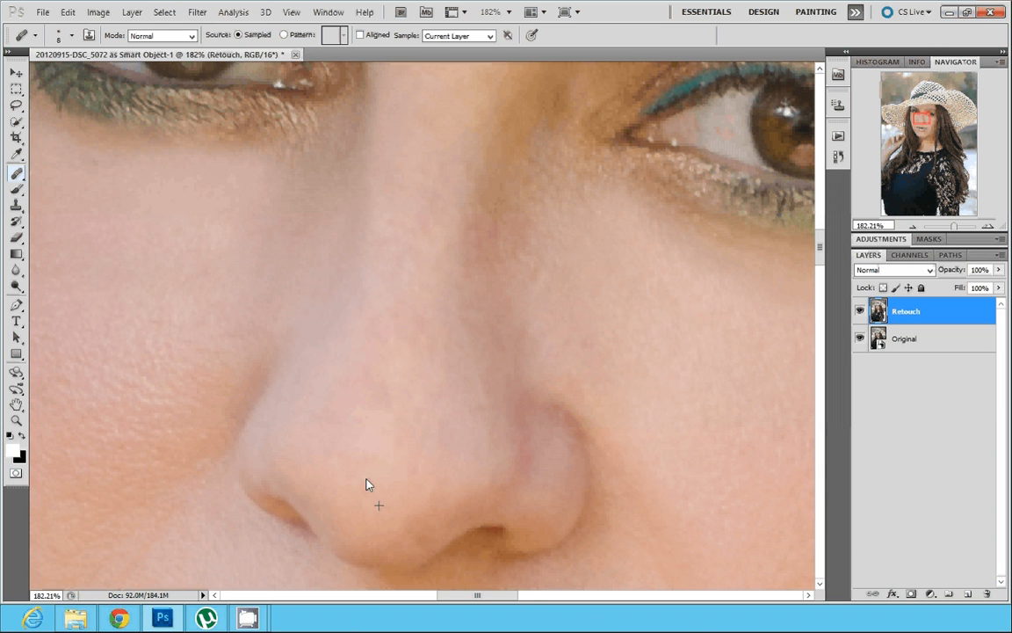
{"action": "key", "text": "bracketright"}
{"action": "key", "text": "bracketright"}
{"action": "scroll", "coordinate": [550, 475], "scroll_direction": "up", "scroll_amount": 5}
{"action": "scroll", "coordinate": [478, 369], "scroll_direction": "up", "scroll_amount": 7}
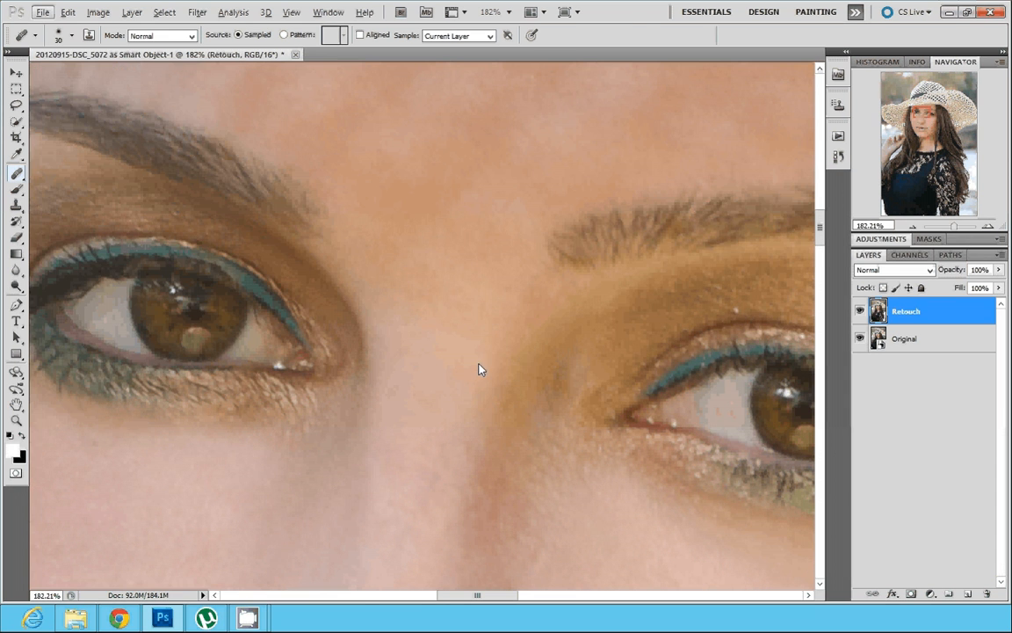
{"action": "key", "text": "alt"}
{"action": "scroll", "coordinate": [418, 436], "scroll_direction": "up", "scroll_amount": 5}
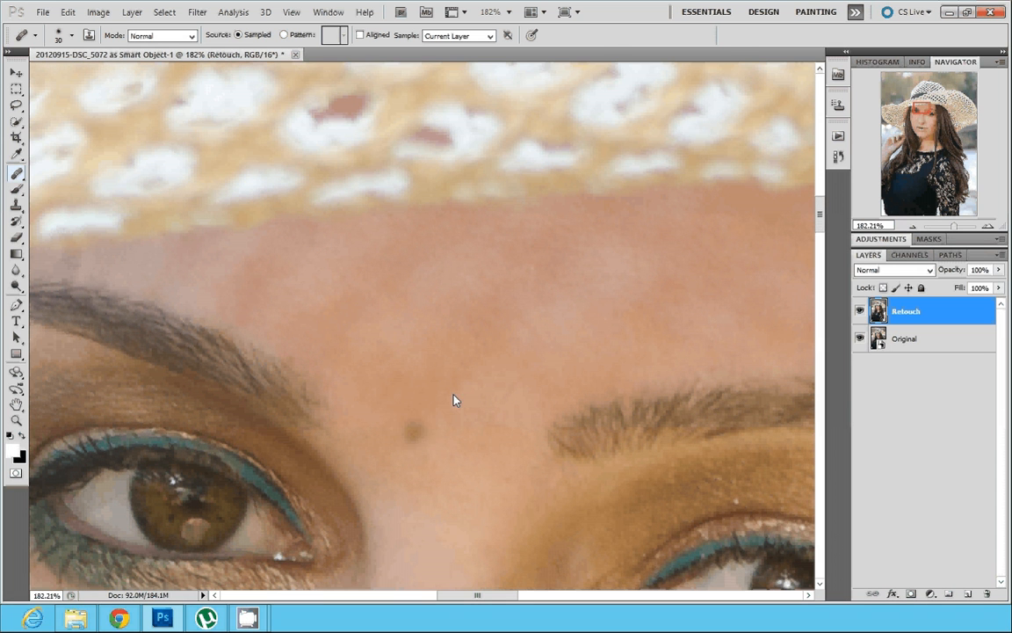
{"action": "left_click", "coordinate": [413, 432]}
{"action": "left_click", "coordinate": [392, 250], "text": "alt"}
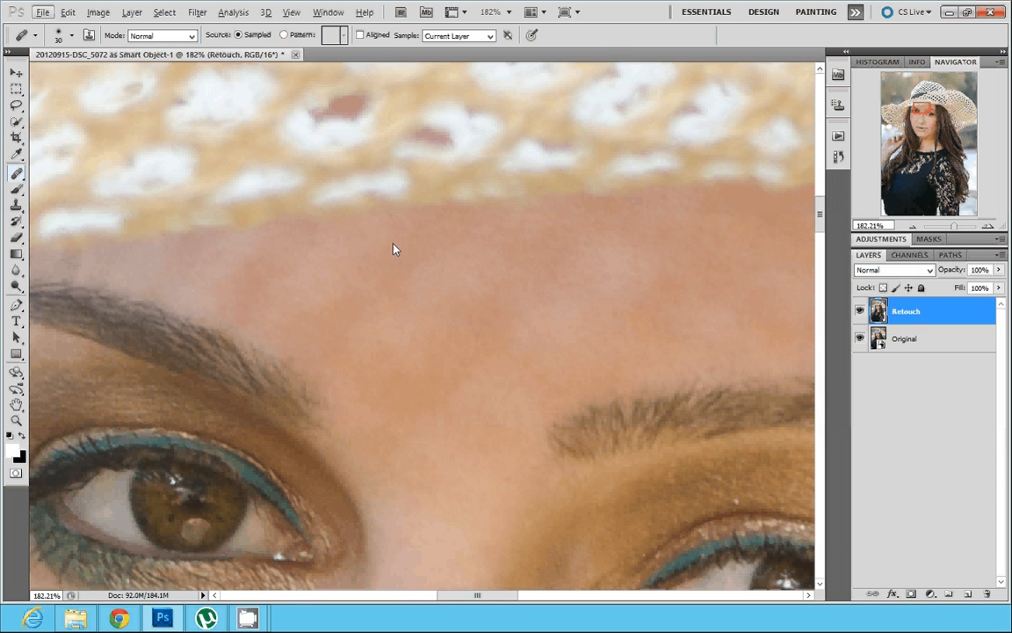
- View the whole face at about 38.67% and compare the portrait with and without the Retouch layer
{"action": "scroll", "coordinate": [241, 294], "scroll_direction": "down", "scroll_amount": 1}
{"action": "scroll", "coordinate": [244, 294], "scroll_direction": "up", "scroll_amount": 1}
{"action": "left_click_drag", "start_coordinate": [953, 226], "coordinate": [946, 226]}
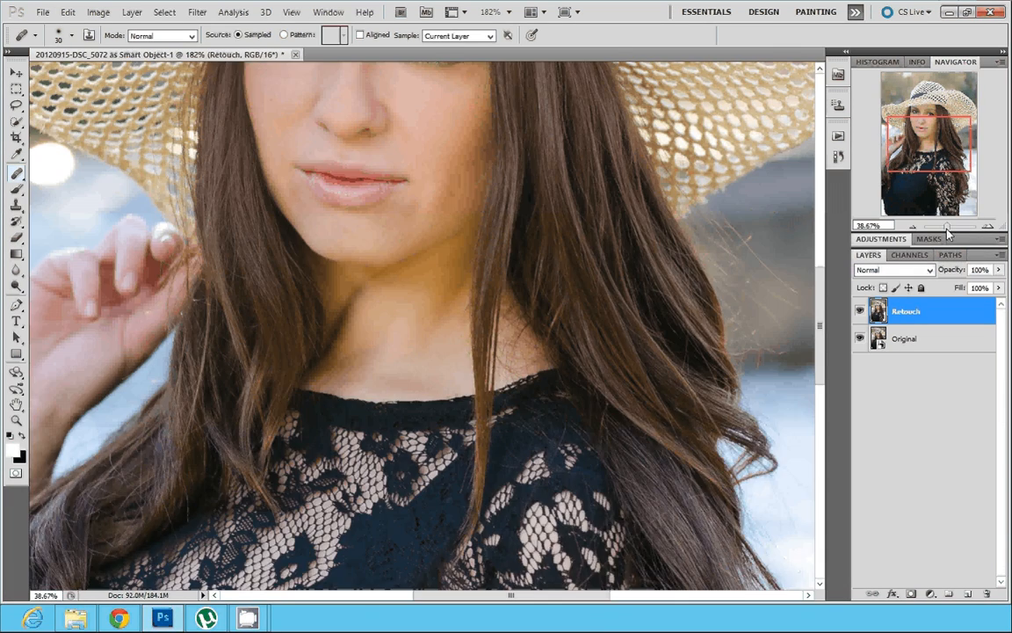
{"action": "scroll", "coordinate": [870, 378], "scroll_direction": "up", "scroll_amount": 3}
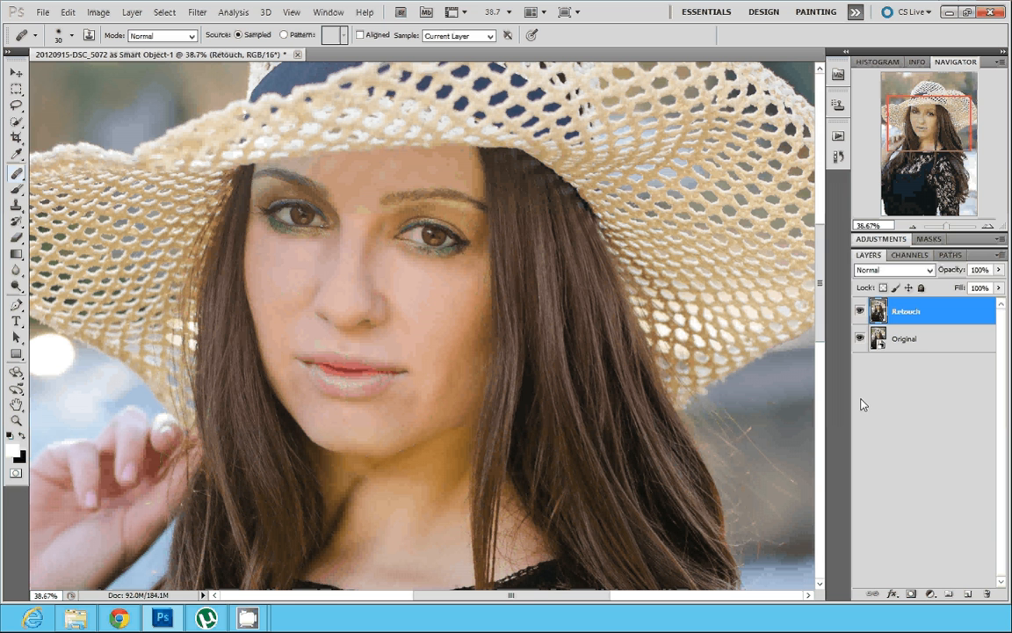
{"action": "left_click", "coordinate": [860, 315]}
{"action": "left_click", "coordinate": [862, 314]}
{"action": "left_click", "coordinate": [863, 315]}
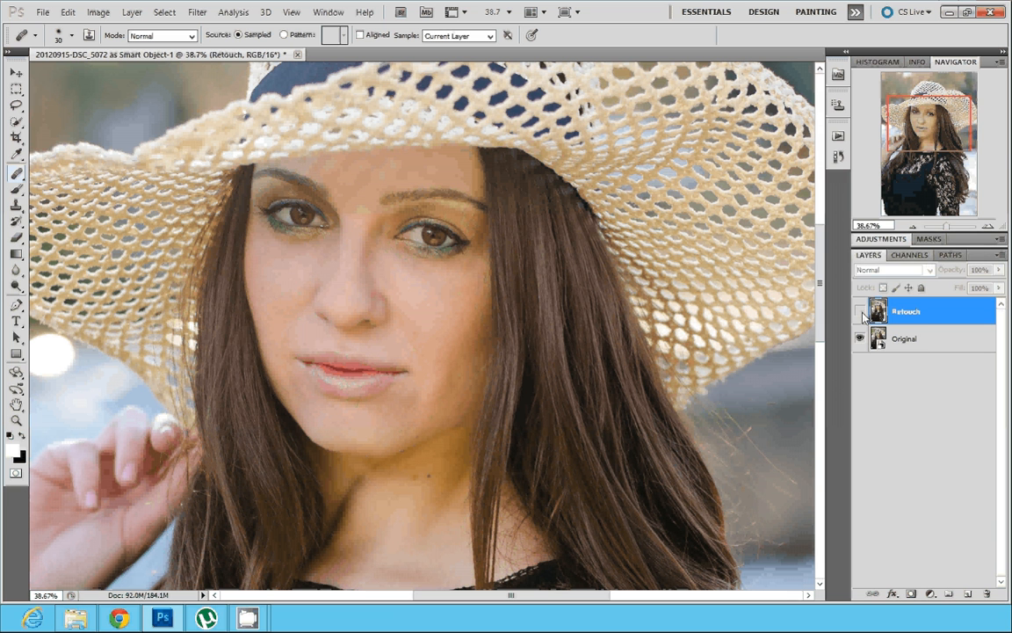
{"action": "left_click", "coordinate": [862, 313]}
{"action": "left_click", "coordinate": [861, 314]}
{"action": "left_click", "coordinate": [862, 313]}
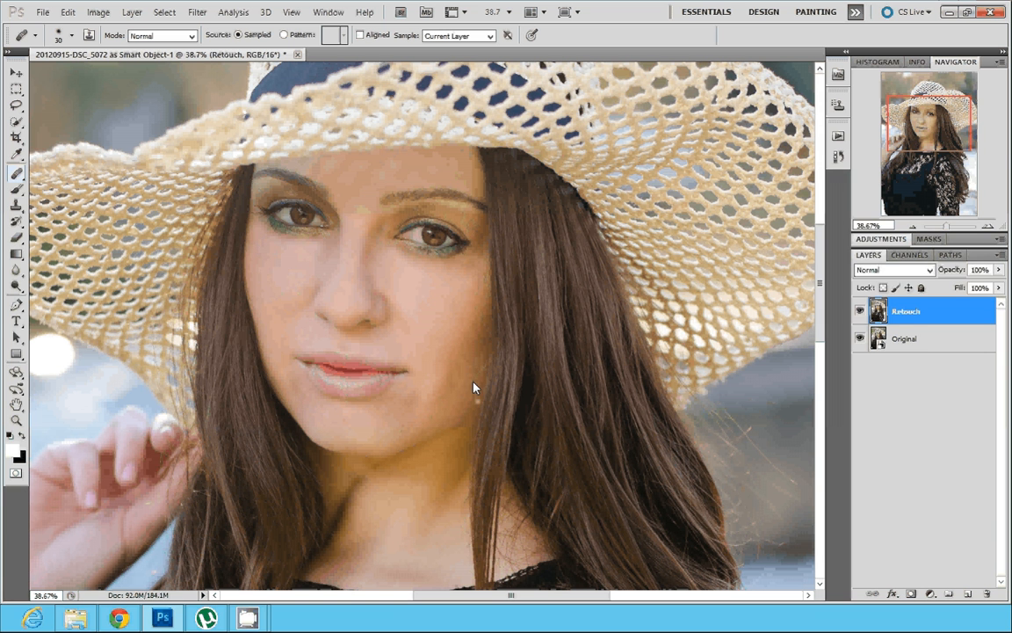
- Enlarge the Healing Brush to 60 and heal the skin along the shaded edge of the cheek beside the hair
{"action": "key", "text": "bracketright"}
{"action": "key", "text": "bracketright"}
{"action": "key", "text": "bracketright"}
{"action": "left_click", "coordinate": [436, 350], "text": "alt"}
{"action": "left_click_drag", "start_coordinate": [454, 356], "coordinate": [453, 368]}
{"action": "scroll", "coordinate": [393, 427], "scroll_direction": "up", "scroll_amount": 1}
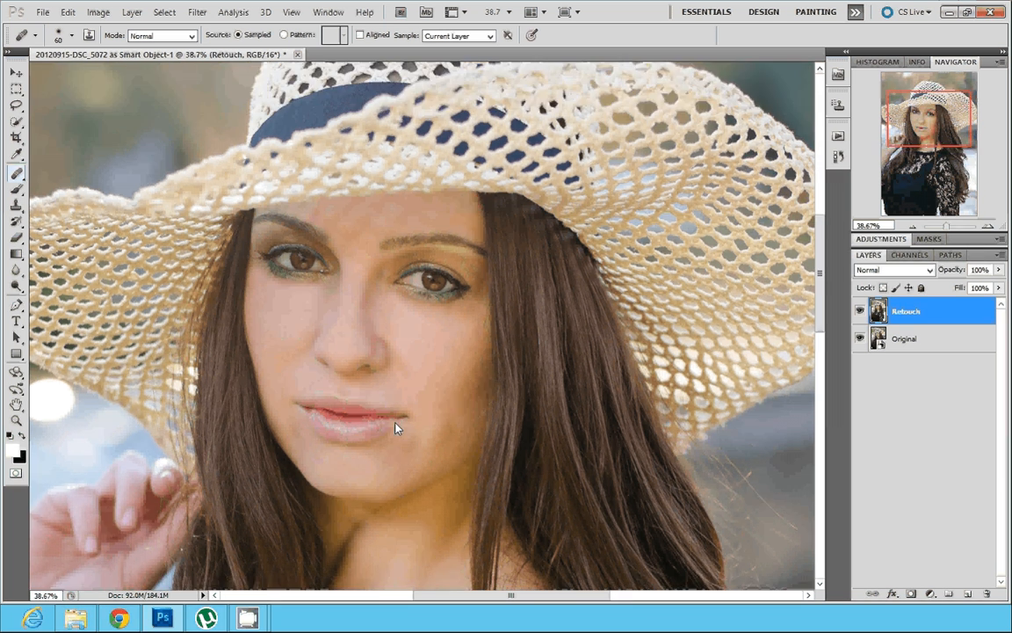
{"action": "left_click", "coordinate": [448, 428]}
{"action": "scroll", "coordinate": [457, 437], "scroll_direction": "down", "scroll_amount": 4}
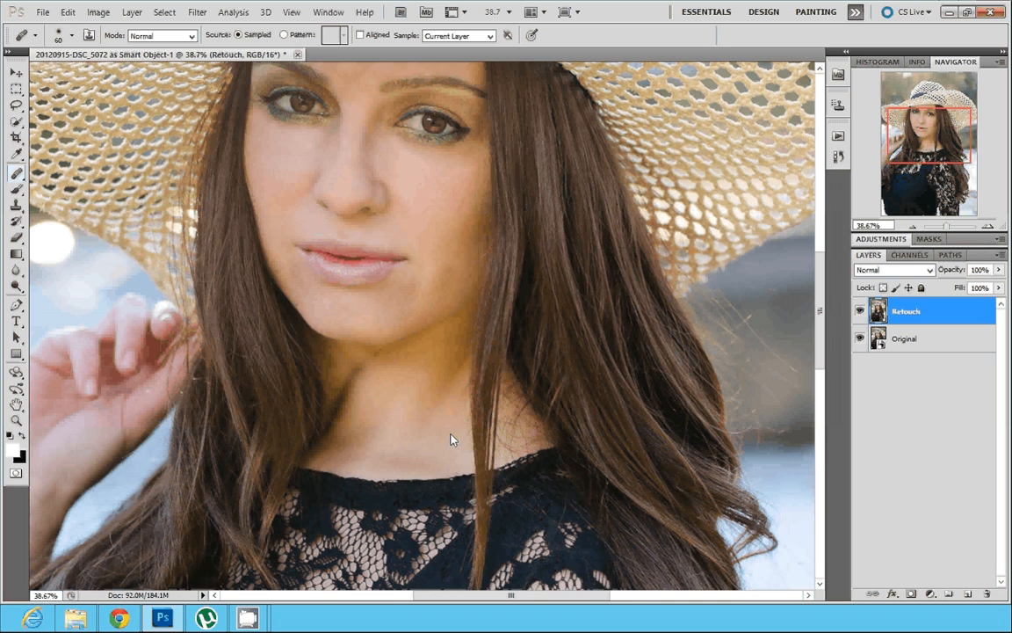
{"action": "scroll", "coordinate": [452, 436], "scroll_direction": "down", "scroll_amount": 1}
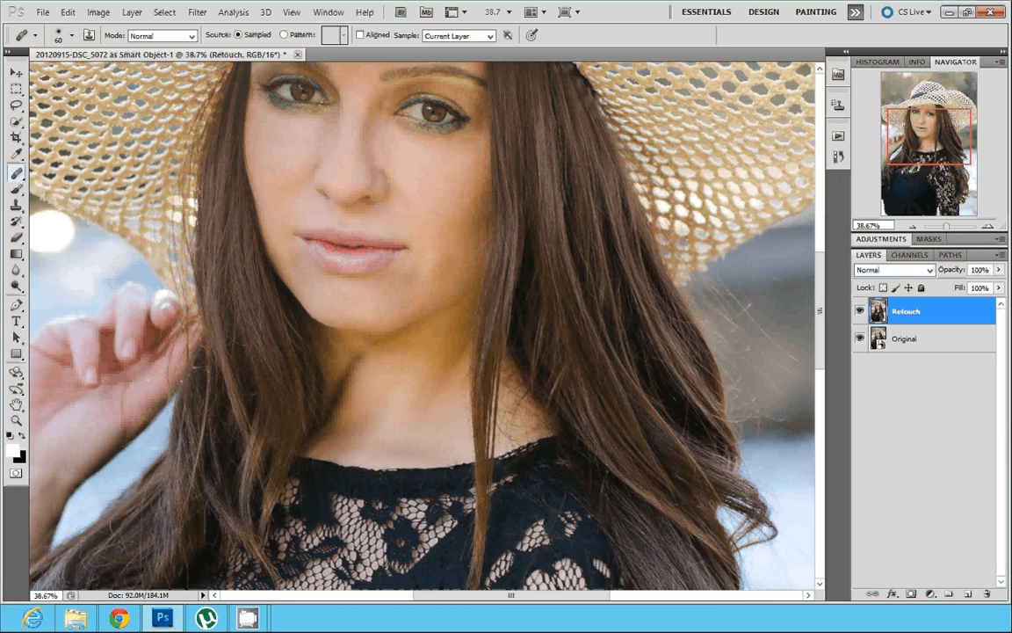
- Fit the whole portrait in view and add a Levels adjustment layer above the Retouch layer
{"action": "key", "text": "ctrl+minus"}
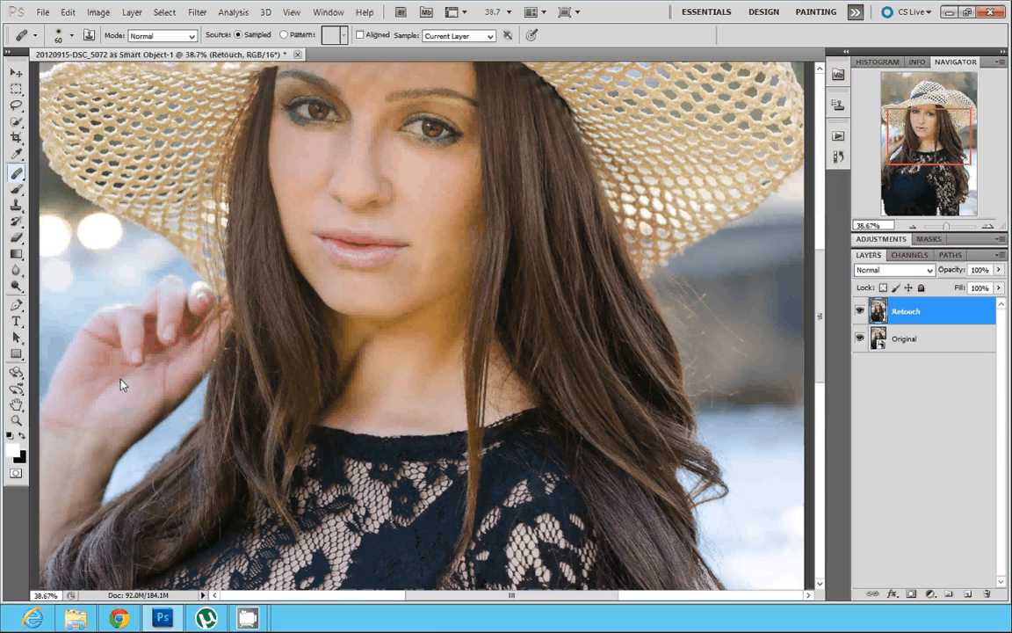
{"action": "key", "text": "ctrl+0"}
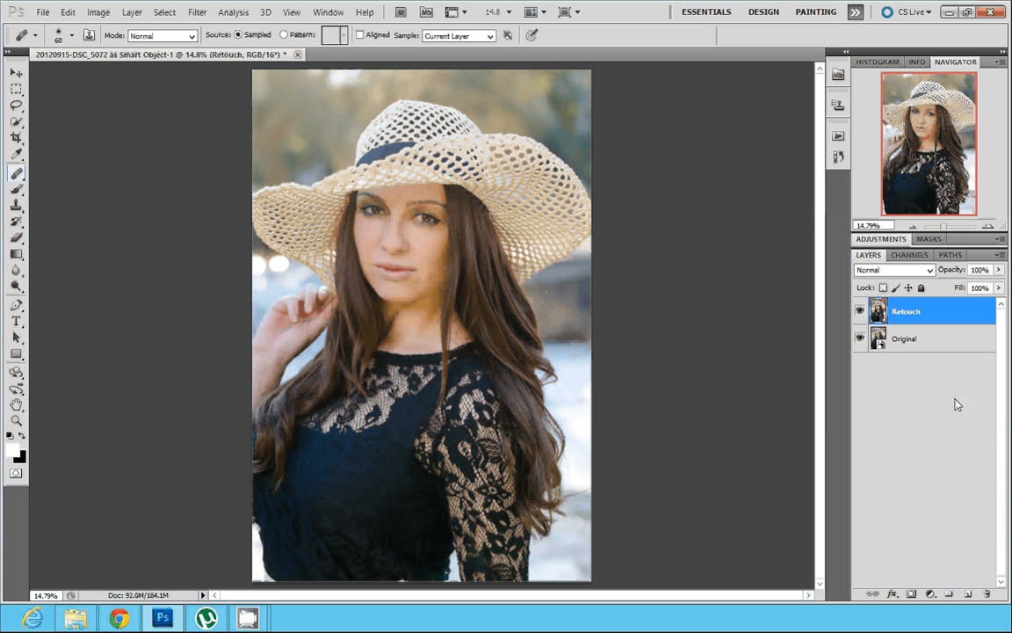
{"action": "left_click", "coordinate": [932, 594]}
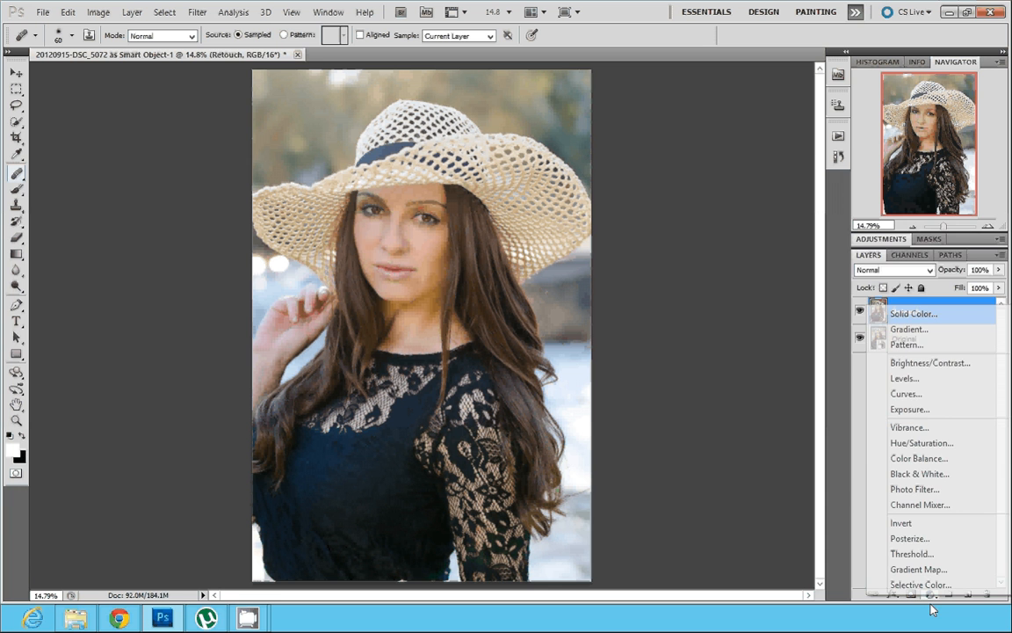
{"action": "left_click", "coordinate": [919, 384]}
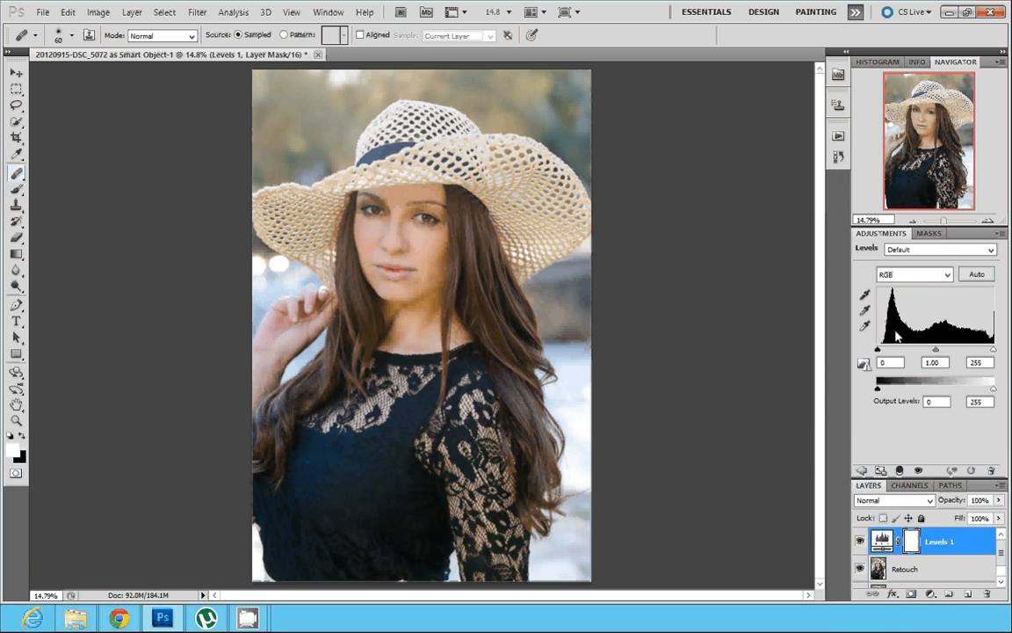
- Set the Levels target shadow color to RGB 10, 10, 10, save it as the default and recheck the setting
{"action": "double_click", "coordinate": [865, 296]}
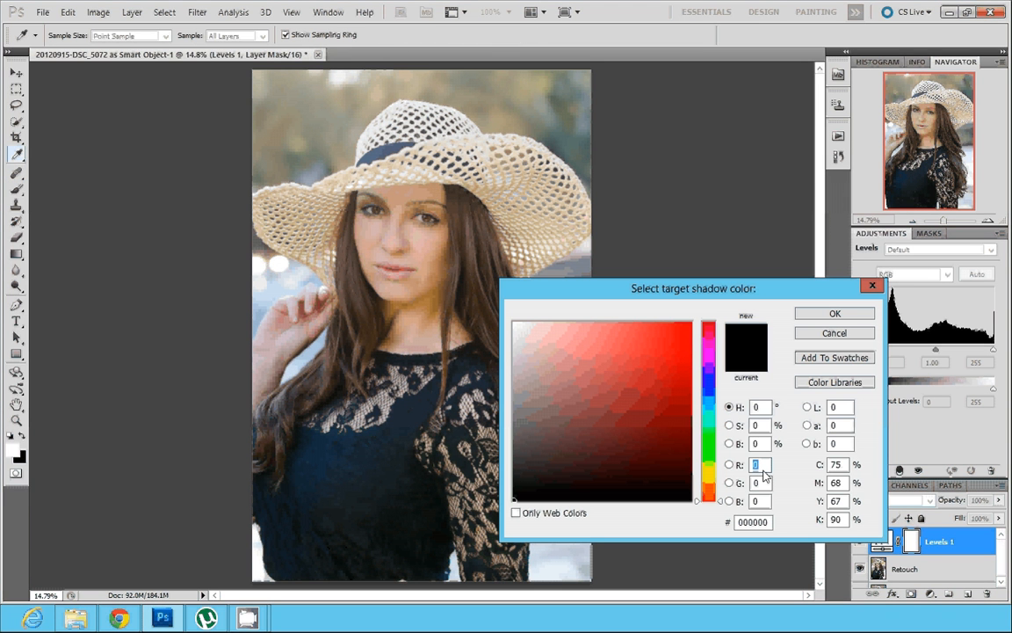
{"action": "type", "text": "10"}
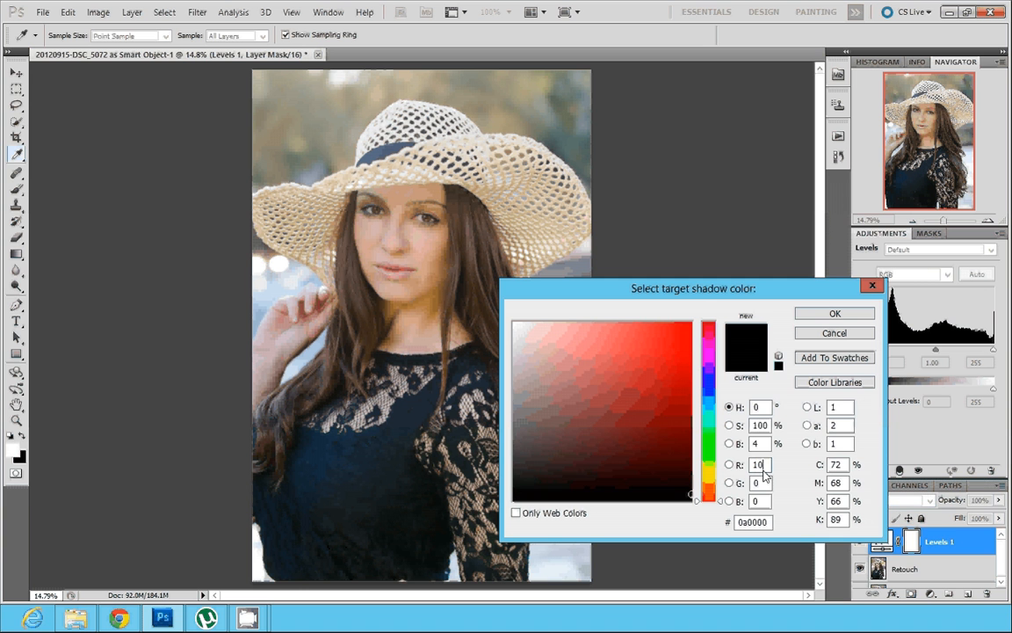
{"action": "key", "text": "Tab"}
{"action": "type", "text": "10"}
{"action": "key", "text": "Tab"}
{"action": "type", "text": "10"}
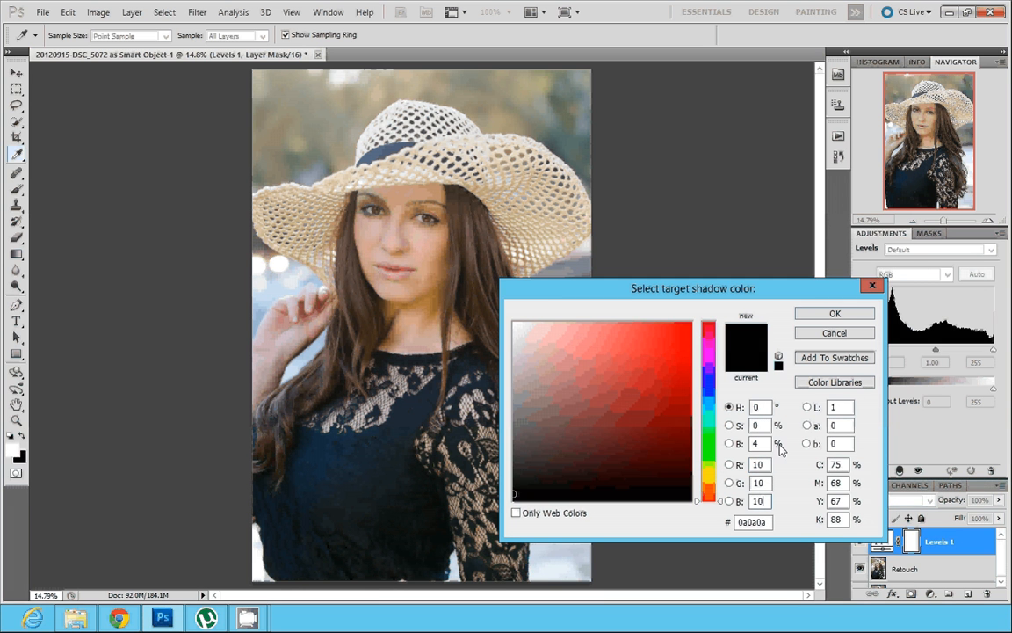
{"action": "left_click", "coordinate": [835, 314]}
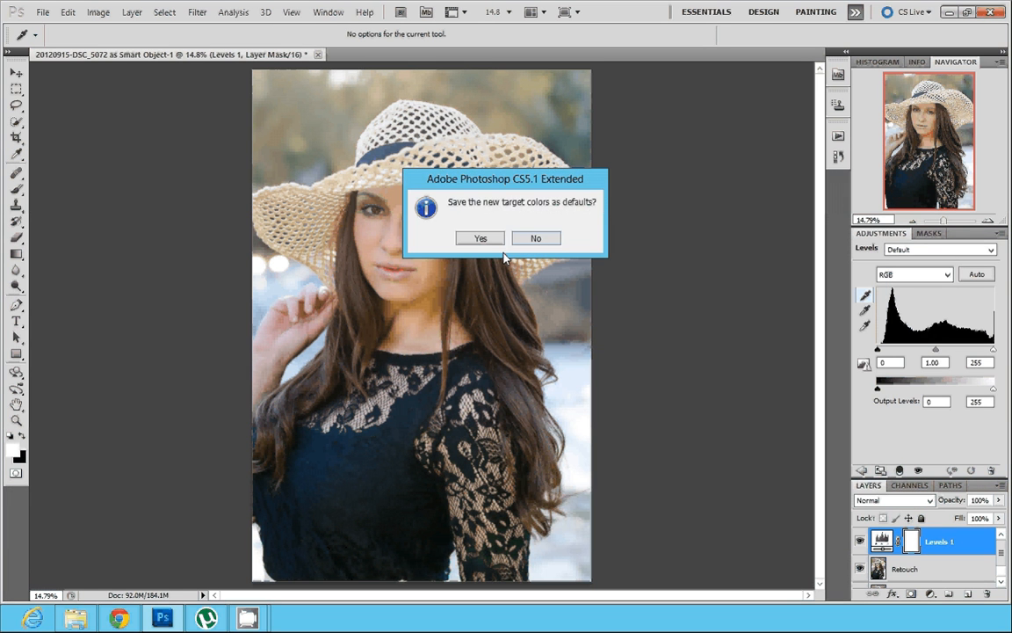
{"action": "left_click", "coordinate": [481, 238]}
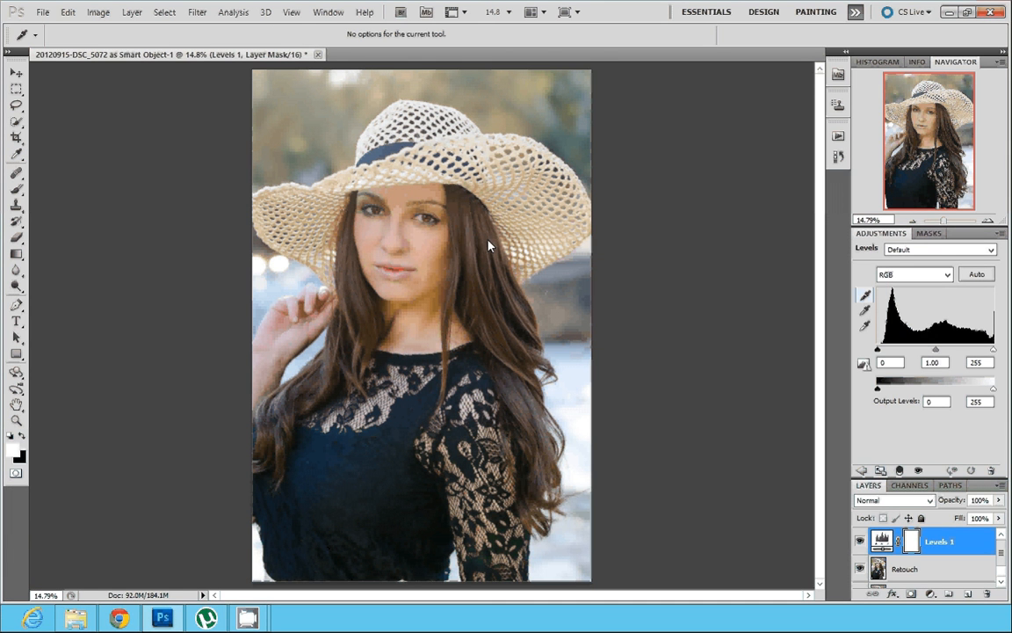
{"action": "left_click", "coordinate": [866, 296]}
{"action": "double_click", "coordinate": [867, 297]}
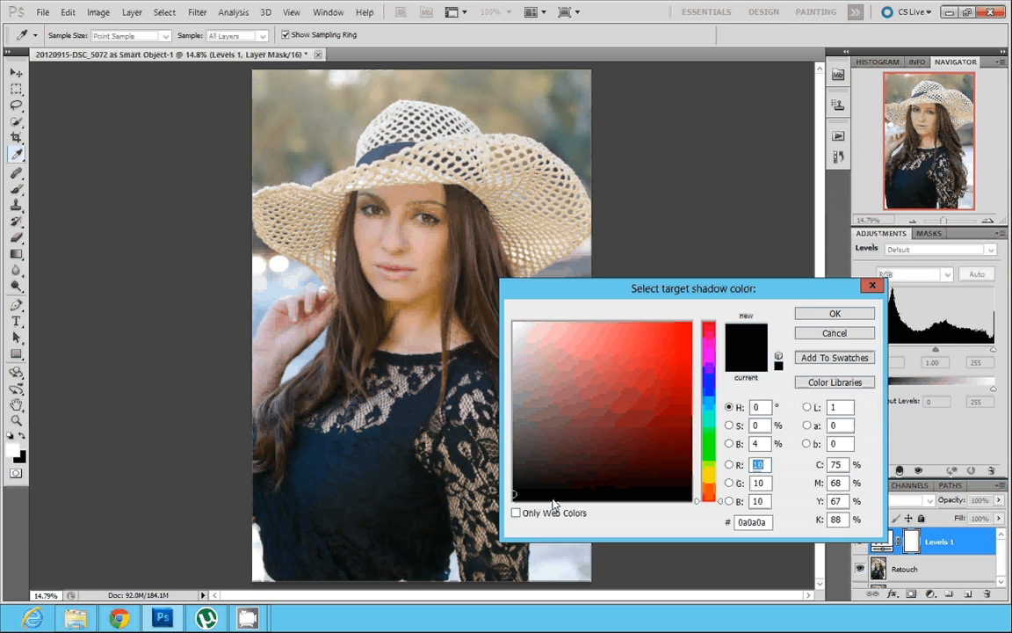
{"action": "left_click", "coordinate": [835, 314]}
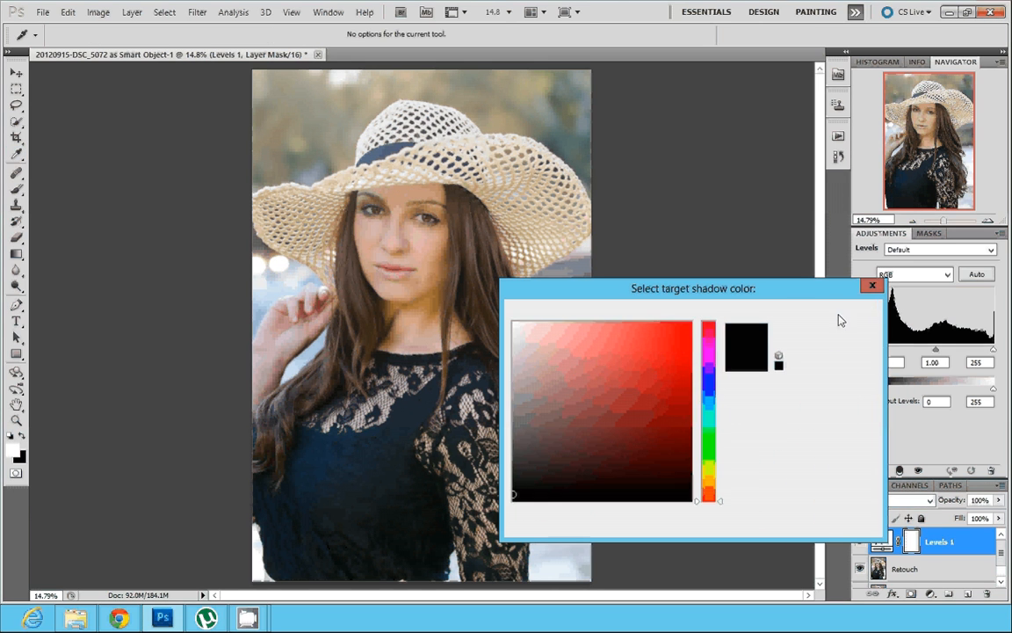
- Set the Levels target highlight color to RGB 245, 245, 245 and save it as the default
{"action": "double_click", "coordinate": [864, 325]}
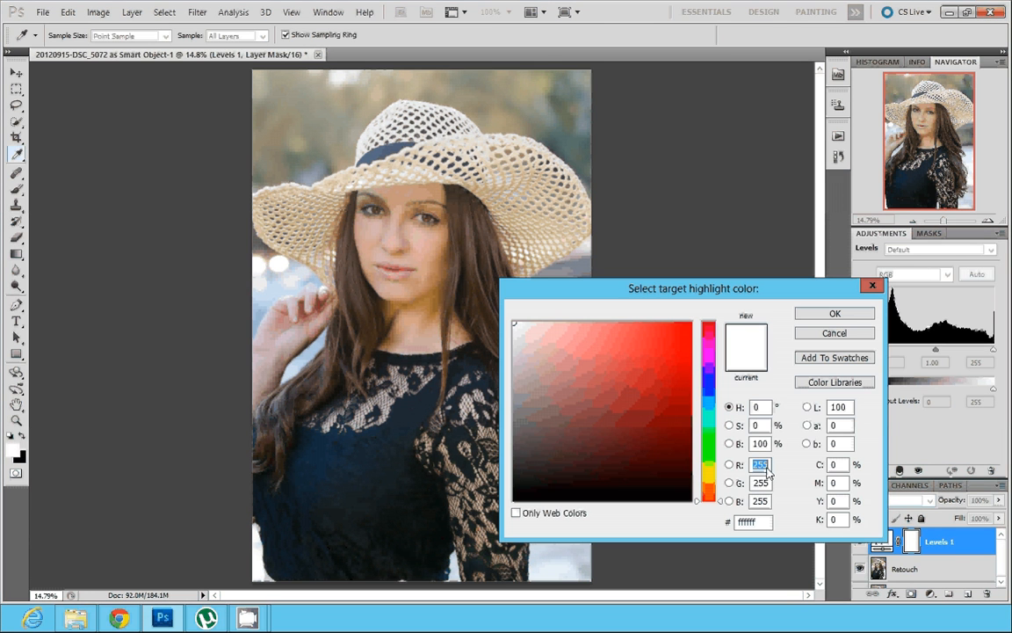
{"action": "type", "text": "245"}
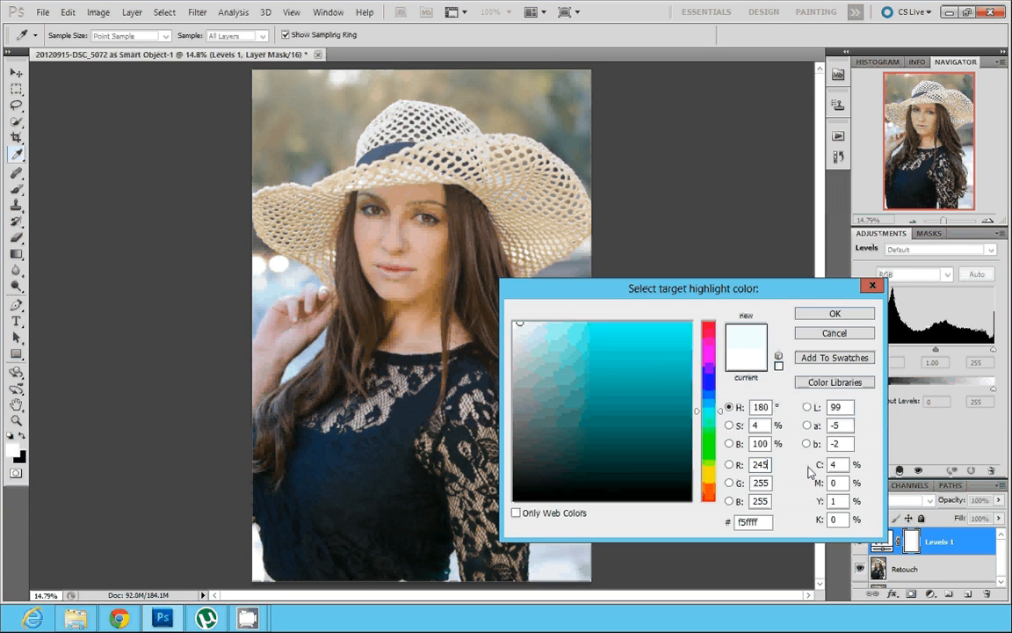
{"action": "key", "text": "Tab"}
{"action": "type", "text": "245"}
{"action": "key", "text": "Tab"}
{"action": "type", "text": "245"}
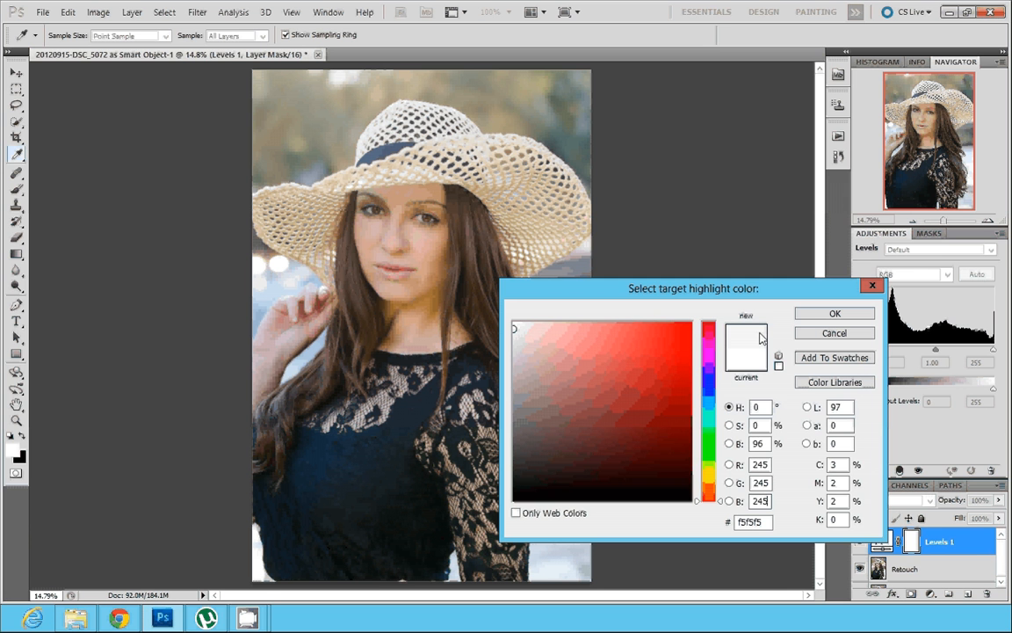
{"action": "left_click", "coordinate": [835, 314]}
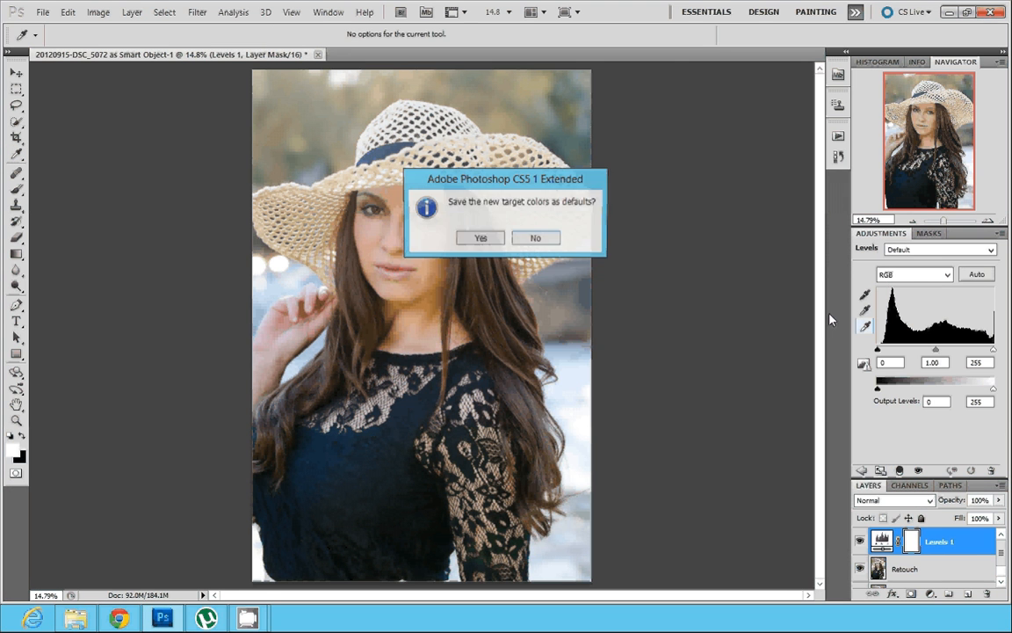
{"action": "left_click", "coordinate": [489, 239]}
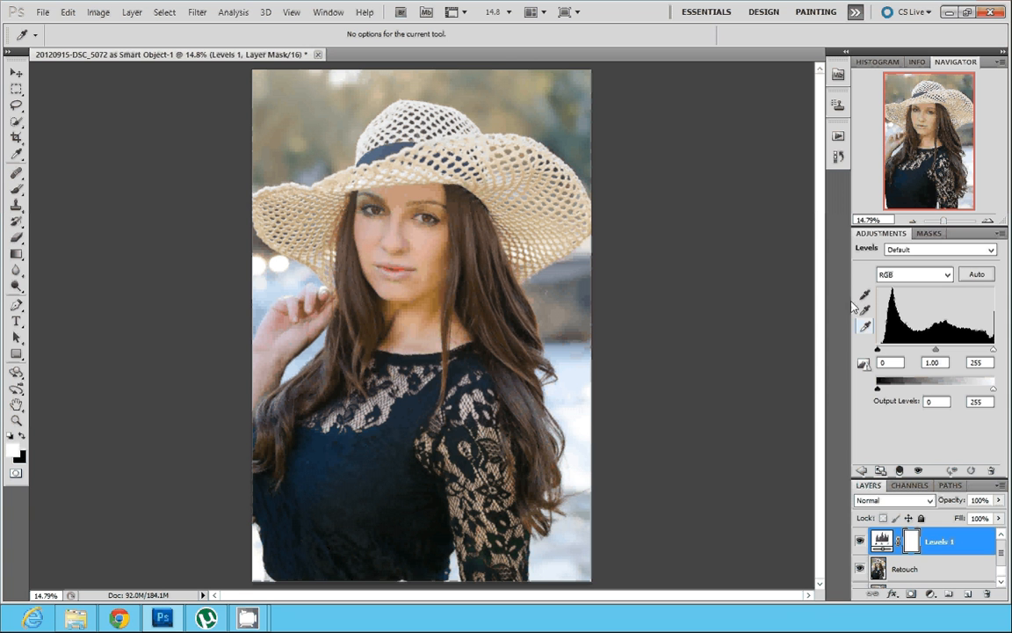
- Try black points on the dress, hair, eye and hat with the Levels shadow eyedropper, ending on the hair beside the neck
{"action": "left_click", "coordinate": [867, 293]}
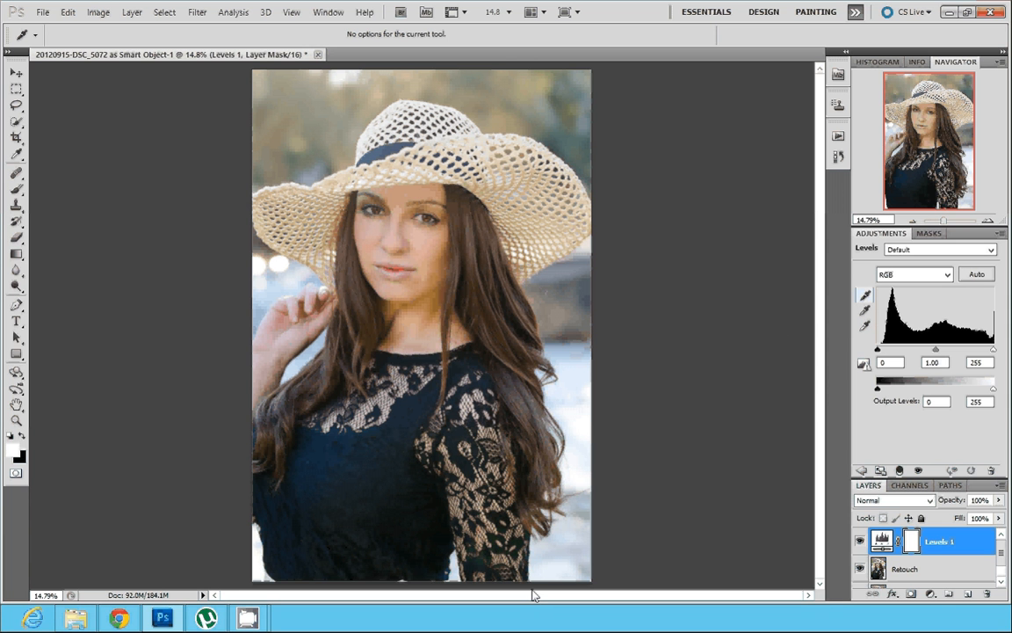
{"action": "left_click", "coordinate": [408, 470]}
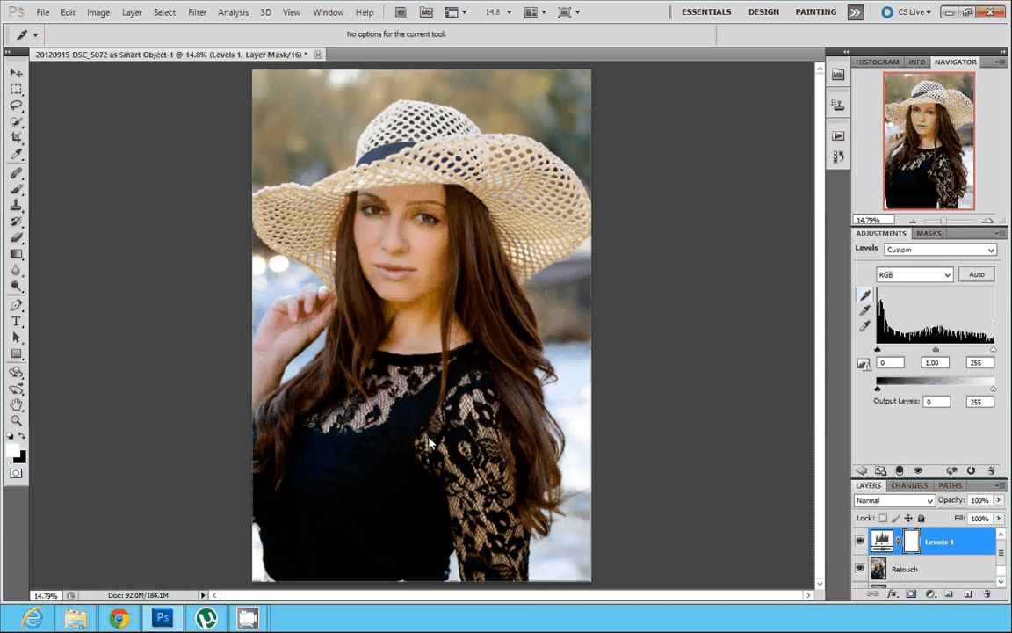
{"action": "left_click", "coordinate": [453, 316]}
{"action": "left_click", "coordinate": [436, 209]}
{"action": "left_click", "coordinate": [428, 214]}
{"action": "left_click", "coordinate": [451, 147]}
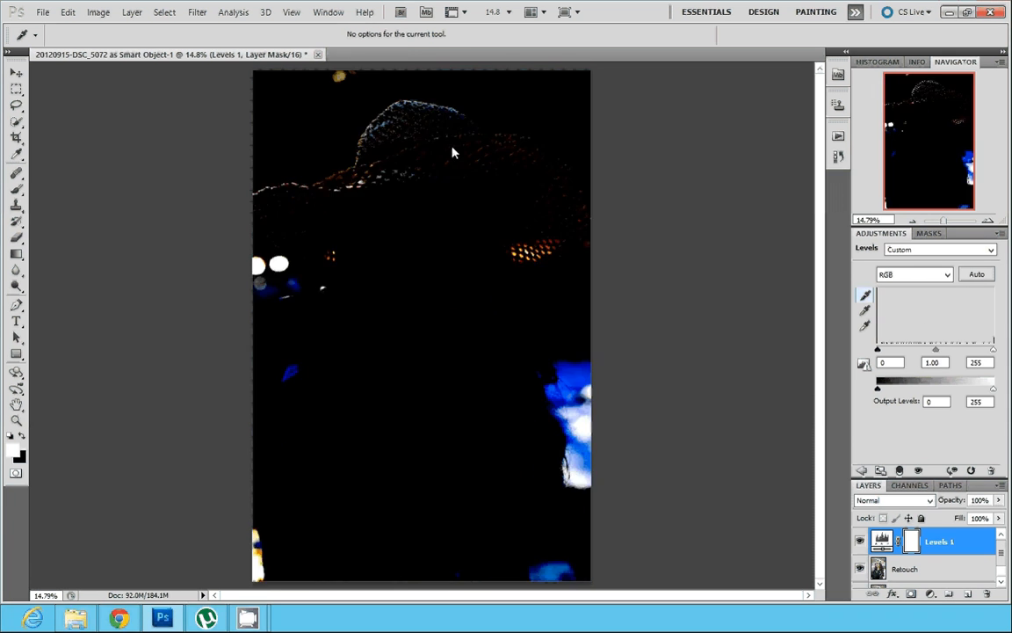
{"action": "left_click", "coordinate": [369, 314]}
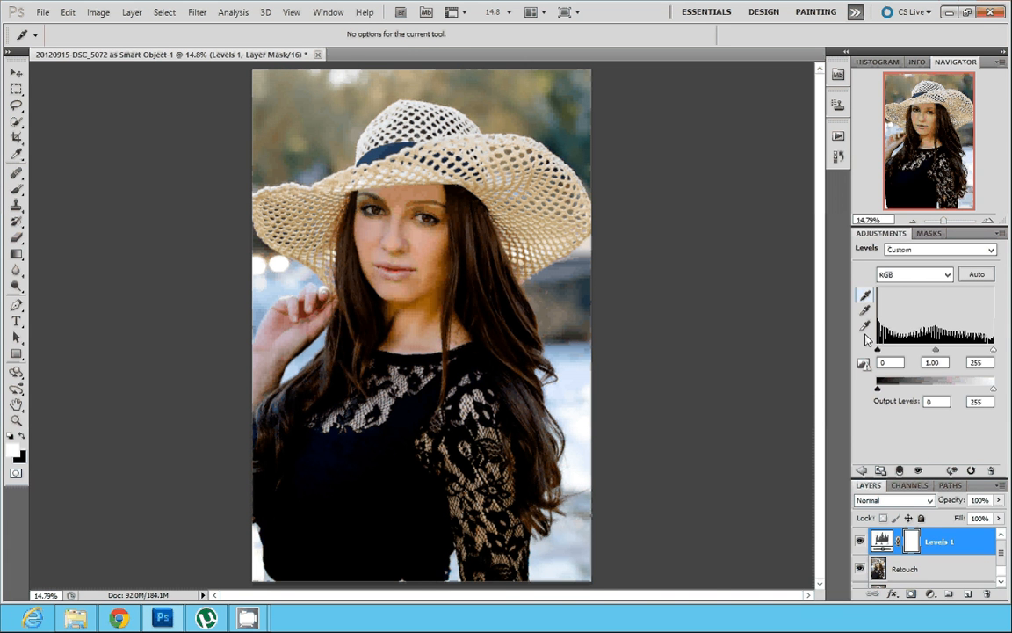
- Hide the Levels 1 layer and add a Threshold adjustment layer directly above the Retouch layer
{"action": "left_click", "coordinate": [860, 543]}
{"action": "left_click", "coordinate": [909, 568]}
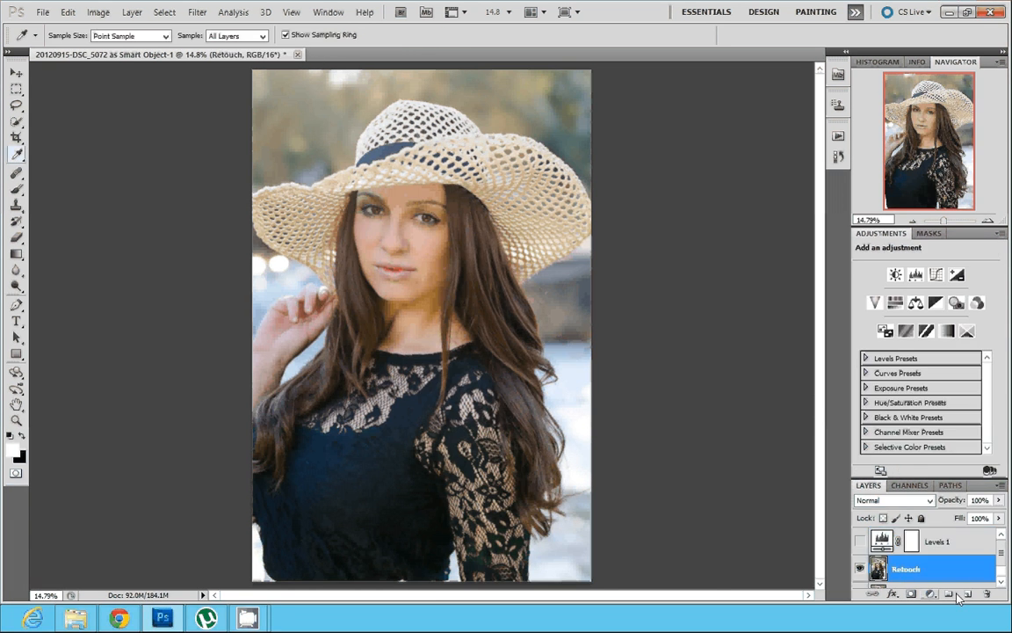
{"action": "left_click", "coordinate": [934, 596]}
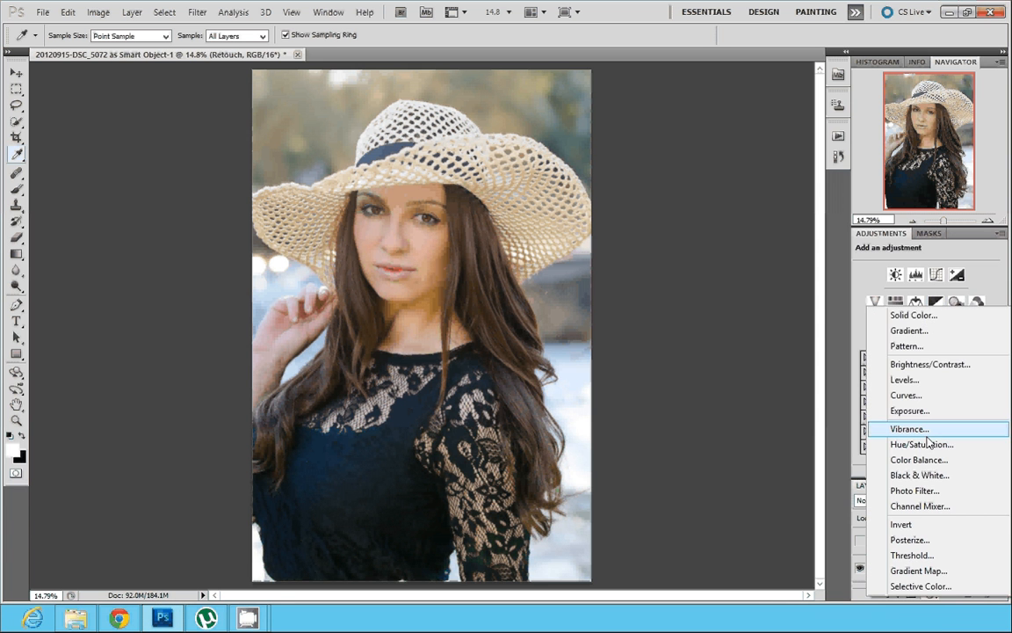
{"action": "left_click", "coordinate": [929, 555]}
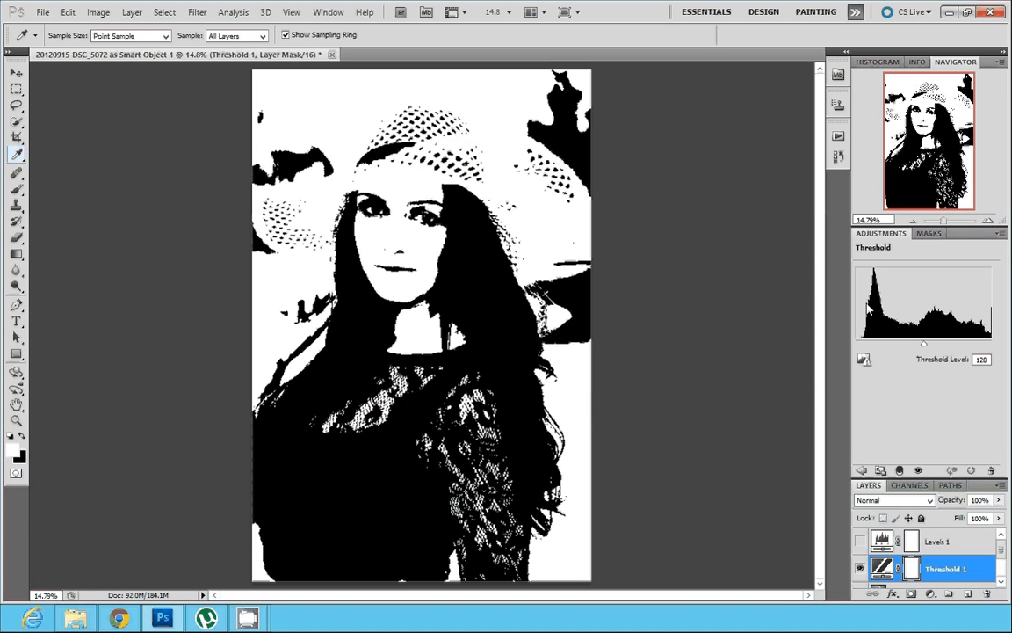
- Set the Threshold level to 12 and place a color sampler on the darkest pixels in the lower part of the dress
{"action": "left_click", "coordinate": [21, 159]}
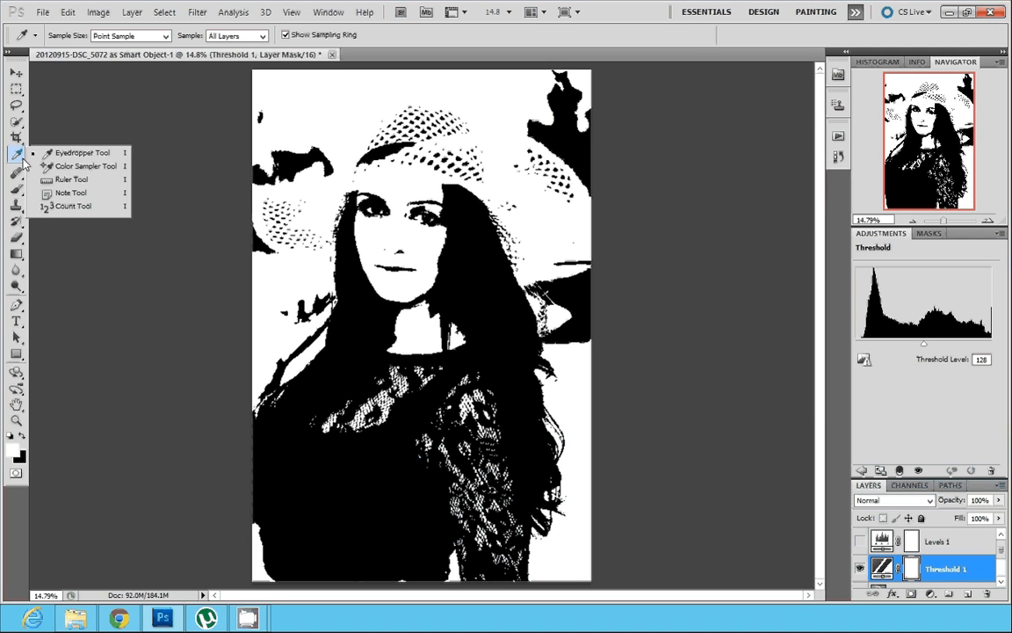
{"action": "left_click", "coordinate": [59, 167]}
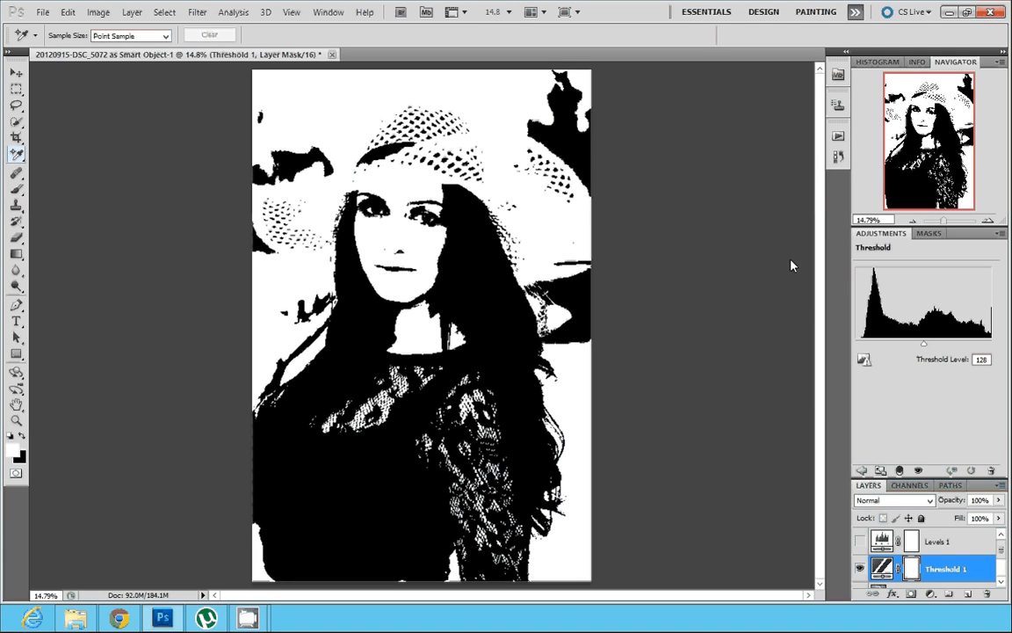
{"action": "left_click_drag", "start_coordinate": [924, 343], "coordinate": [850, 348]}
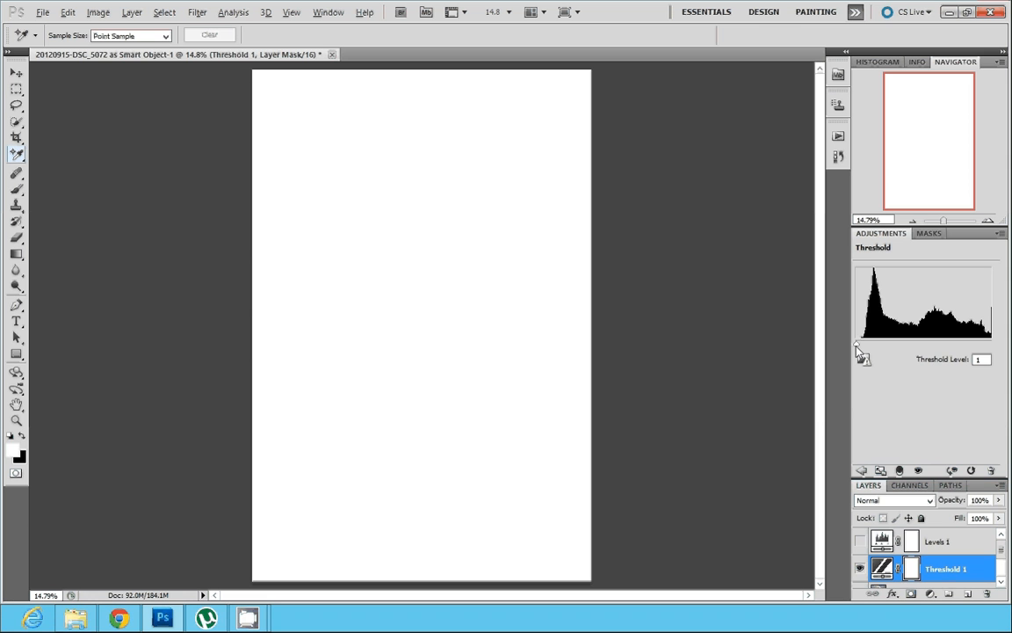
{"action": "left_click_drag", "start_coordinate": [858, 349], "coordinate": [864, 351]}
{"action": "left_click", "coordinate": [15, 420]}
{"action": "left_click_drag", "start_coordinate": [89, 493], "coordinate": [499, 583]}
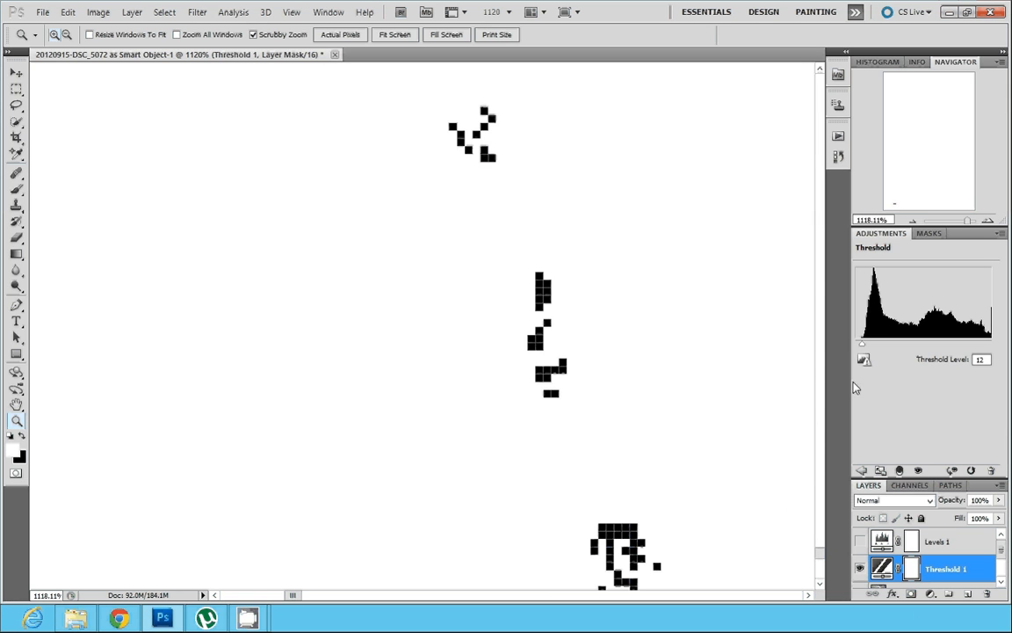
{"action": "key", "text": "i"}
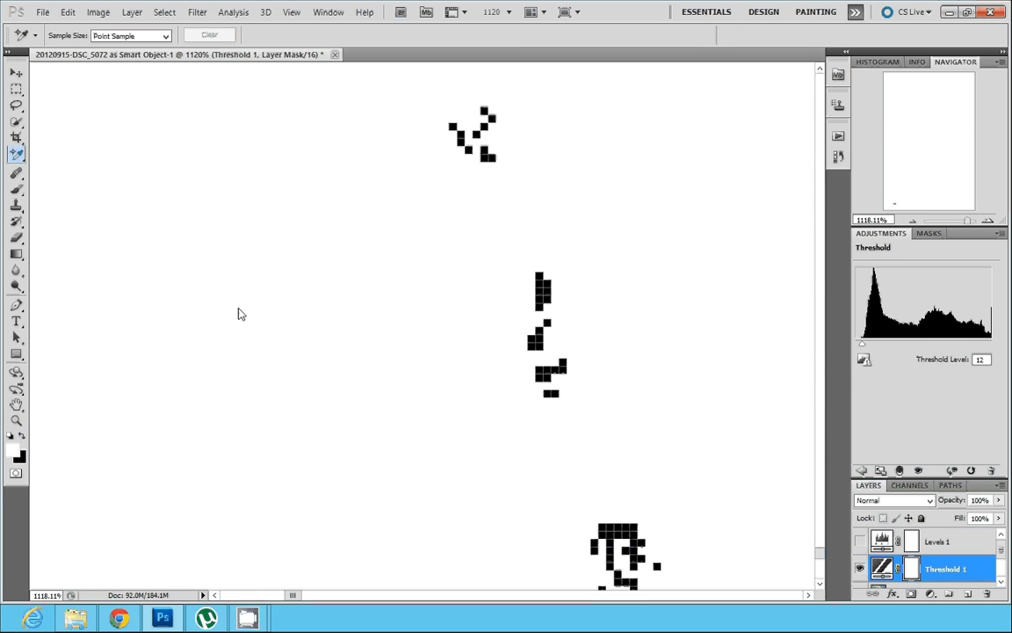
{"action": "left_click", "coordinate": [610, 528]}
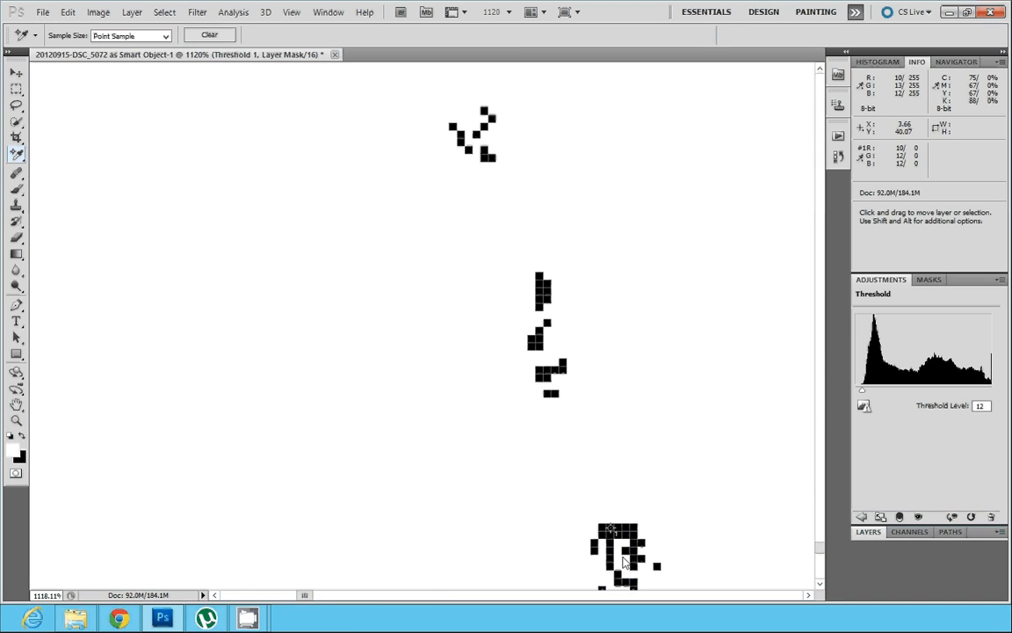
- Raise the Threshold level to 255 and place a second color sampler on the white background spot below the hat brim
{"action": "key", "text": "ctrl+0"}
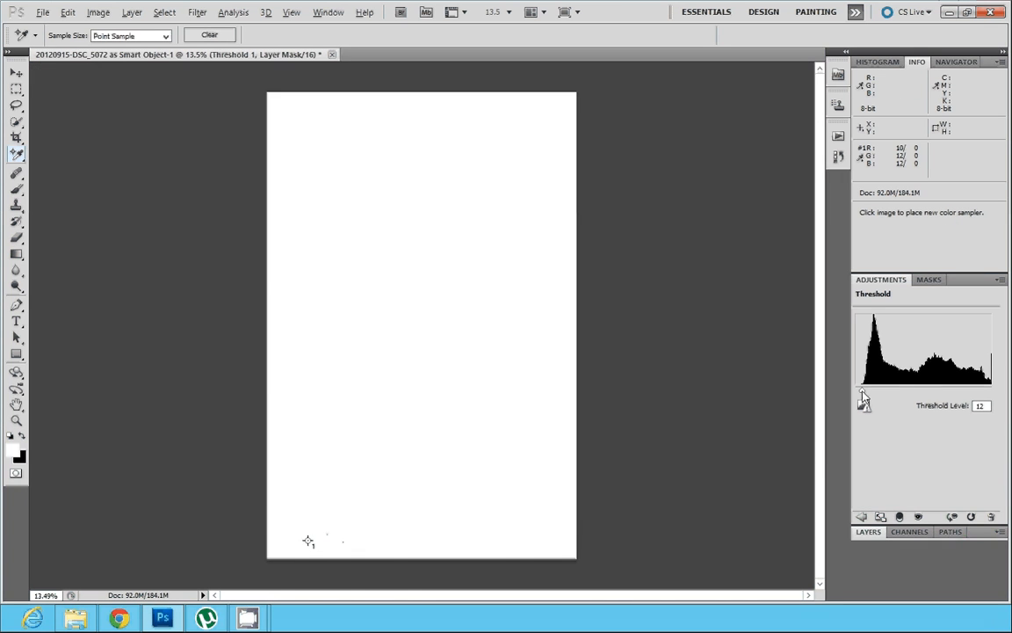
{"action": "left_click_drag", "start_coordinate": [861, 391], "coordinate": [1002, 400]}
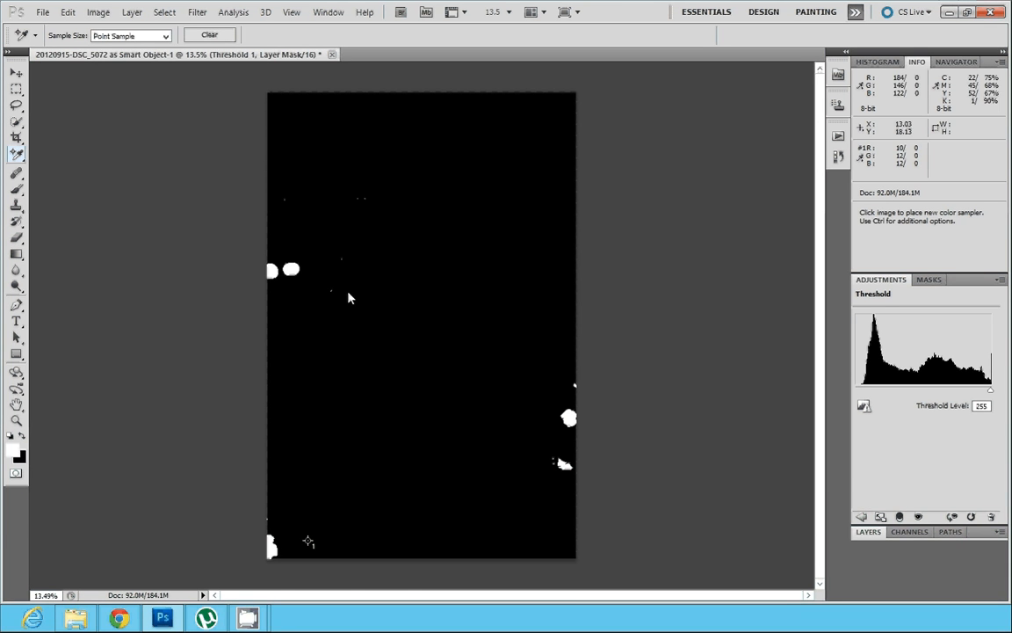
{"action": "left_click", "coordinate": [292, 269]}
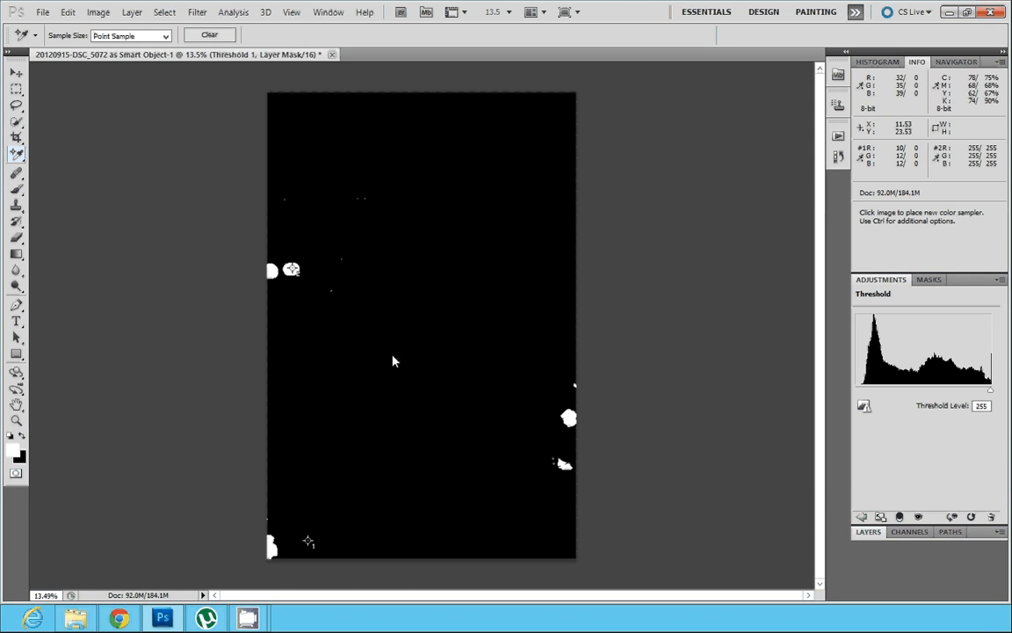
- Delete the Threshold 1 layer and make the Levels 1 layer visible again
{"action": "left_click", "coordinate": [868, 531]}
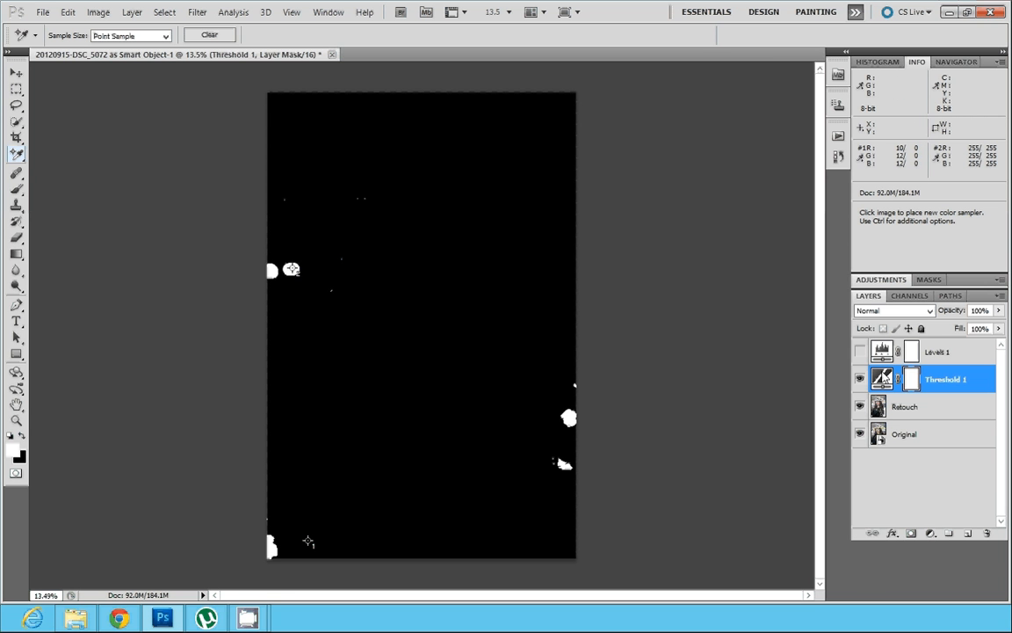
{"action": "mouse_move", "coordinate": [945, 378]}
{"action": "left_mouse_down"}
{"action": "mouse_move", "coordinate": [996, 541]}
{"action": "mouse_move", "coordinate": [987, 534]}
{"action": "left_mouse_up"}
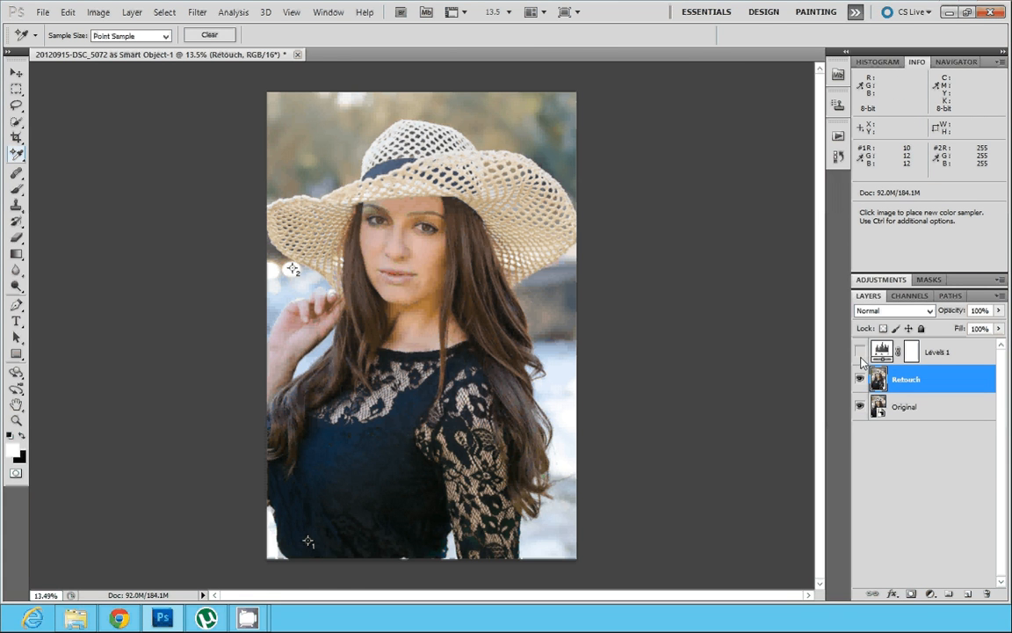
{"action": "left_click", "coordinate": [860, 352]}
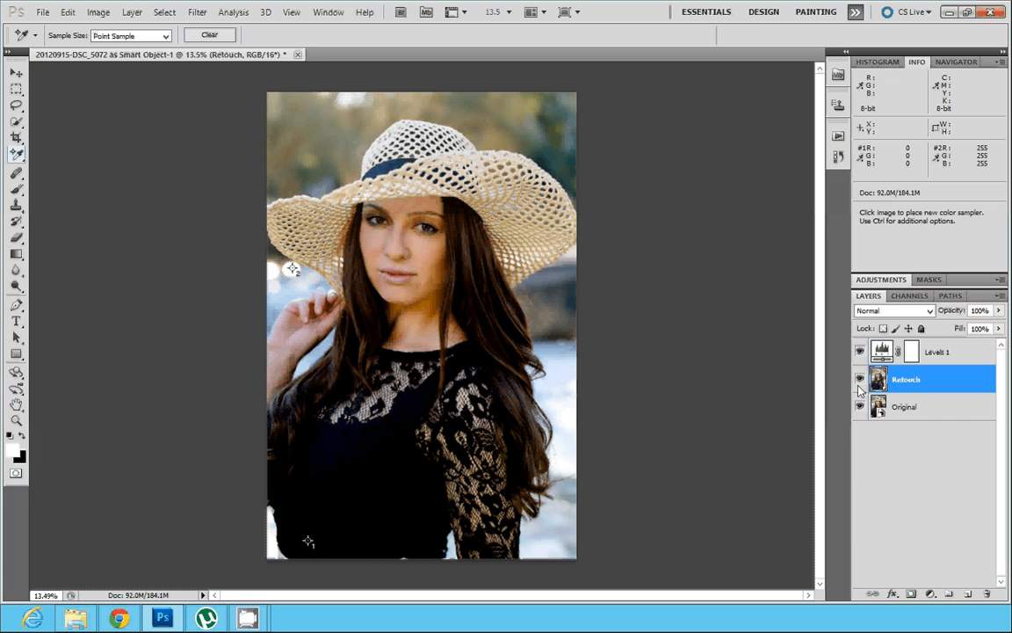
- Reopen the Levels 1 settings and set the black point exactly on color sampler 1 in the dress
{"action": "left_click", "coordinate": [885, 354]}
{"action": "double_click", "coordinate": [883, 354]}
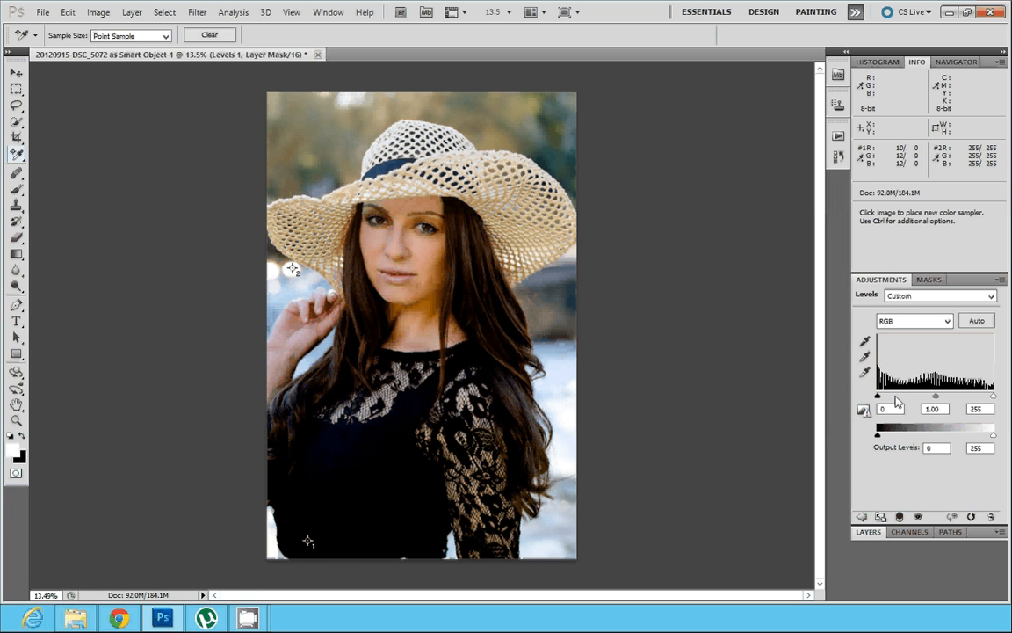
{"action": "left_click", "coordinate": [865, 341]}
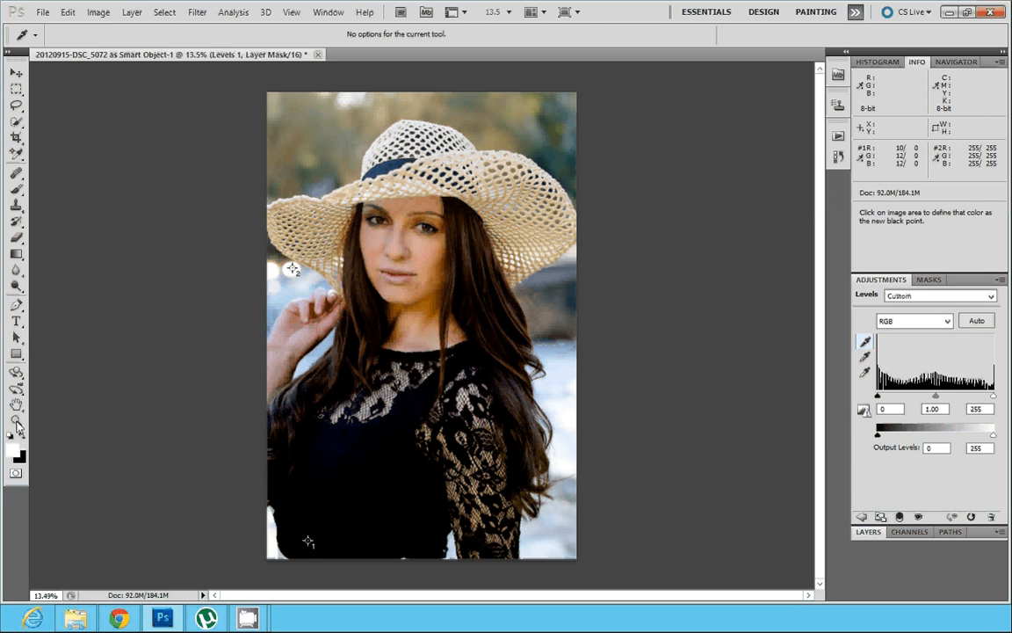
{"action": "left_click", "coordinate": [16, 420]}
{"action": "left_click_drag", "start_coordinate": [300, 552], "coordinate": [555, 474]}
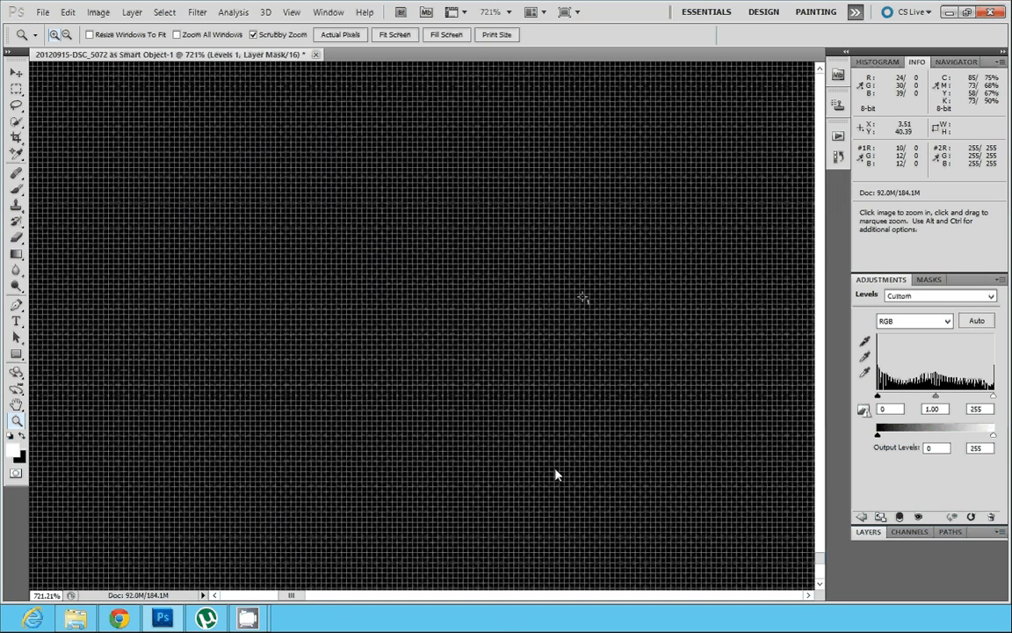
{"action": "left_click_drag", "start_coordinate": [608, 336], "coordinate": [715, 531]}
{"action": "left_click", "coordinate": [865, 341]}
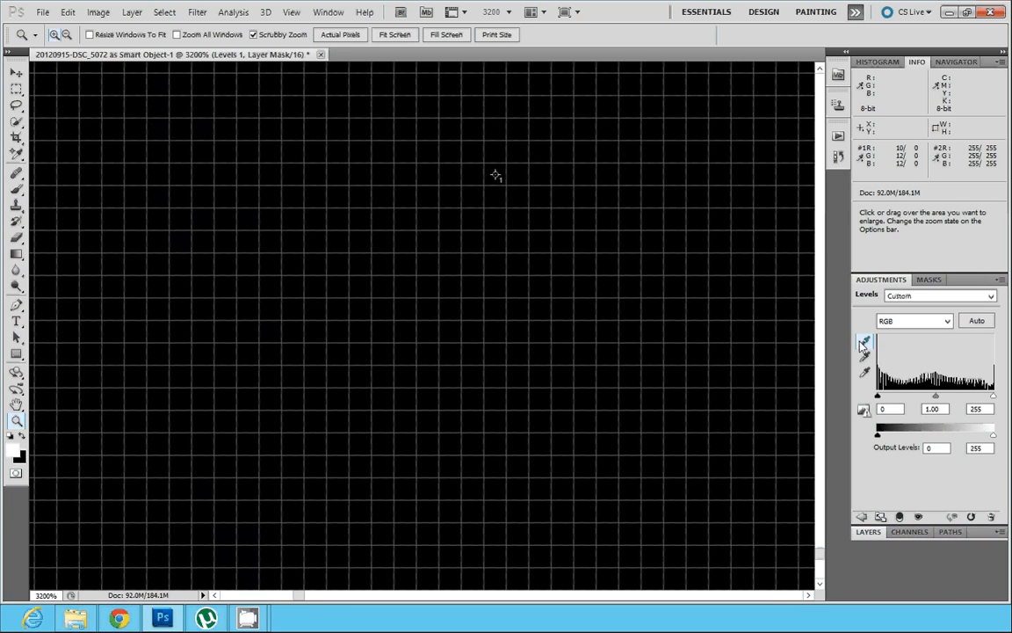
{"action": "left_click", "coordinate": [494, 176]}
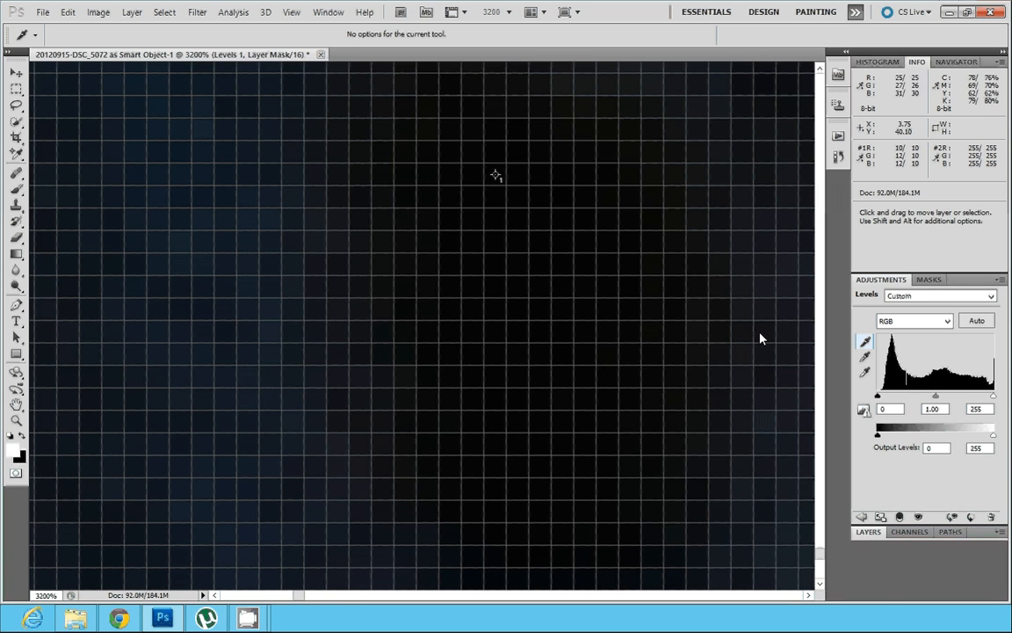
{"action": "key", "text": "ctrl+0"}
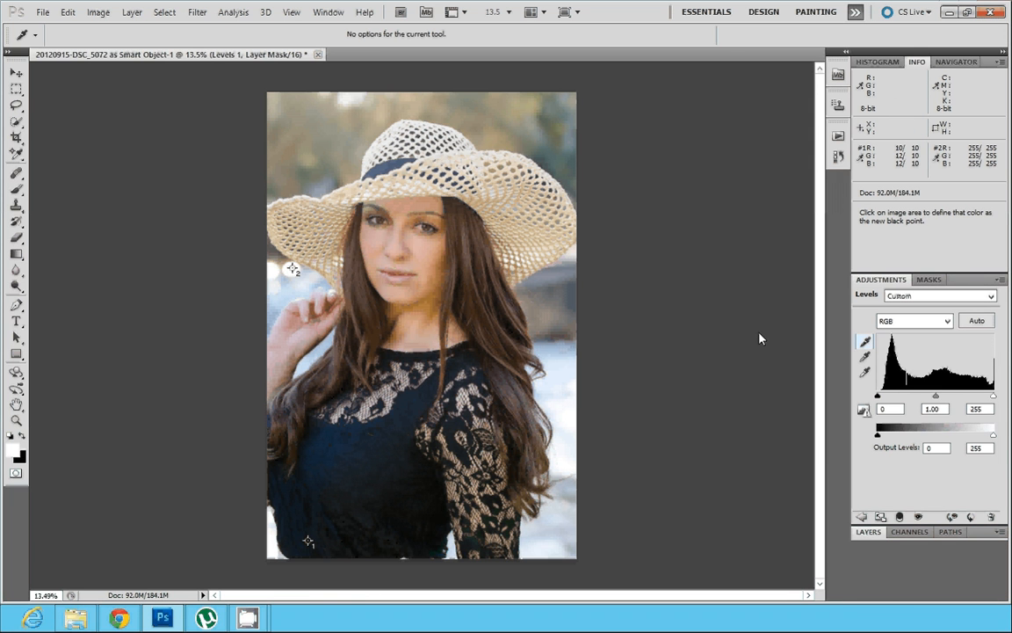
- Set the Levels white point on color sampler 2 in the bright background spot and clear both color samplers
{"action": "left_click", "coordinate": [863, 372]}
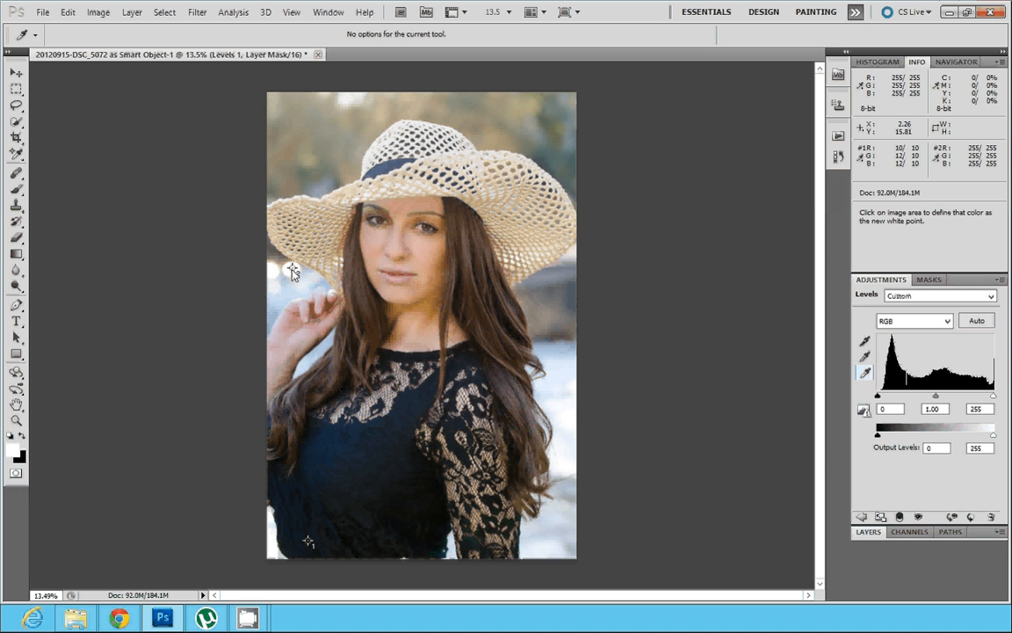
{"action": "left_click", "coordinate": [291, 272]}
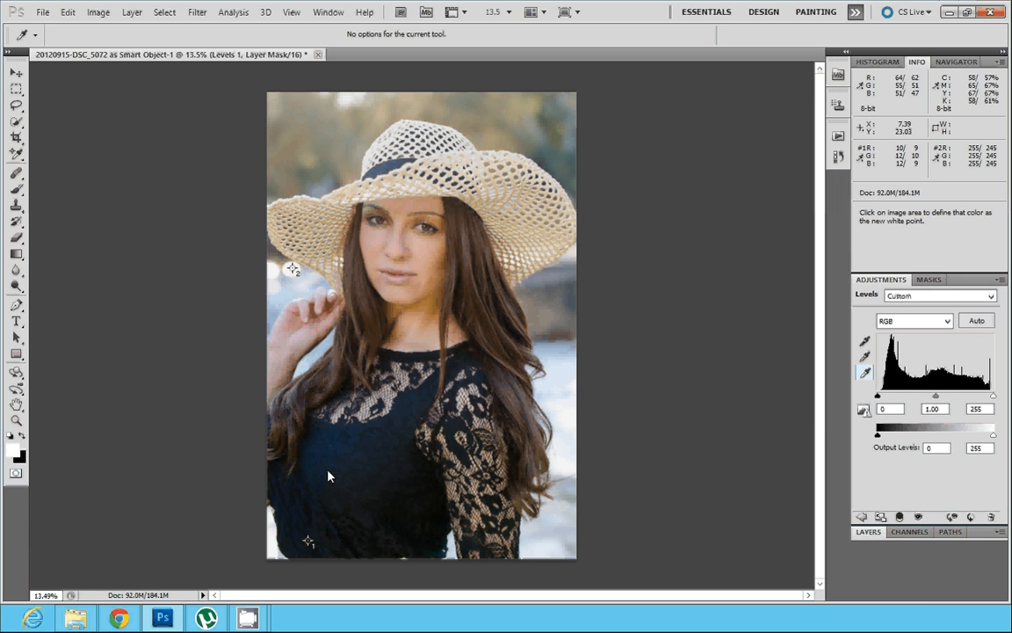
{"action": "left_click", "coordinate": [16, 153]}
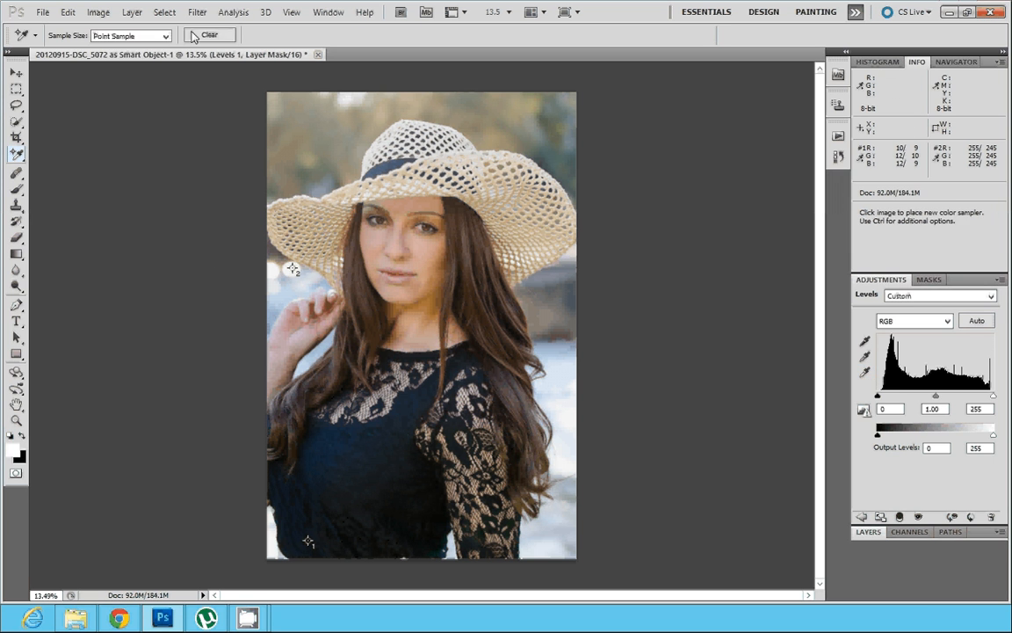
{"action": "left_click", "coordinate": [209, 34]}
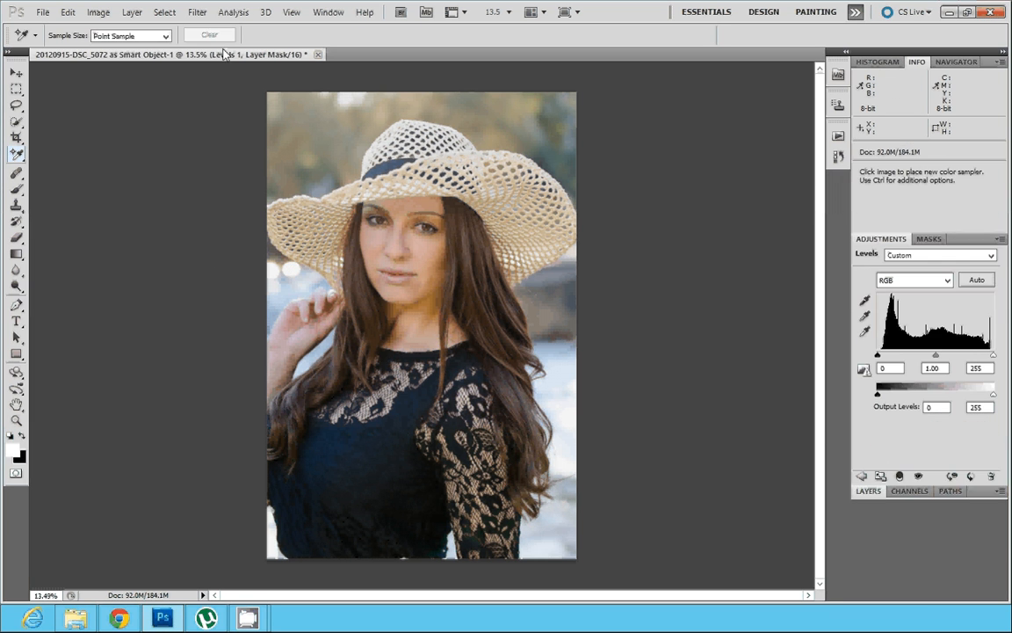
- Compare the portrait with and without the Levels 1 correction by toggling the layer's visibility, leaving it shown
{"action": "left_click", "coordinate": [868, 491]}
{"action": "left_click", "coordinate": [860, 311]}
{"action": "left_click", "coordinate": [860, 311]}
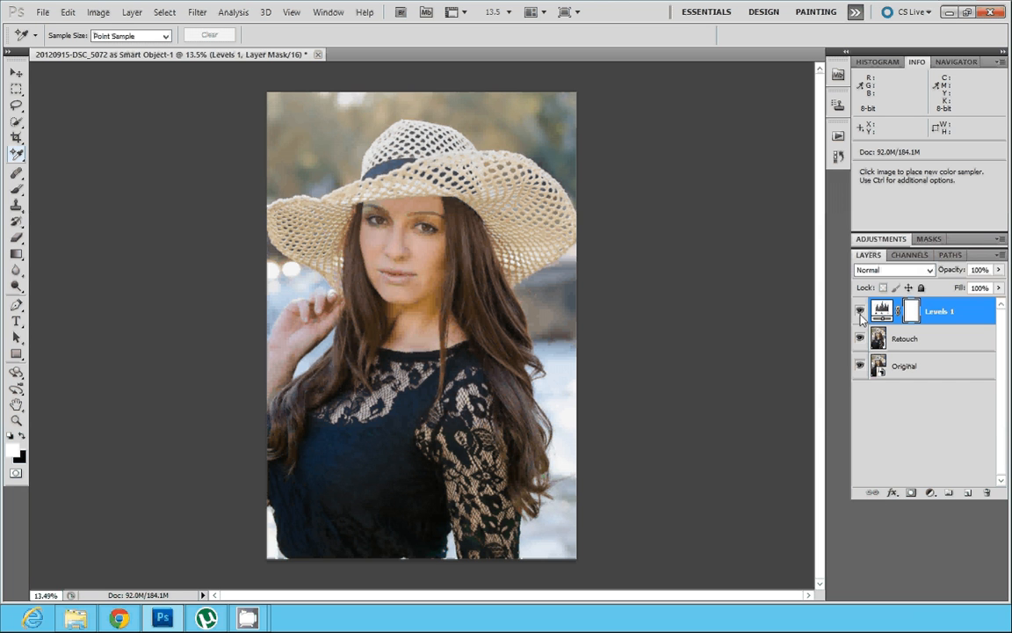
{"action": "left_click", "coordinate": [860, 311]}
{"action": "left_click", "coordinate": [860, 312]}
{"action": "left_click", "coordinate": [860, 312]}
{"action": "left_click", "coordinate": [861, 314]}
{"action": "left_click", "coordinate": [861, 315]}
{"action": "left_click", "coordinate": [861, 314]}
{"action": "left_click", "coordinate": [860, 312]}
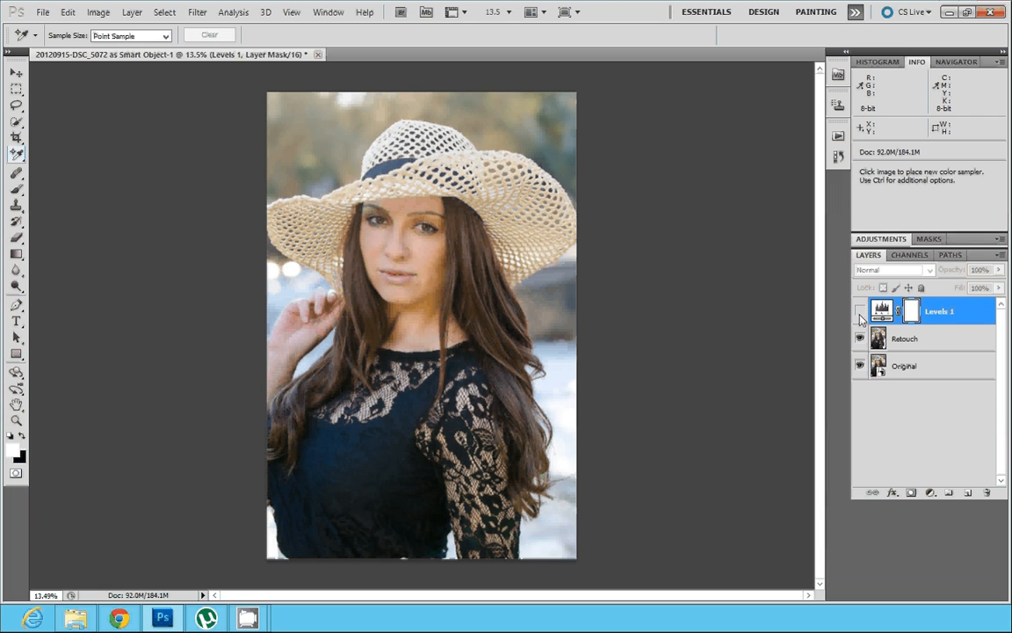
{"action": "left_click", "coordinate": [860, 312]}
{"action": "left_click", "coordinate": [861, 314]}
{"action": "left_click", "coordinate": [861, 313]}
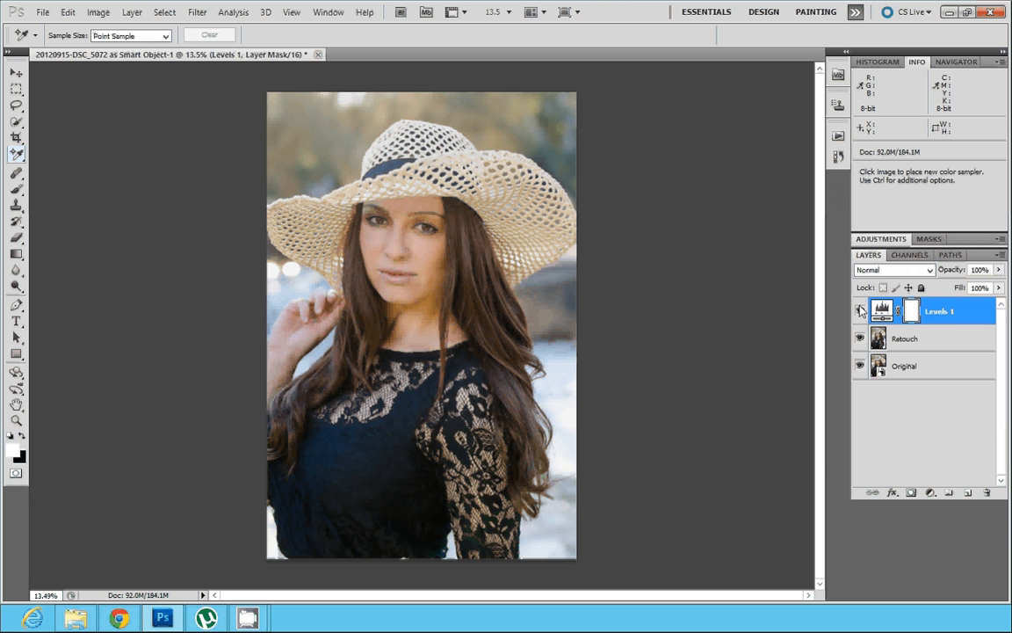
{"action": "left_click", "coordinate": [860, 311]}
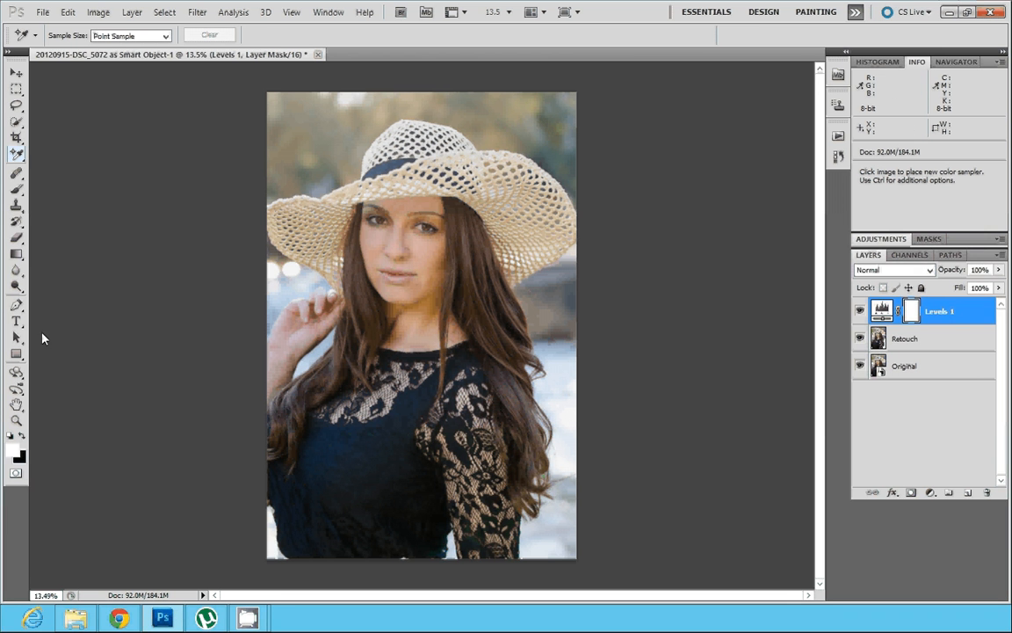
- Add a new layer above Levels 1 and fill the entire canvas on it with gray
{"action": "left_click", "coordinate": [17, 72]}
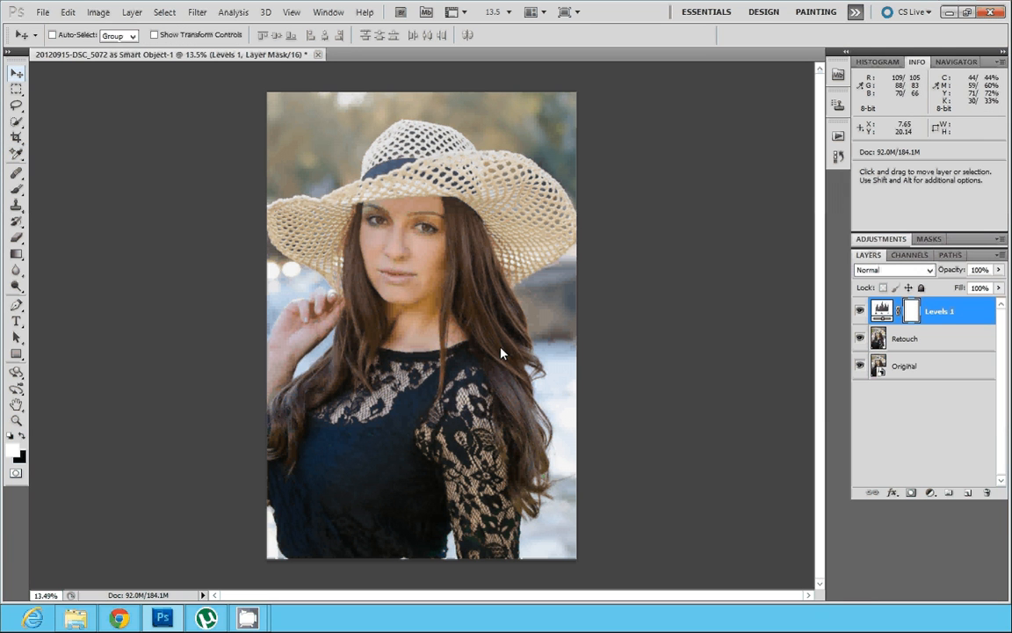
{"action": "left_click", "coordinate": [968, 494]}
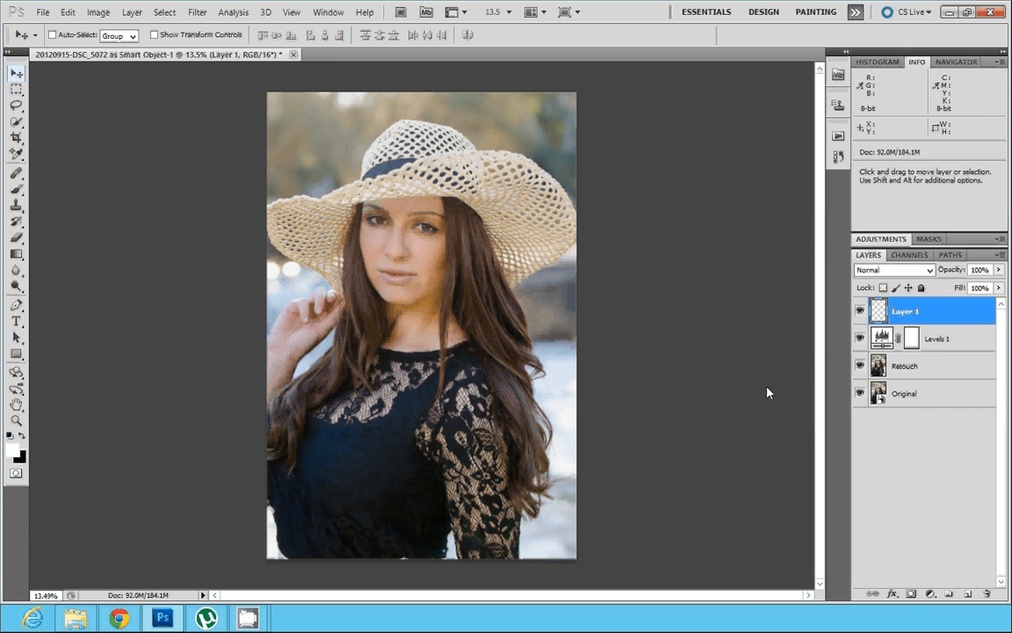
{"action": "key", "text": "ctrl+a"}
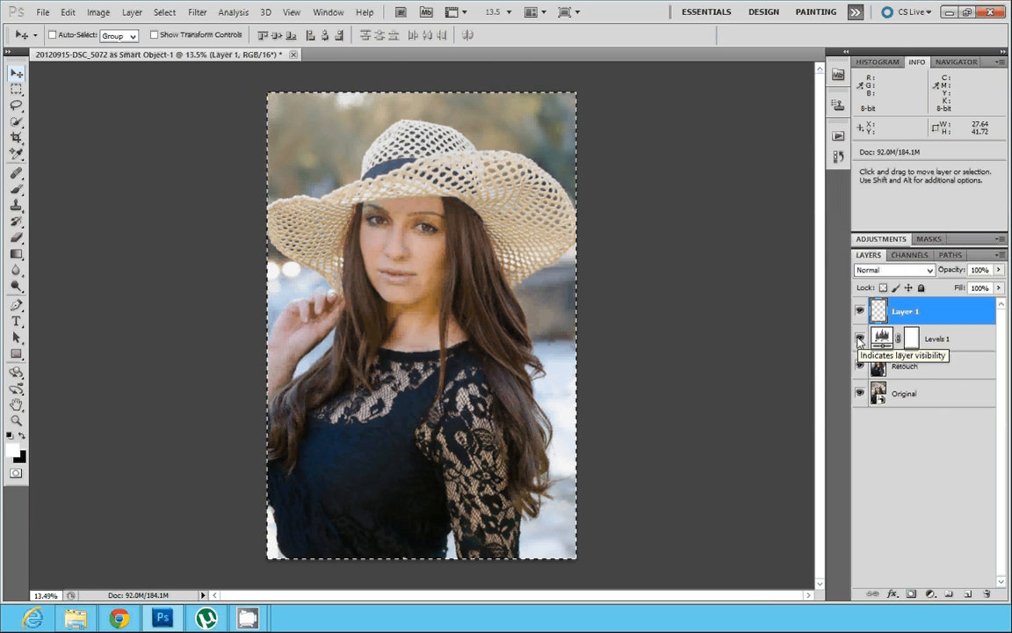
{"action": "key", "text": "m"}
{"action": "right_click", "coordinate": [437, 245]}
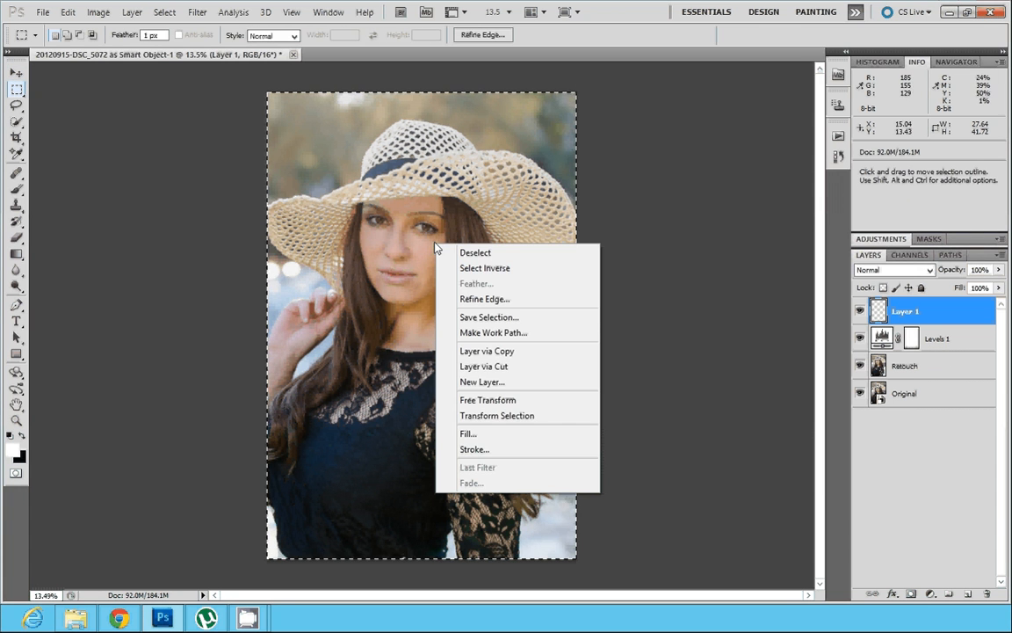
{"action": "left_click", "coordinate": [495, 434]}
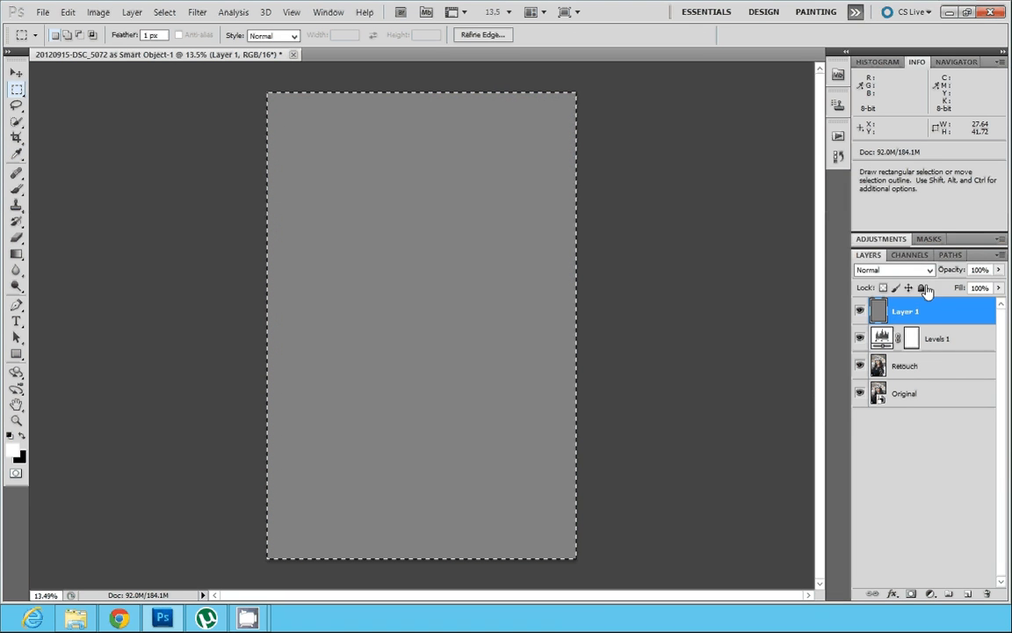
- Blend the gray layer in Soft Light mode to show its neutral effect, and delete that layer
{"action": "left_click", "coordinate": [928, 271]}
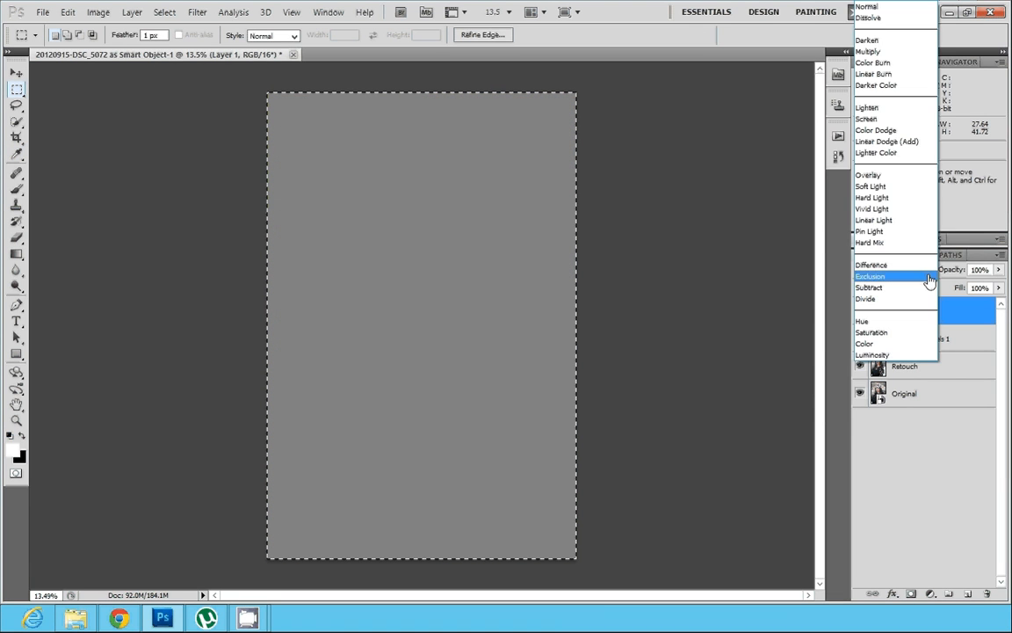
{"action": "left_click", "coordinate": [883, 186]}
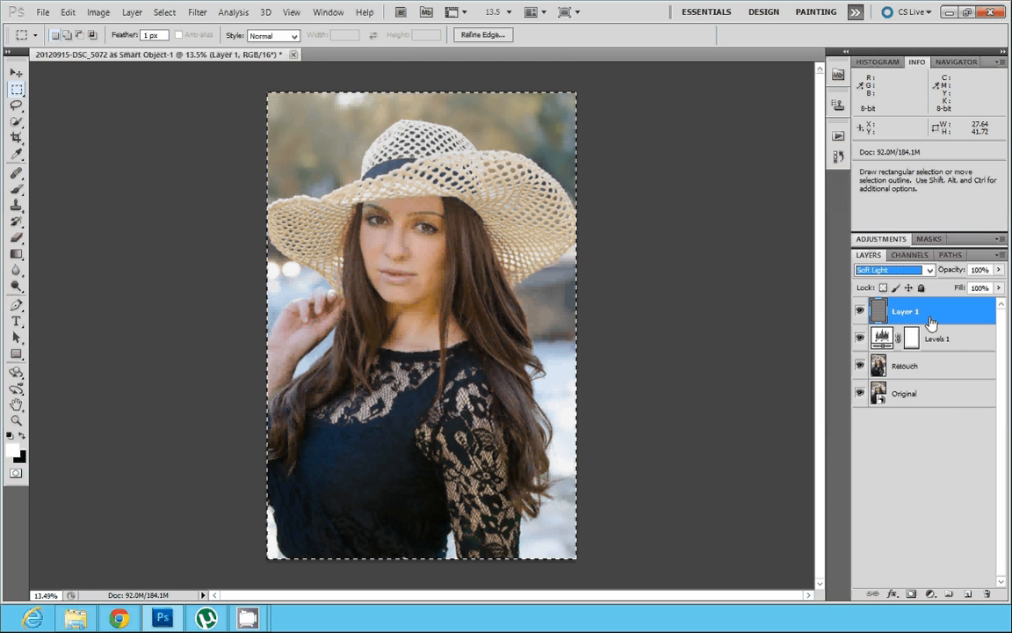
{"action": "left_click_drag", "start_coordinate": [927, 318], "coordinate": [994, 596]}
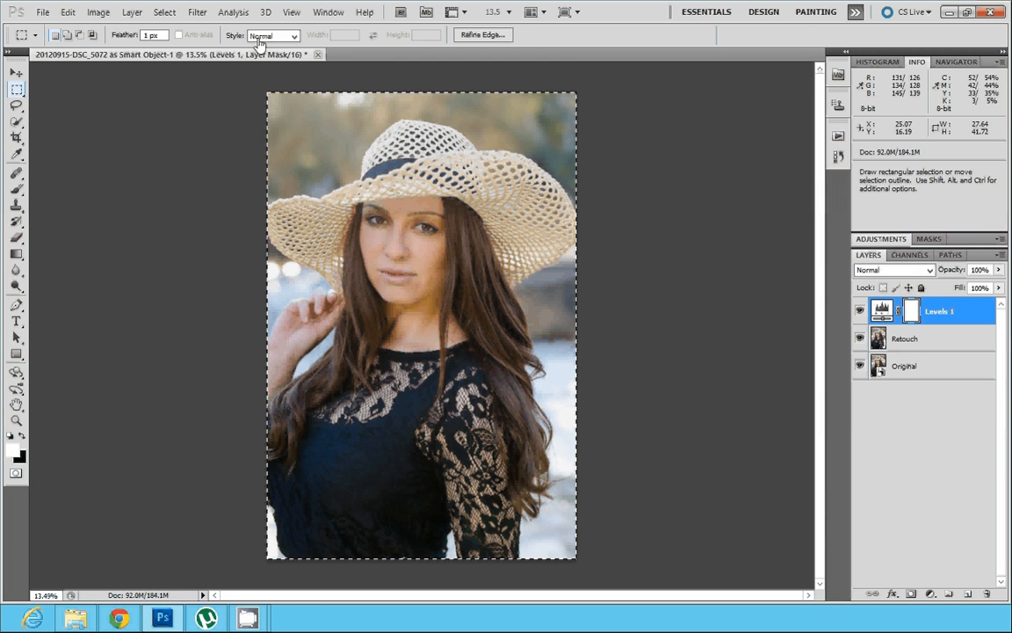
- Create a new layer above Levels 1 in Soft Light mode, filled with the Soft-Light-neutral color (50% gray)
{"action": "left_click", "coordinate": [131, 12]}
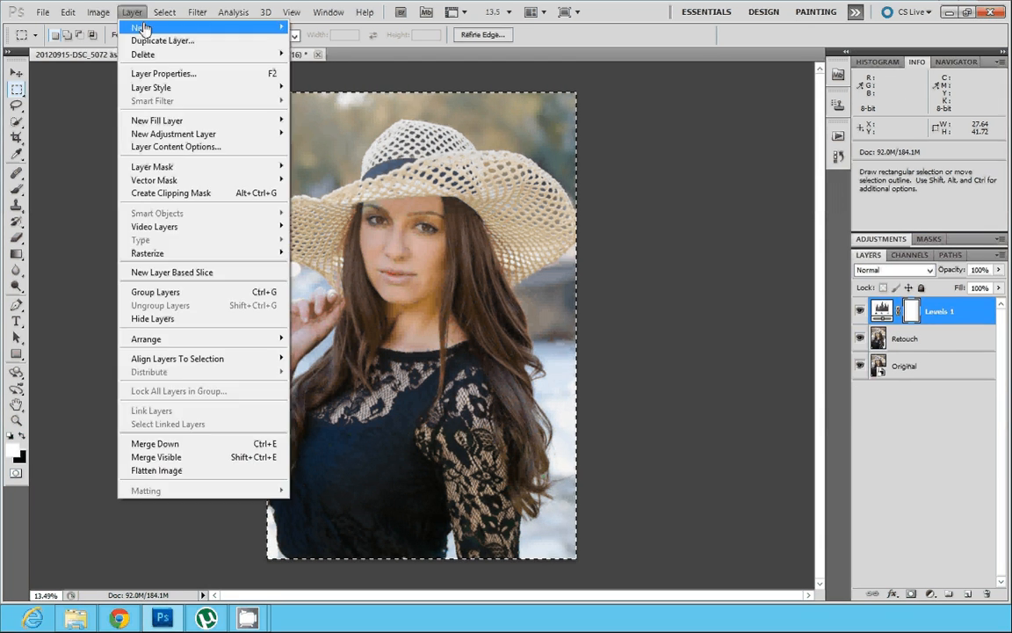
{"action": "mouse_move", "coordinate": [263, 26]}
{"action": "left_click", "coordinate": [381, 27]}
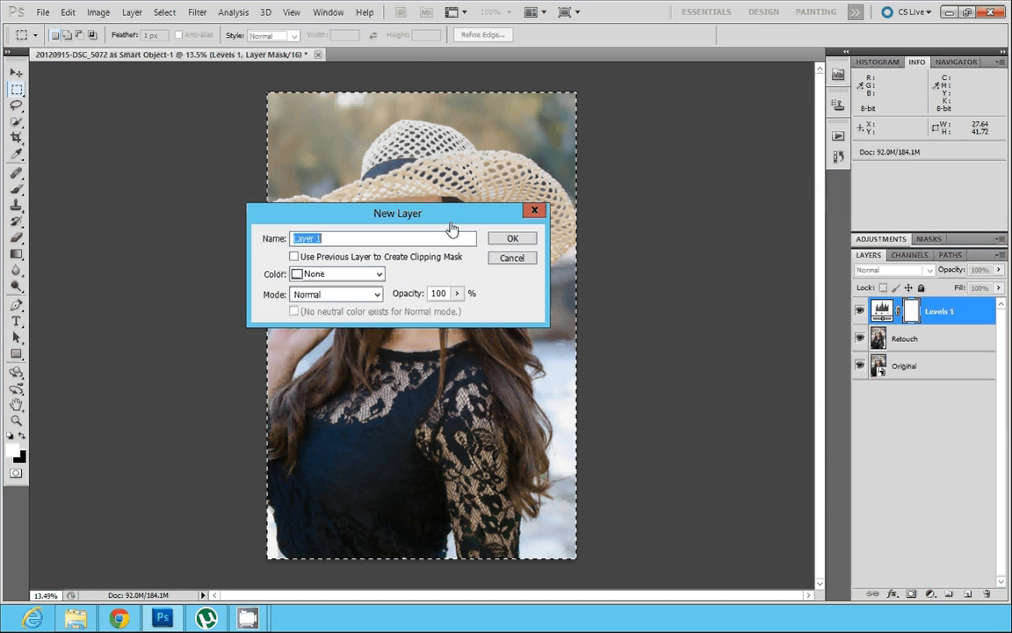
{"action": "left_click", "coordinate": [312, 296]}
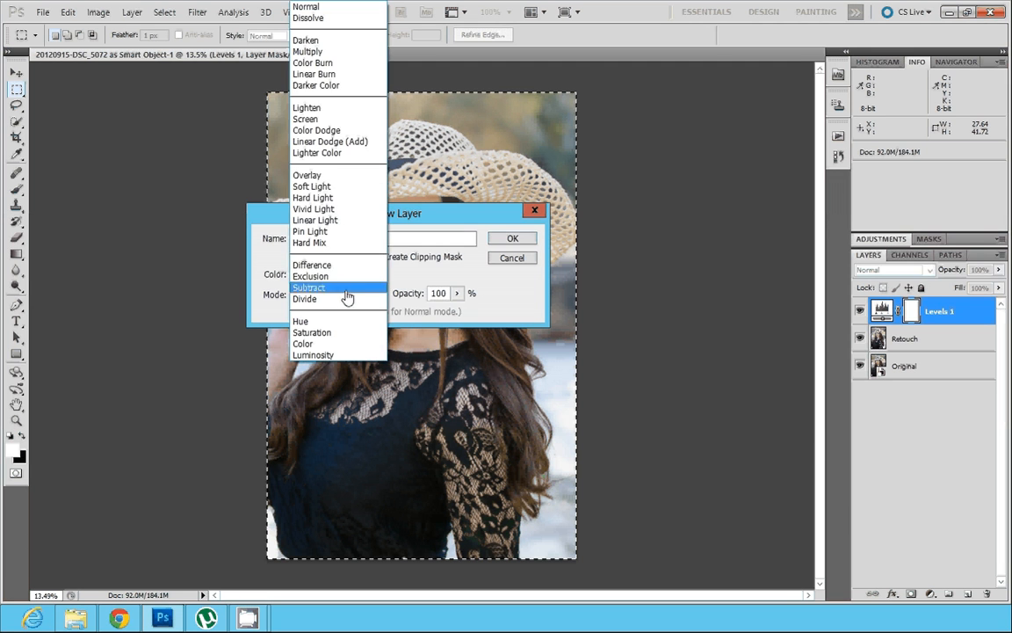
{"action": "left_click", "coordinate": [312, 186]}
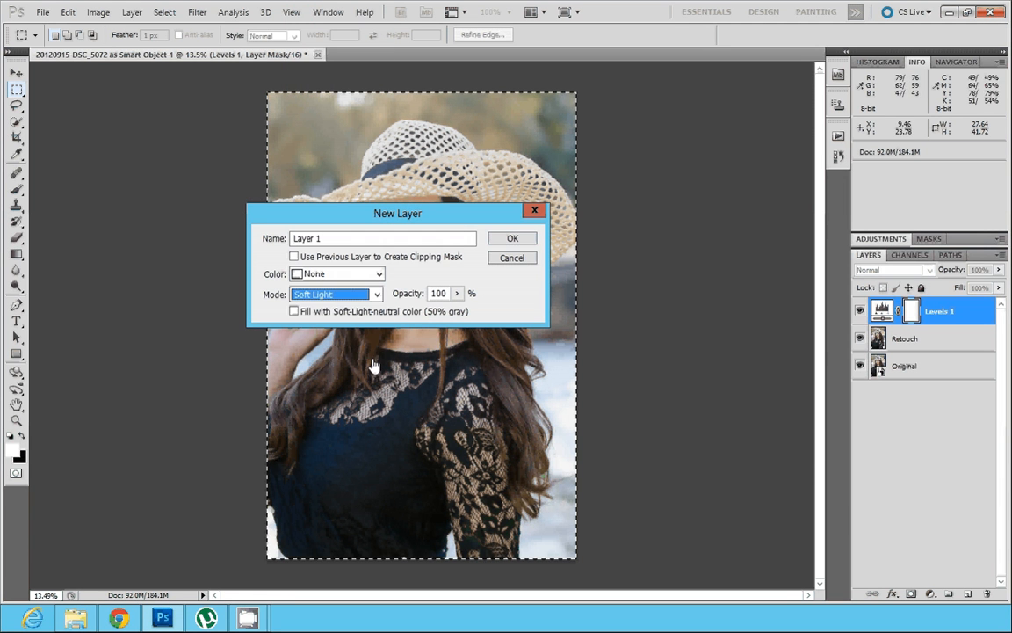
{"action": "left_click", "coordinate": [293, 311]}
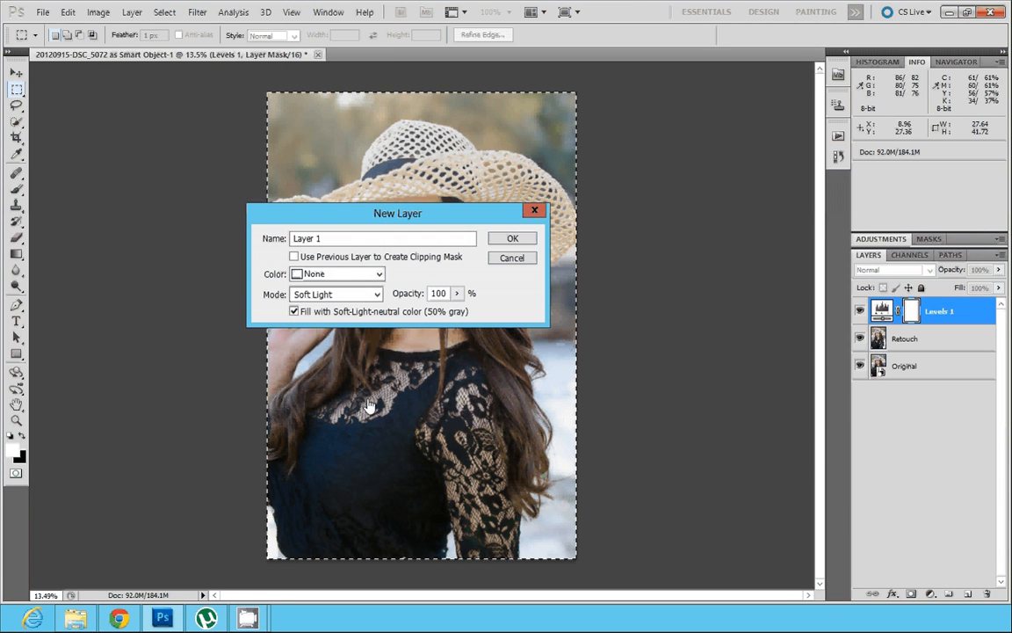
{"action": "left_click", "coordinate": [514, 240]}
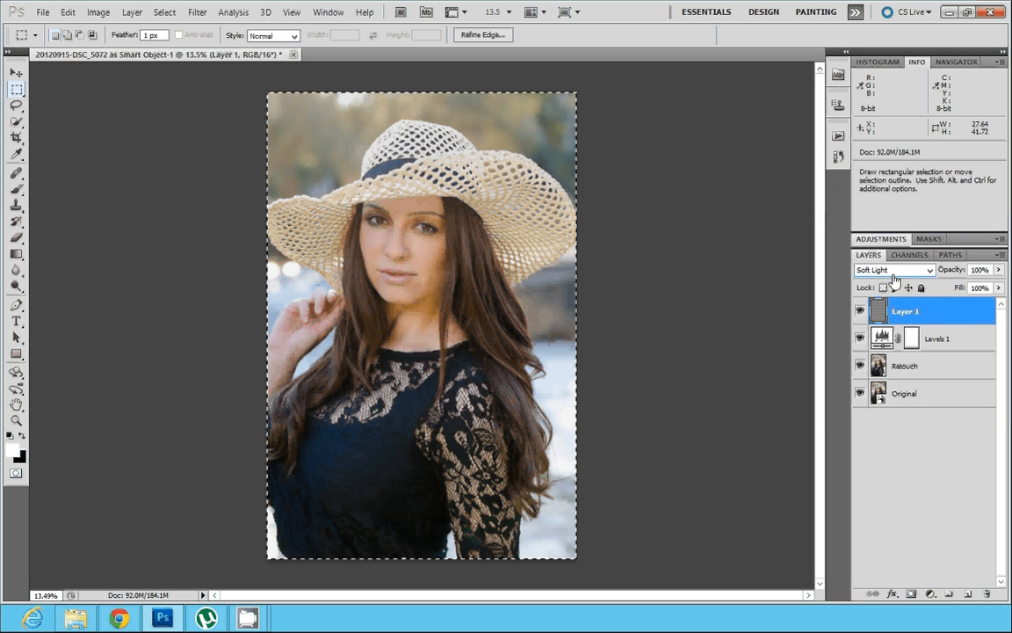
- Preview the gray layer in Normal mode, return it to Soft Light and deselect the canvas
{"action": "left_click", "coordinate": [893, 270]}
{"action": "left_click", "coordinate": [874, 16]}
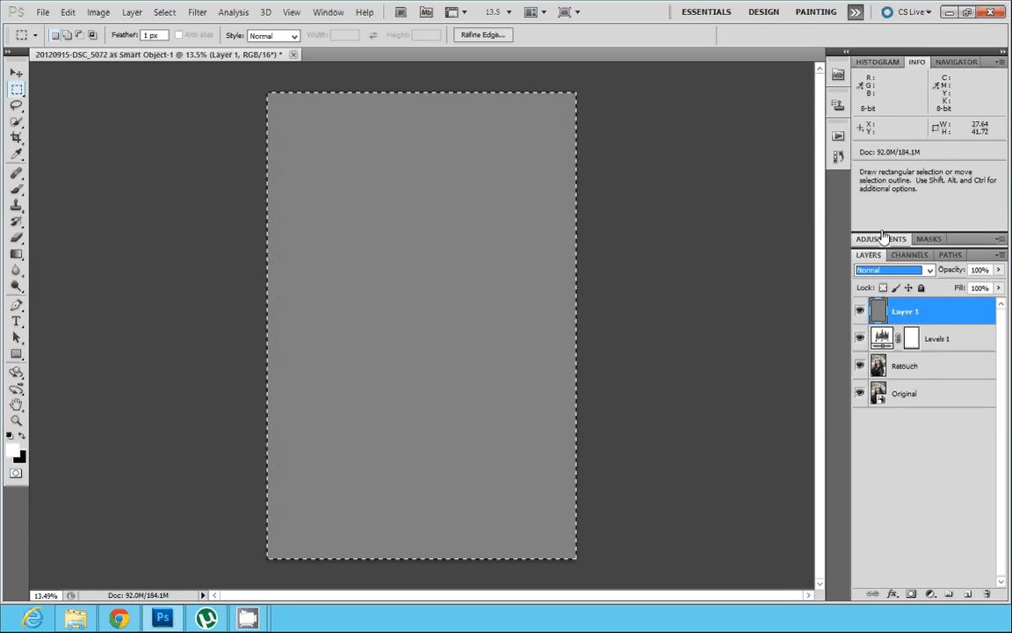
{"action": "left_click", "coordinate": [893, 269]}
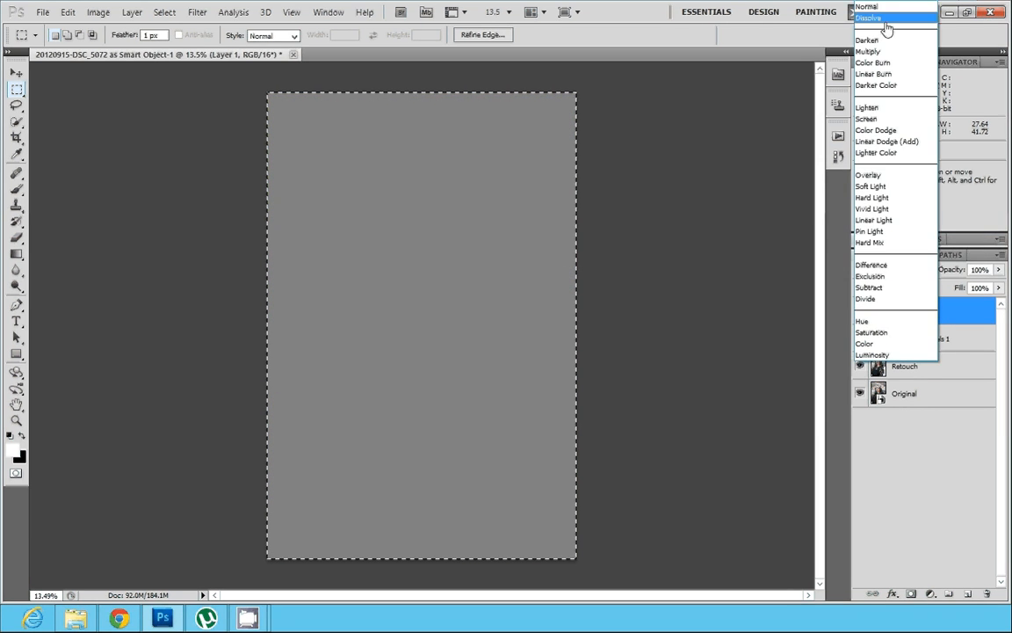
{"action": "left_click", "coordinate": [887, 186]}
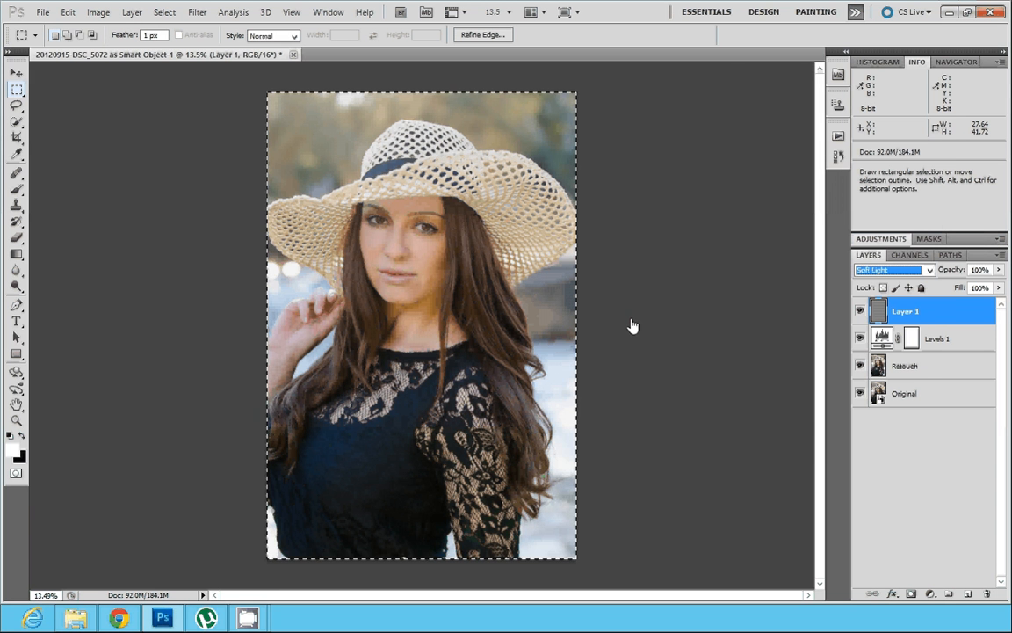
{"action": "left_click", "coordinate": [655, 337]}
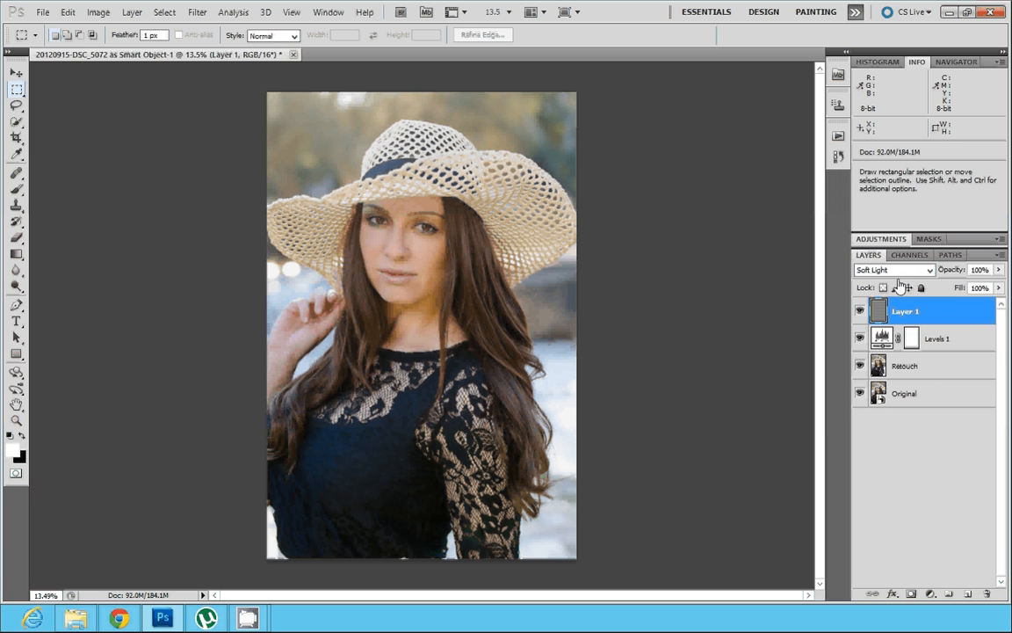
- Zoom in on the woman's face and set up the Brush tool with a soft tip, 74 px in size and 0% hardness
{"action": "left_click", "coordinate": [964, 62]}
{"action": "left_click_drag", "start_coordinate": [938, 220], "coordinate": [947, 220]}
{"action": "scroll", "coordinate": [919, 225], "scroll_direction": "up", "scroll_amount": 3}
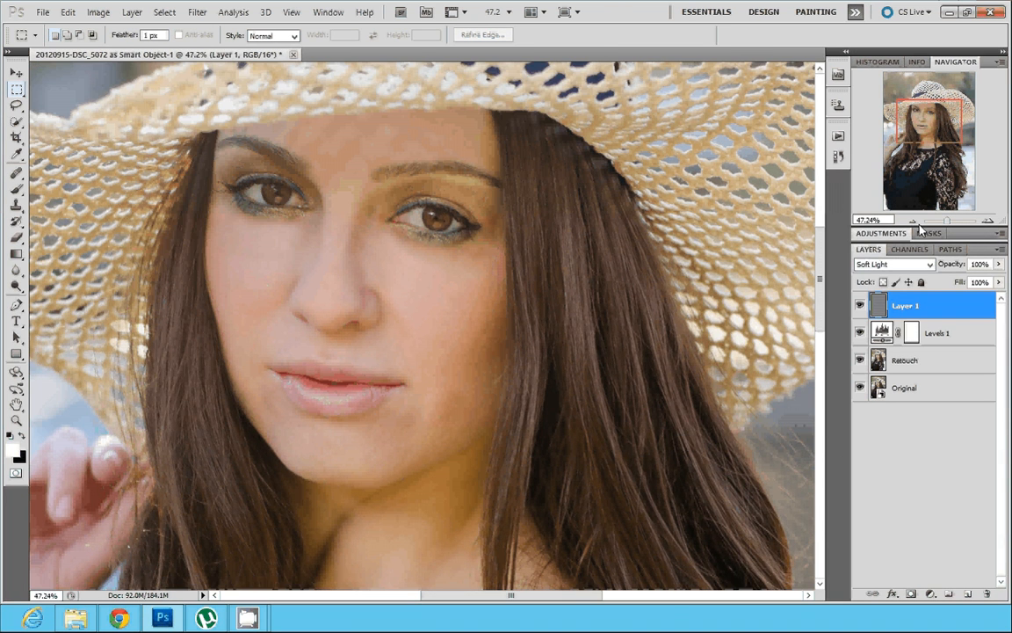
{"action": "left_click", "coordinate": [16, 187]}
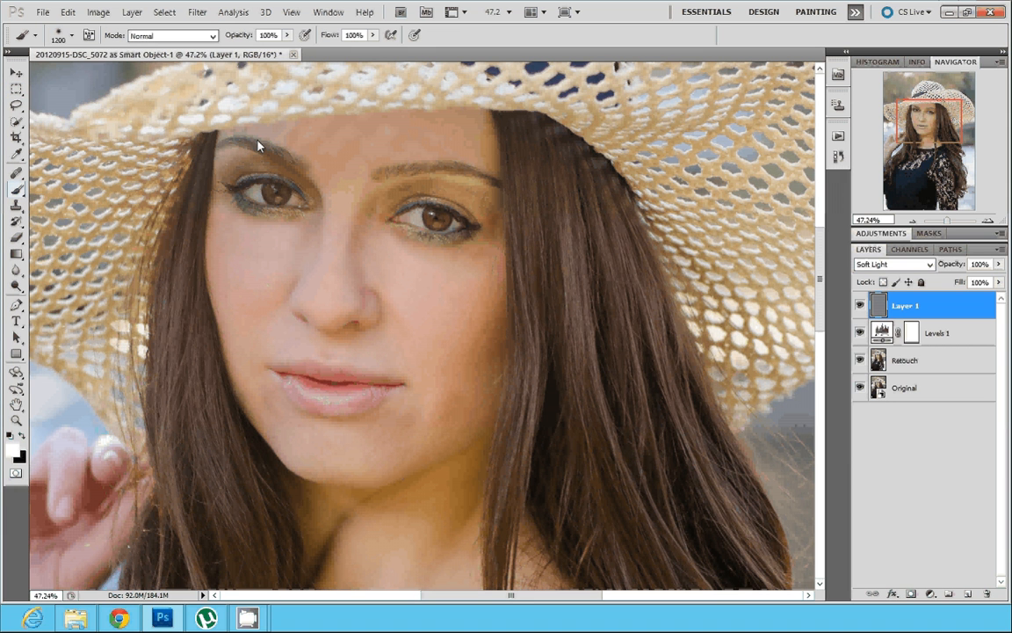
{"action": "left_click", "coordinate": [72, 35]}
{"action": "left_click", "coordinate": [71, 77]}
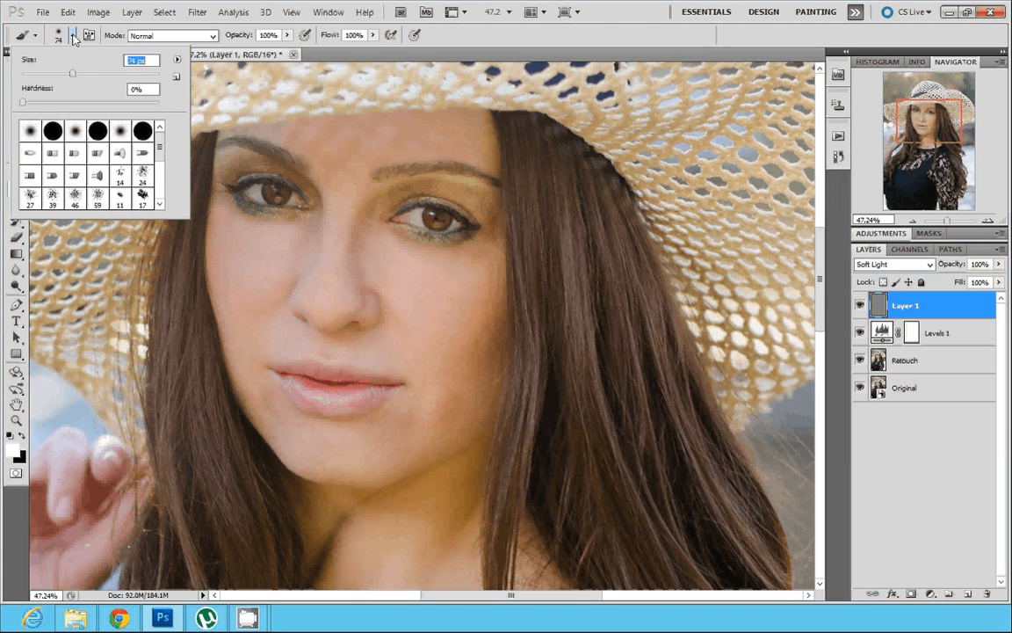
{"action": "left_click", "coordinate": [73, 35]}
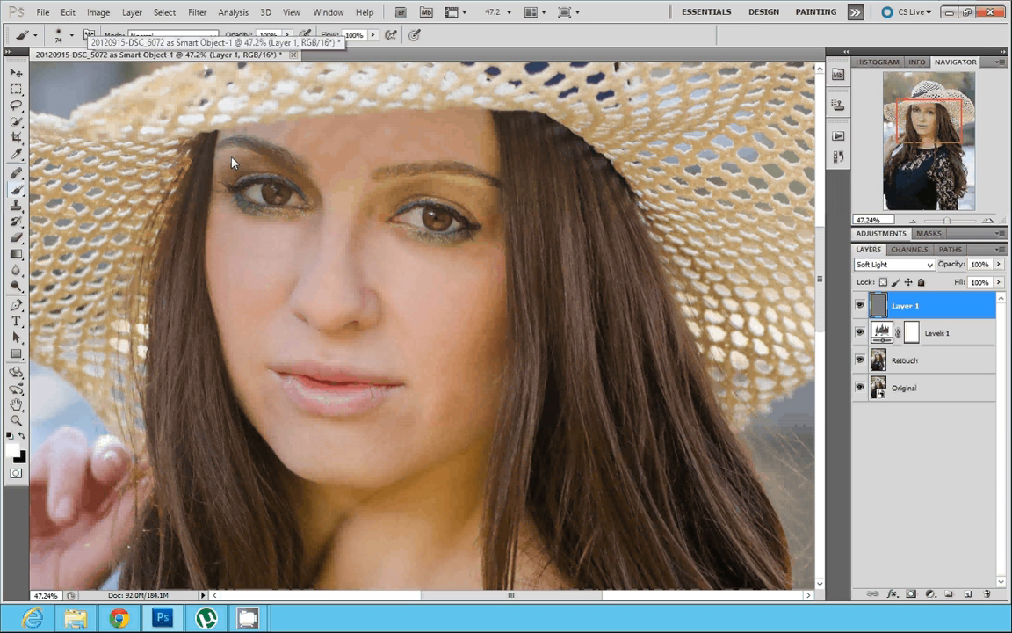
- Try out different opacity values for the brush
{"action": "key", "text": "8"}
{"action": "key", "text": "8"}
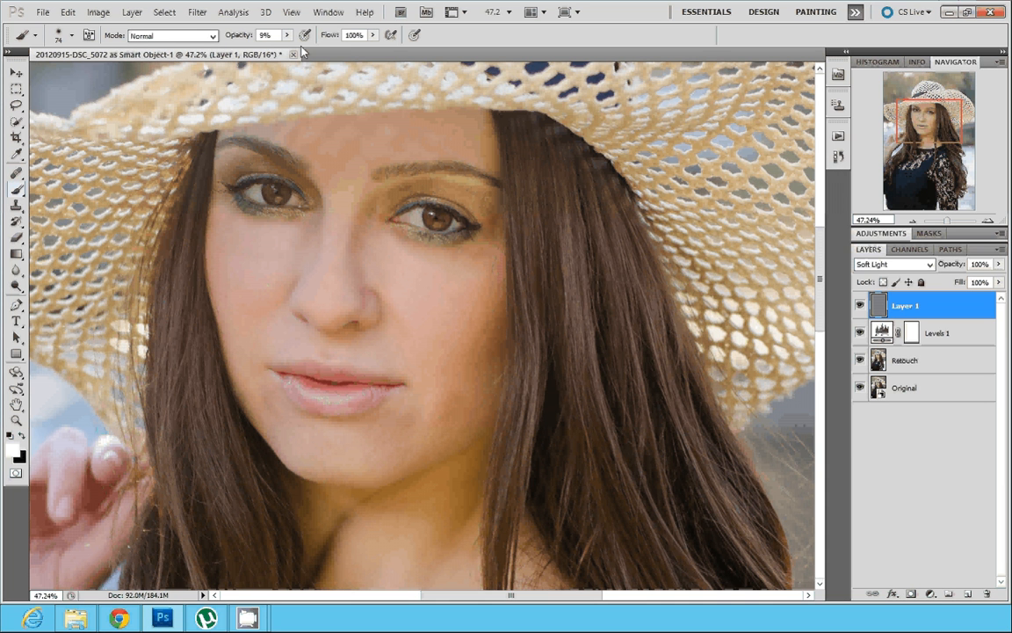
{"action": "key", "text": "2"}
{"action": "key", "text": "3"}
{"action": "key", "text": "4"}
{"action": "key", "text": "5"}
{"action": "key", "text": "5"}
{"action": "key", "text": "0"}
{"action": "key", "text": "9"}
{"action": "key", "text": "0"}
{"action": "key", "text": "0"}
{"action": "key", "text": "9"}
- Paint faint white test strokes around both eyes on the Soft Light gray layer
{"action": "left_click", "coordinate": [414, 37]}
{"action": "left_click_drag", "start_coordinate": [455, 233], "coordinate": [381, 230]}
{"action": "left_click_drag", "start_coordinate": [252, 195], "coordinate": [306, 209]}
- With a 400 px brush at 100% opacity, paint white over the face and black over the hair beside it on the gray layer
{"action": "left_click_drag", "start_coordinate": [286, 35], "coordinate": [362, 57]}
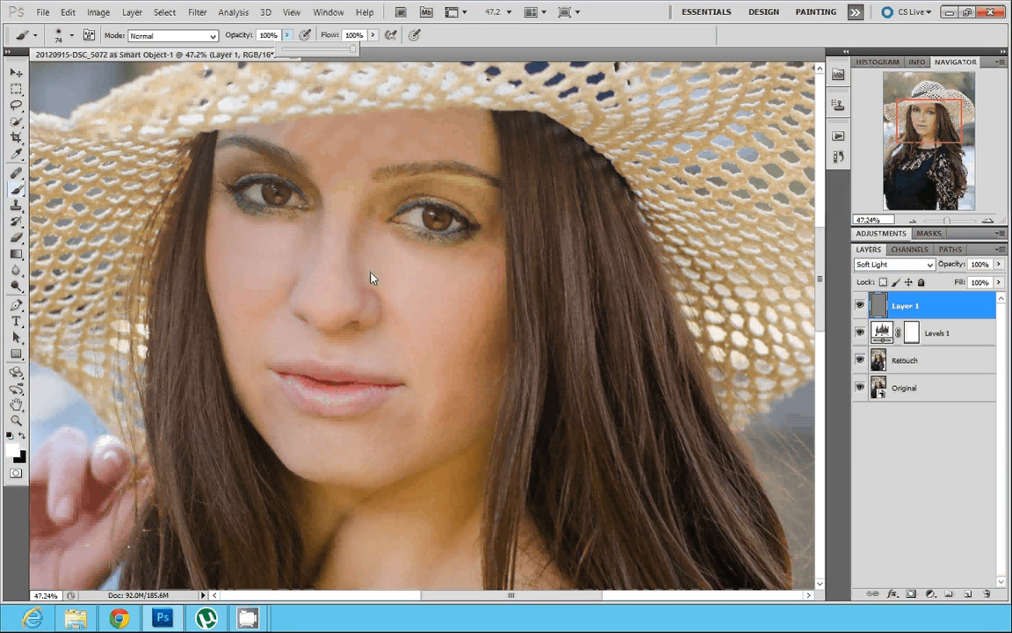
{"action": "key", "text": "]"}
{"action": "mouse_move", "coordinate": [370, 273]}
{"action": "left_mouse_down"}
{"action": "mouse_move", "coordinate": [341, 268]}
{"action": "mouse_move", "coordinate": [372, 280]}
{"action": "mouse_move", "coordinate": [327, 194]}
{"action": "mouse_move", "coordinate": [394, 250]}
{"action": "mouse_move", "coordinate": [402, 348]}
{"action": "left_mouse_up"}
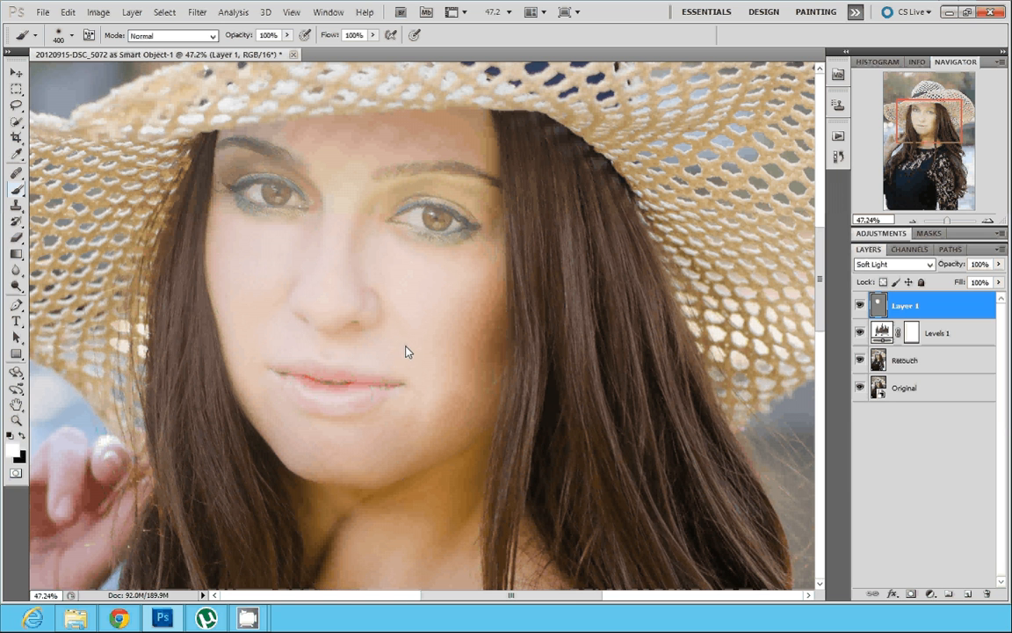
{"action": "key", "text": "x"}
{"action": "key", "text": "x"}
{"action": "key", "text": "x"}
{"action": "key", "text": "x"}
{"action": "left_click", "coordinate": [483, 309]}
{"action": "left_click", "coordinate": [232, 295]}
{"action": "key", "text": "x"}
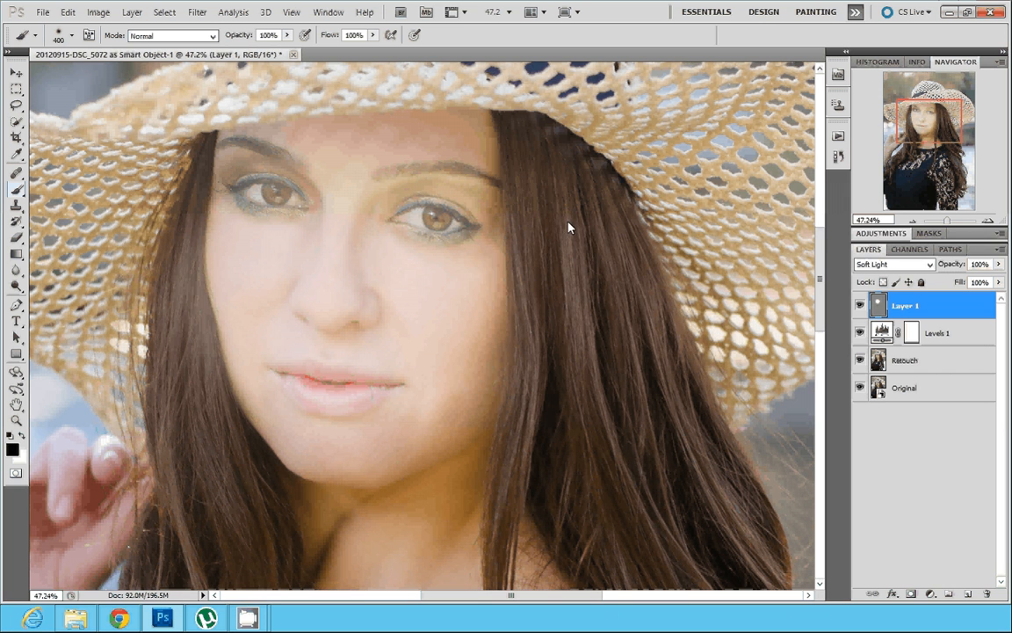
{"action": "mouse_move", "coordinate": [569, 228]}
{"action": "left_mouse_down"}
{"action": "mouse_move", "coordinate": [531, 209]}
{"action": "mouse_move", "coordinate": [654, 235]}
{"action": "left_mouse_up"}
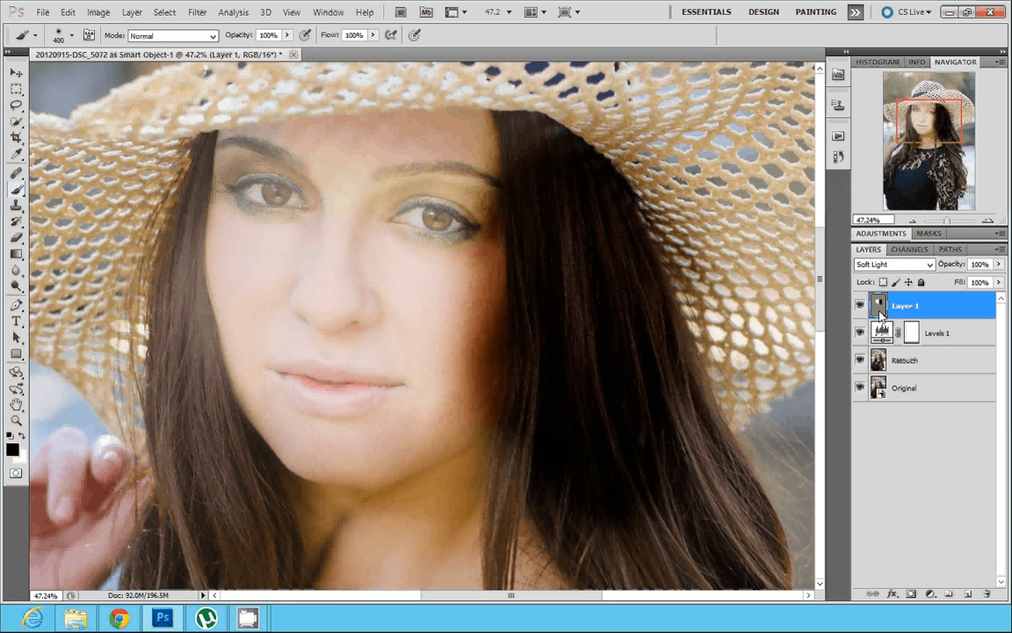
- Display the painted gray layer in Normal mode to reveal its strokes, and delete the layer
{"action": "left_click", "coordinate": [894, 264]}
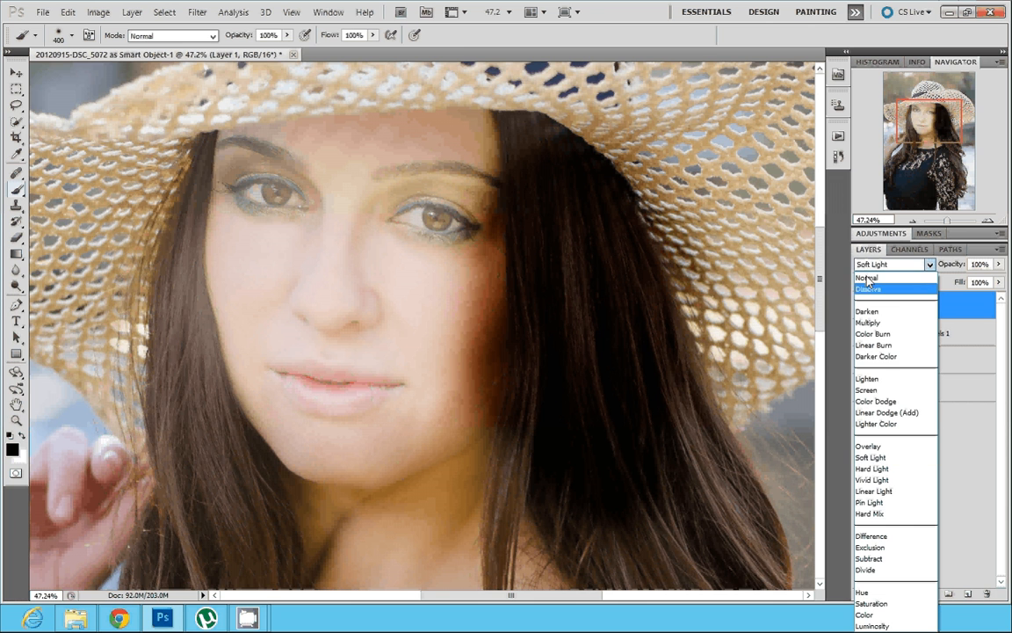
{"action": "left_click", "coordinate": [866, 278]}
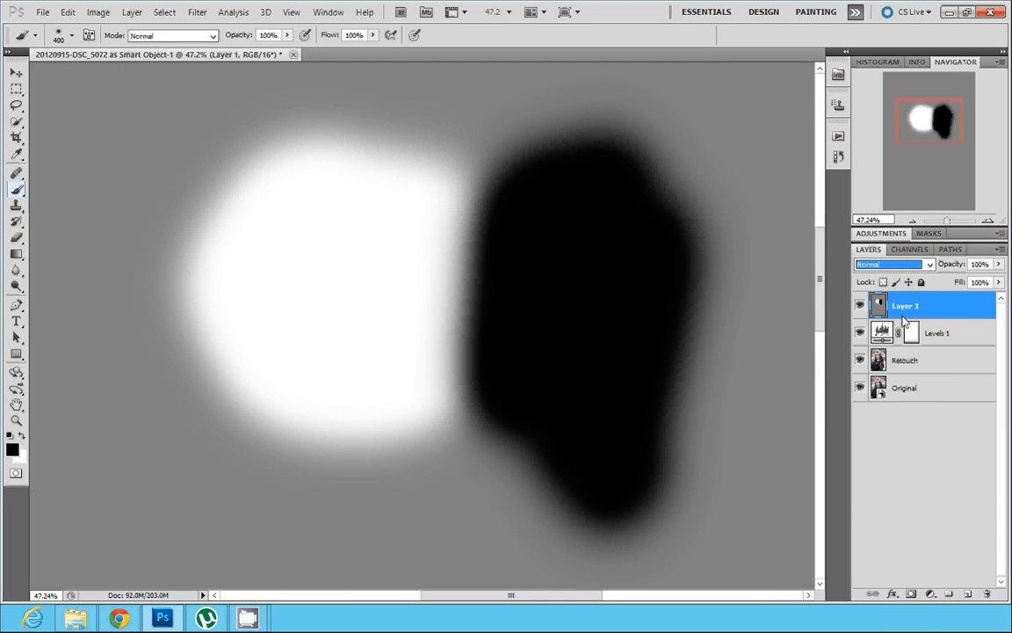
{"action": "left_click", "coordinate": [894, 264]}
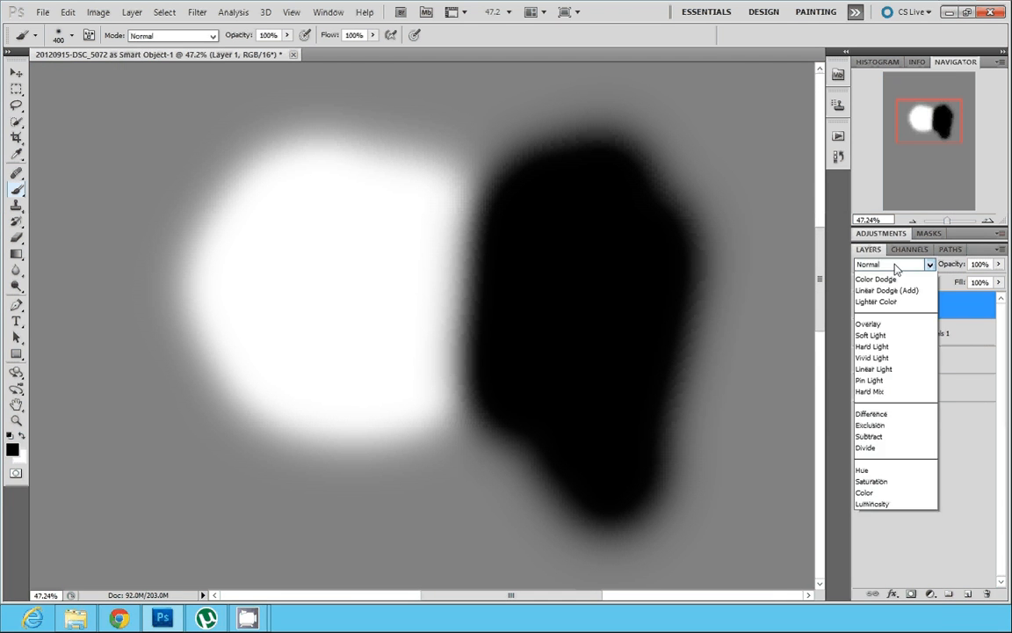
{"action": "left_click", "coordinate": [949, 306]}
{"action": "left_click_drag", "start_coordinate": [949, 306], "coordinate": [985, 594]}
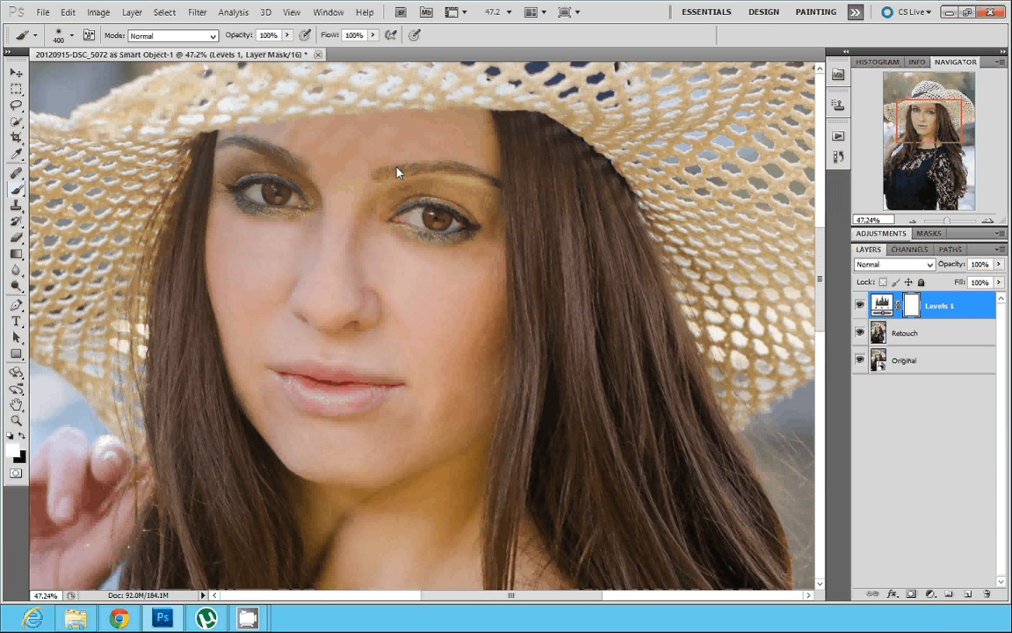
- Create a new layer named D&B above Levels 1 in Soft Light mode, filled with the neutral 50% gray
{"action": "key", "text": "ctrl+shift+n"}
{"action": "type", "text": "Do"}
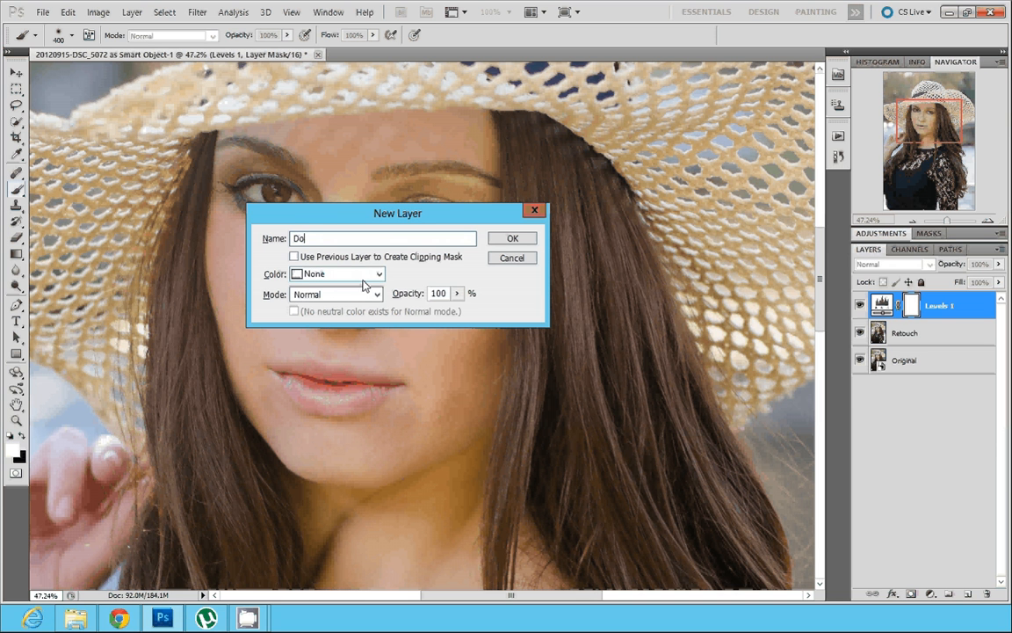
{"action": "key", "text": "BackSpace"}
{"action": "type", "text": "&B"}
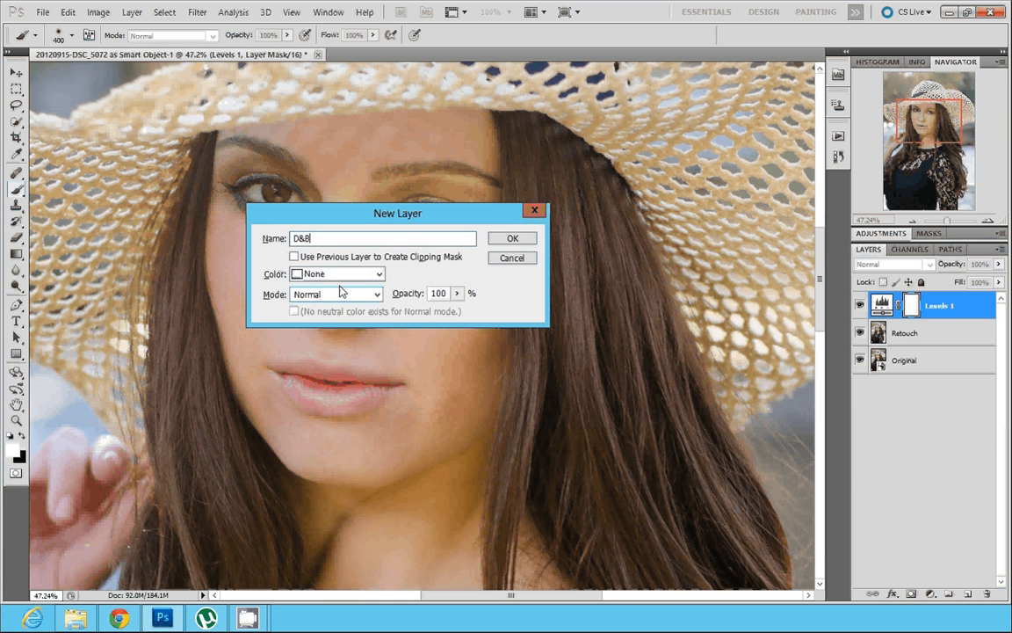
{"action": "left_click", "coordinate": [324, 294]}
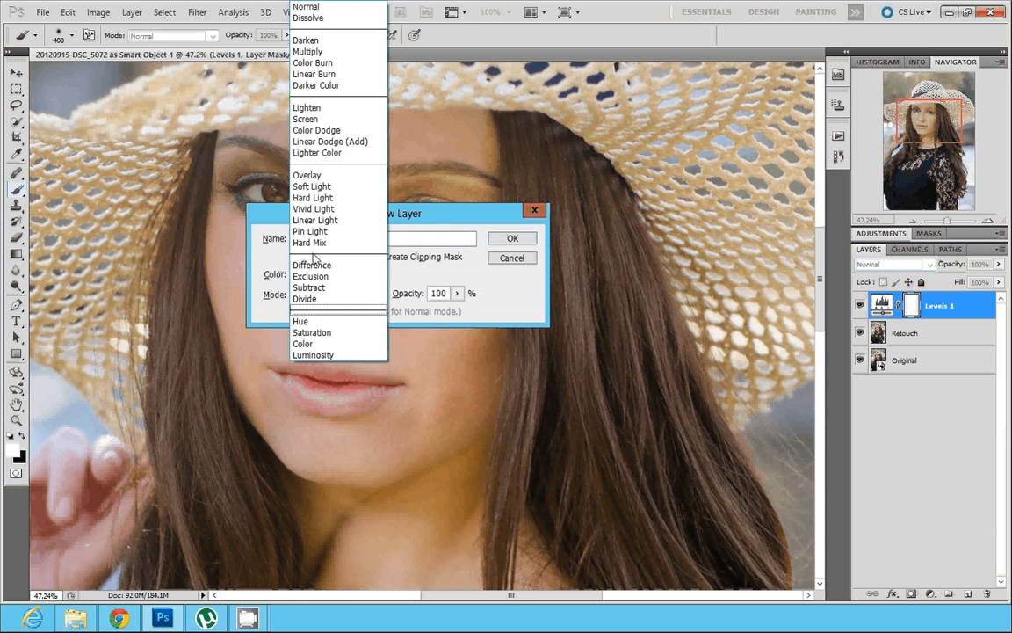
{"action": "left_click", "coordinate": [322, 188]}
{"action": "left_click", "coordinate": [304, 314]}
{"action": "left_click", "coordinate": [514, 240]}
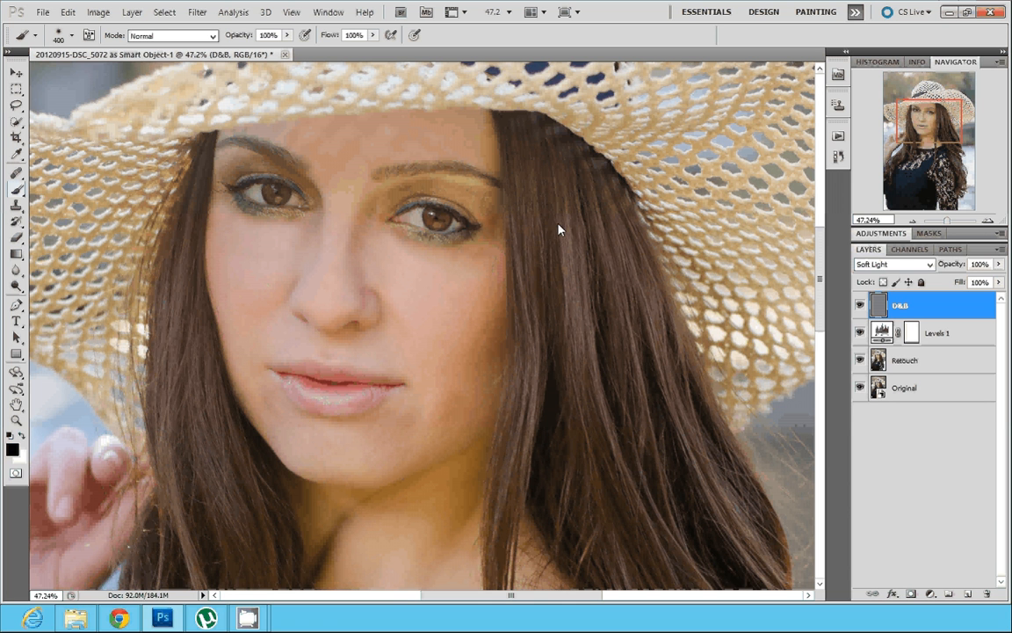
- Darken the hair on both sides of the face on the D&B layer with a black 400 px brush at 9% opacity
{"action": "left_click_drag", "start_coordinate": [560, 231], "coordinate": [604, 406]}
{"action": "key", "text": "ctrl+z"}
{"action": "key", "text": "9"}
{"action": "key", "text": "8"}
{"action": "key", "text": "0"}
{"action": "key", "text": "9"}
{"action": "mouse_move", "coordinate": [578, 223]}
{"action": "left_mouse_down"}
{"action": "mouse_move", "coordinate": [575, 291]}
{"action": "mouse_move", "coordinate": [633, 403]}
{"action": "mouse_move", "coordinate": [680, 559]}
{"action": "left_mouse_up"}
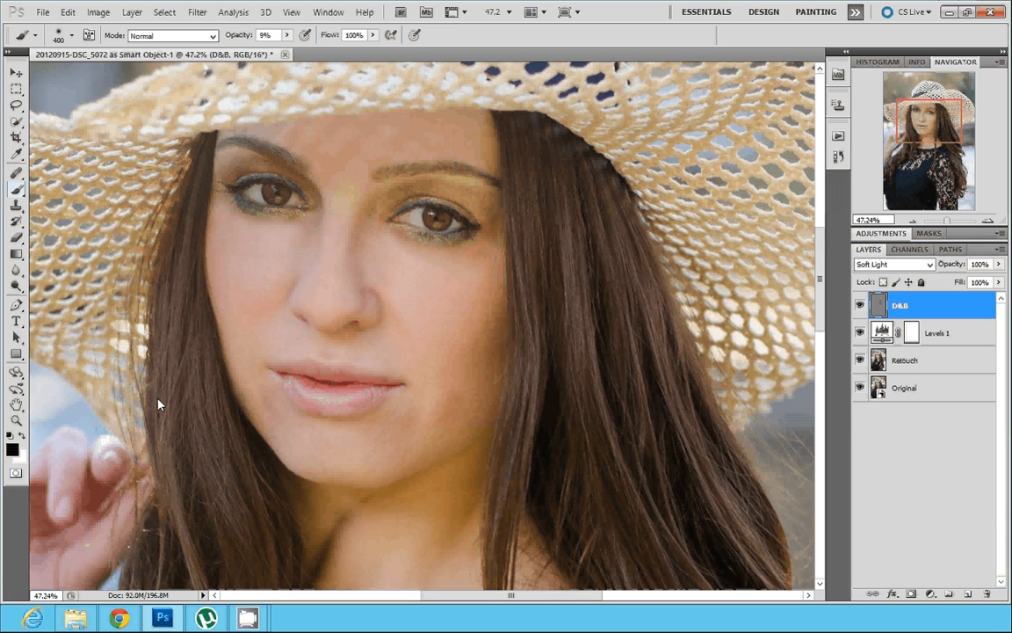
{"action": "scroll", "coordinate": [214, 492], "scroll_direction": "down", "scroll_amount": 5}
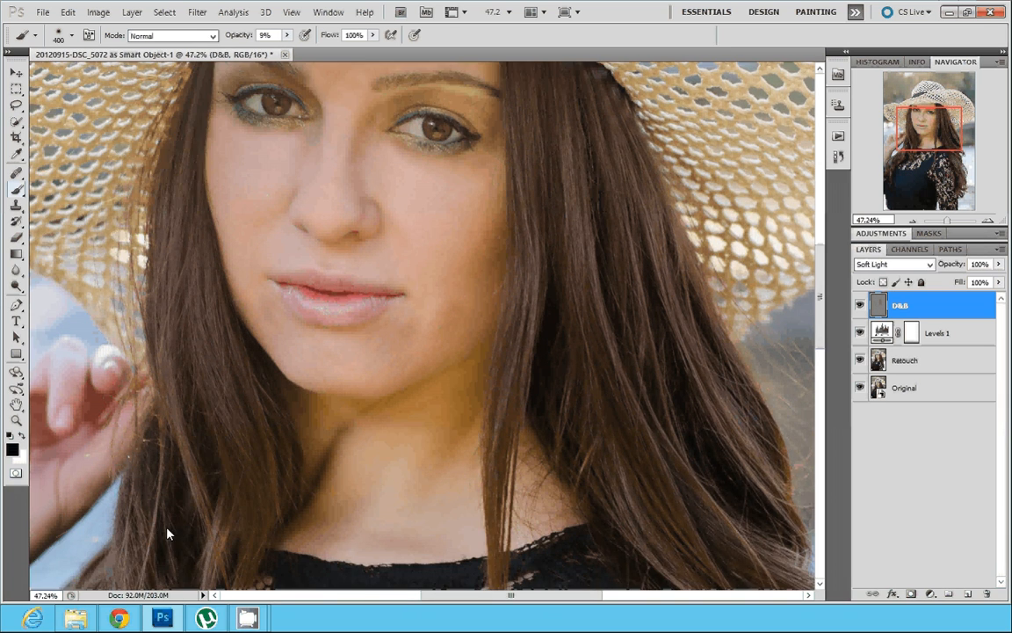
{"action": "scroll", "coordinate": [167, 527], "scroll_direction": "down", "scroll_amount": 8}
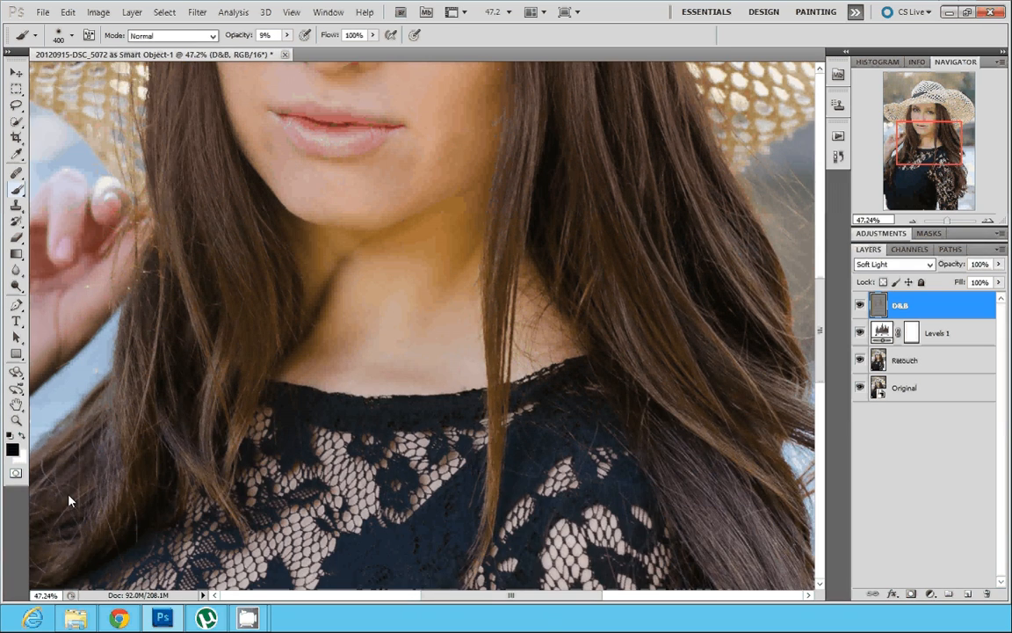
{"action": "scroll", "coordinate": [244, 380], "scroll_direction": "up", "scroll_amount": 3}
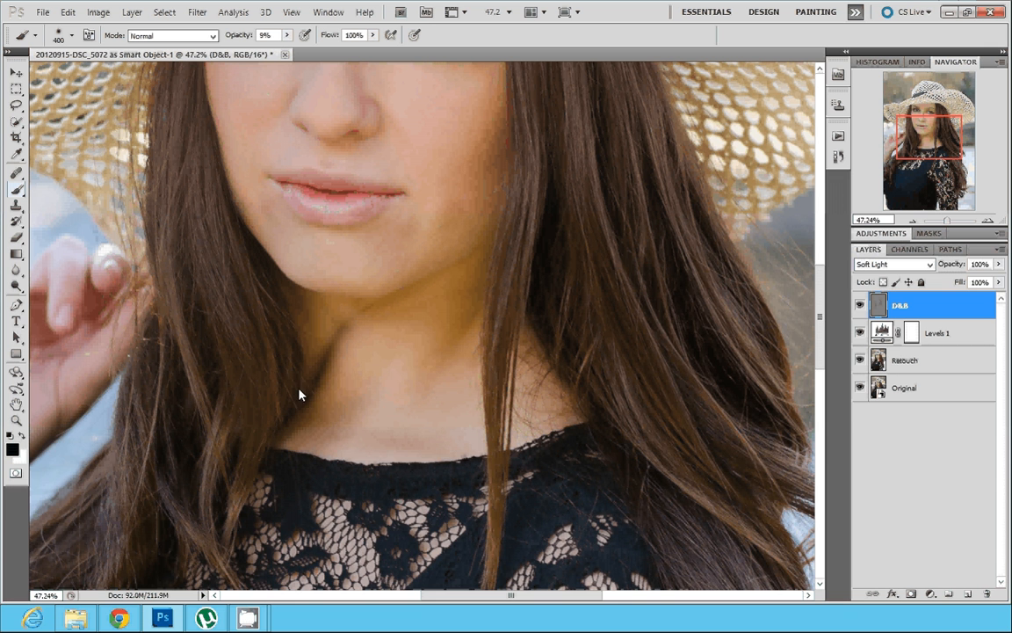
{"action": "scroll", "coordinate": [541, 444], "scroll_direction": "up", "scroll_amount": 5}
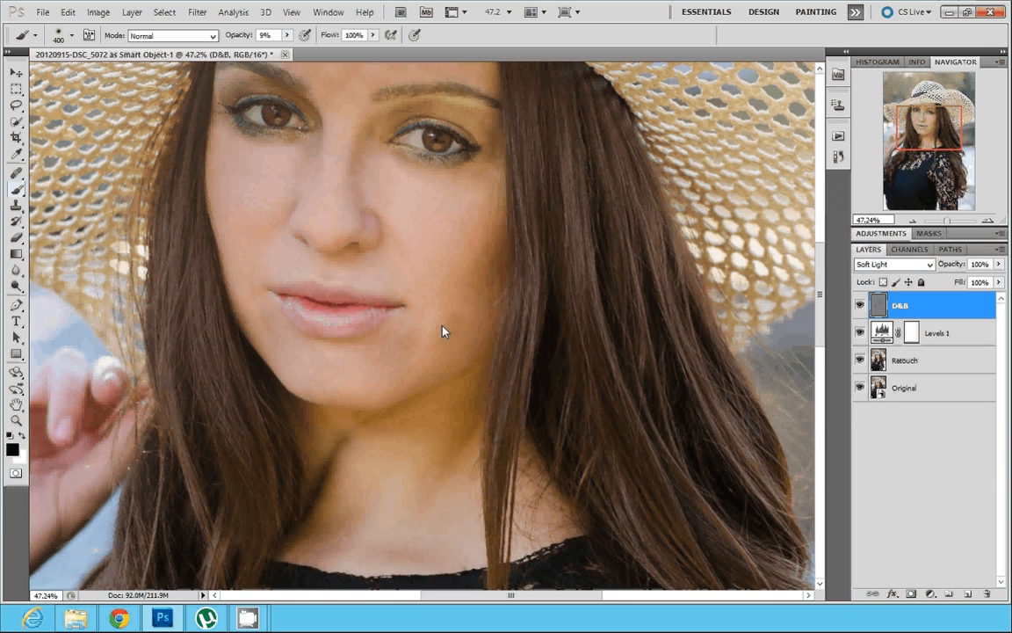
{"action": "left_click_drag", "start_coordinate": [190, 159], "coordinate": [224, 219]}
- Reduce the black brush to 50 px at 15% opacity and darken the contours around the eyes
{"action": "key", "text": "bracketleft"}
{"action": "key", "text": "bracketleft"}
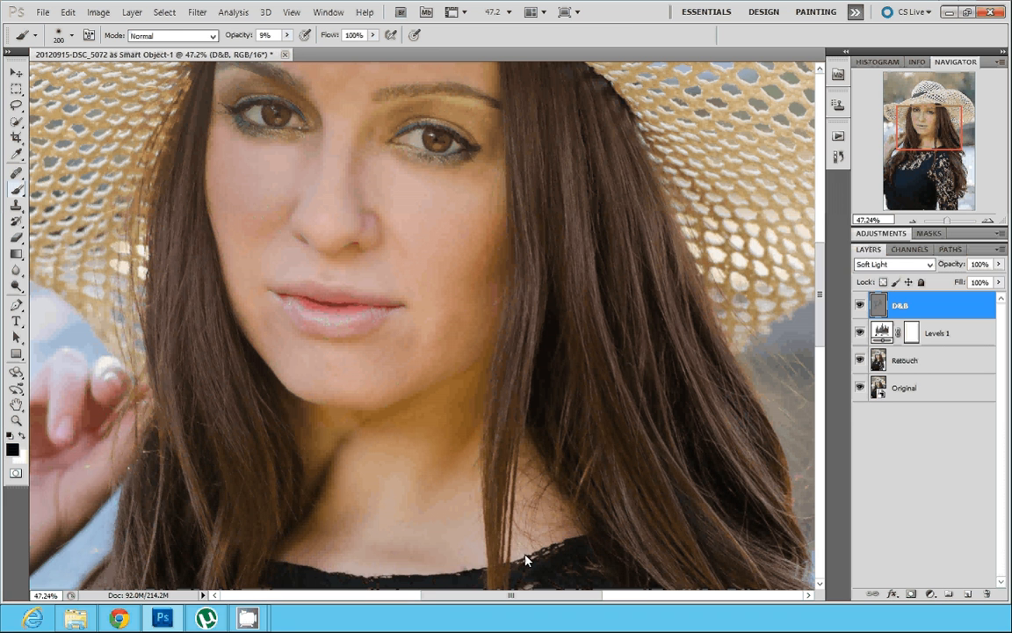
{"action": "scroll", "coordinate": [272, 360], "scroll_direction": "up", "scroll_amount": 3}
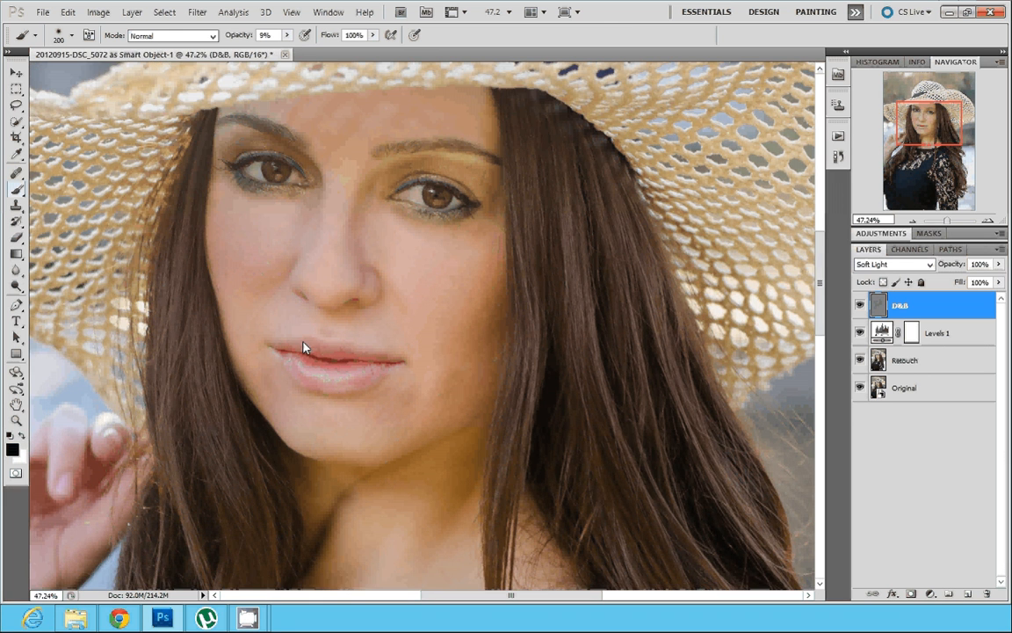
{"action": "key", "text": "bracketleft"}
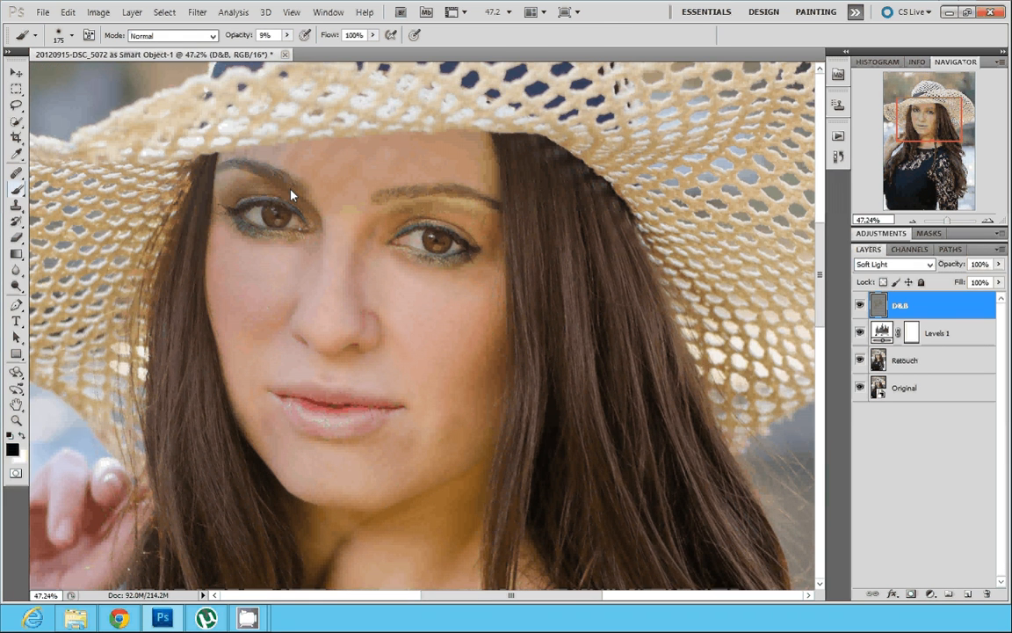
{"action": "key", "text": "bracketleft"}
{"action": "key", "text": "bracketleft"}
{"action": "key", "text": "1"}
{"action": "key", "text": "bracketleft"}
{"action": "key", "text": "bracketleft"}
{"action": "key", "text": "bracketleft"}
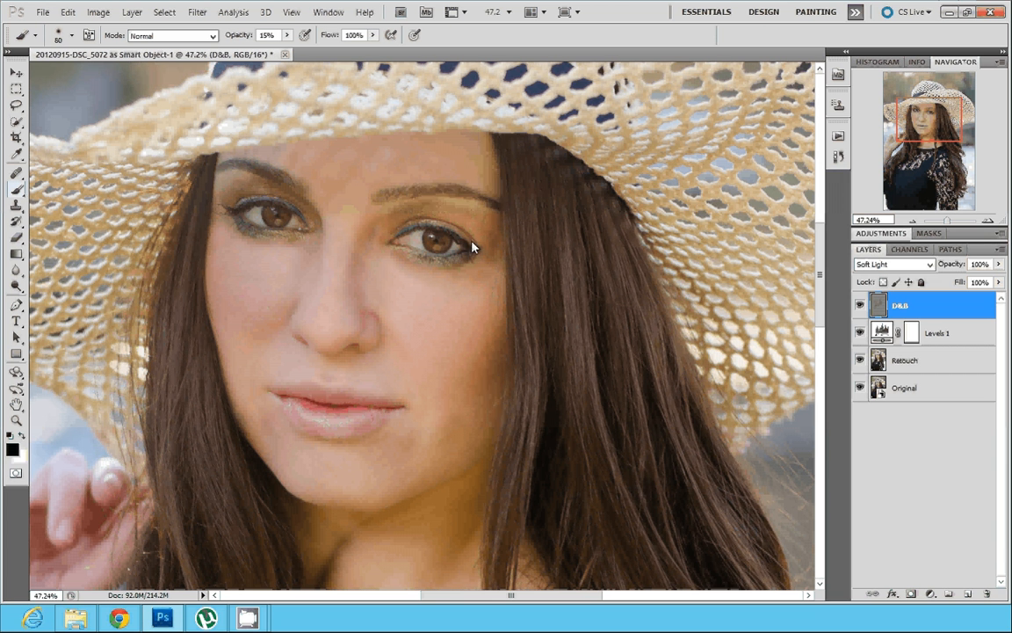
- Brighten the eyes with a white 30 px brush at 15% opacity
{"action": "key", "text": "bracketleft"}
{"action": "key", "text": "bracketleft"}
{"action": "key", "text": "x"}
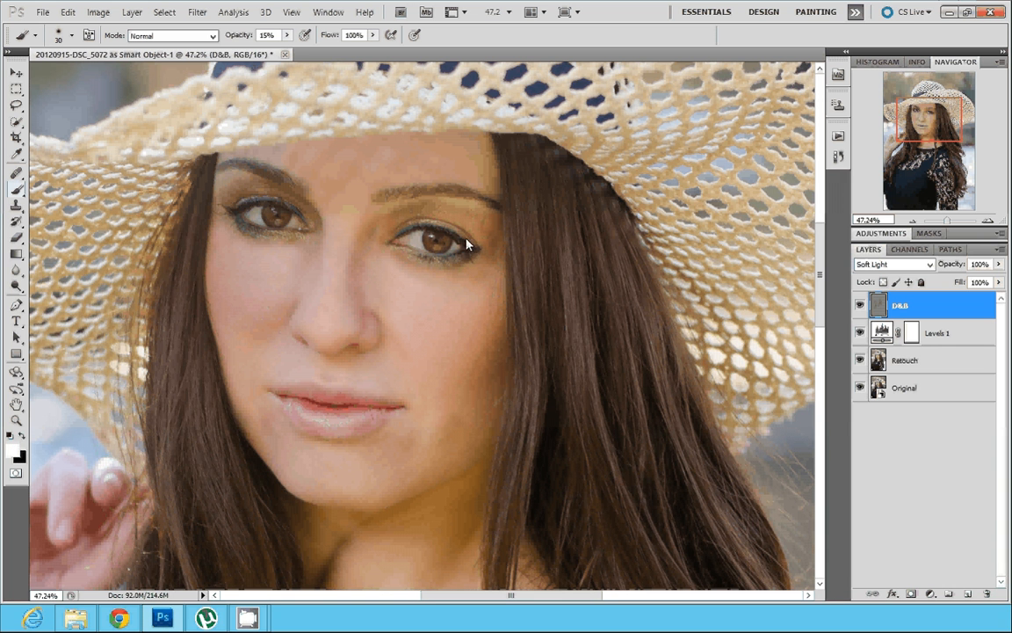
- Enlarge the white brush to 100 px and brighten the skin below the eyes
{"action": "key", "text": "bracketright"}
{"action": "key", "text": "bracketright"}
{"action": "key", "text": "bracketright"}
{"action": "key", "text": "bracketright"}
{"action": "key", "text": "bracketright"}
{"action": "key", "text": "bracketright"}
{"action": "key", "text": "bracketright"}
{"action": "key", "text": "bracketright"}
{"action": "key", "text": "bracketright"}
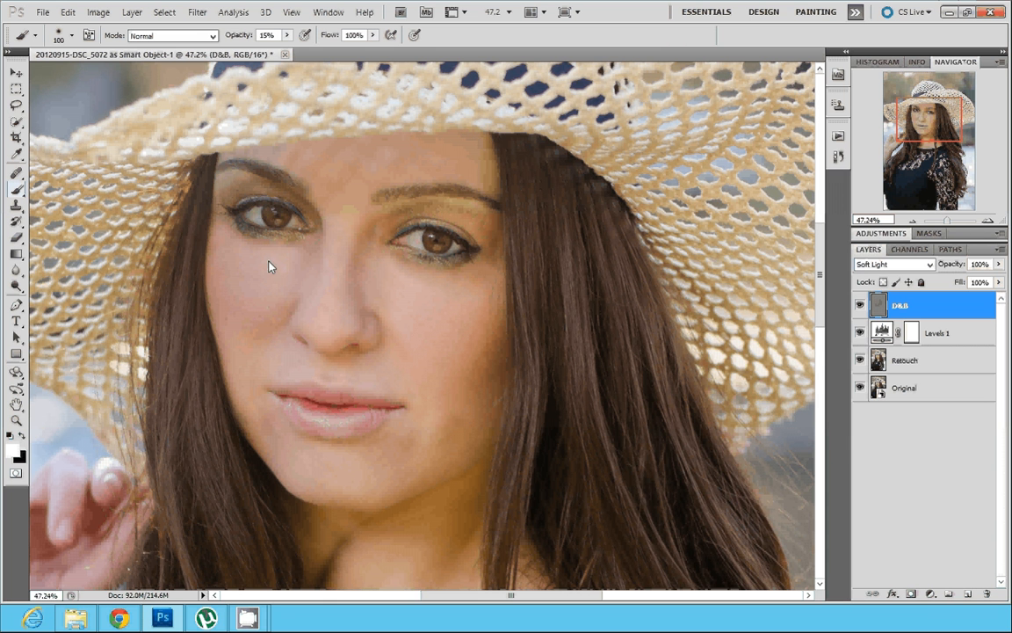
- Brighten the forehead and the centre of the face with a white 200 px brush at 15% opacity
{"action": "scroll", "coordinate": [296, 261], "scroll_direction": "up", "scroll_amount": 2}
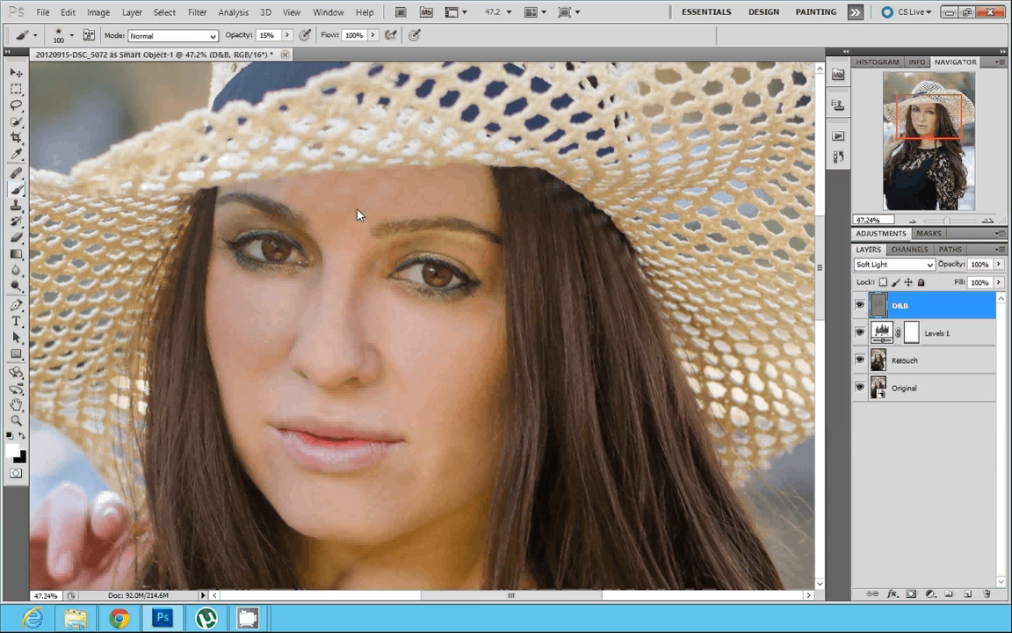
{"action": "key", "text": "bracketright"}
{"action": "key", "text": "bracketright"}
{"action": "key", "text": "bracketright"}
{"action": "key", "text": "bracketright"}
{"action": "left_click_drag", "start_coordinate": [431, 191], "coordinate": [348, 195]}
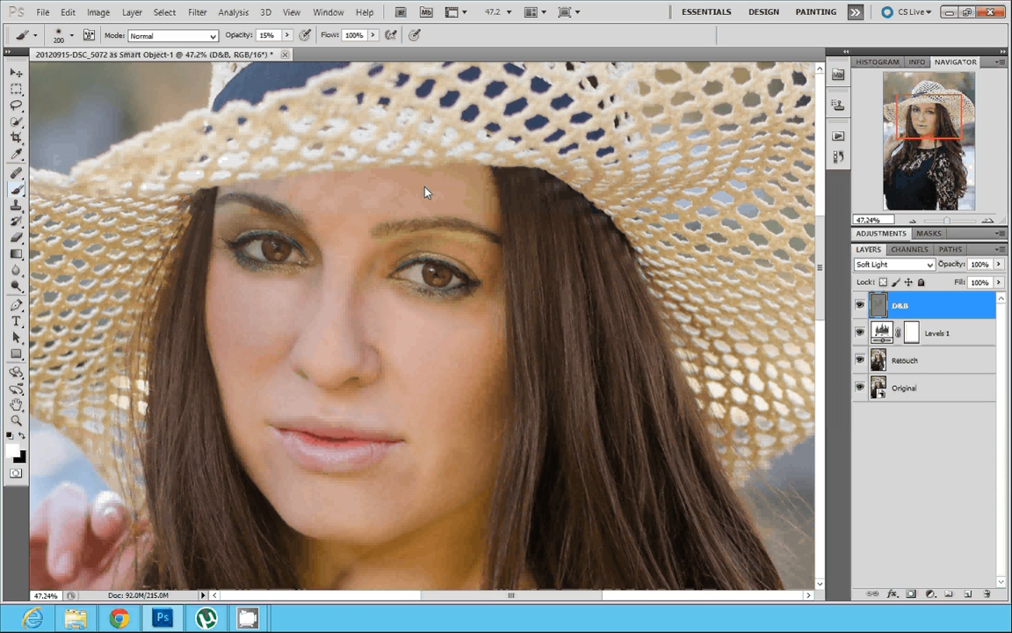
{"action": "mouse_move", "coordinate": [329, 193]}
{"action": "left_mouse_down"}
{"action": "mouse_move", "coordinate": [318, 208]}
{"action": "mouse_move", "coordinate": [282, 188]}
{"action": "left_mouse_up"}
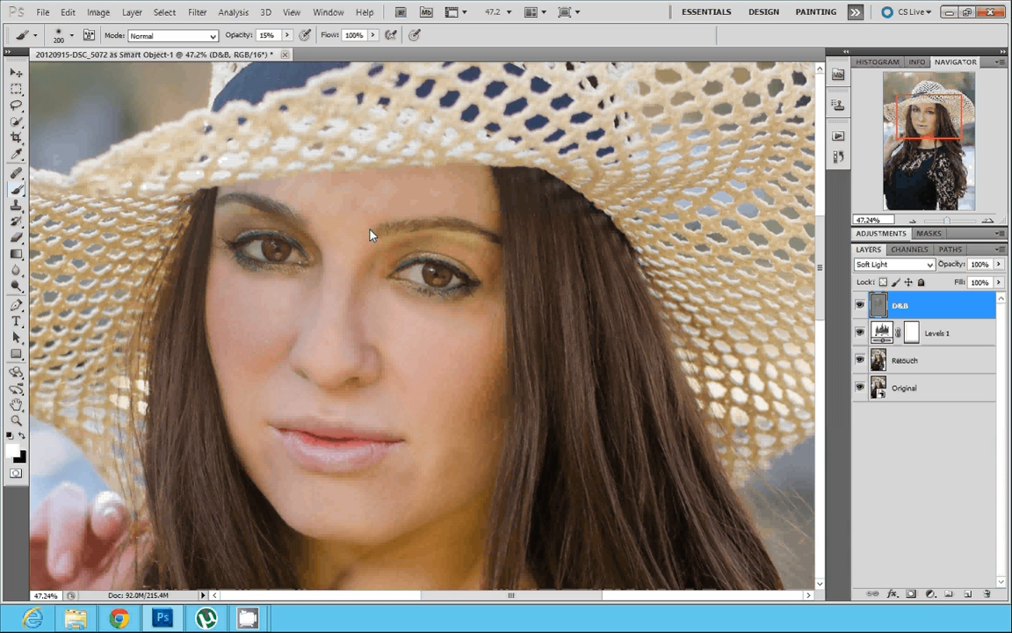
{"action": "scroll", "coordinate": [447, 472], "scroll_direction": "down", "scroll_amount": 2}
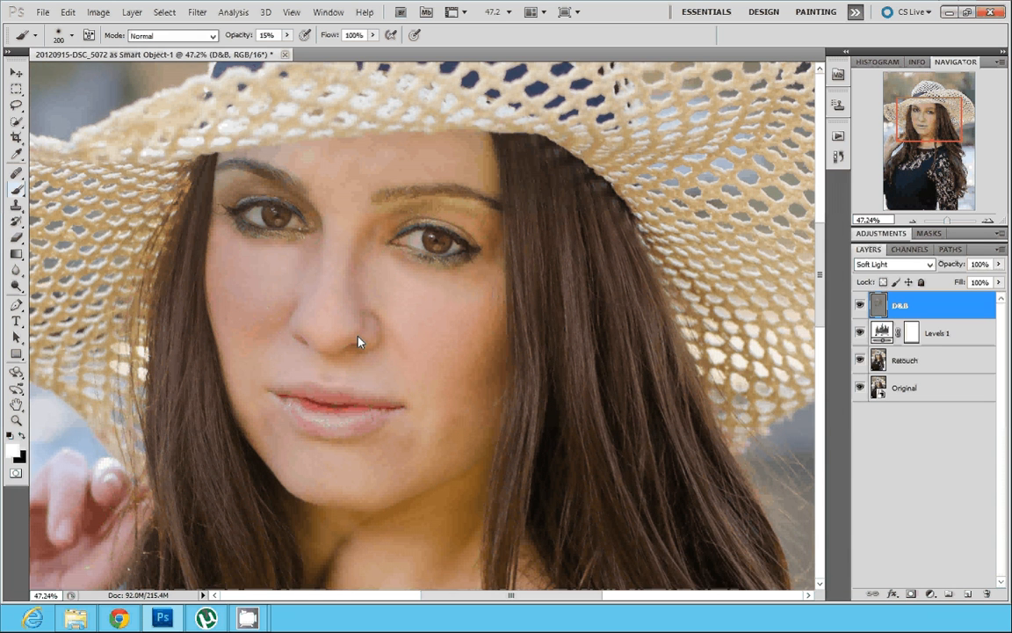
{"action": "scroll", "coordinate": [410, 479], "scroll_direction": "down", "scroll_amount": 2}
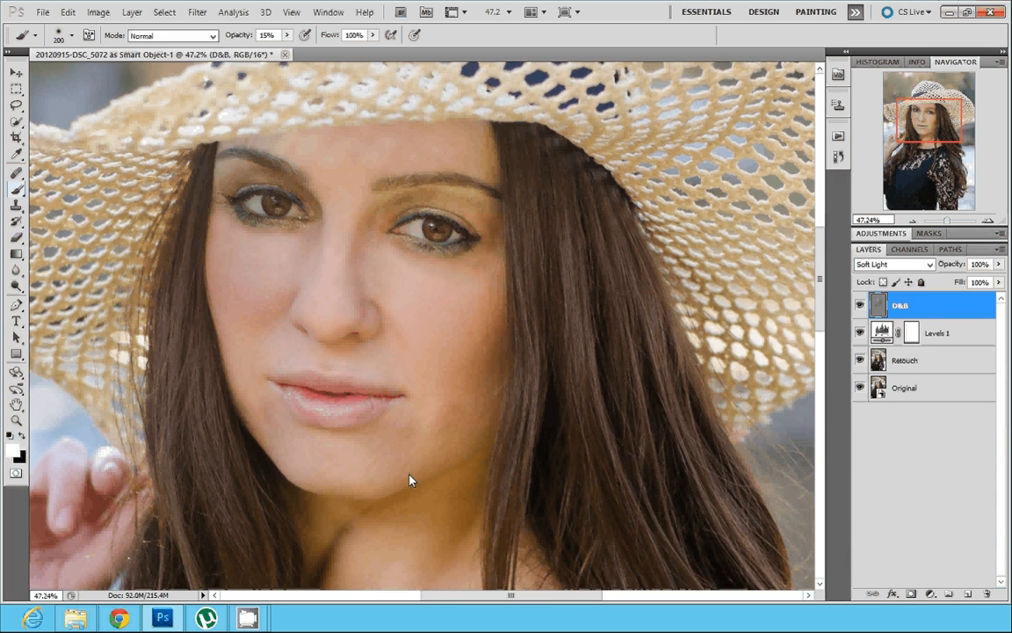
{"action": "scroll", "coordinate": [409, 479], "scroll_direction": "down", "scroll_amount": 2}
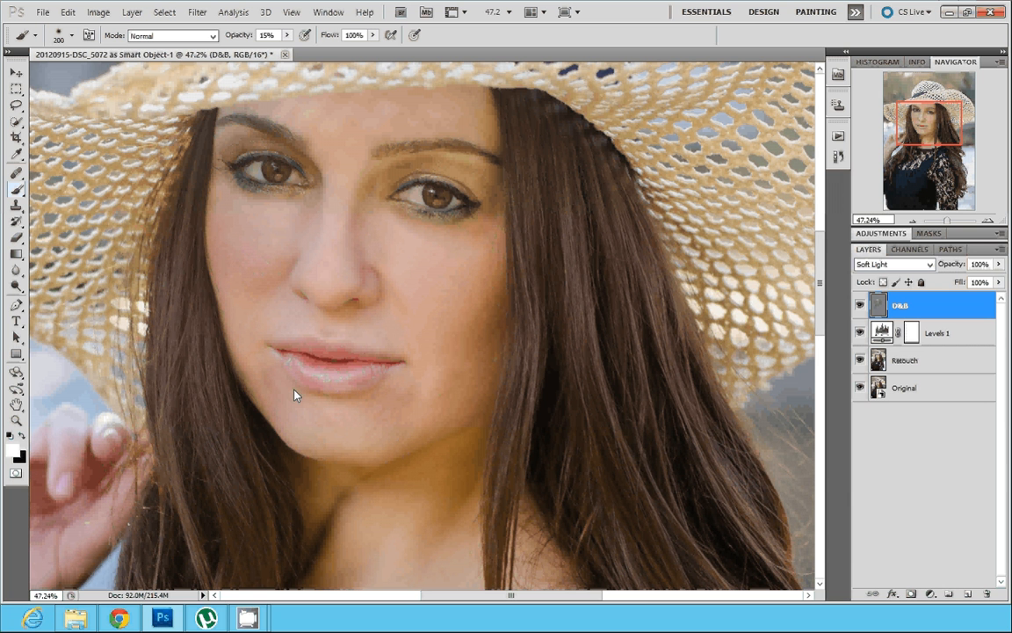
- Darken the lips with black at 15% opacity, starting at 90 px and reducing the brush to 20 px for the lip contours
{"action": "key", "text": "bracketleft"}
{"action": "key", "text": "bracketleft"}
{"action": "key", "text": "bracketleft"}
{"action": "key", "text": "bracketleft"}
{"action": "key", "text": "bracketleft"}
{"action": "key", "text": "x"}
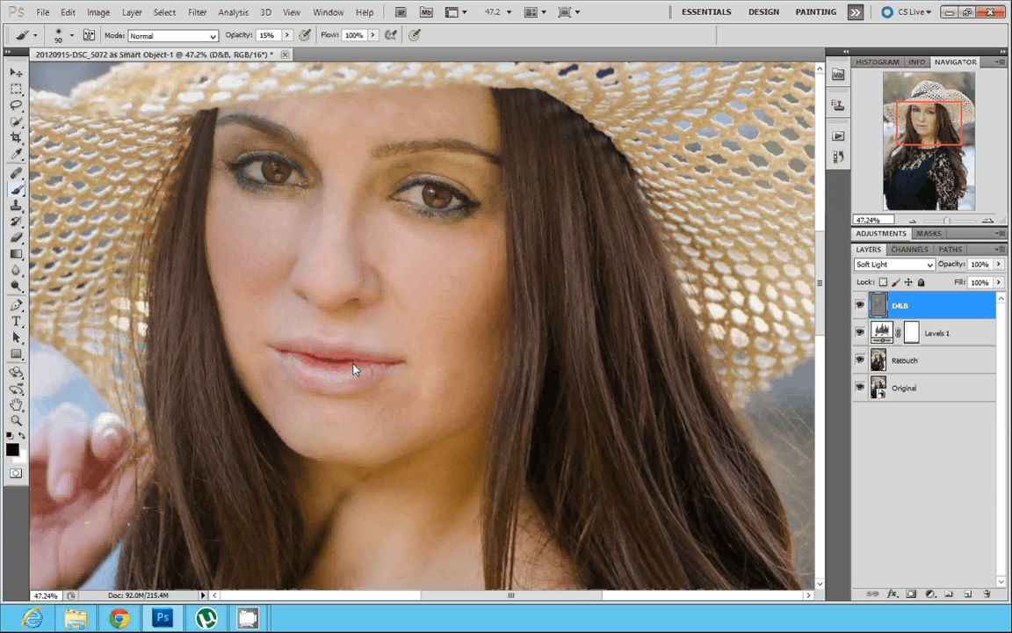
{"action": "left_click_drag", "start_coordinate": [314, 360], "coordinate": [296, 358]}
{"action": "key", "text": "bracketleft"}
{"action": "key", "text": "bracketleft"}
{"action": "key", "text": "bracketleft"}
{"action": "key", "text": "bracketleft"}
{"action": "key", "text": "bracketleft"}
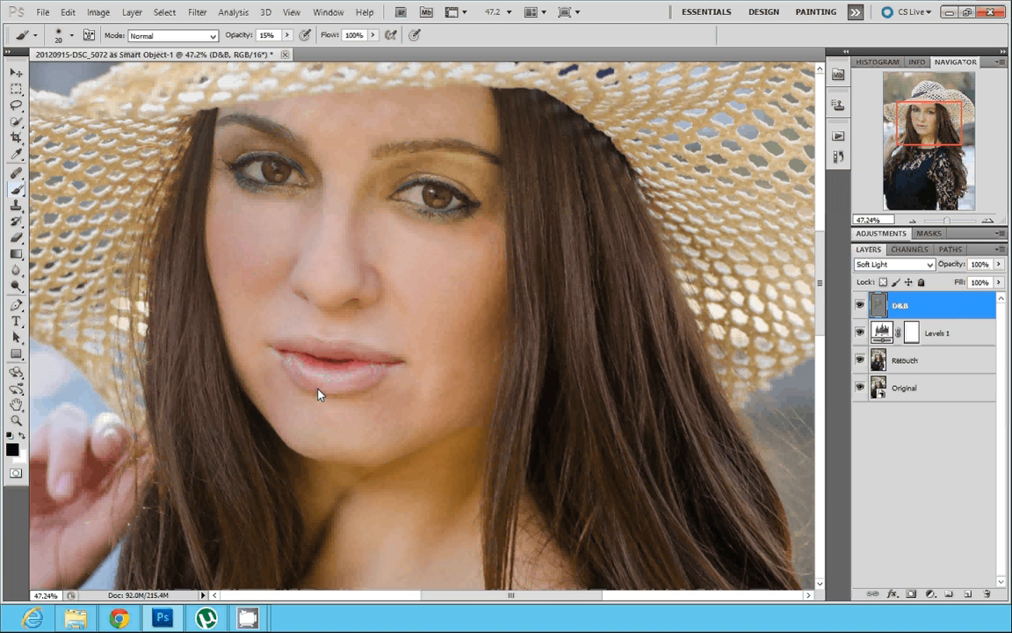
- Brighten the area just below the lower lip with a white 35 px brush
{"action": "key", "text": "bracketright"}
{"action": "key", "text": "bracketright"}
{"action": "key", "text": "bracketright"}
{"action": "key", "text": "x"}
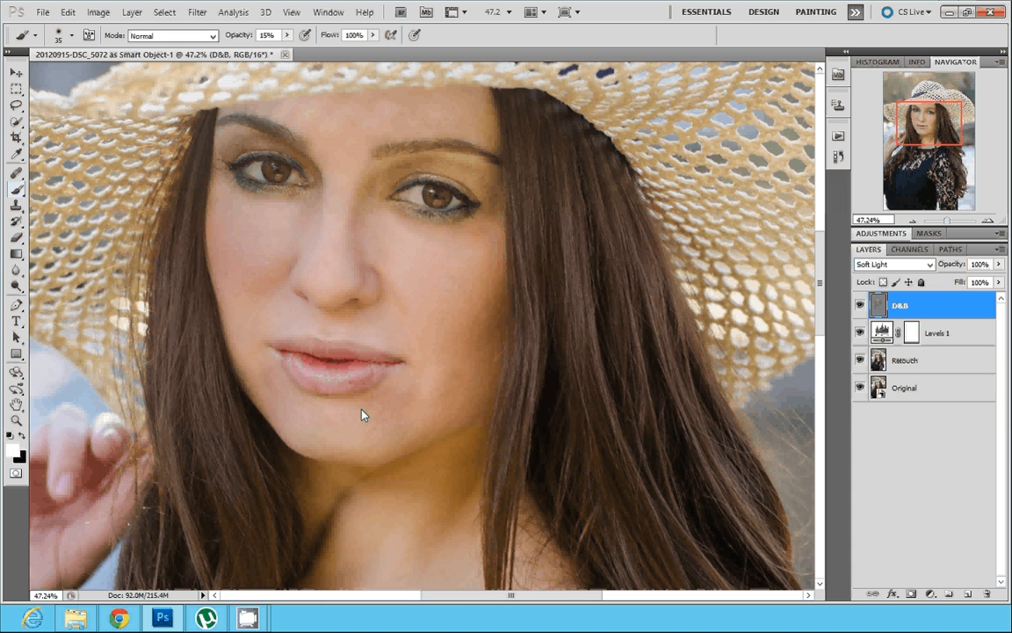
{"action": "scroll", "coordinate": [347, 387], "scroll_direction": "up", "scroll_amount": 3}
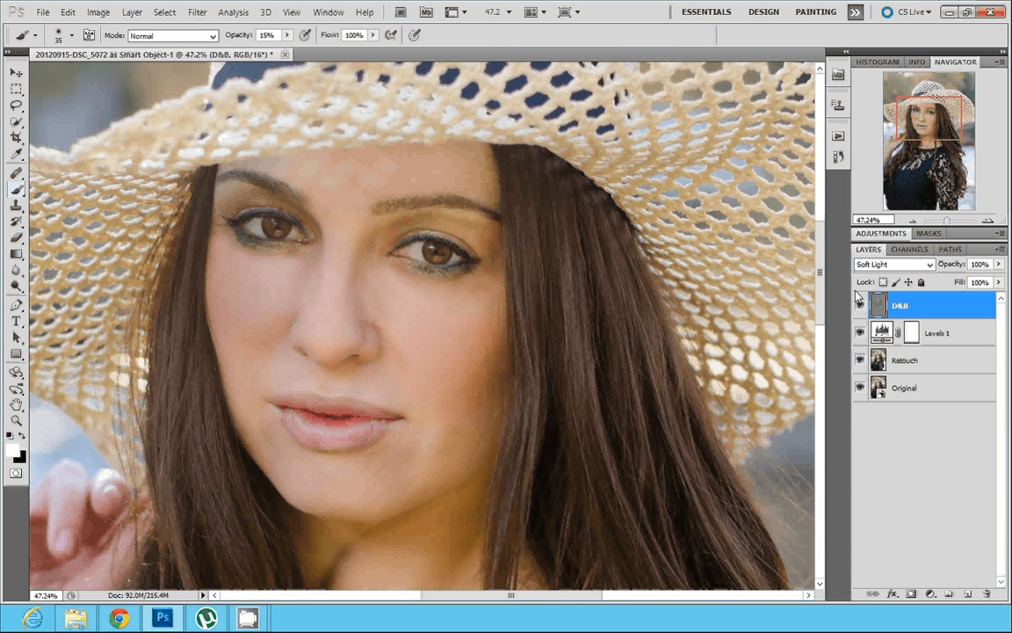
- Set the white brush to 175 px at 9% opacity and open the history of the brush strokes
{"action": "key", "text": "bracketright"}
{"action": "key", "text": "bracketright"}
{"action": "key", "text": "bracketright"}
{"action": "key", "text": "bracketright"}
{"action": "key", "text": "bracketright"}
{"action": "key", "text": "bracketright"}
{"action": "key", "text": "bracketright"}
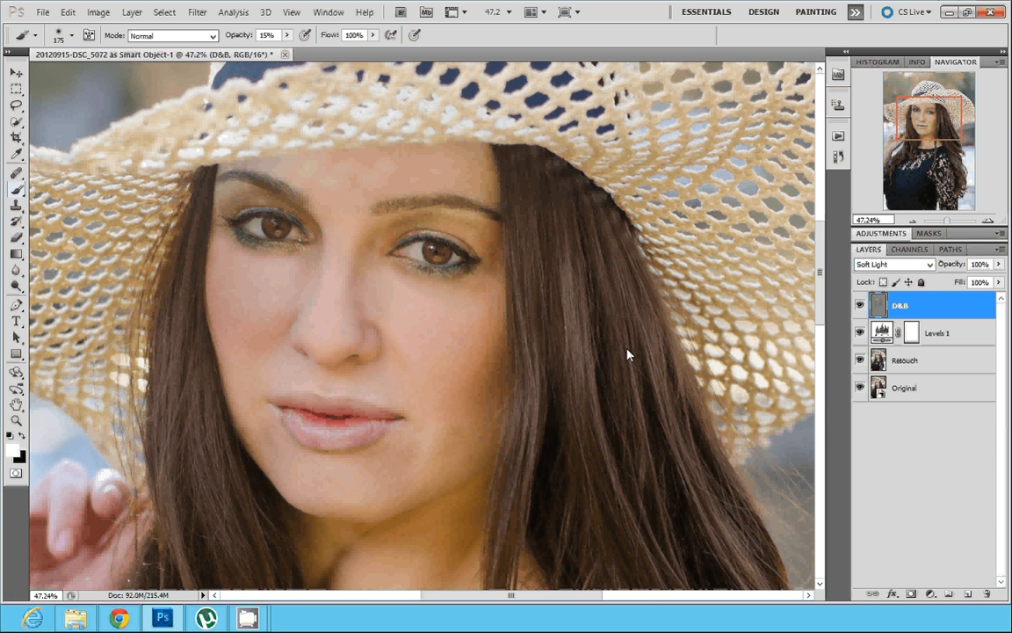
{"action": "key", "text": "0"}
{"action": "key", "text": "9"}
{"action": "left_click", "coordinate": [840, 157]}
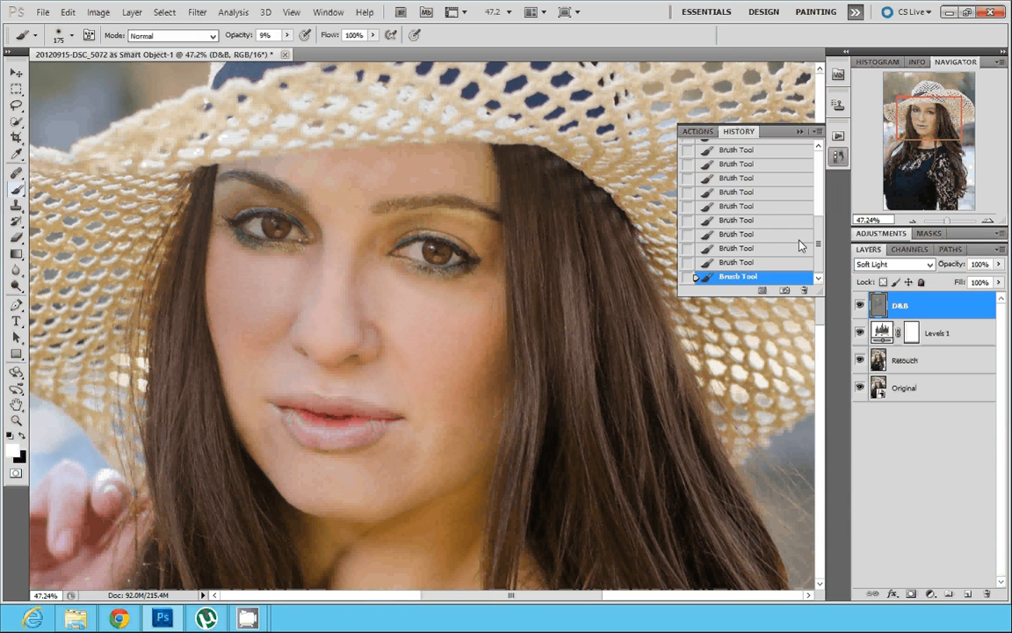
- Revert the D&B layer to an earlier brush stroke in the document history
{"action": "left_click", "coordinate": [743, 236]}
{"action": "left_click", "coordinate": [742, 208]}
{"action": "left_click", "coordinate": [801, 132]}
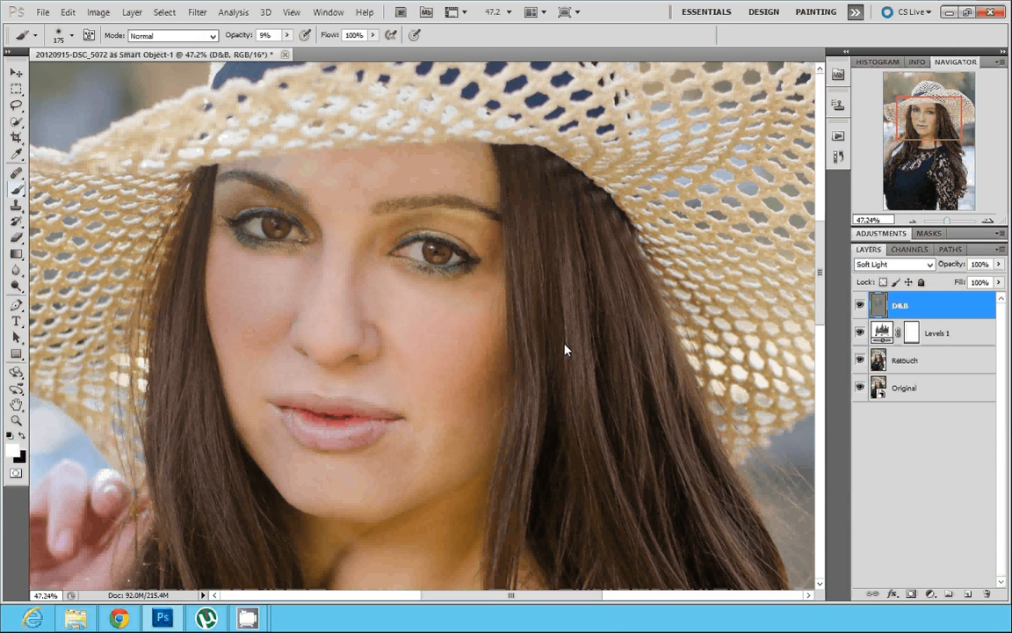
- Enlarge the white brush to 300 px for dodging the straw hat on the D&B layer
{"action": "scroll", "coordinate": [641, 455], "scroll_direction": "down", "scroll_amount": 3}
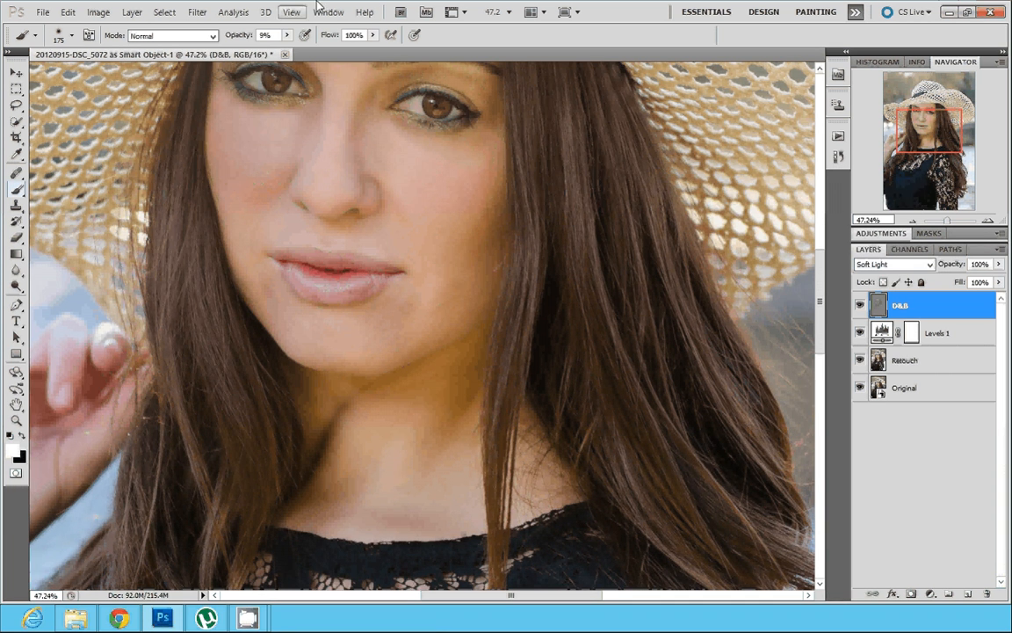
{"action": "scroll", "coordinate": [255, 141], "scroll_direction": "up", "scroll_amount": 2}
{"action": "key", "text": "bracketright"}
{"action": "key", "text": "bracketright"}
{"action": "key", "text": "bracketright"}
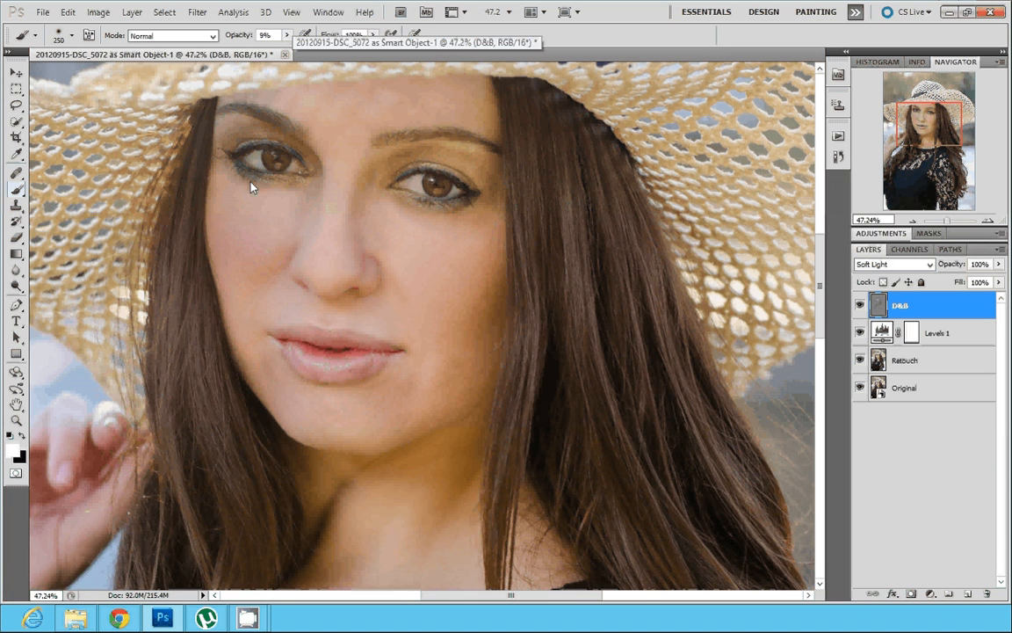
{"action": "scroll", "coordinate": [425, 194], "scroll_direction": "up", "scroll_amount": 7}
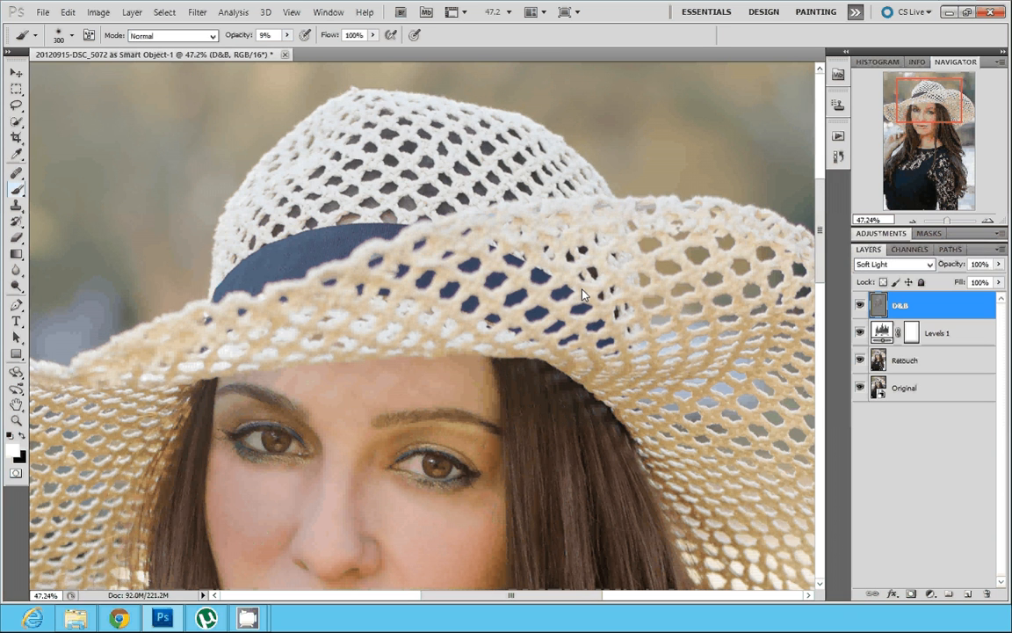
{"action": "scroll", "coordinate": [73, 249], "scroll_direction": "up", "scroll_amount": 2}
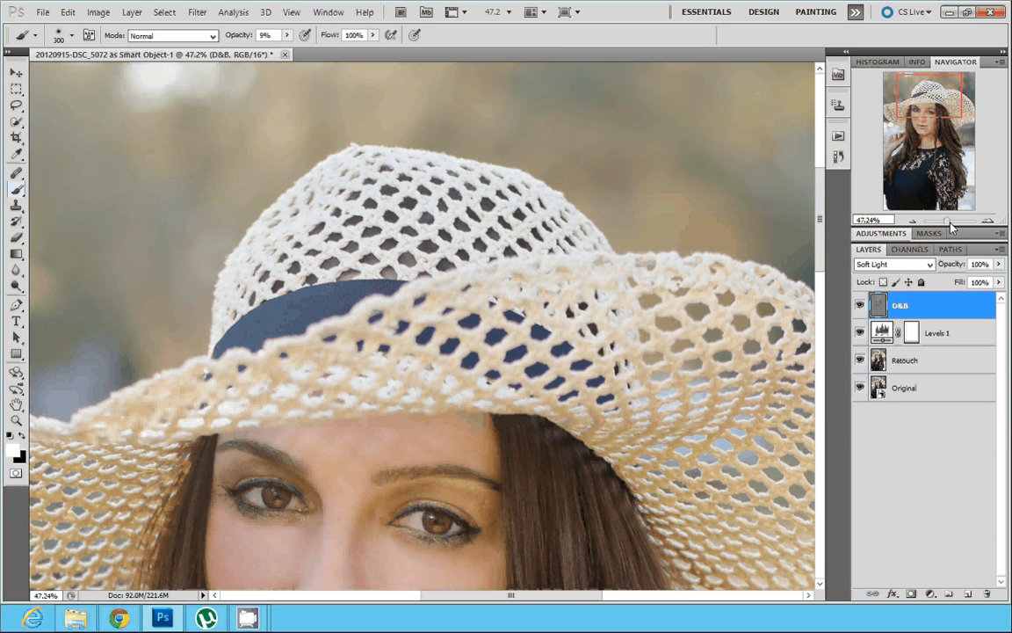
- Toggle the D&B layer's visibility to compare the portrait with and without the dodge and burn
{"action": "left_click_drag", "start_coordinate": [949, 221], "coordinate": [940, 223]}
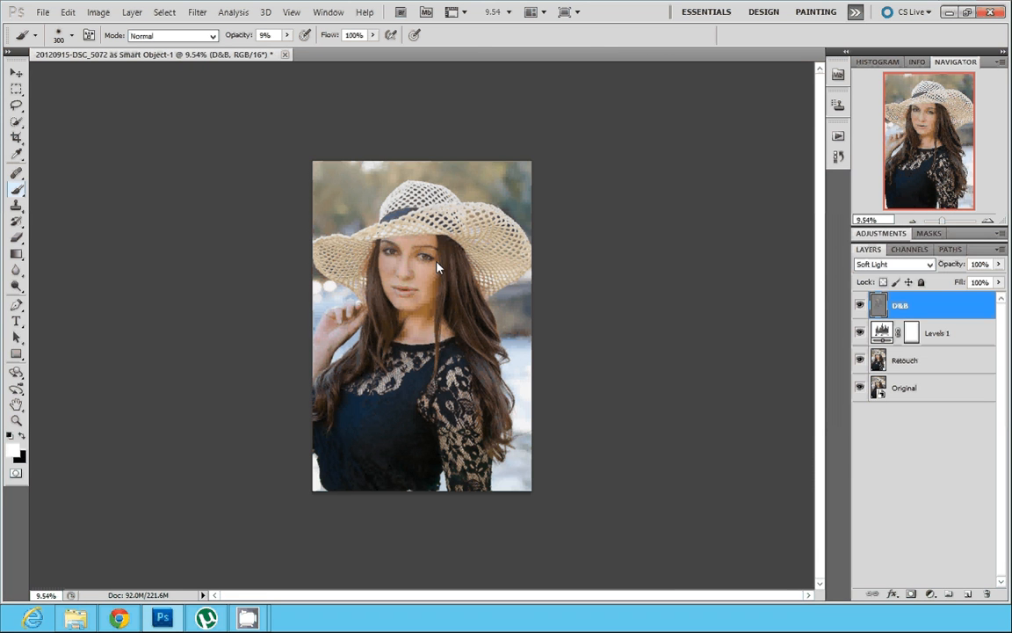
{"action": "left_click", "coordinate": [860, 304]}
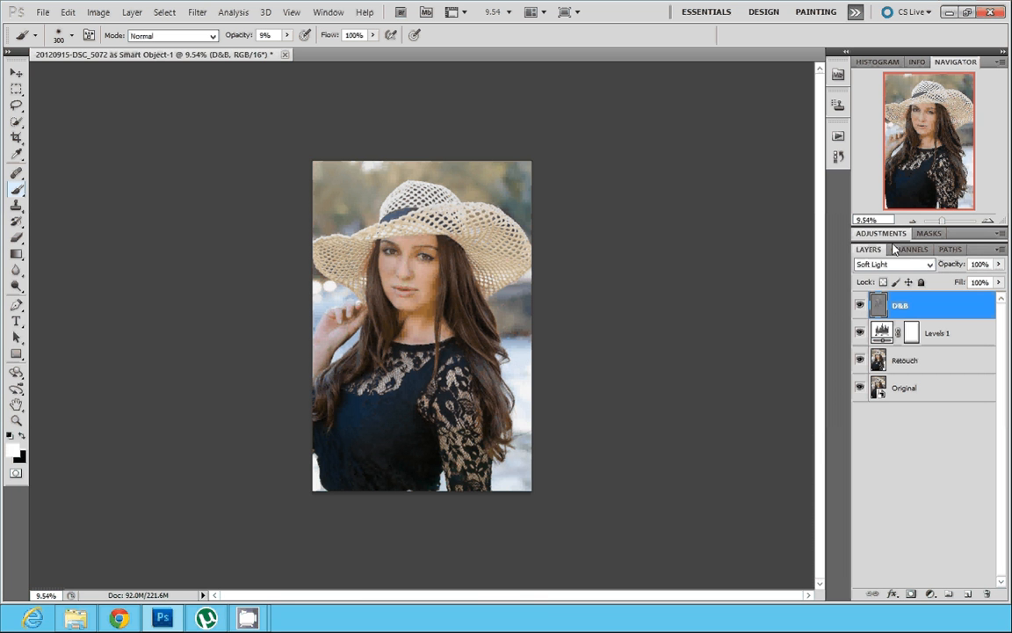
{"action": "left_click_drag", "start_coordinate": [942, 221], "coordinate": [945, 223]}
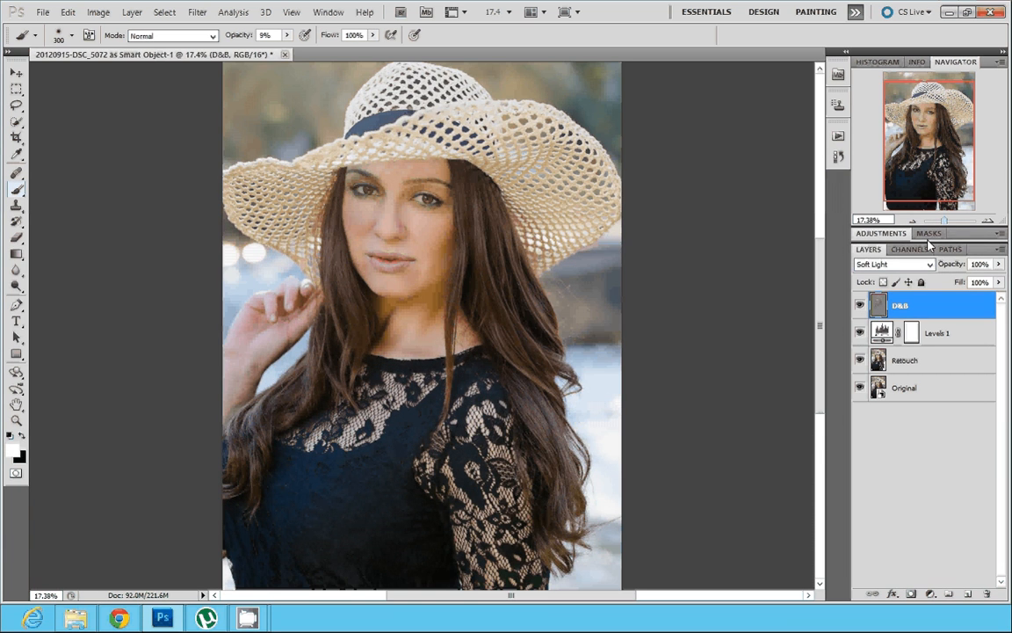
{"action": "left_click", "coordinate": [860, 306]}
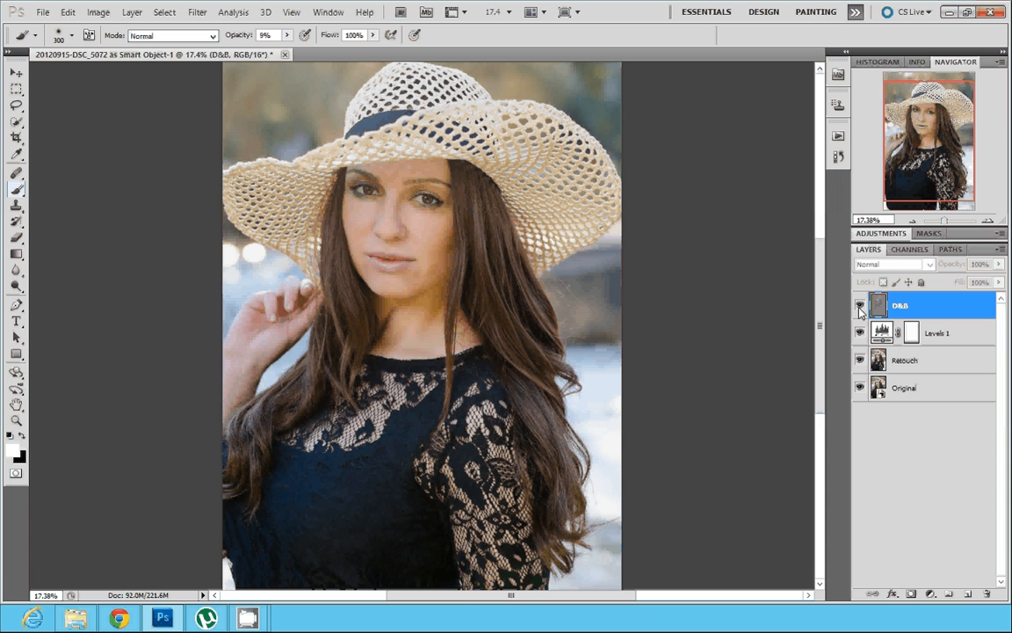
{"action": "left_click", "coordinate": [860, 306]}
{"action": "left_click", "coordinate": [860, 307]}
{"action": "left_click", "coordinate": [860, 309]}
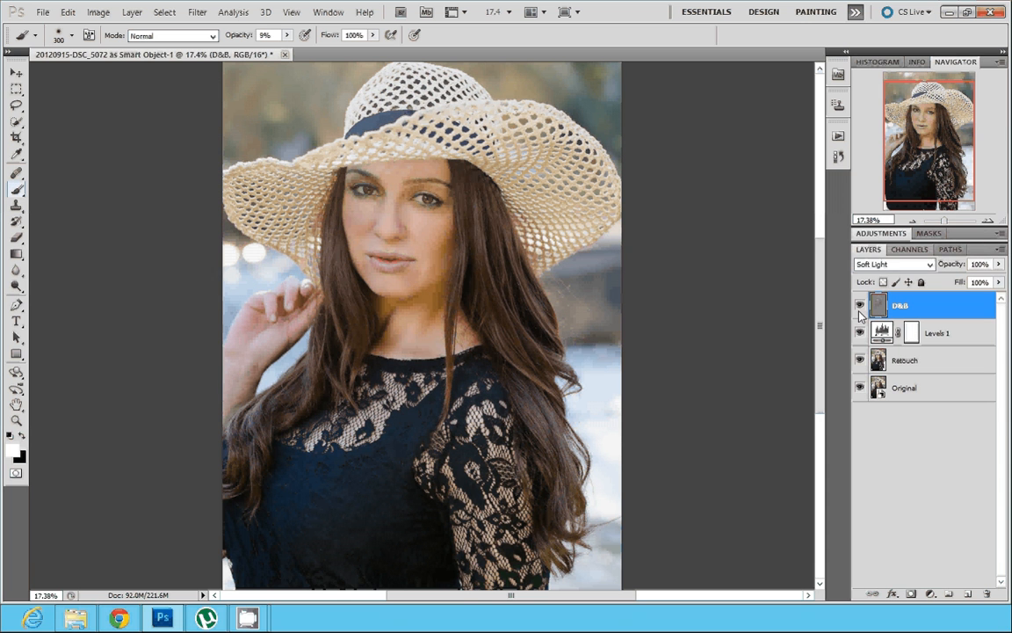
{"action": "left_click", "coordinate": [860, 308]}
{"action": "left_click", "coordinate": [860, 308]}
{"action": "left_click_drag", "start_coordinate": [939, 156], "coordinate": [938, 147]}
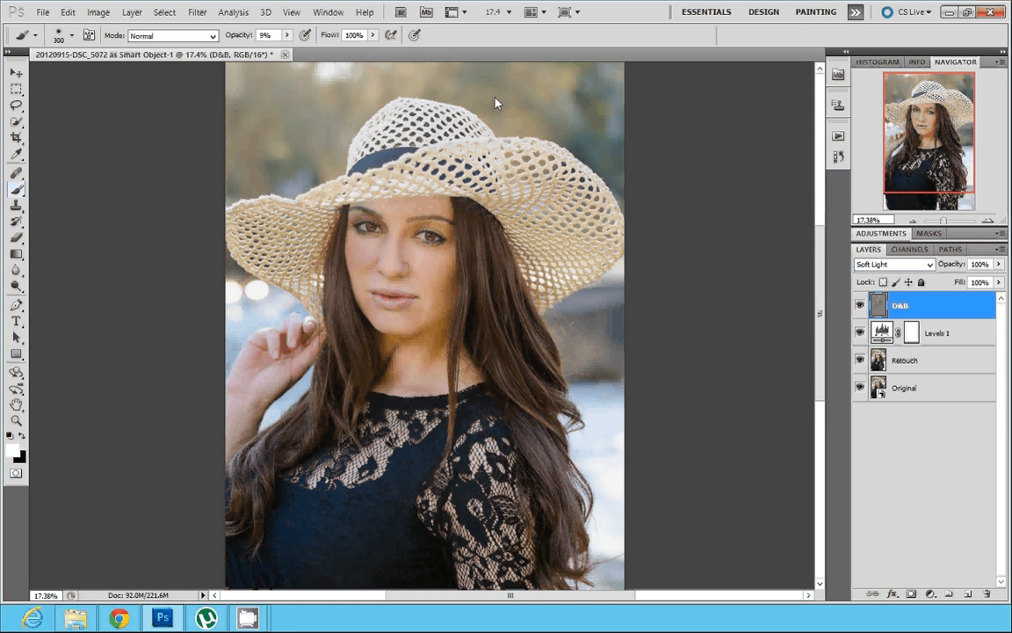
- Darken the background beside the hat in the photo's upper left with a black 1200 px brush at 15% opacity
{"action": "key", "text": "x"}
{"action": "key", "text": "1"}
{"action": "key", "text": "5"}
{"action": "key", "text": "bracketright"}
{"action": "key", "text": "bracketright"}
{"action": "key", "text": "bracketright"}
{"action": "key", "text": "bracketright"}
{"action": "key", "text": "bracketright"}
{"action": "key", "text": "bracketright"}
{"action": "key", "text": "bracketright"}
{"action": "key", "text": "bracketright"}
{"action": "key", "text": "bracketright"}
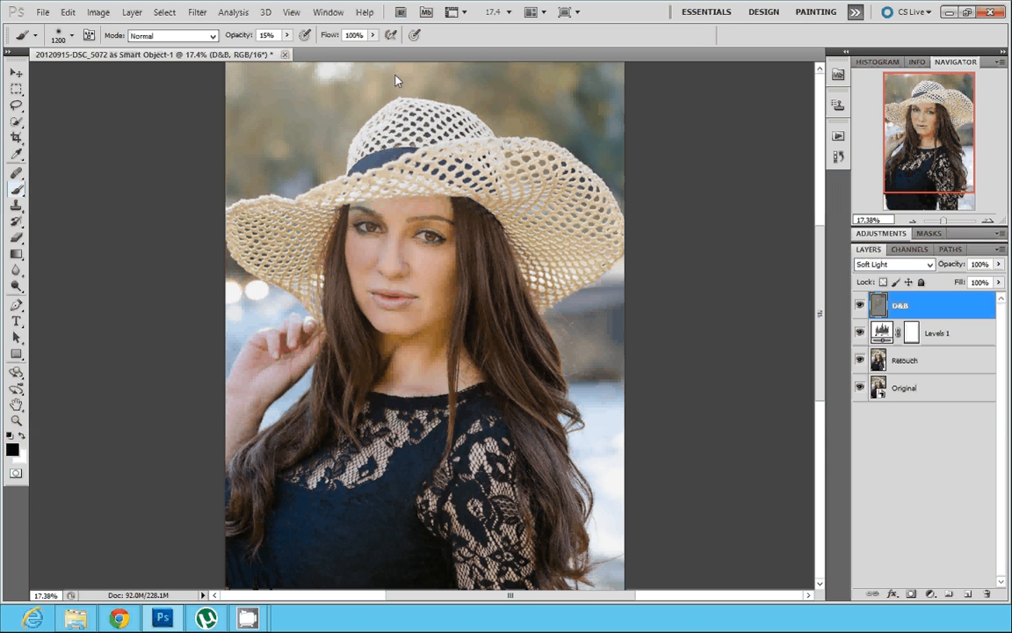
{"action": "left_click_drag", "start_coordinate": [273, 148], "coordinate": [273, 89]}
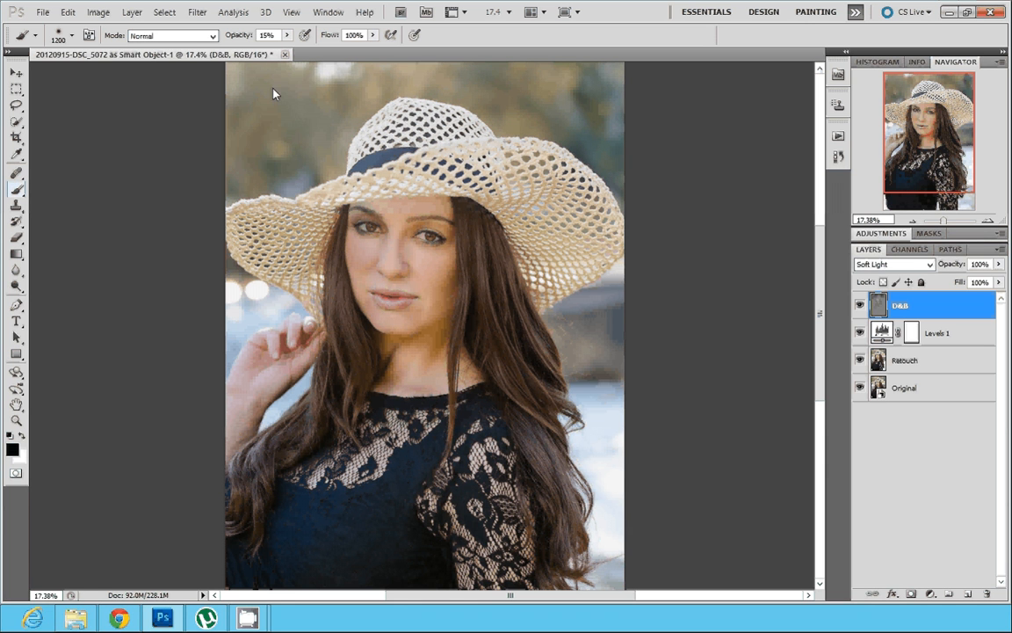
{"action": "mouse_move", "coordinate": [303, 131]}
{"action": "left_mouse_down"}
{"action": "mouse_move", "coordinate": [355, 76]}
{"action": "mouse_move", "coordinate": [570, 84]}
{"action": "mouse_move", "coordinate": [366, 73]}
{"action": "mouse_move", "coordinate": [286, 125]}
{"action": "mouse_move", "coordinate": [250, 98]}
{"action": "mouse_move", "coordinate": [247, 133]}
{"action": "left_mouse_up"}
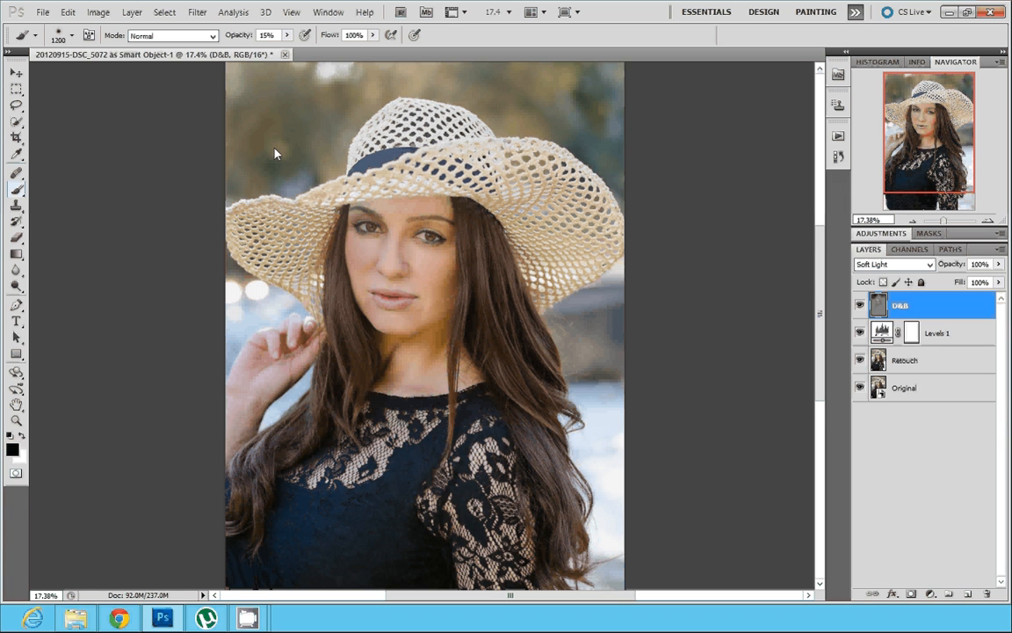
- Burn the bright background along the photo's right edge beside the hair and sleeve
{"action": "mouse_move", "coordinate": [624, 355]}
{"action": "left_mouse_down"}
{"action": "mouse_move", "coordinate": [601, 339]}
{"action": "mouse_move", "coordinate": [618, 455]}
{"action": "left_mouse_up"}
{"action": "scroll", "coordinate": [628, 518], "scroll_direction": "down", "scroll_amount": 3}
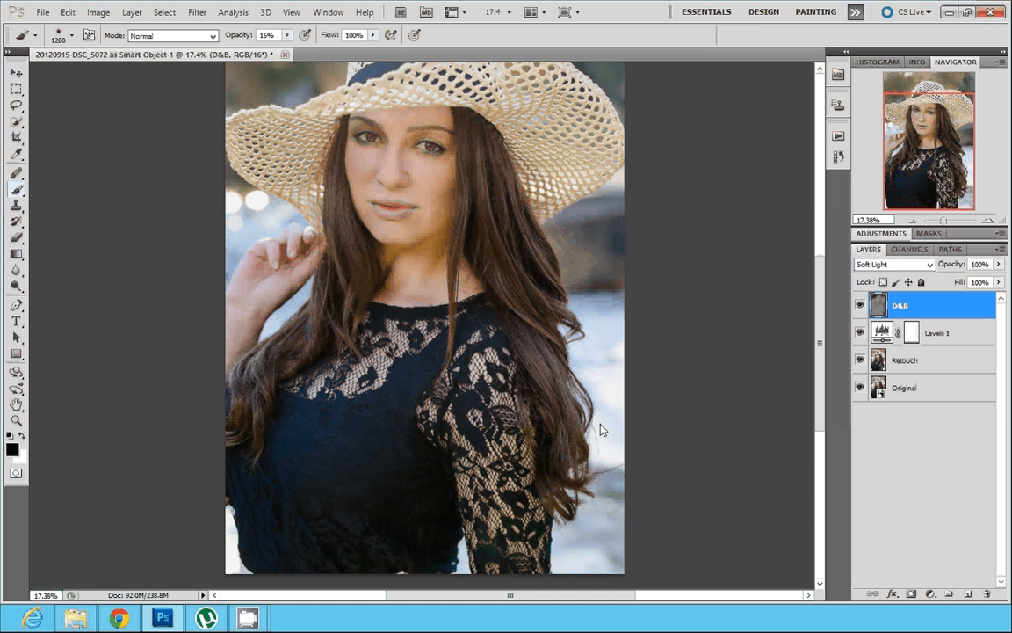
{"action": "left_click_drag", "start_coordinate": [603, 431], "coordinate": [606, 388]}
- Reduce the brush to 900 px and darken the photo's lower edge across the sleeve and dress
{"action": "key", "text": "bracketleft"}
{"action": "key", "text": "bracketleft"}
{"action": "key", "text": "bracketleft"}
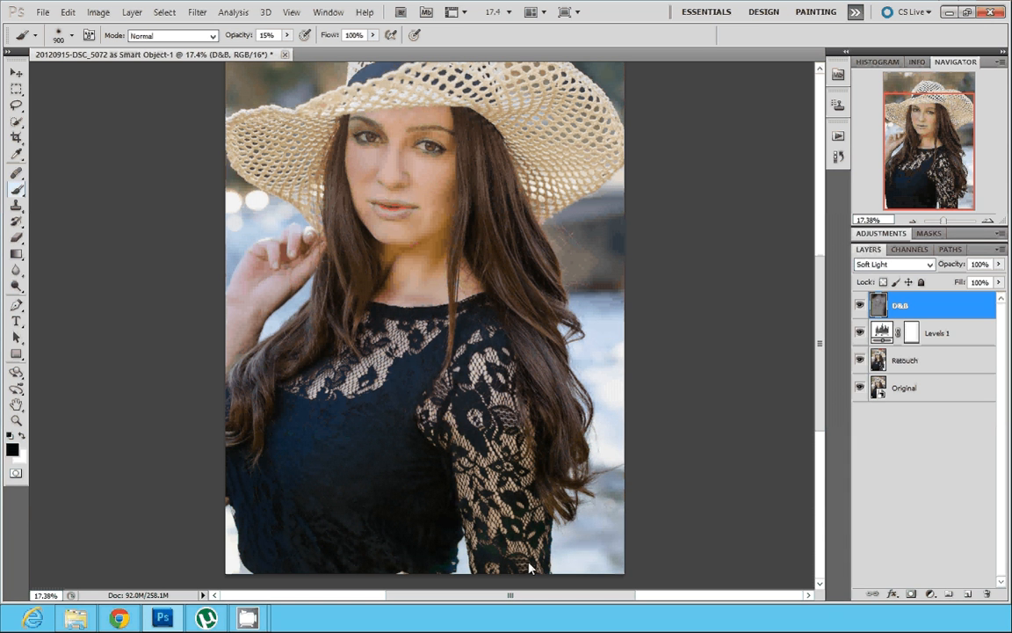
{"action": "mouse_move", "coordinate": [529, 567]}
{"action": "left_mouse_down"}
{"action": "mouse_move", "coordinate": [504, 552]}
{"action": "mouse_move", "coordinate": [458, 583]}
{"action": "left_mouse_up"}
{"action": "left_click_drag", "start_coordinate": [567, 561], "coordinate": [211, 552]}
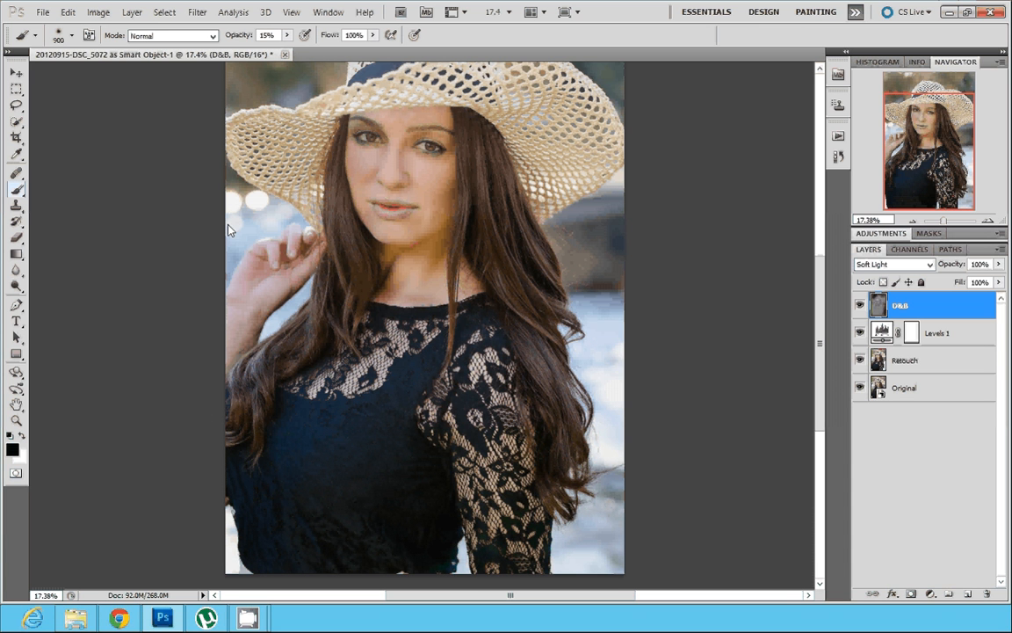
- Switch the D&B layer's blend mode to Normal to inspect the painted dodge and burn strokes
{"action": "scroll", "coordinate": [147, 282], "scroll_direction": "up", "scroll_amount": 3}
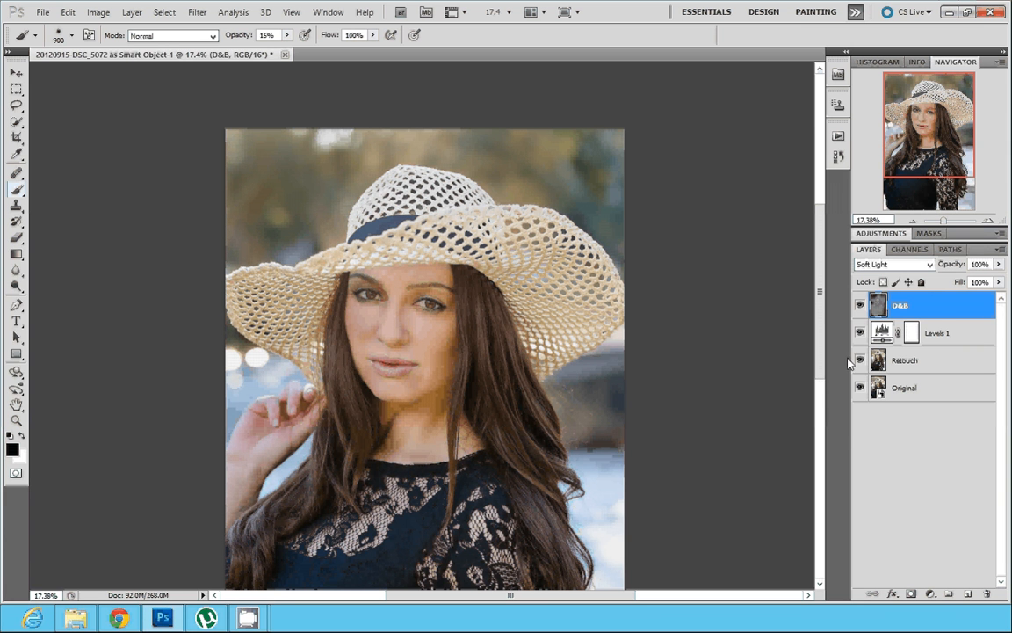
{"action": "scroll", "coordinate": [783, 276], "scroll_direction": "down", "scroll_amount": 1}
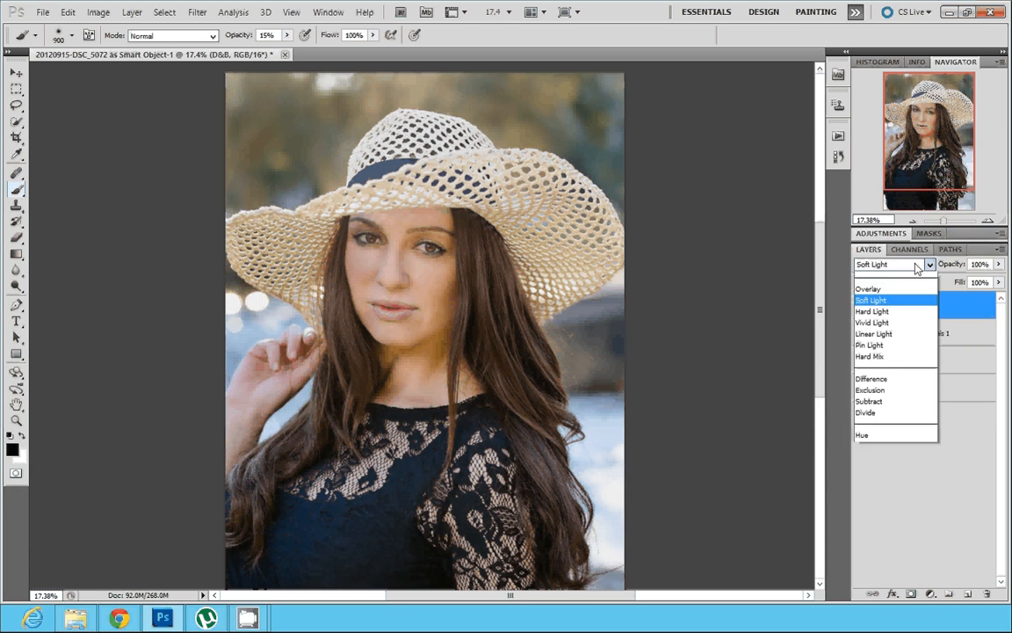
{"action": "left_click", "coordinate": [896, 263]}
{"action": "left_click", "coordinate": [874, 279]}
{"action": "key", "text": "Down"}
{"action": "key", "text": "Down"}
{"action": "key", "text": "Down"}
{"action": "key", "text": "Down"}
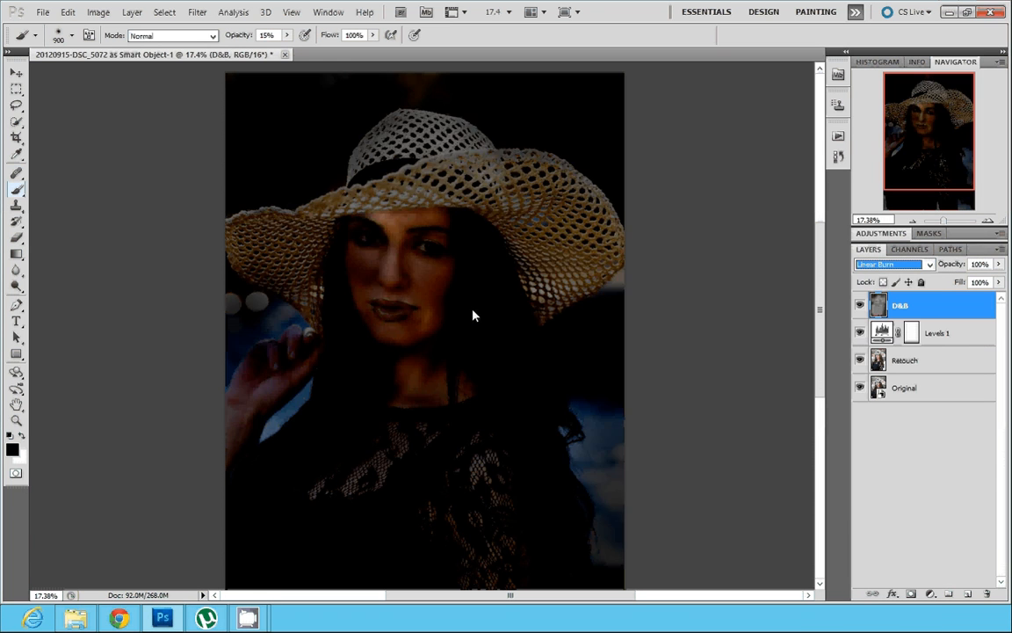
{"action": "key", "text": "Up"}
{"action": "key", "text": "Up"}
{"action": "key", "text": "Up"}
{"action": "key", "text": "Up"}
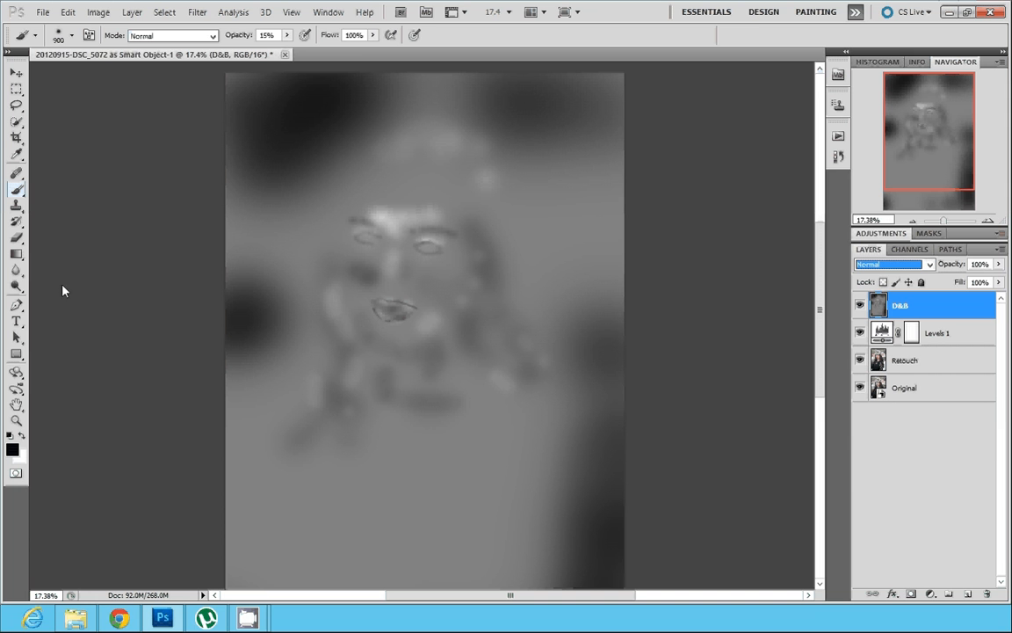
- Set the brush to white with 9% opacity and a size of 90 px
{"action": "left_click", "coordinate": [16, 73]}
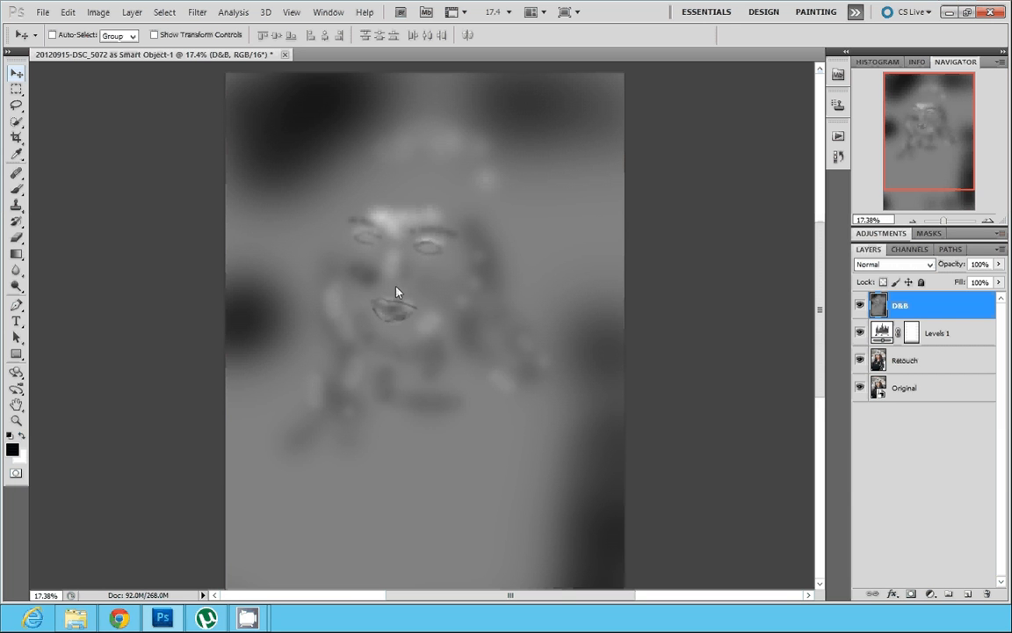
{"action": "key", "text": "x"}
{"action": "key", "text": "b"}
{"action": "key", "text": "bracketleft"}
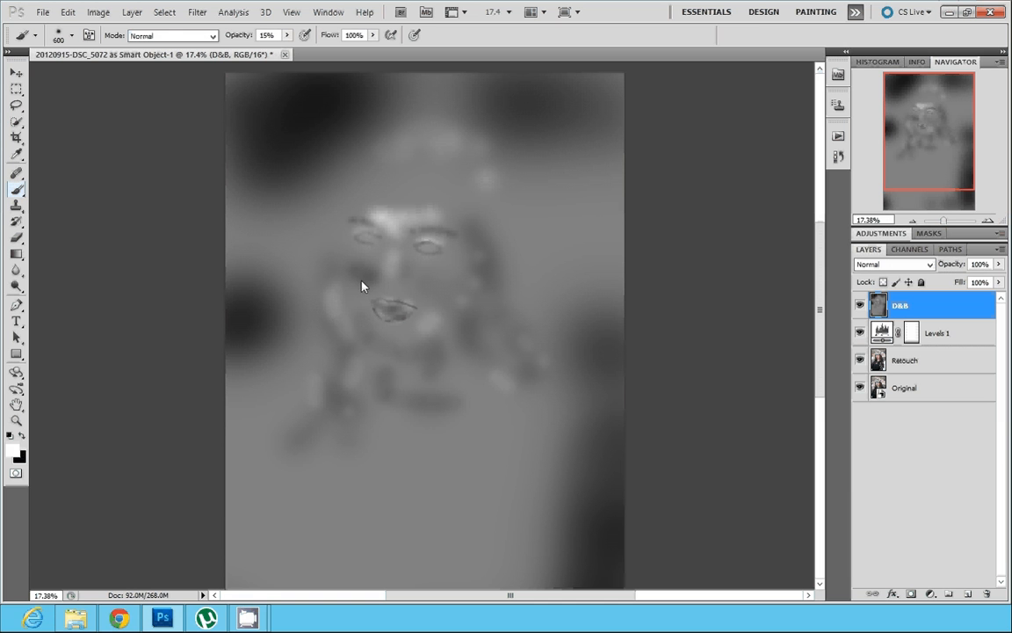
{"action": "key", "text": "0"}
{"action": "key", "text": "9"}
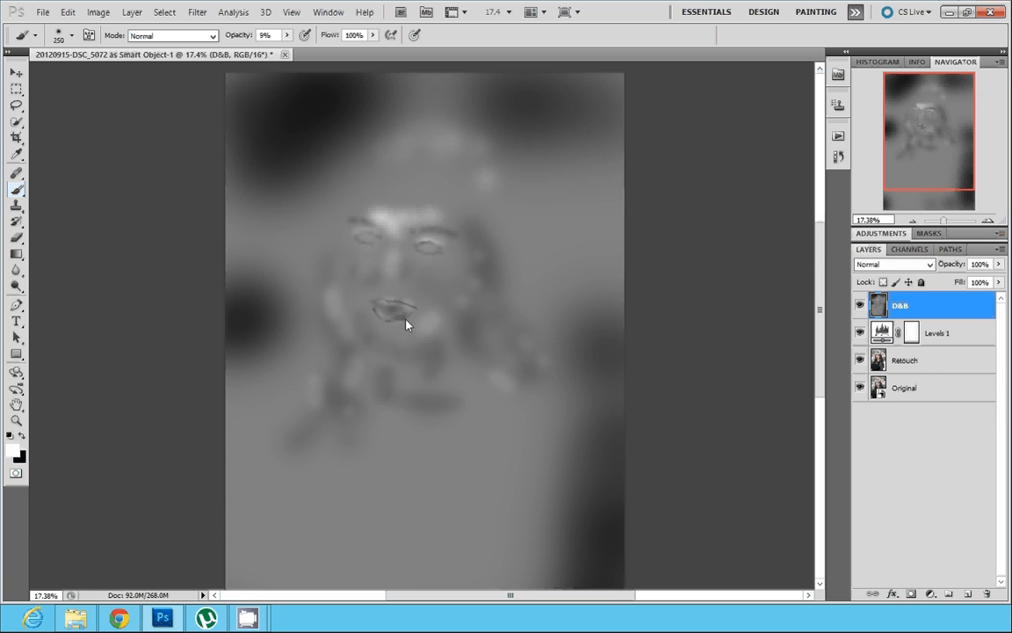
{"action": "key", "text": "bracketleft"}
{"action": "key", "text": "bracketleft"}
{"action": "key", "text": "bracketleft"}
{"action": "key", "text": "bracketleft"}
{"action": "key", "text": "bracketleft"}
{"action": "key", "text": "bracketleft"}
{"action": "key", "text": "bracketleft"}
- Review the gray D&B strokes down to the photo's lower edge and restore the layer's blend mode to Soft Light
{"action": "scroll", "coordinate": [334, 342], "scroll_direction": "down", "scroll_amount": 5}
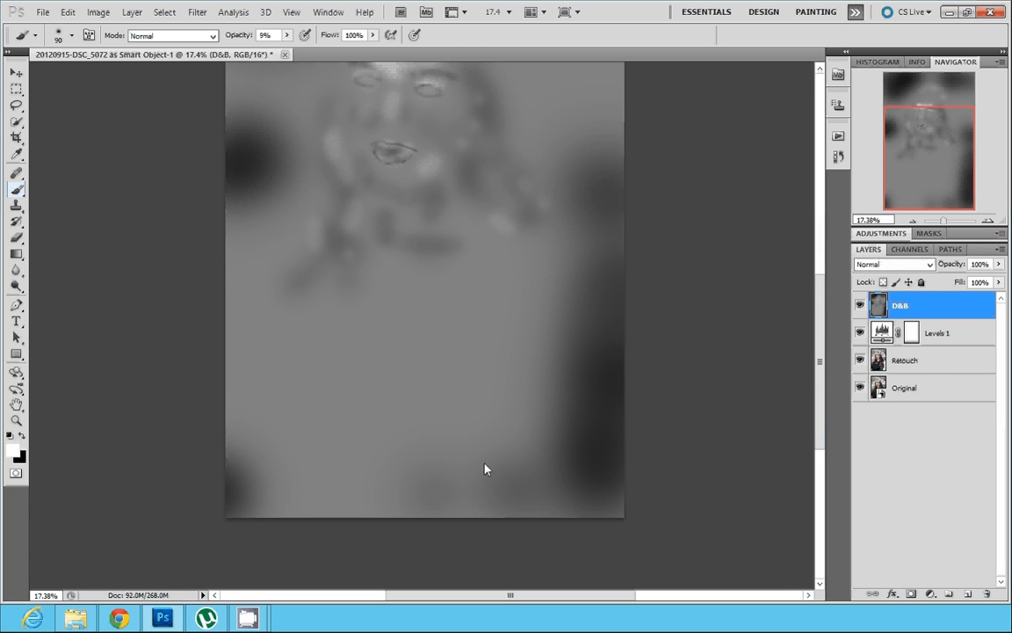
{"action": "scroll", "coordinate": [518, 371], "scroll_direction": "up", "scroll_amount": 5}
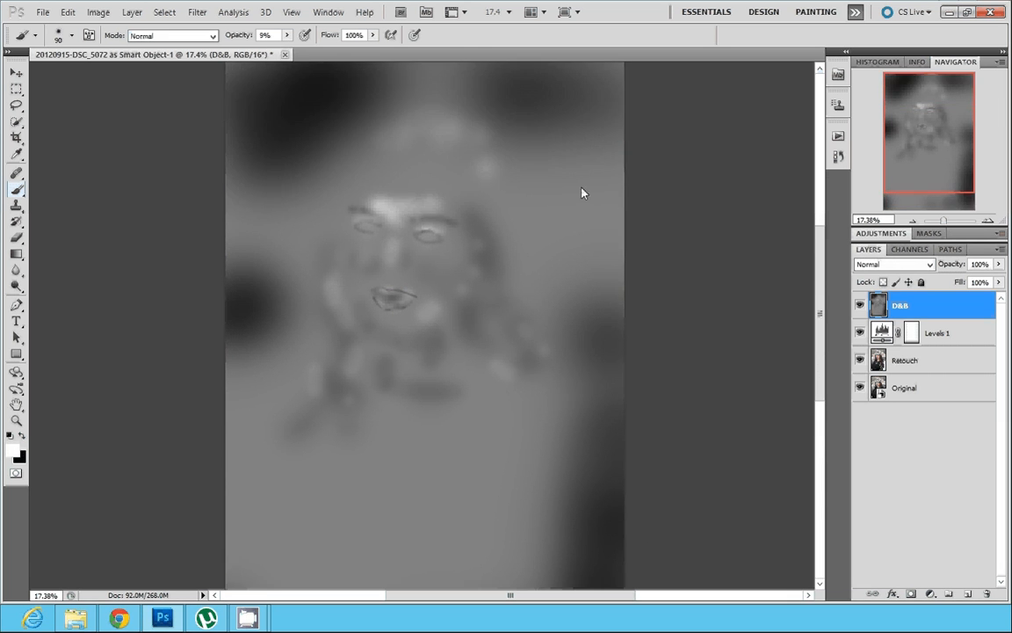
{"action": "left_click", "coordinate": [879, 264]}
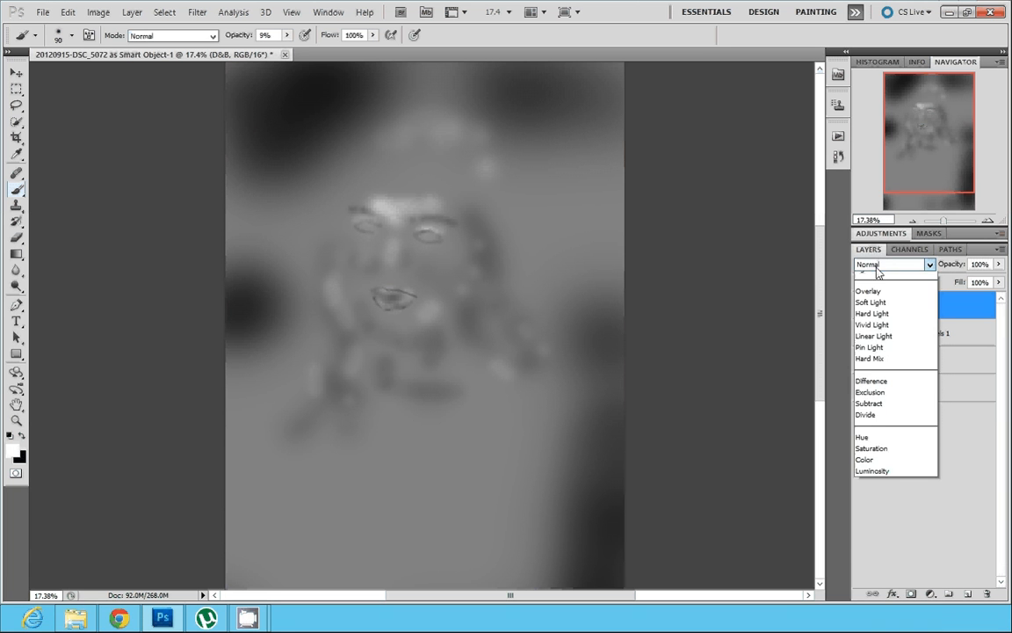
{"action": "left_click", "coordinate": [875, 452]}
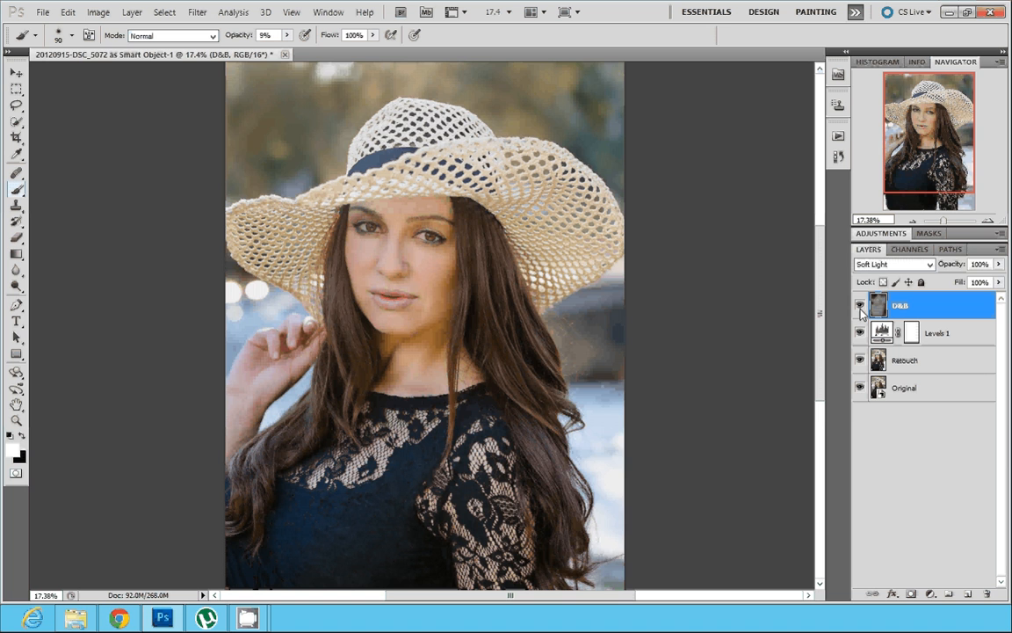
- Hide and show the D&B layer repeatedly to check the overall effect on the whole portrait
{"action": "left_click", "coordinate": [860, 309]}
{"action": "left_click", "coordinate": [860, 309]}
{"action": "left_click_drag", "start_coordinate": [943, 222], "coordinate": [941, 224]}
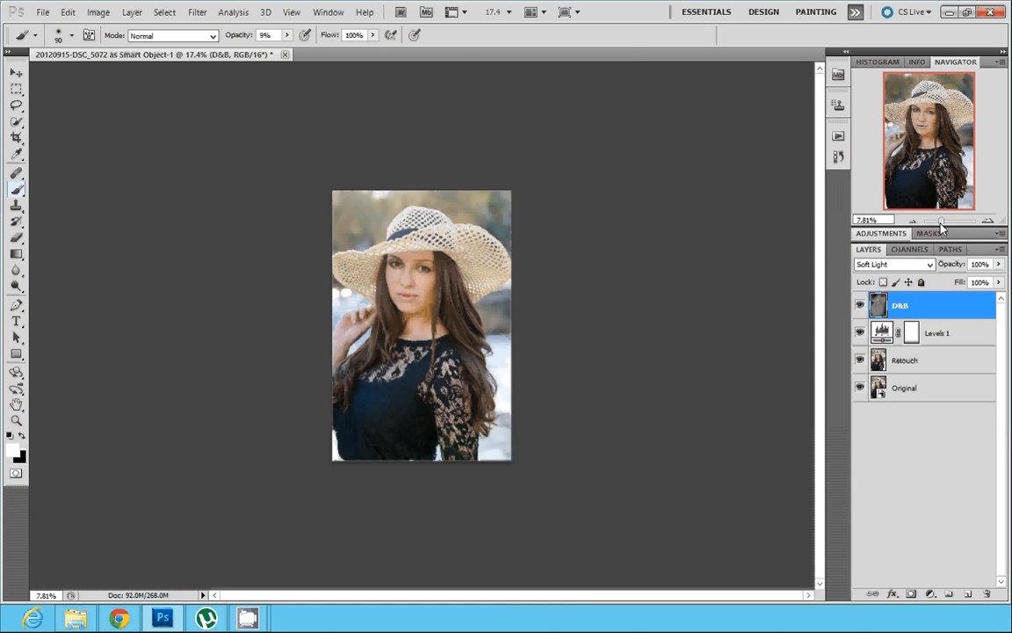
{"action": "left_click", "coordinate": [860, 306]}
{"action": "left_click", "coordinate": [860, 306]}
{"action": "left_click", "coordinate": [860, 308]}
{"action": "left_click", "coordinate": [861, 308]}
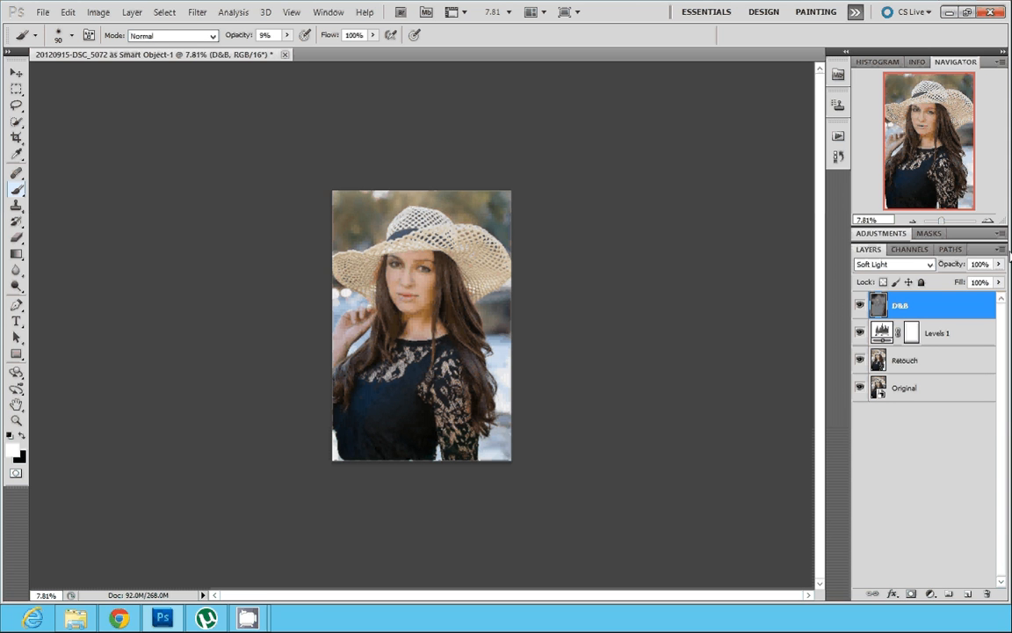
{"action": "left_click", "coordinate": [1000, 250]}
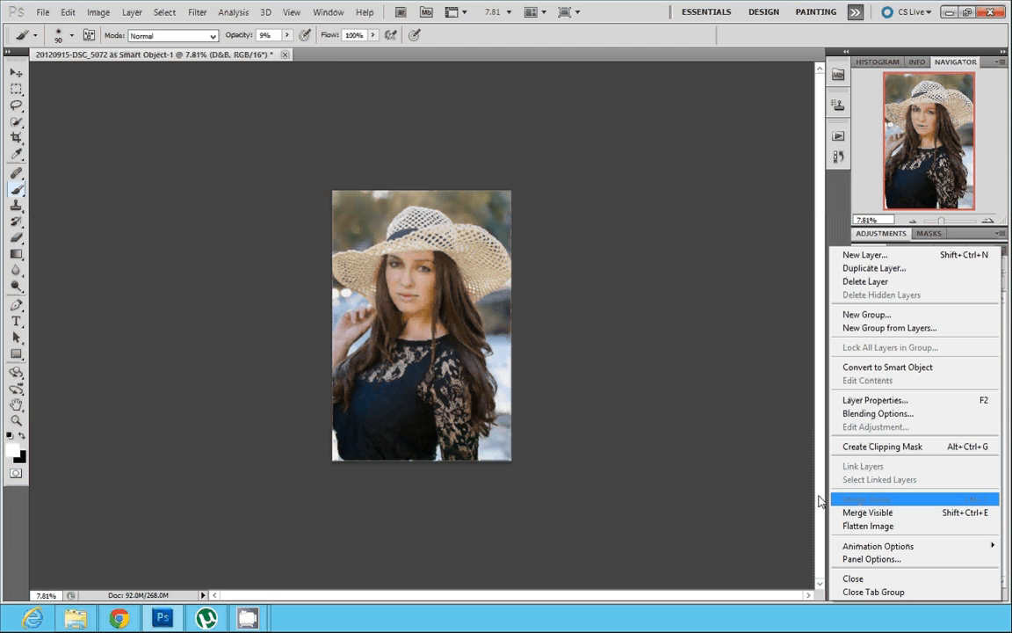
{"action": "left_click", "coordinate": [737, 470]}
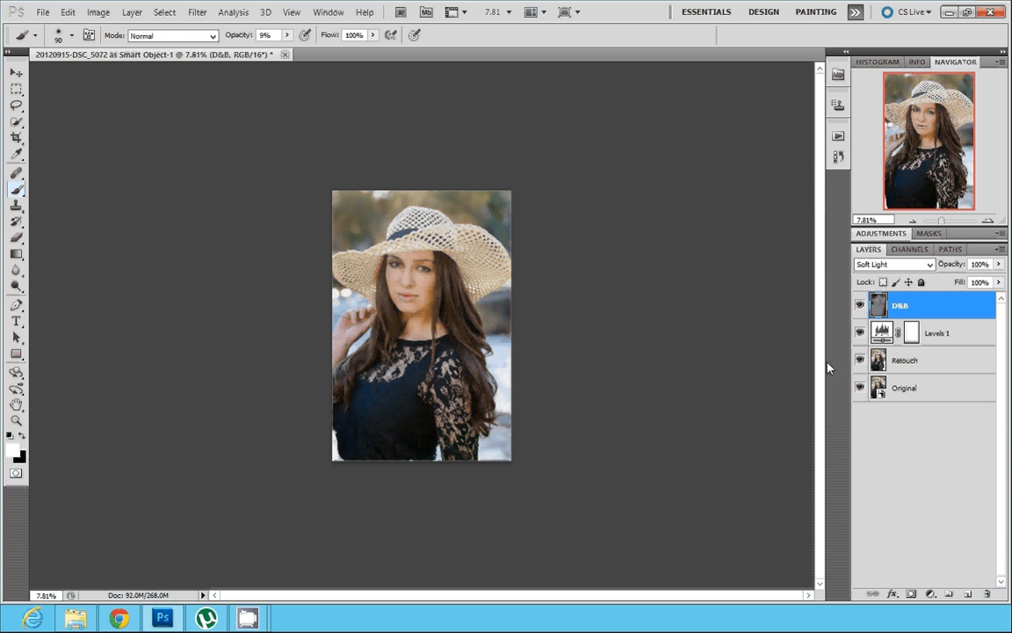
{"action": "left_click", "coordinate": [132, 13]}
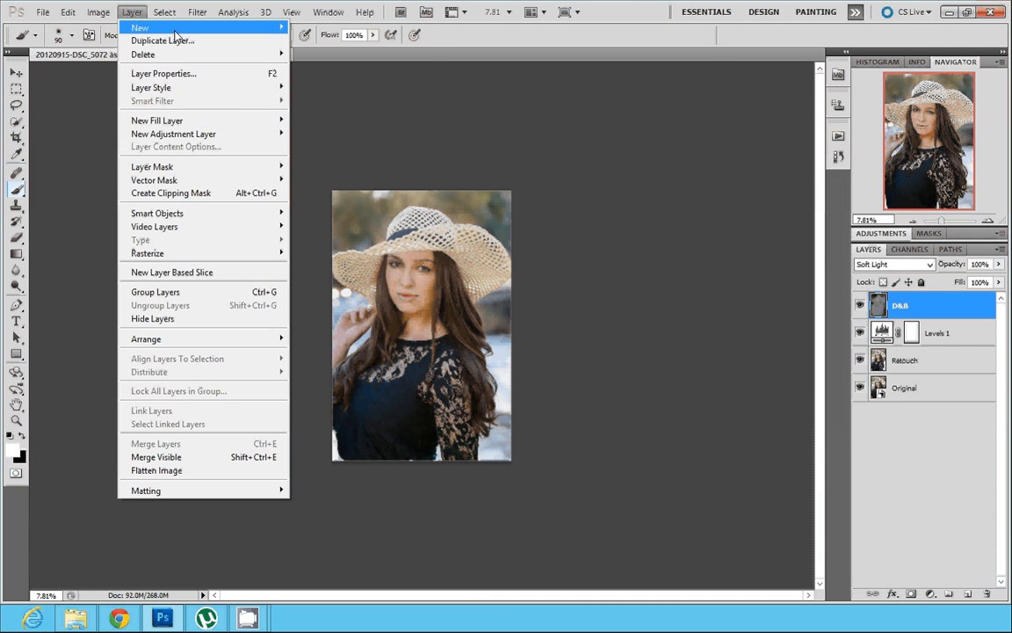
{"action": "mouse_move", "coordinate": [175, 33]}
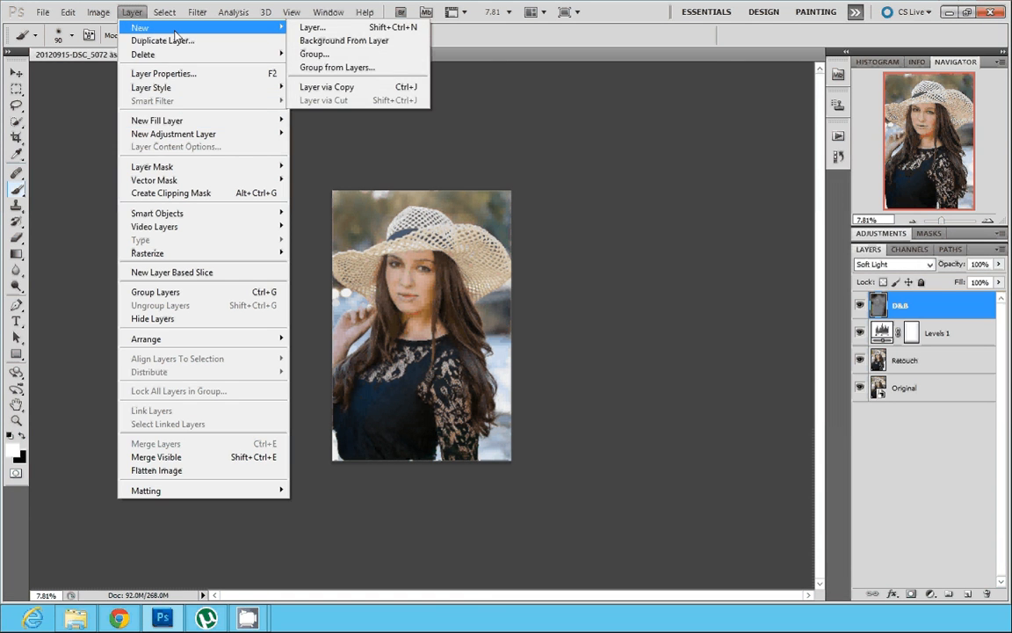
{"action": "mouse_move", "coordinate": [242, 254]}
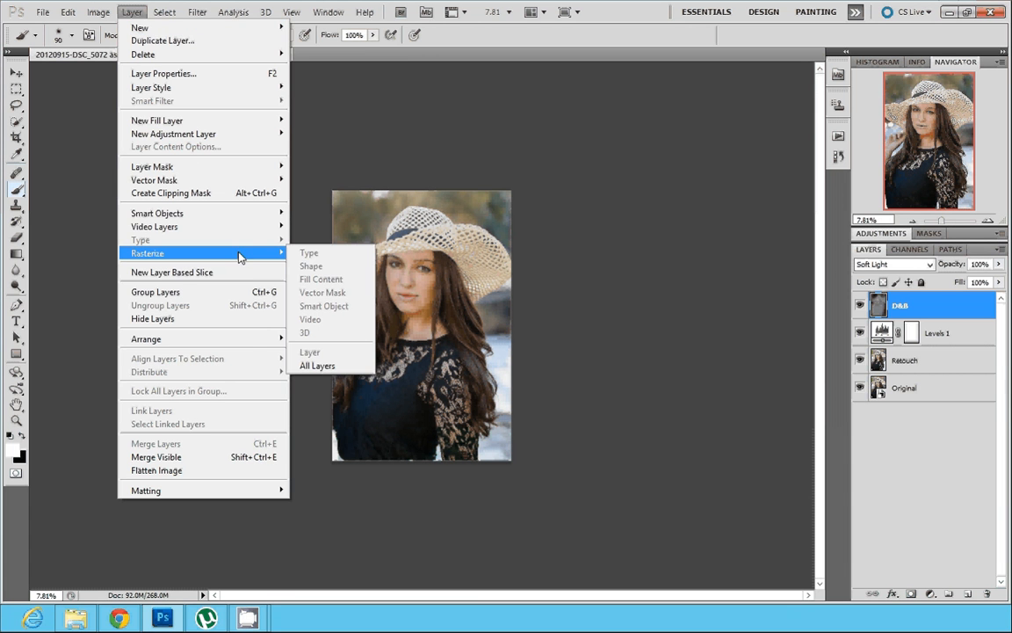
{"action": "left_click", "coordinate": [687, 341]}
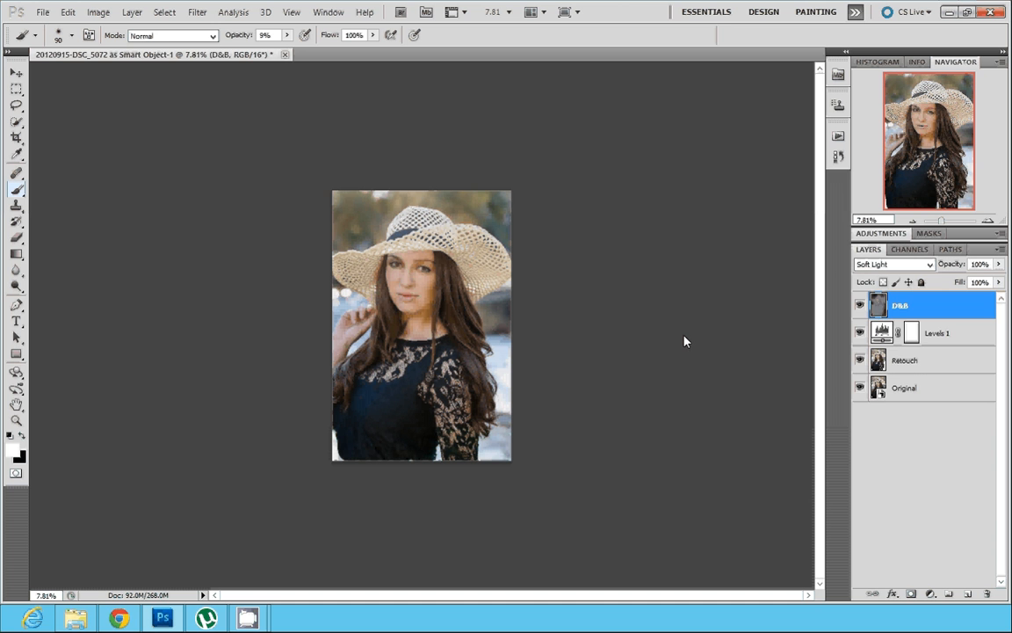
- Stamp all visible layers into a new merged layer above the D&B layer
{"action": "key", "text": "ctrl+alt+shift+e"}
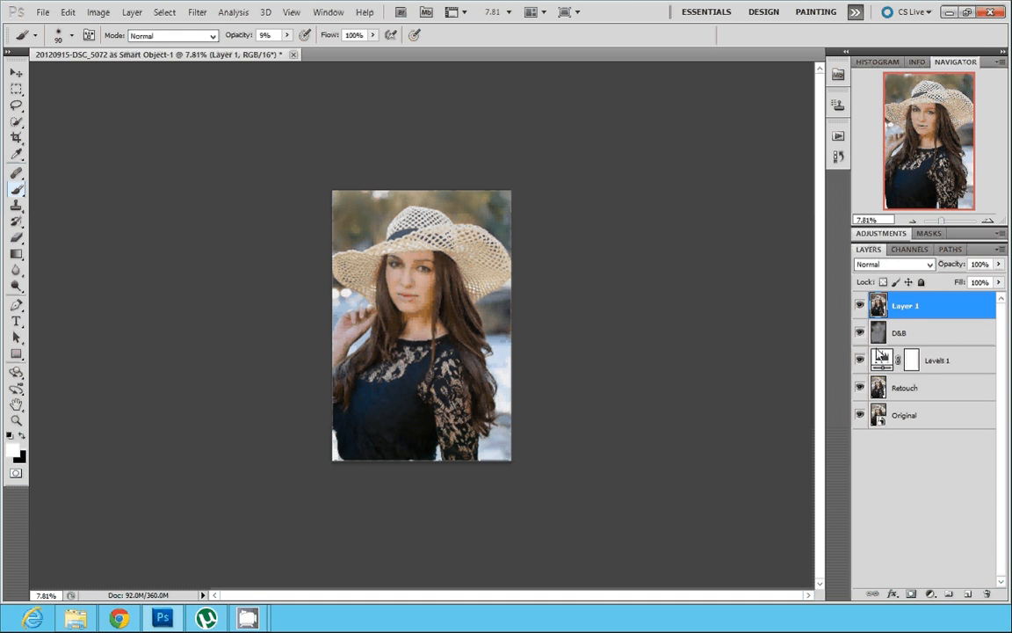
{"action": "left_click_drag", "start_coordinate": [860, 333], "coordinate": [856, 416]}
{"action": "left_click", "coordinate": [860, 333]}
{"action": "left_click_drag", "start_coordinate": [860, 359], "coordinate": [865, 442]}
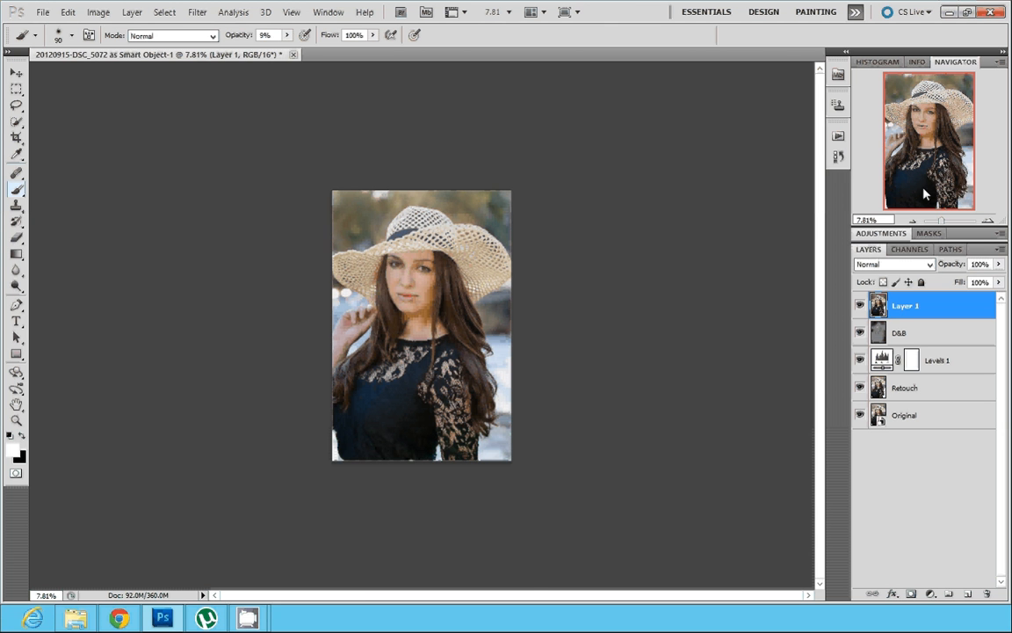
- Apply a High Pass filter with a radius of about 9.5 pixels to the merged layer, judging the facial detail at 100% zoom
{"action": "left_click_drag", "start_coordinate": [940, 220], "coordinate": [949, 223]}
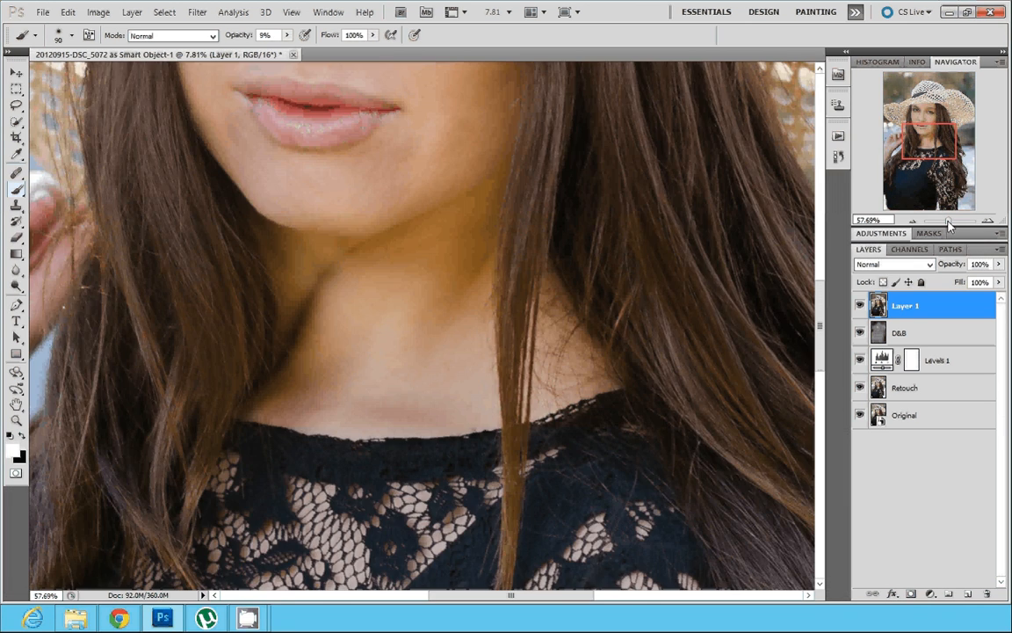
{"action": "left_click_drag", "start_coordinate": [937, 143], "coordinate": [934, 121]}
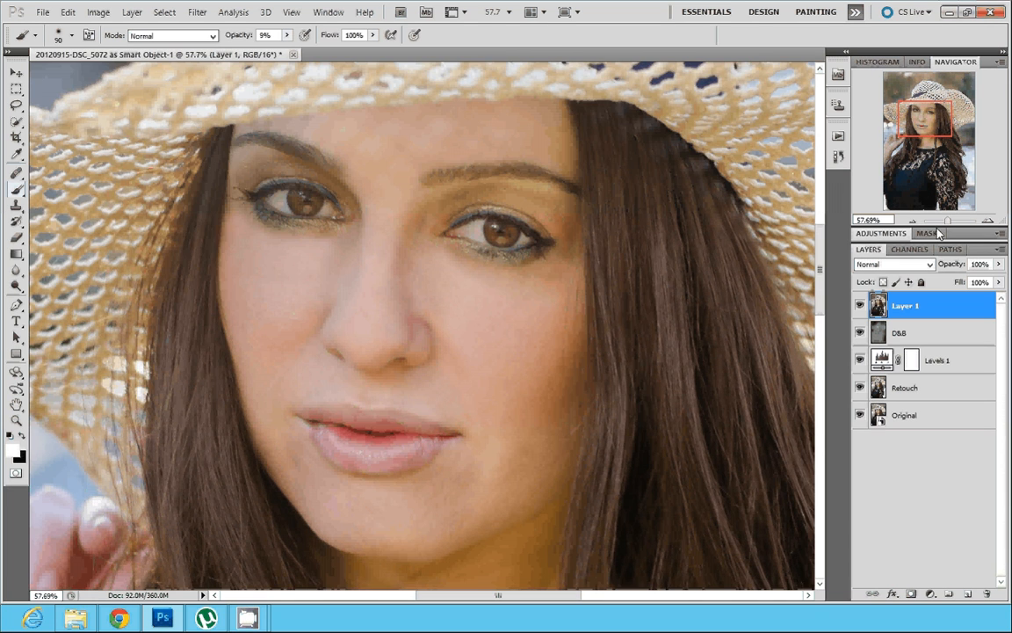
{"action": "left_click_drag", "start_coordinate": [948, 221], "coordinate": [950, 225]}
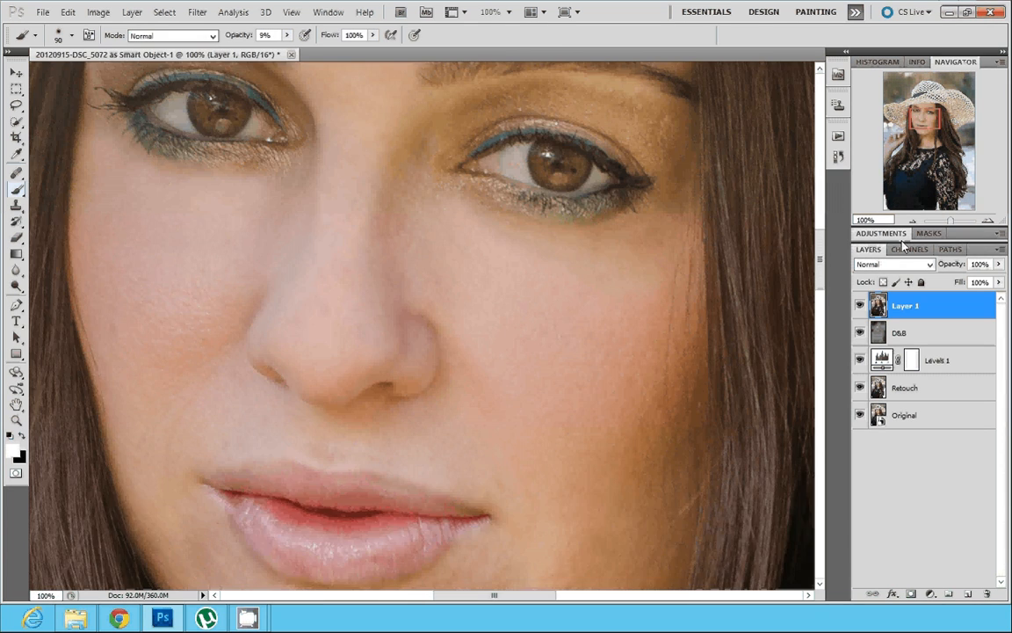
{"action": "scroll", "coordinate": [901, 248], "scroll_direction": "up", "scroll_amount": 3}
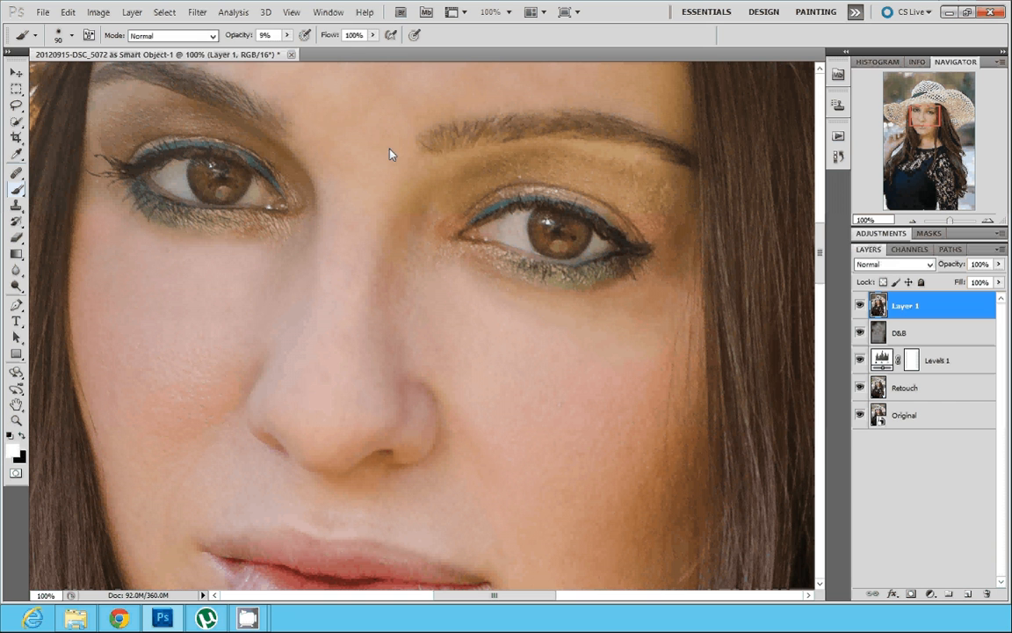
{"action": "left_click", "coordinate": [197, 12]}
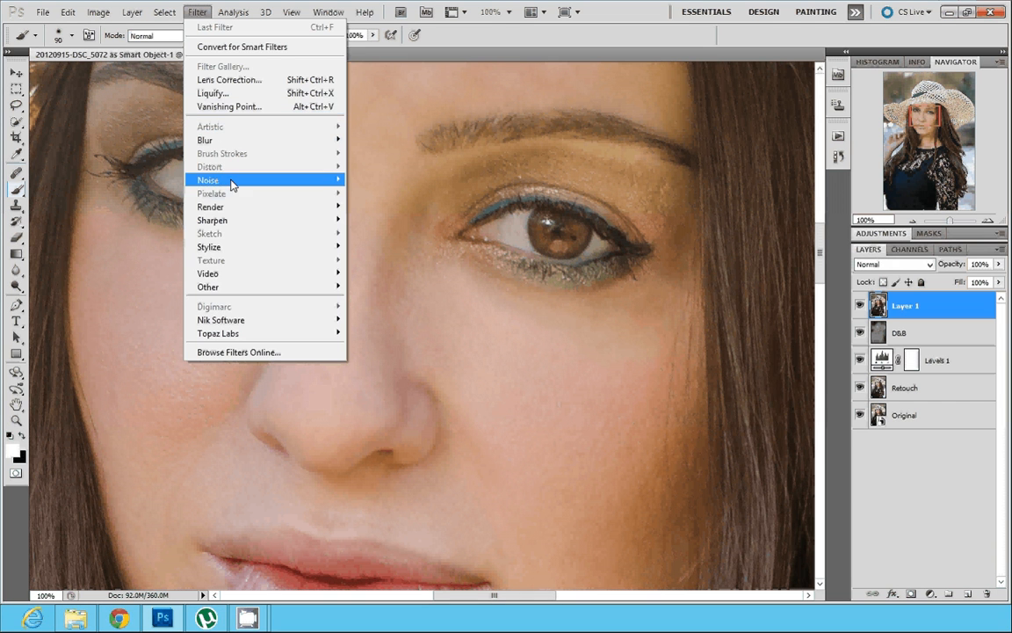
{"action": "mouse_move", "coordinate": [273, 288]}
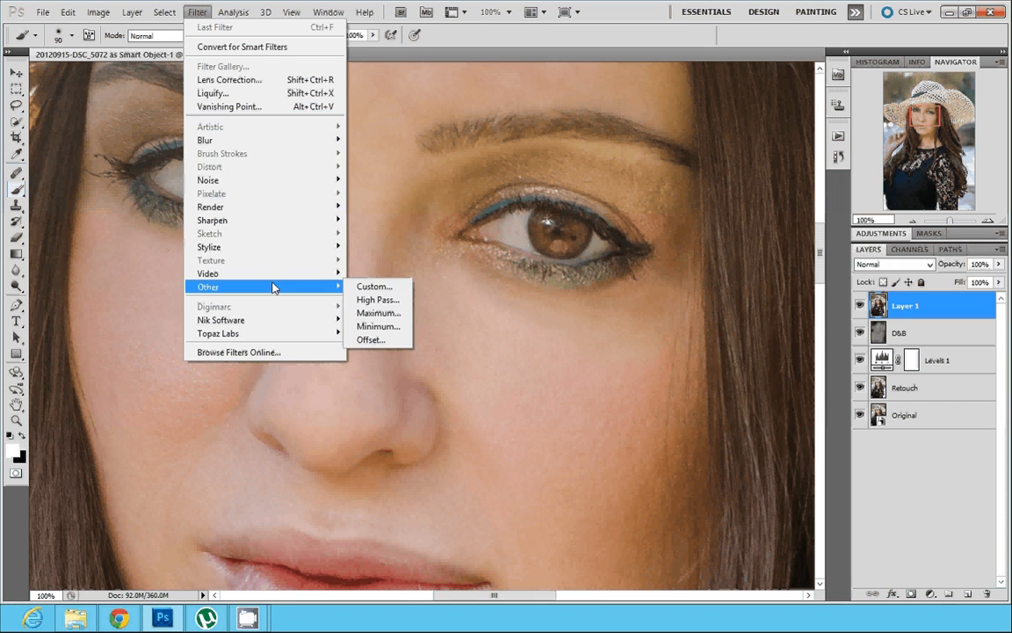
{"action": "left_click", "coordinate": [378, 300]}
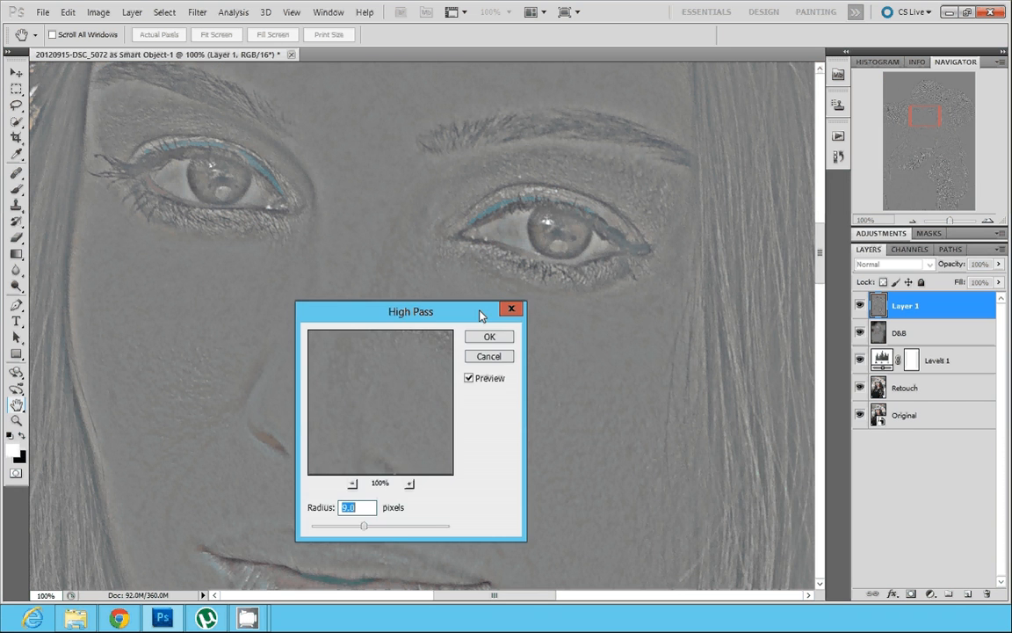
{"action": "left_click_drag", "start_coordinate": [481, 314], "coordinate": [647, 326]}
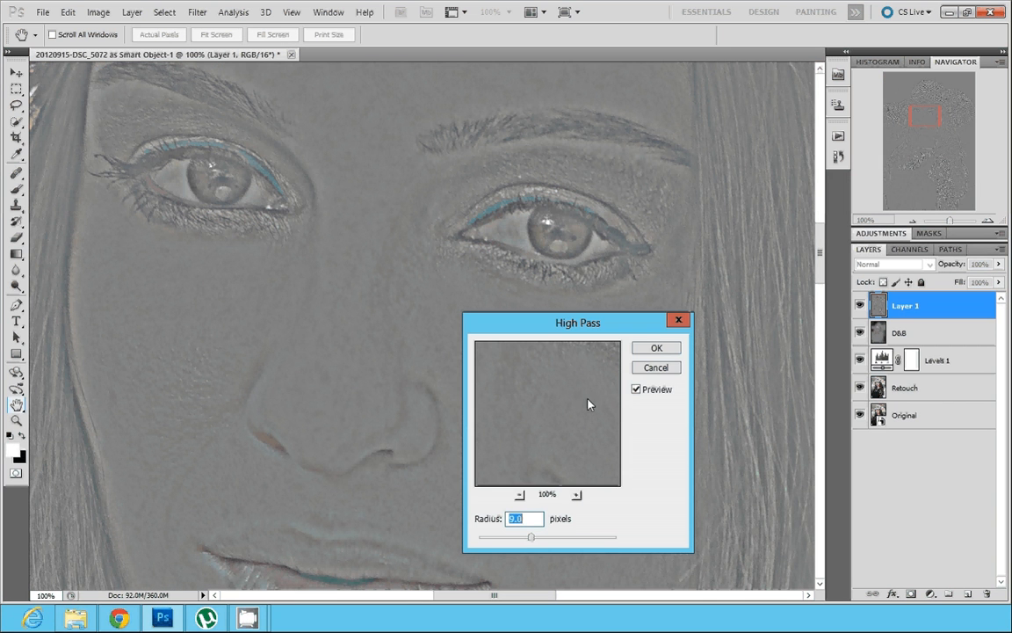
{"action": "left_click_drag", "start_coordinate": [531, 537], "coordinate": [495, 541]}
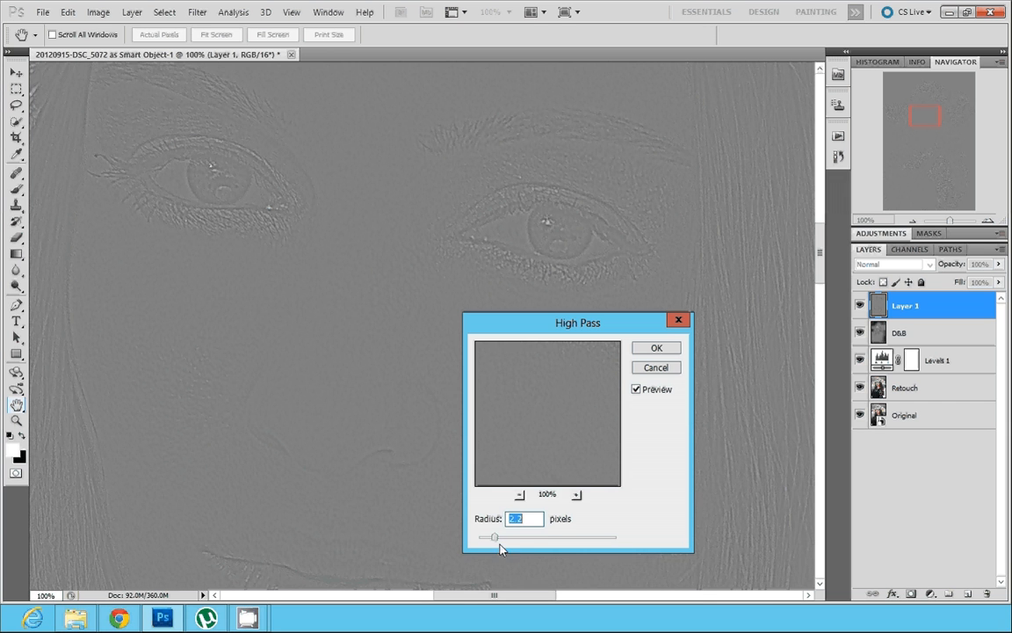
{"action": "left_click_drag", "start_coordinate": [499, 540], "coordinate": [520, 540]}
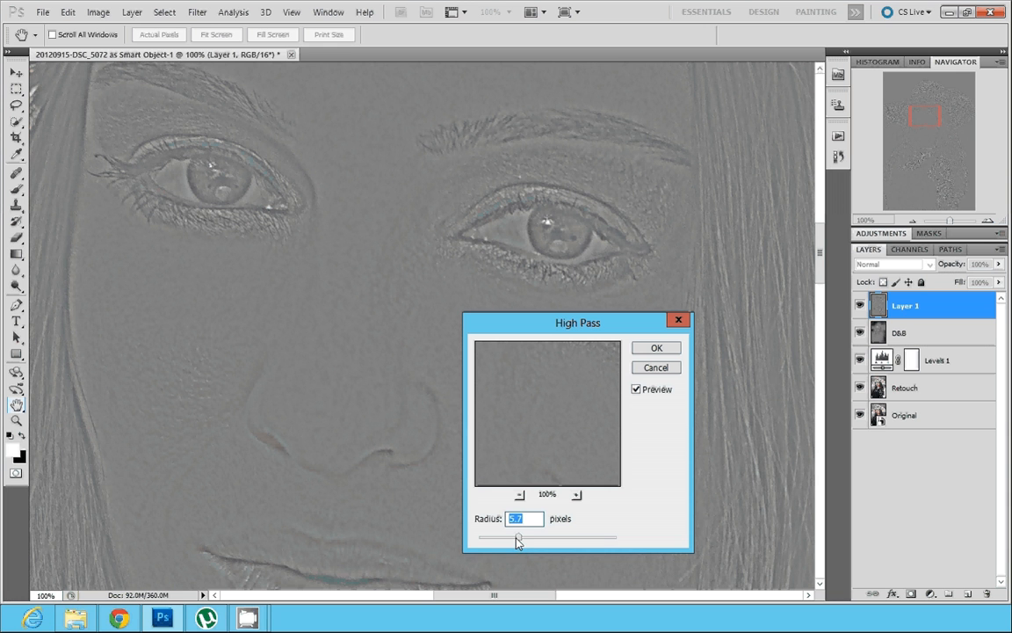
{"action": "left_click_drag", "start_coordinate": [524, 542], "coordinate": [532, 541]}
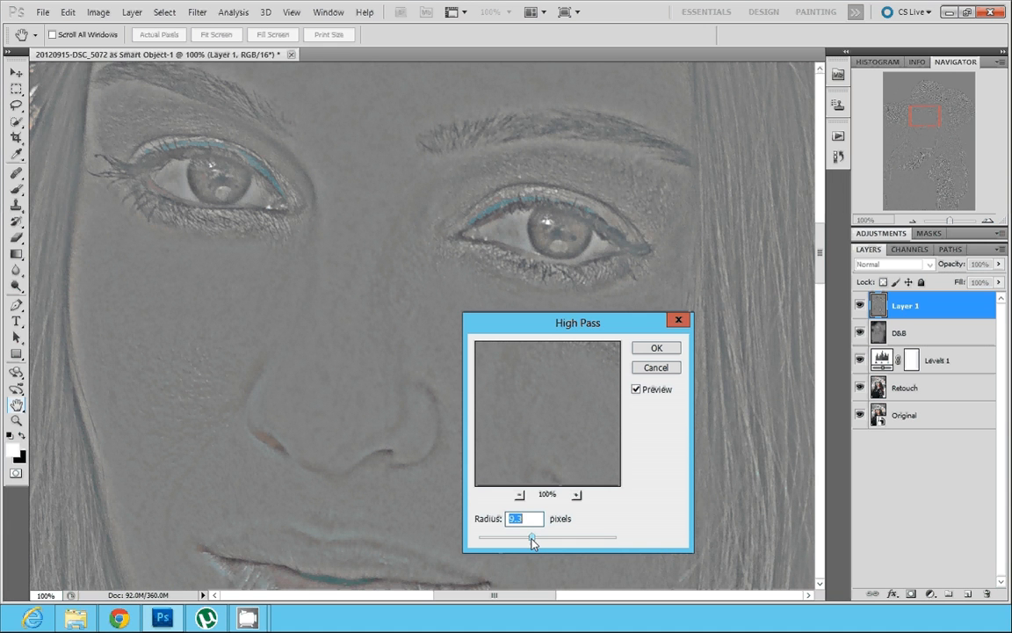
{"action": "left_click_drag", "start_coordinate": [531, 541], "coordinate": [554, 543]}
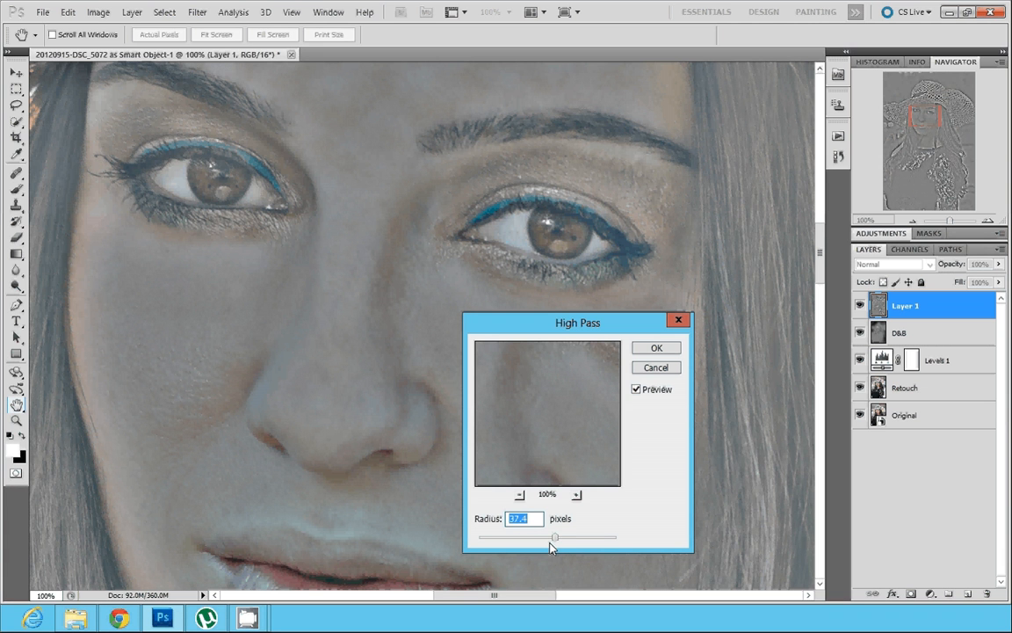
{"action": "left_click_drag", "start_coordinate": [549, 542], "coordinate": [533, 540]}
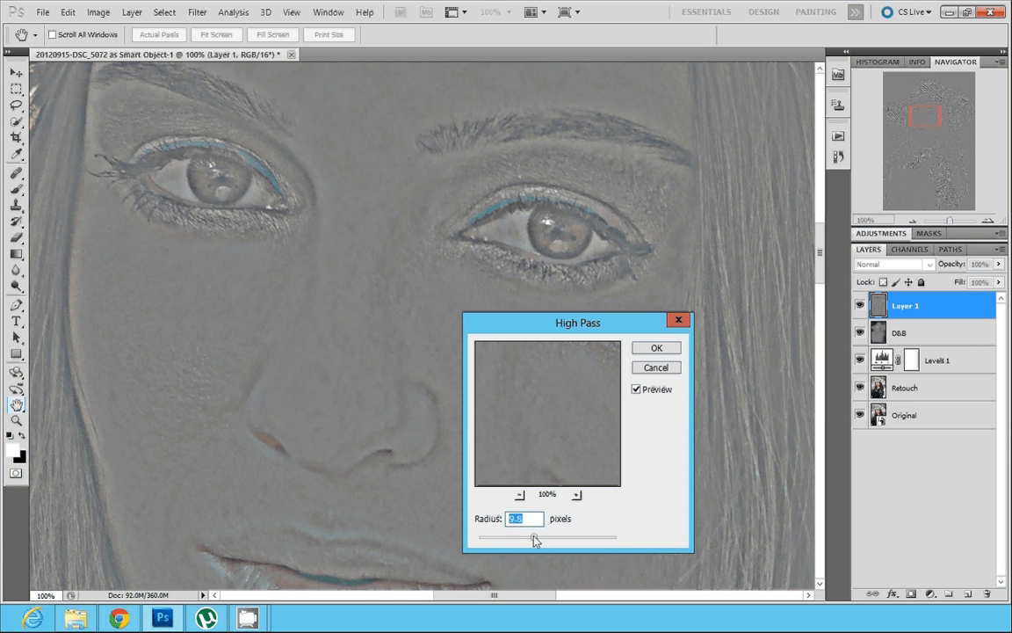
{"action": "left_click", "coordinate": [657, 349]}
- Compare Overlay, Soft Light and Linear Light blending on the High Pass layer and settle on Soft Light
{"action": "left_click", "coordinate": [894, 263]}
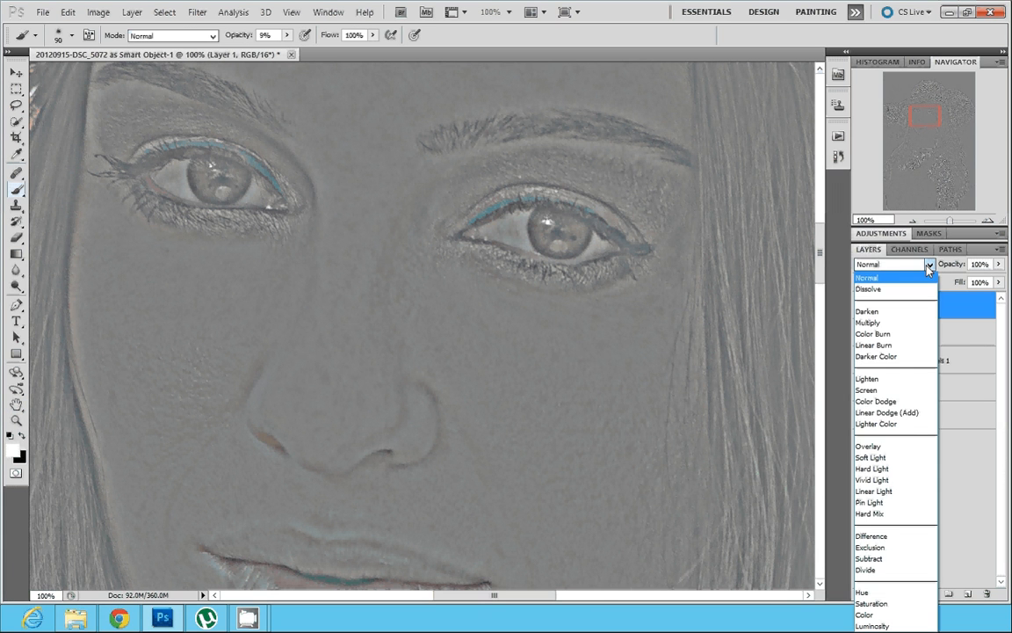
{"action": "left_click", "coordinate": [896, 447]}
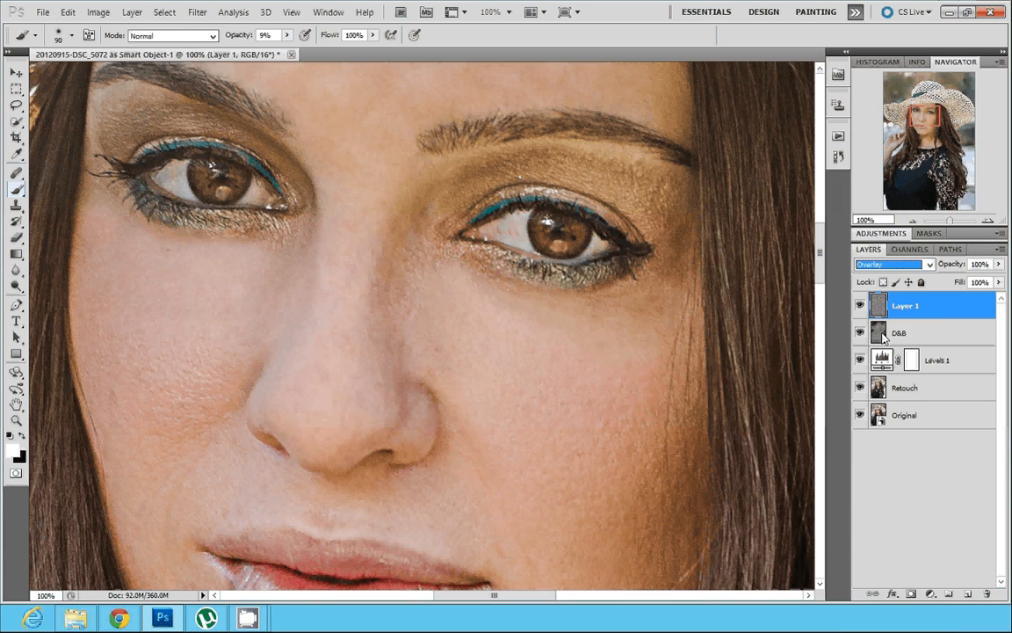
{"action": "left_click", "coordinate": [899, 264]}
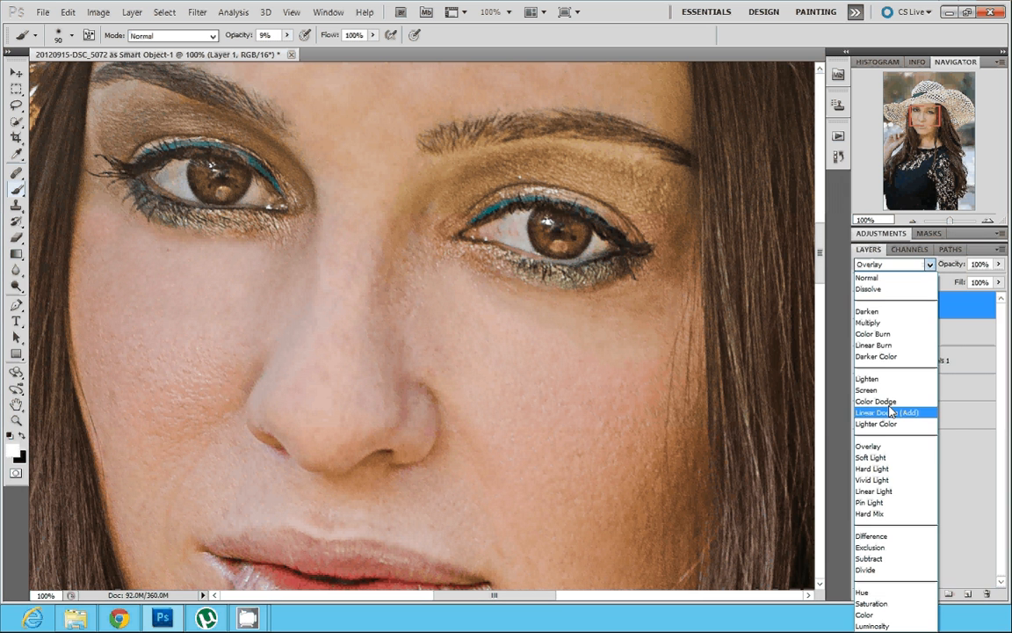
{"action": "left_click", "coordinate": [873, 457]}
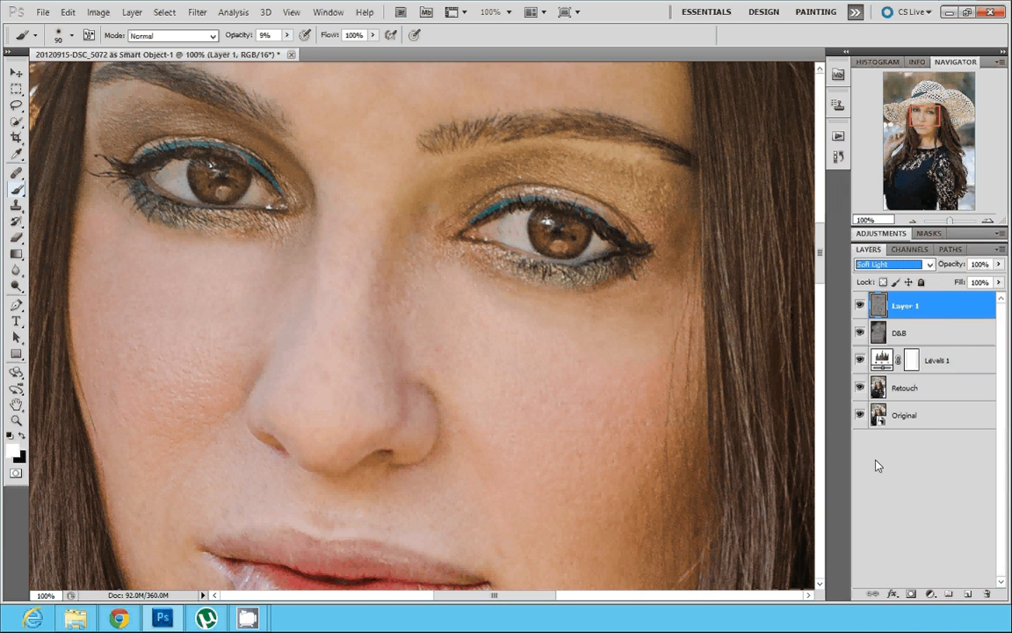
{"action": "left_click", "coordinate": [894, 265]}
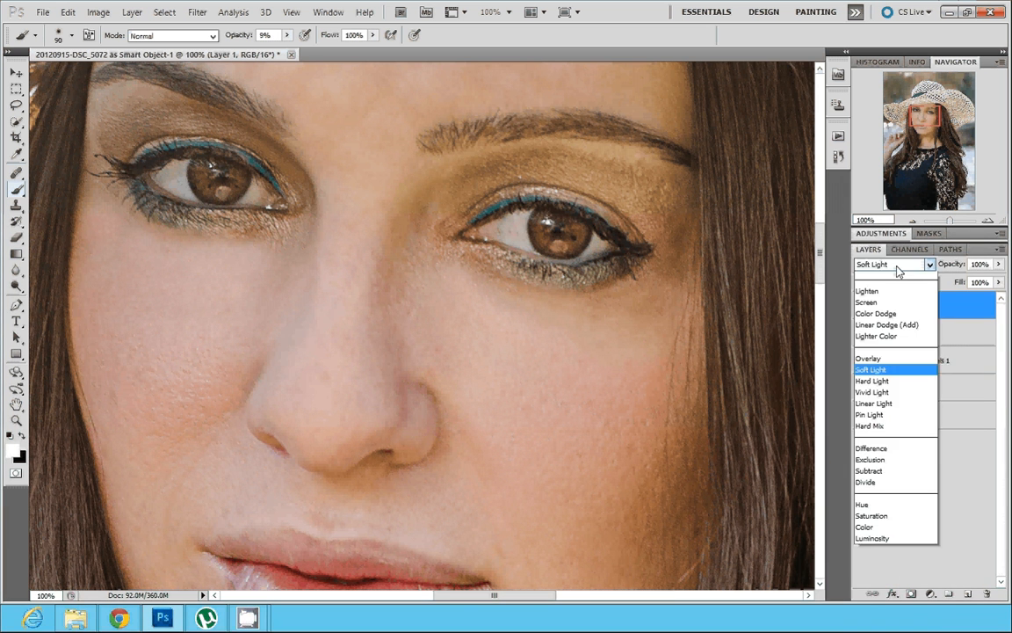
{"action": "left_click", "coordinate": [902, 492]}
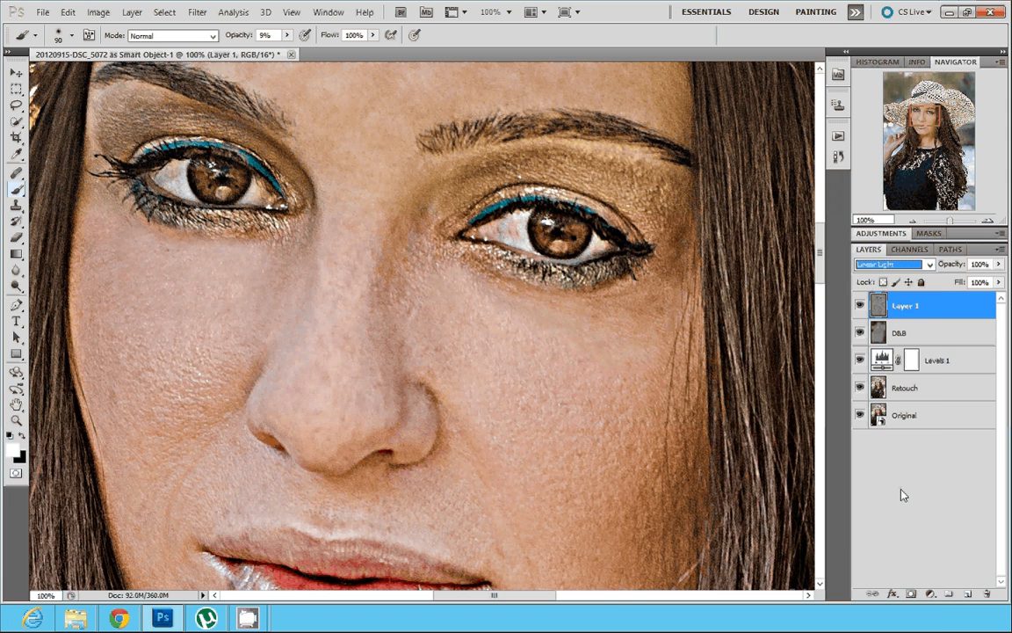
{"action": "left_click", "coordinate": [919, 264]}
{"action": "left_click", "coordinate": [885, 458]}
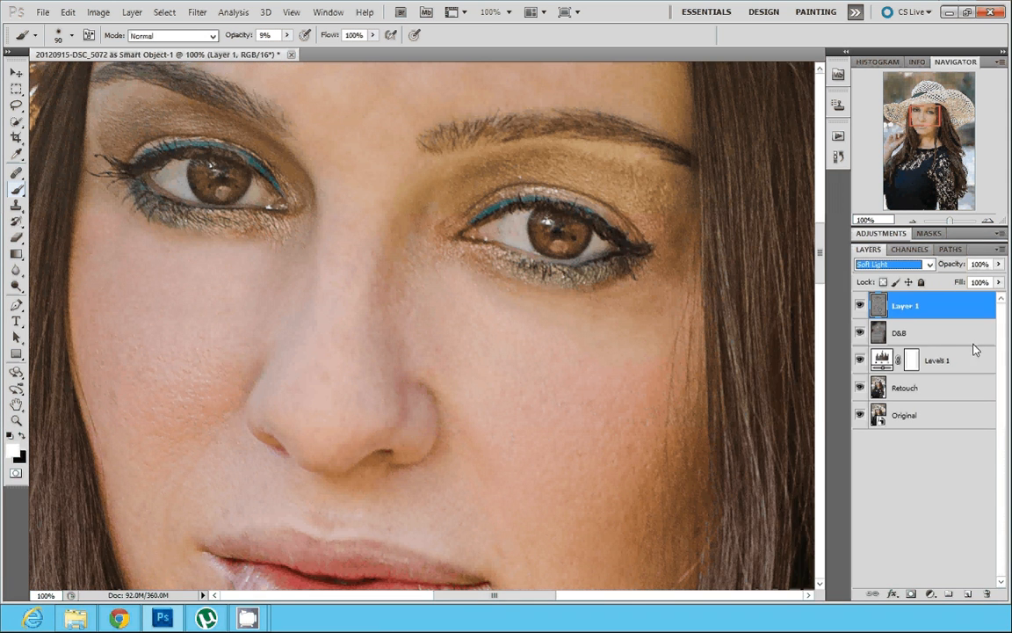
- Add a black layer mask to the High Pass layer to hide its sharpening completely
{"action": "left_click", "coordinate": [912, 595], "text": "alt"}
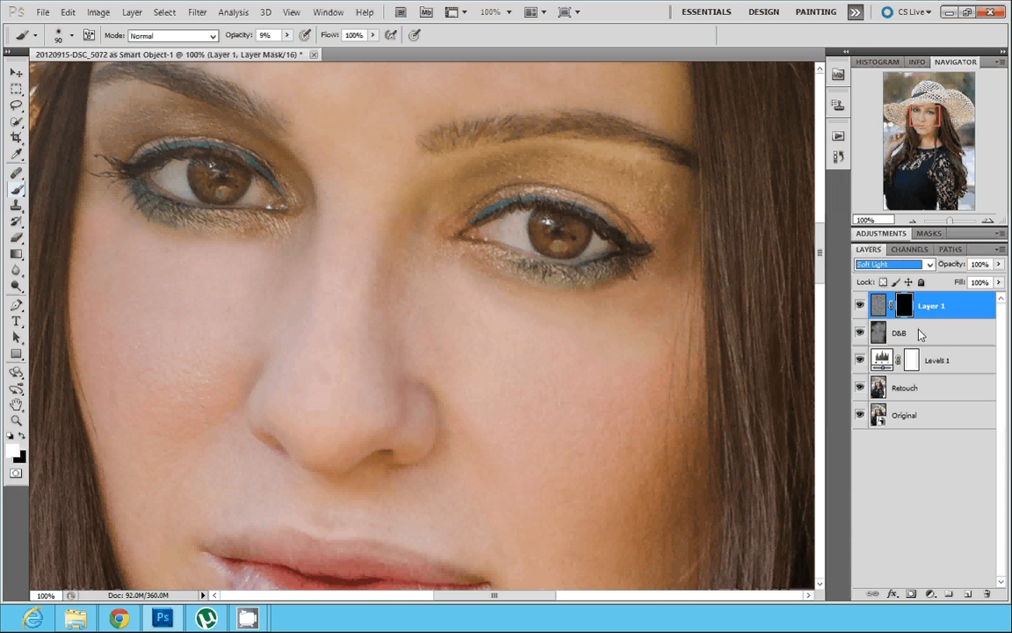
{"action": "left_click", "coordinate": [132, 11]}
{"action": "mouse_move", "coordinate": [198, 166]}
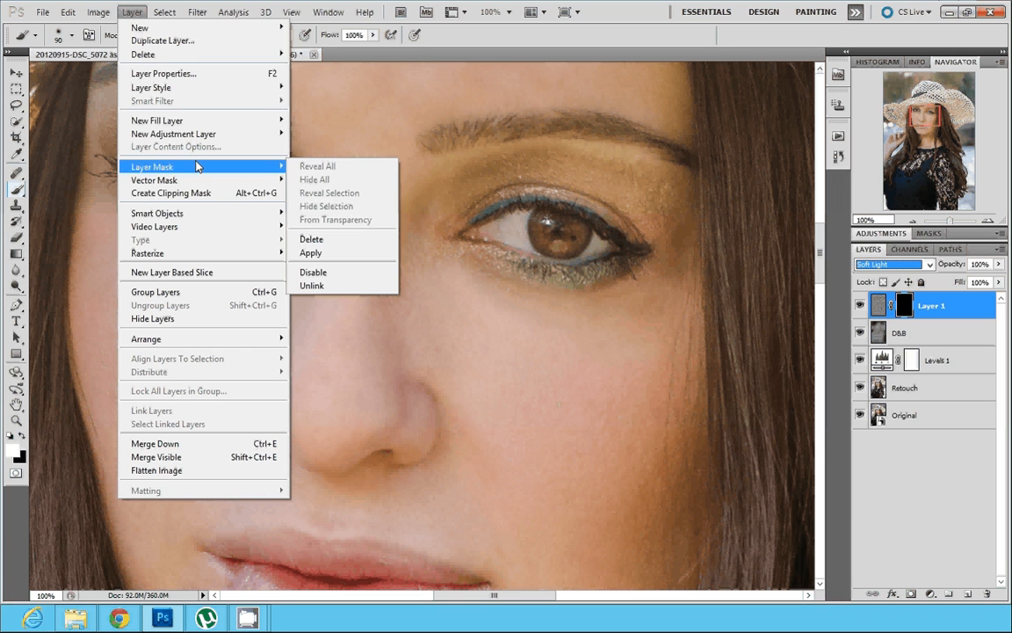
{"action": "left_click", "coordinate": [774, 299]}
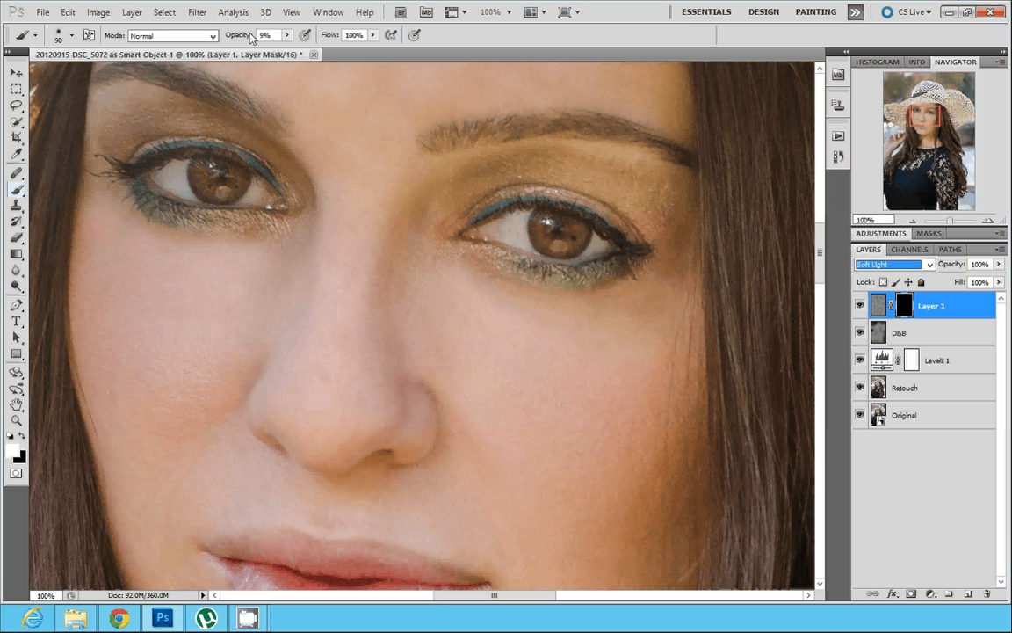
- Paint white on the High Pass layer's mask over both eyes at 100% brush opacity, then view the whole portrait
{"action": "key", "text": "8"}
{"action": "key", "text": "5"}
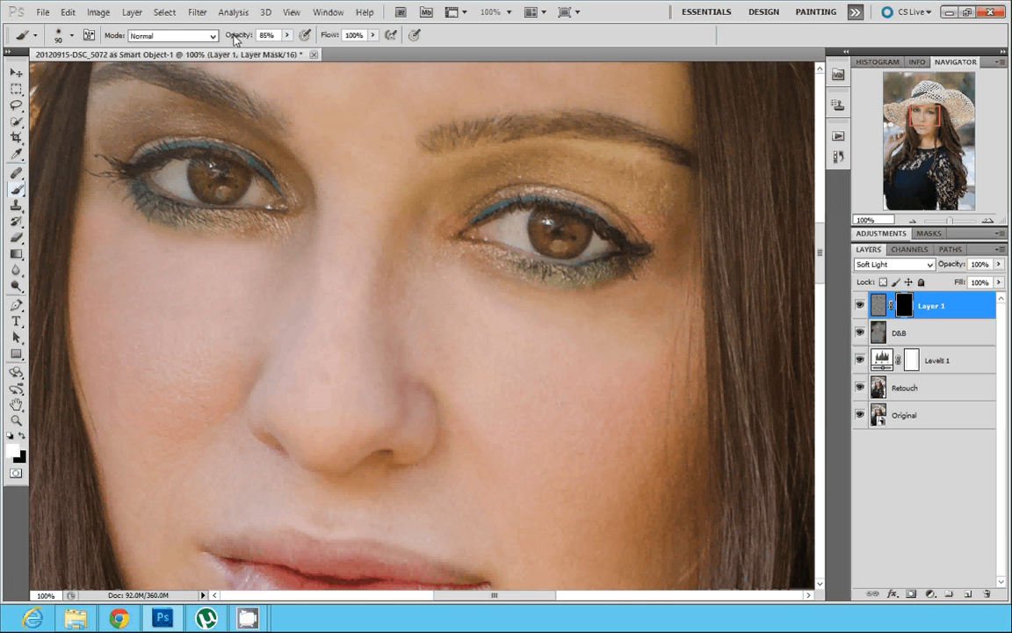
{"action": "key", "text": "0"}
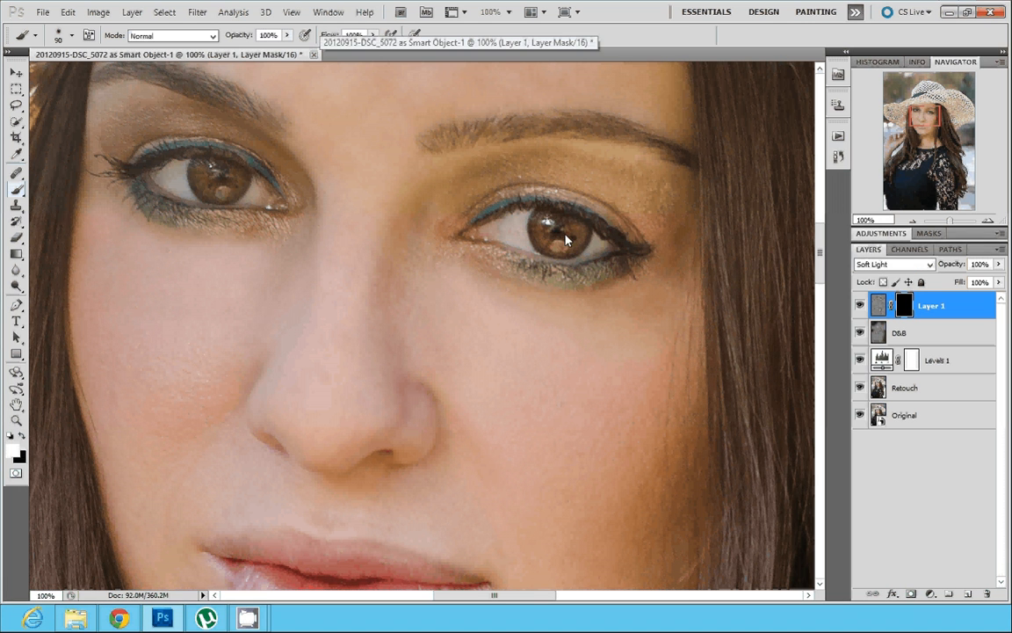
{"action": "mouse_move", "coordinate": [234, 188]}
{"action": "left_mouse_down"}
{"action": "mouse_move", "coordinate": [203, 167]}
{"action": "mouse_move", "coordinate": [147, 175]}
{"action": "mouse_move", "coordinate": [252, 184]}
{"action": "left_mouse_up"}
{"action": "mouse_move", "coordinate": [517, 220]}
{"action": "left_mouse_down"}
{"action": "mouse_move", "coordinate": [597, 250]}
{"action": "mouse_move", "coordinate": [599, 261]}
{"action": "mouse_move", "coordinate": [470, 241]}
{"action": "left_mouse_up"}
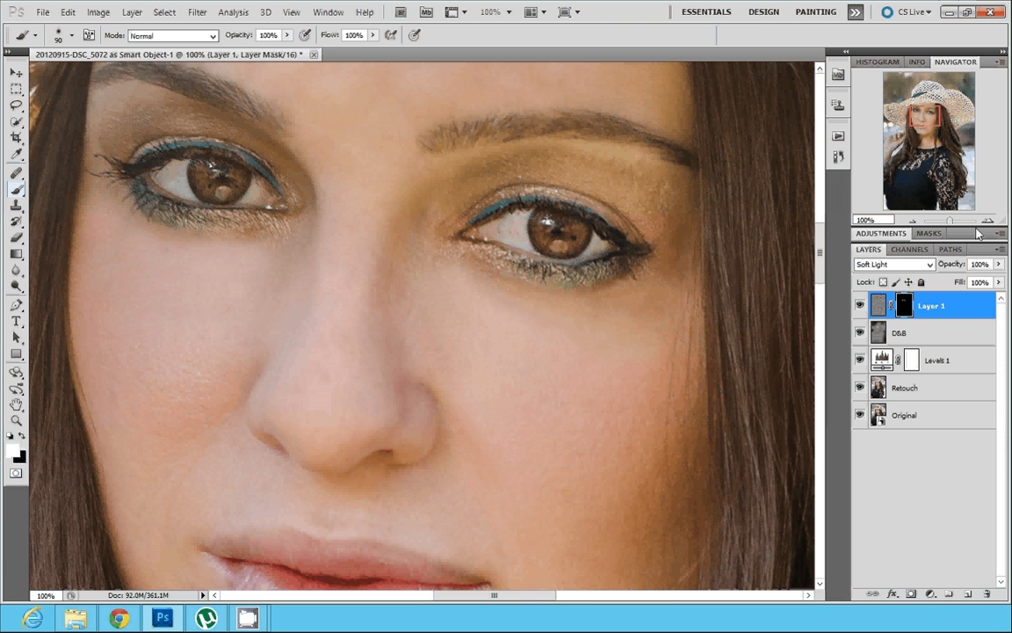
{"action": "key", "text": "ctrl+0"}
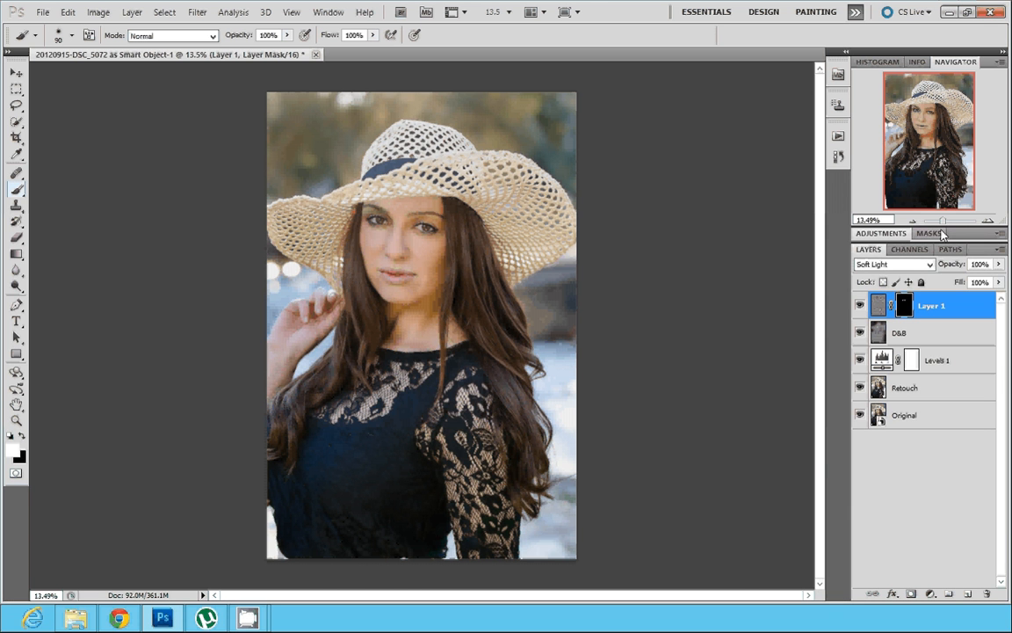
- Duplicate the masked High Pass layer to strengthen the sharpening over both eyes
{"action": "left_click_drag", "start_coordinate": [945, 221], "coordinate": [949, 220]}
{"action": "left_click_drag", "start_coordinate": [937, 155], "coordinate": [938, 134]}
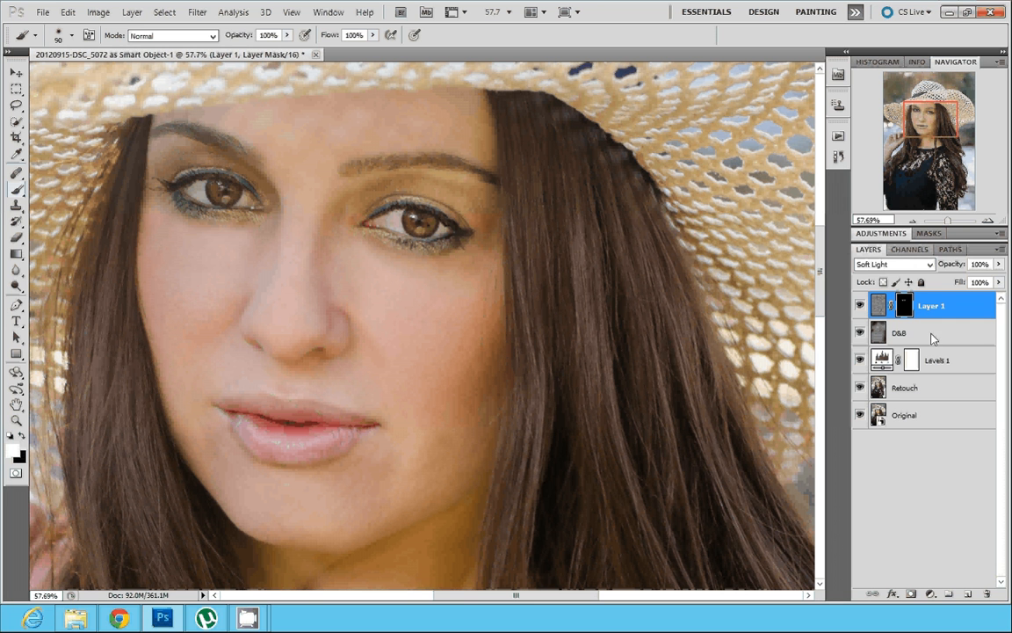
{"action": "left_click_drag", "start_coordinate": [952, 265], "coordinate": [971, 265]}
{"action": "left_click", "coordinate": [932, 315]}
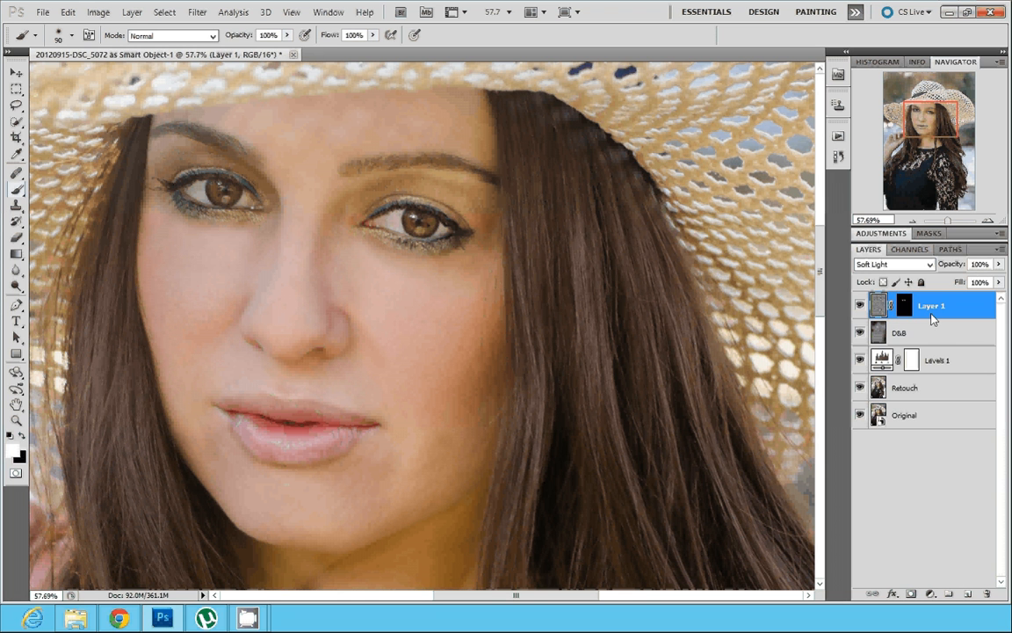
{"action": "key", "text": "ctrl+j"}
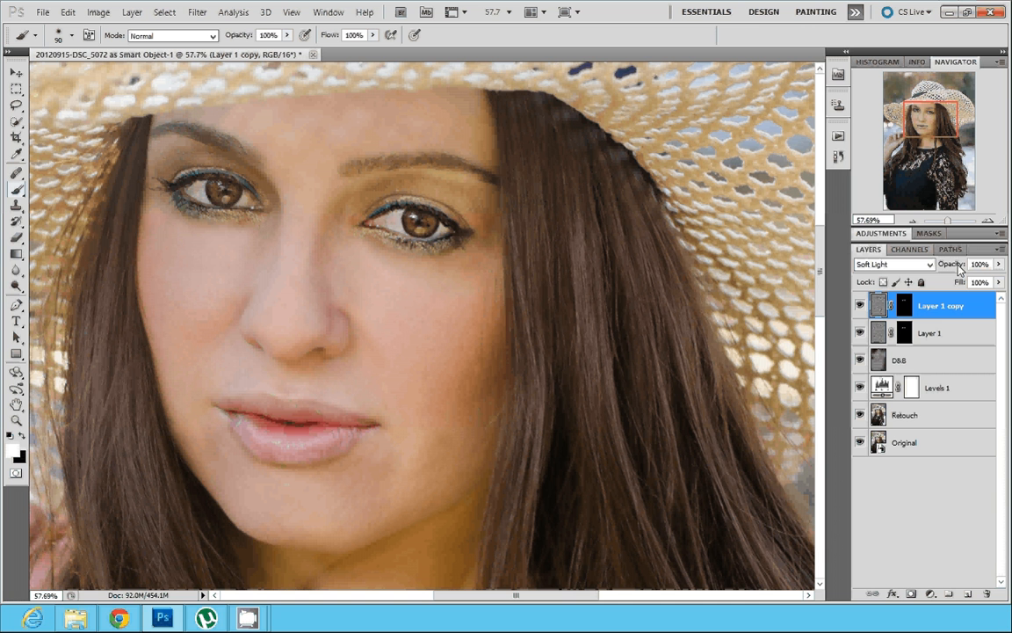
- Set the duplicated High Pass layer's opacity to 35% and compare the eyes with and without it
{"action": "left_click_drag", "start_coordinate": [959, 266], "coordinate": [946, 267]}
{"action": "type", "text": "35"}
{"action": "key", "text": "Return"}
{"action": "left_click", "coordinate": [860, 306]}
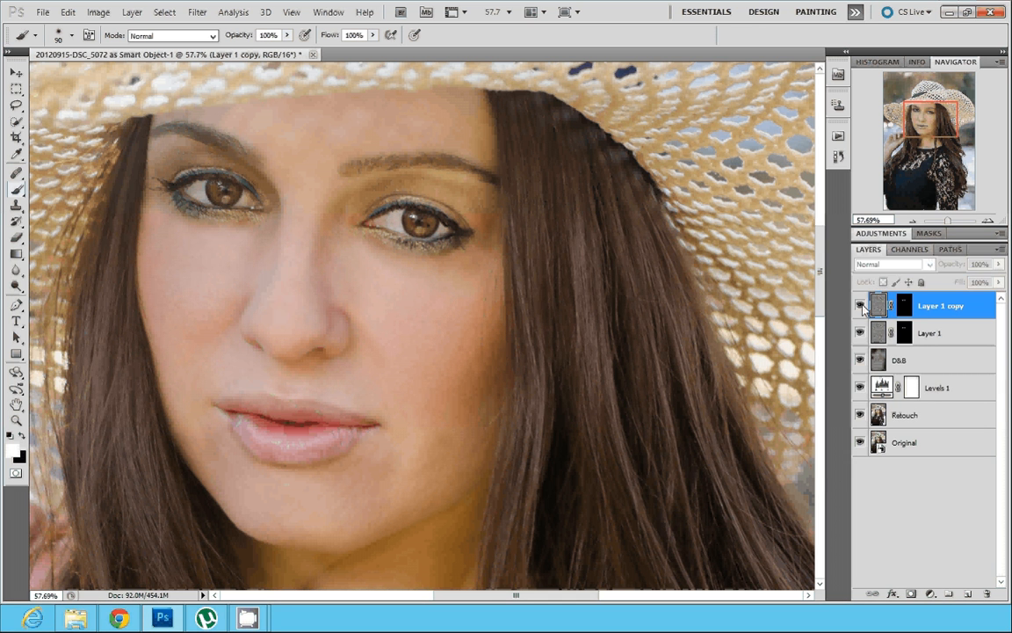
{"action": "left_click", "coordinate": [860, 306]}
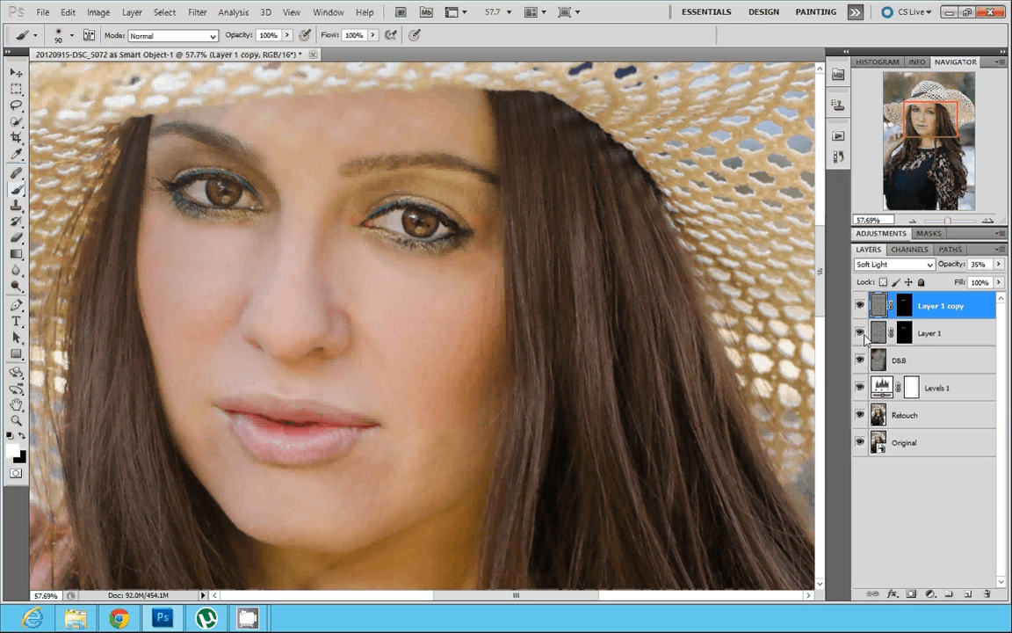
- Group the High Pass layer with its copy and name the group Eye Sharpen
{"action": "left_click", "coordinate": [928, 343], "text": "shift"}
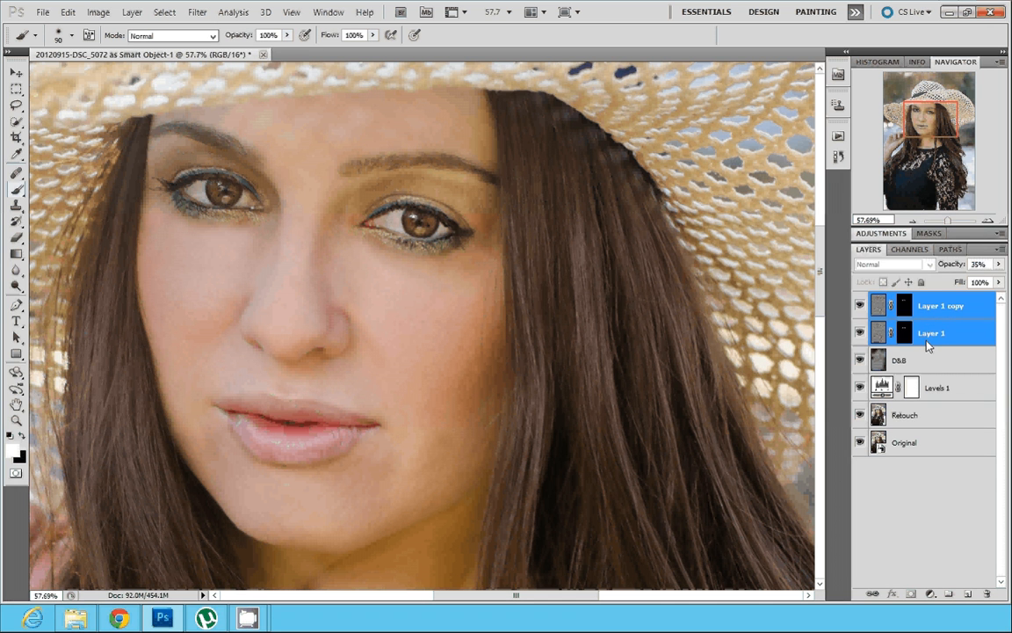
{"action": "key", "text": "ctrl+g"}
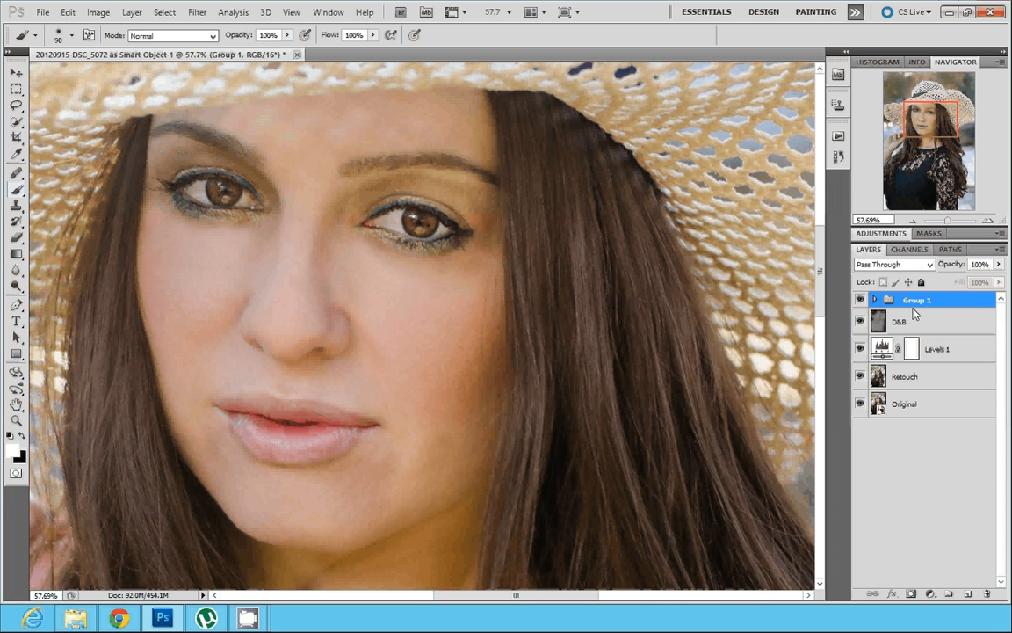
{"action": "double_click", "coordinate": [913, 309]}
{"action": "type", "text": "eYE sHARPEN"}
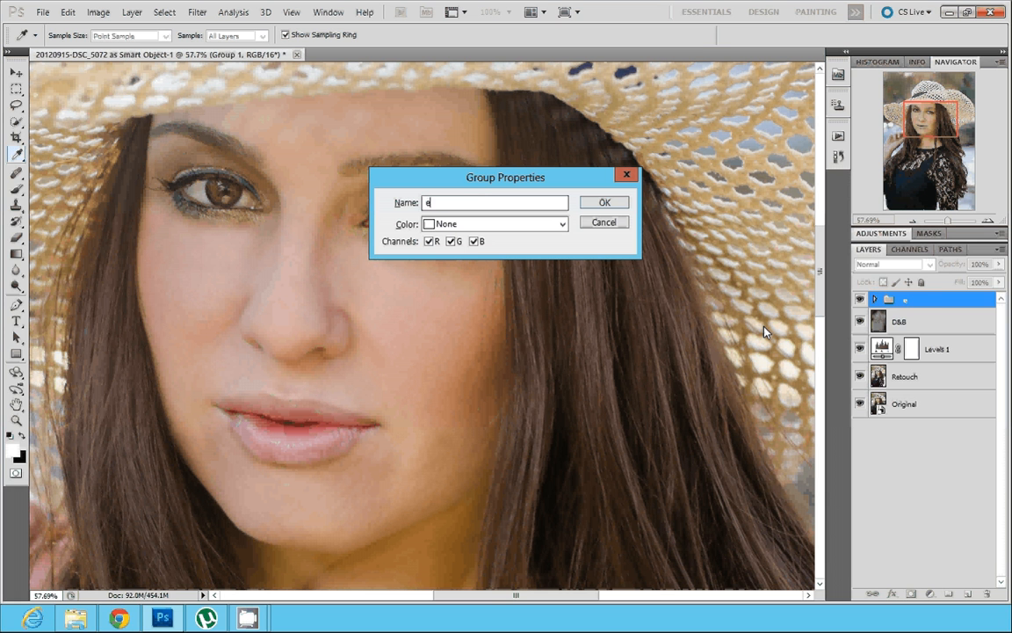
{"action": "key", "text": "BackSpace"}
{"action": "key", "text": "BackSpace"}
{"action": "key", "text": "BackSpace"}
{"action": "key", "text": "BackSpace"}
{"action": "key", "text": "BackSpace"}
{"action": "key", "text": "BackSpace"}
{"action": "key", "text": "BackSpace"}
{"action": "key", "text": "BackSpace"}
{"action": "key", "text": "BackSpace"}
{"action": "key", "text": "BackSpace"}
{"action": "key", "text": "BackSpace"}
{"action": "type", "text": "Eye Sharpen"}
{"action": "key", "text": "Return"}
{"action": "key", "text": "b"}
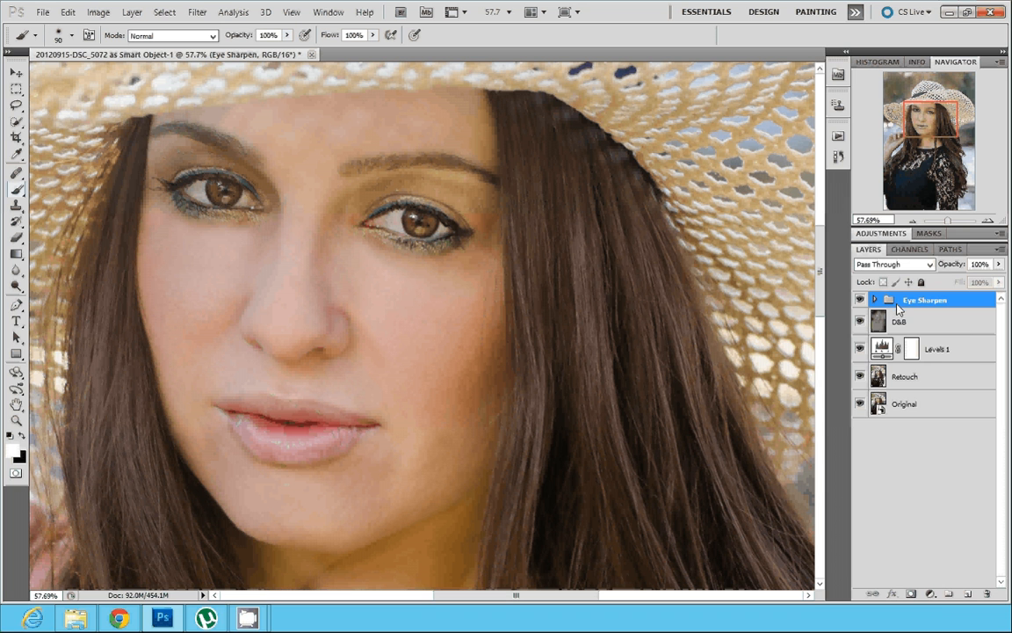
- Add a Color Balance layer with an inverted mask and set its midtones to -2 cyan/red, -6 magenta/green and -20 yellow/blue
{"action": "left_click", "coordinate": [930, 594]}
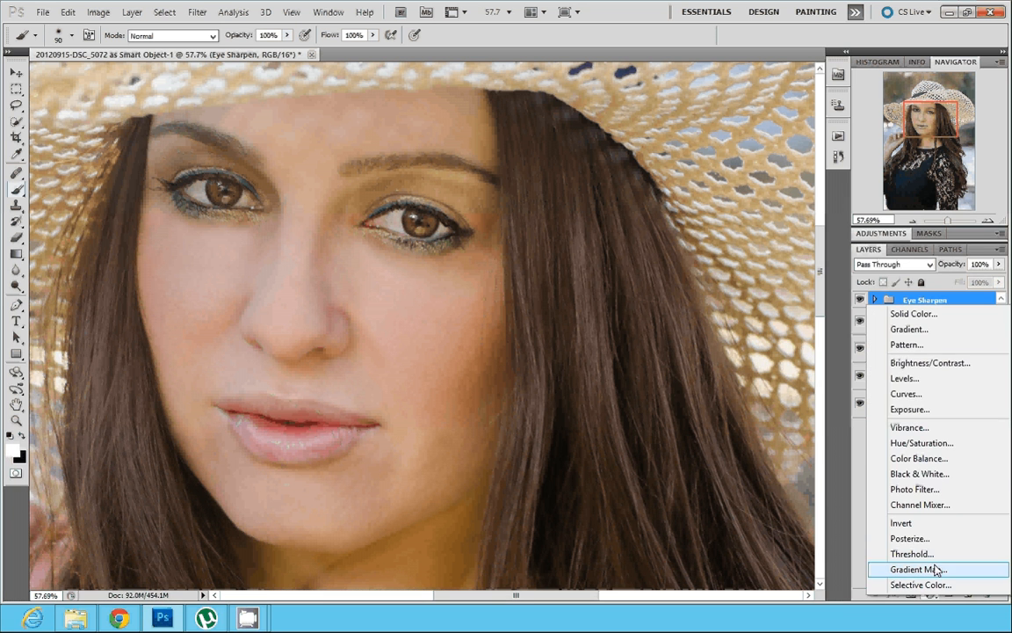
{"action": "left_click", "coordinate": [919, 457]}
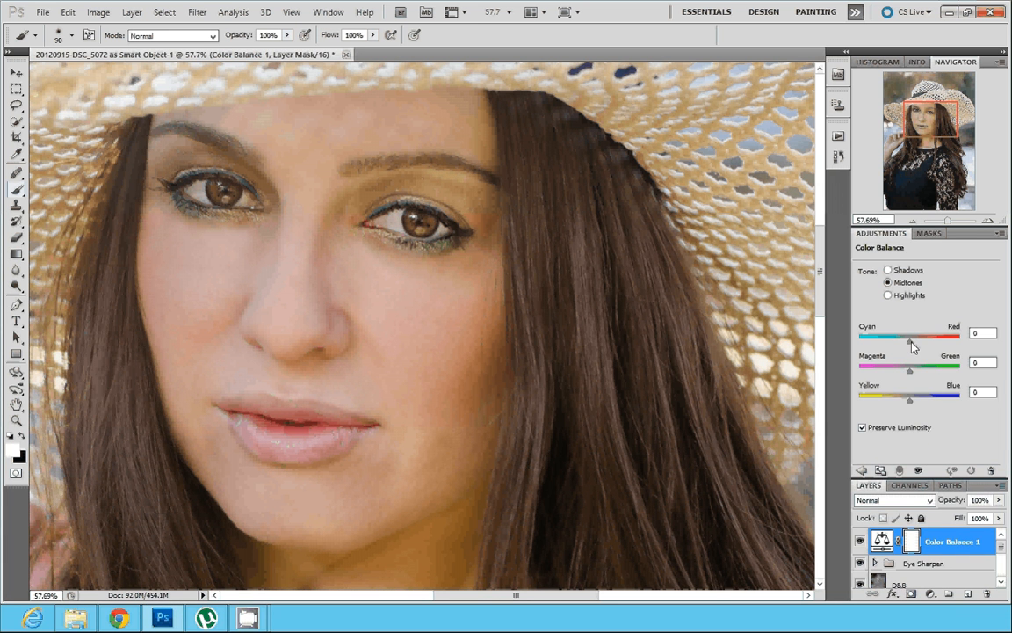
{"action": "key", "text": "ctrl+i"}
{"action": "left_click_drag", "start_coordinate": [911, 342], "coordinate": [902, 402]}
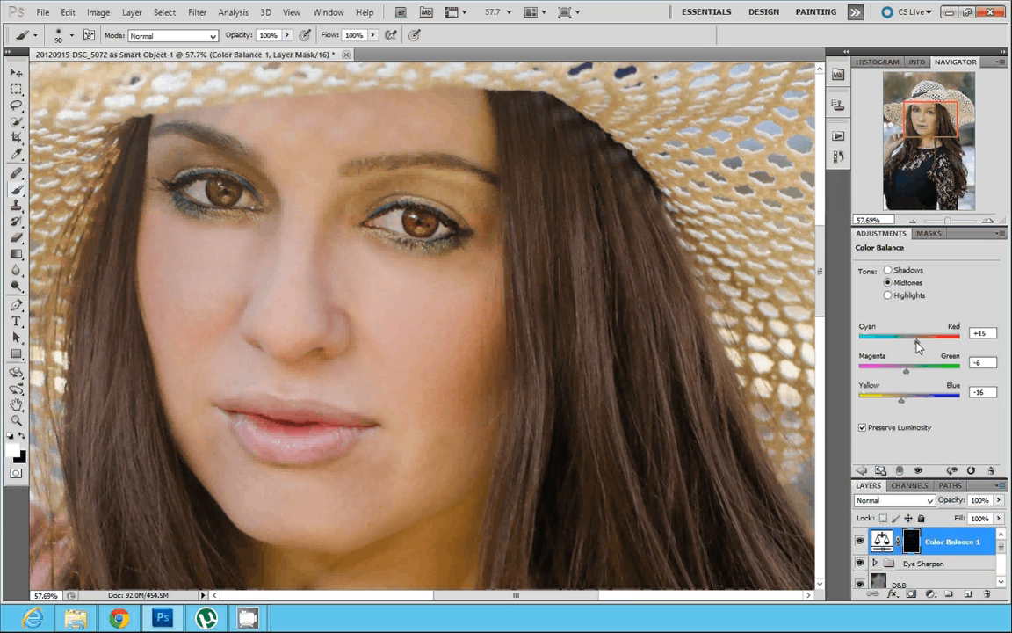
{"action": "left_click_drag", "start_coordinate": [906, 345], "coordinate": [910, 348]}
{"action": "left_click_drag", "start_coordinate": [901, 403], "coordinate": [898, 404]}
- Switch the painting colour to black and raise the brush hardness to about 46% for the Color Balance mask
{"action": "left_click", "coordinate": [24, 435]}
{"action": "left_click", "coordinate": [72, 35]}
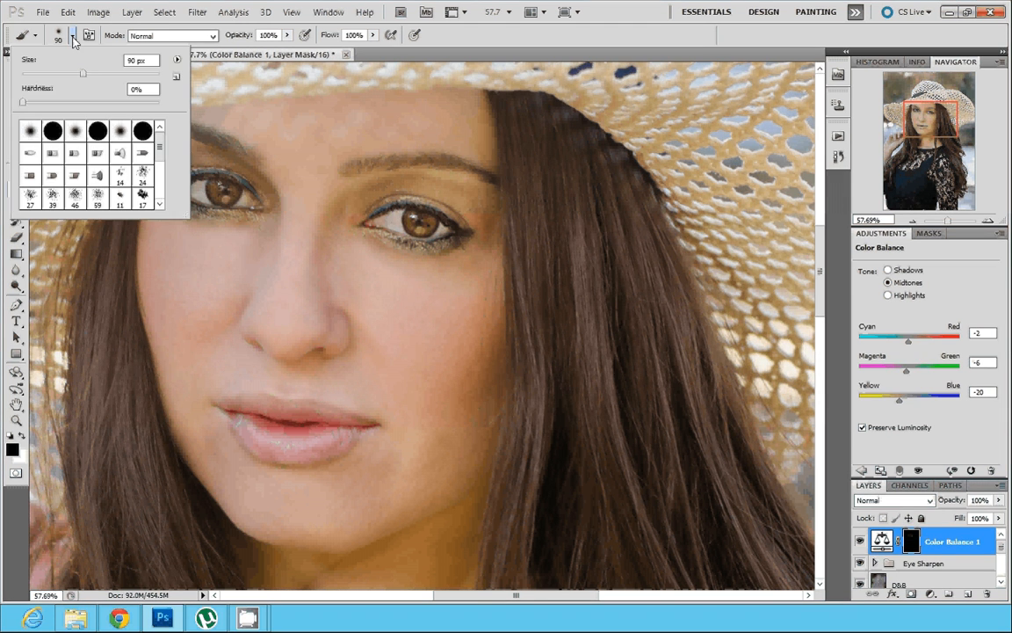
{"action": "key", "text": "Tab"}
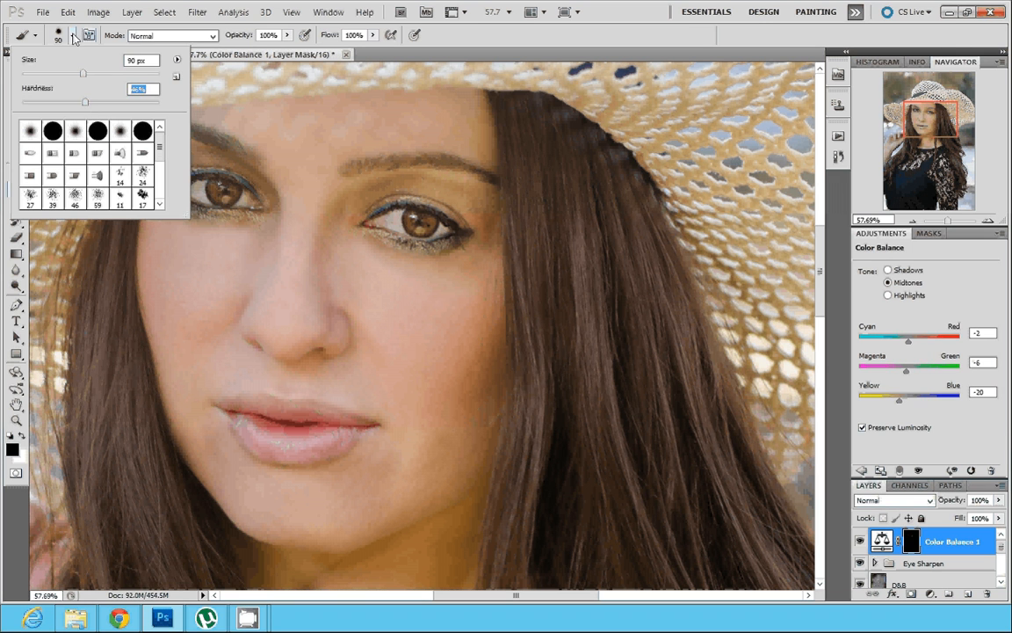
{"action": "key", "text": "Return"}
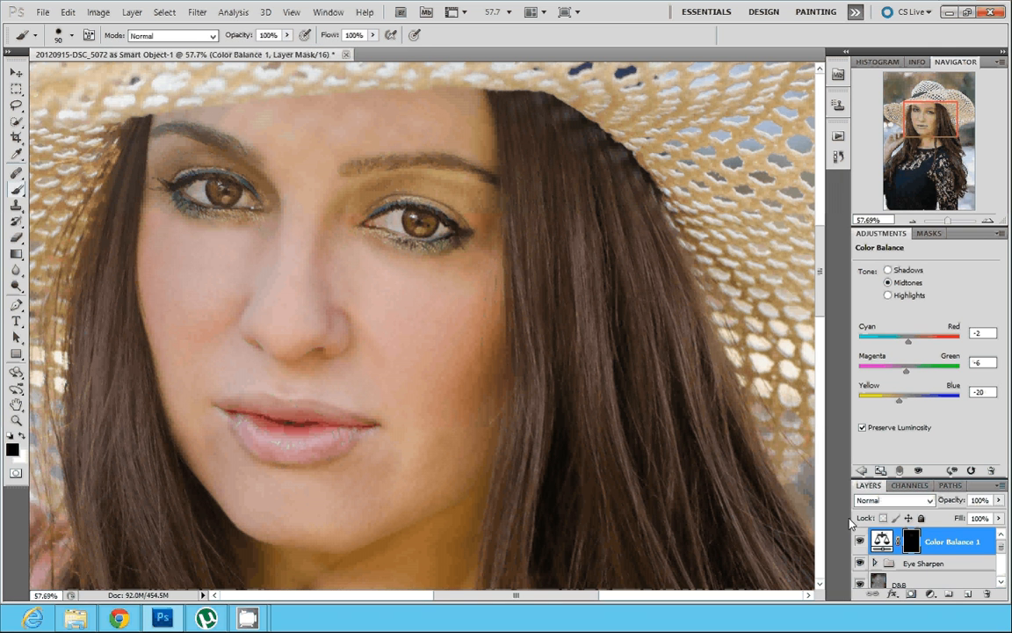
- Compare the whole portrait with and without the Color Balance layer, and lower that layer's opacity to 66%
{"action": "key", "text": "ctrl+0"}
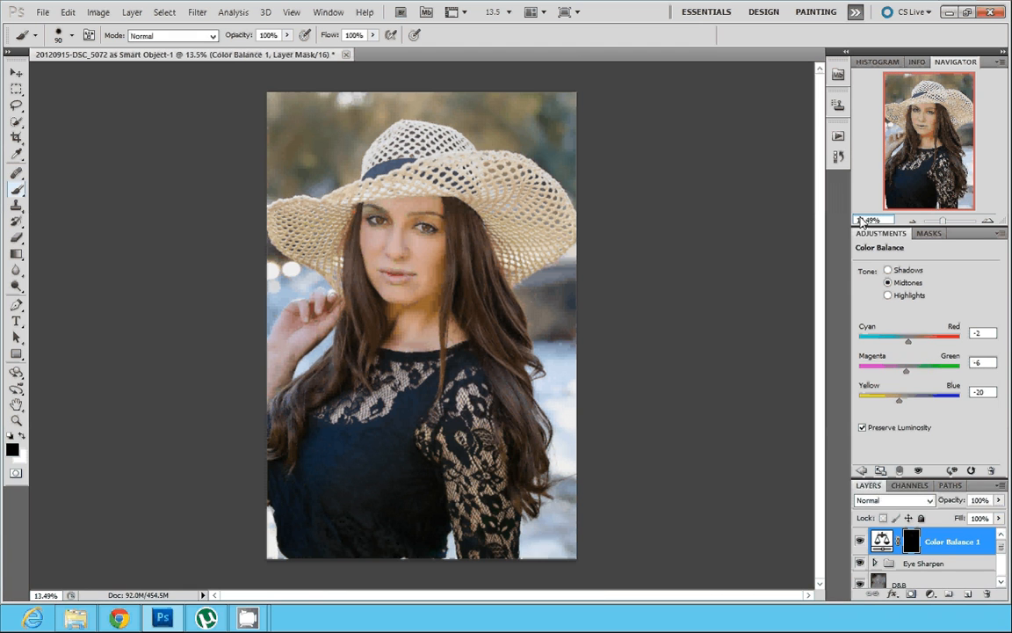
{"action": "left_click", "coordinate": [860, 541]}
{"action": "left_click", "coordinate": [860, 541]}
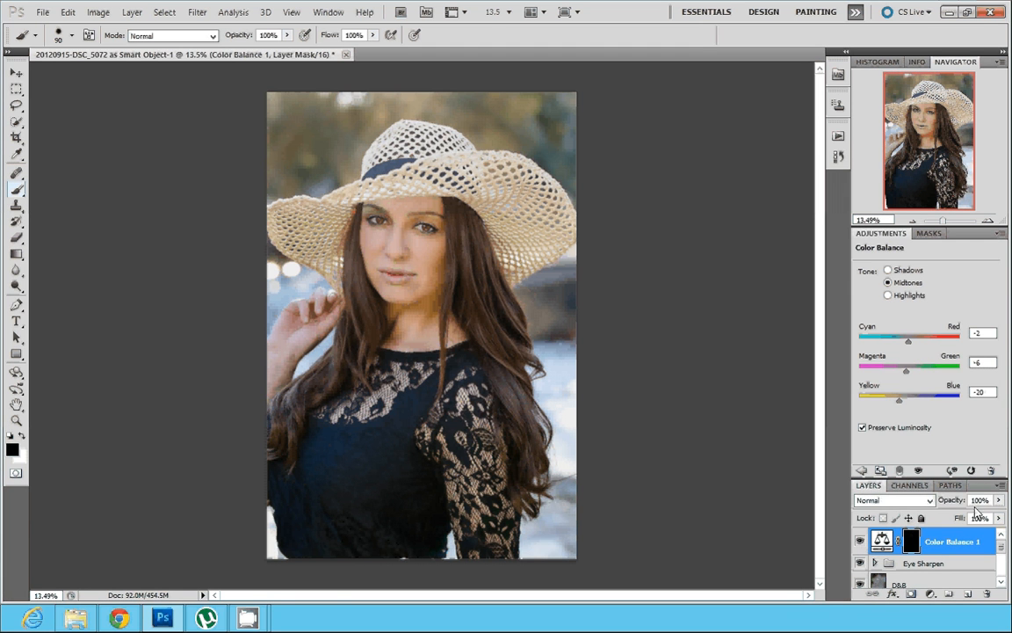
{"action": "left_click_drag", "start_coordinate": [961, 500], "coordinate": [944, 499]}
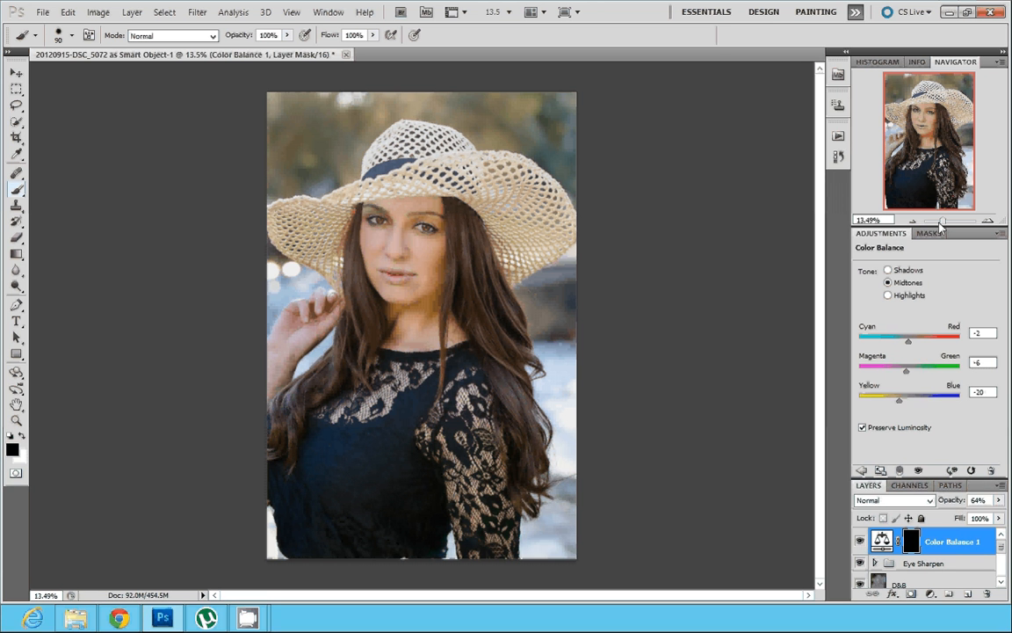
{"action": "left_click_drag", "start_coordinate": [942, 221], "coordinate": [947, 222]}
{"action": "scroll", "coordinate": [915, 258], "scroll_direction": "up", "scroll_amount": 5}
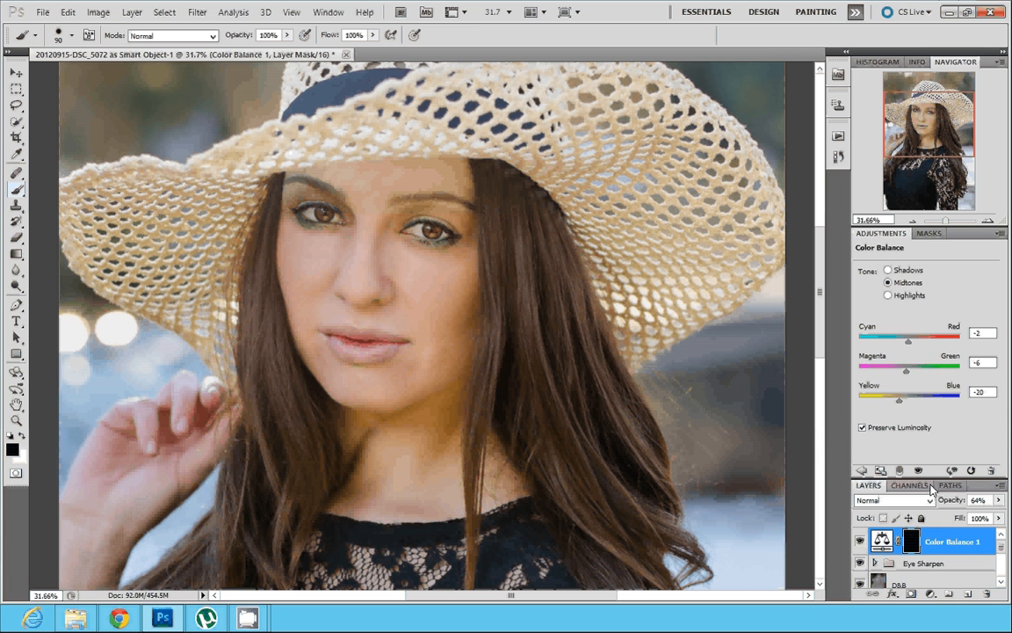
{"action": "left_click_drag", "start_coordinate": [951, 502], "coordinate": [952, 504]}
- Rename the Color Balance layer as Eye Colour
{"action": "double_click", "coordinate": [933, 542]}
{"action": "type", "text": "Eye"}
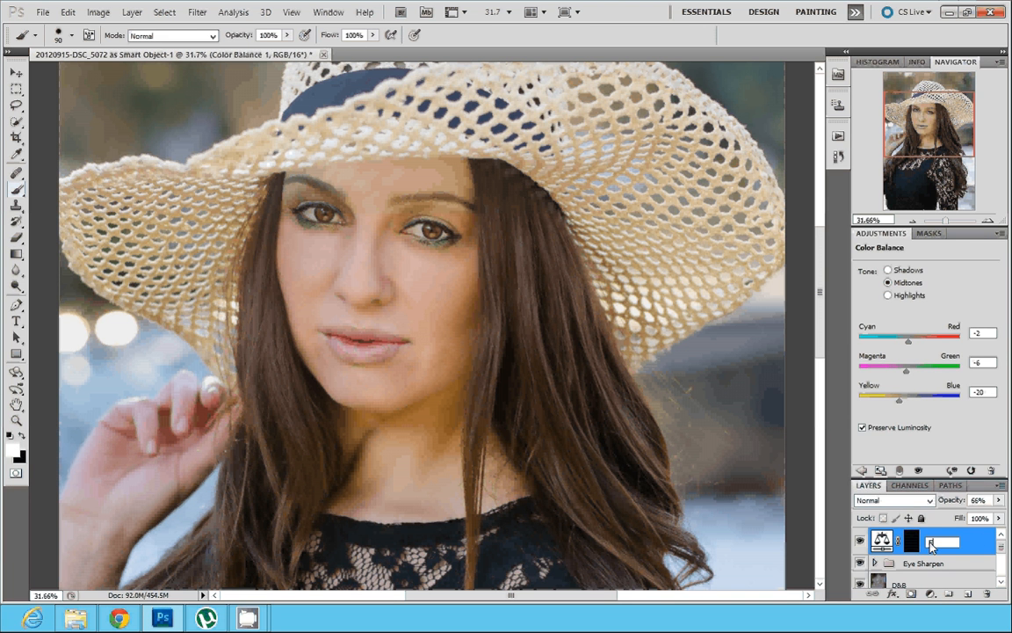
{"action": "type", "text": " Colour"}
{"action": "key", "text": "Return"}
{"action": "key", "text": "ctrl+shift+alt+n"}
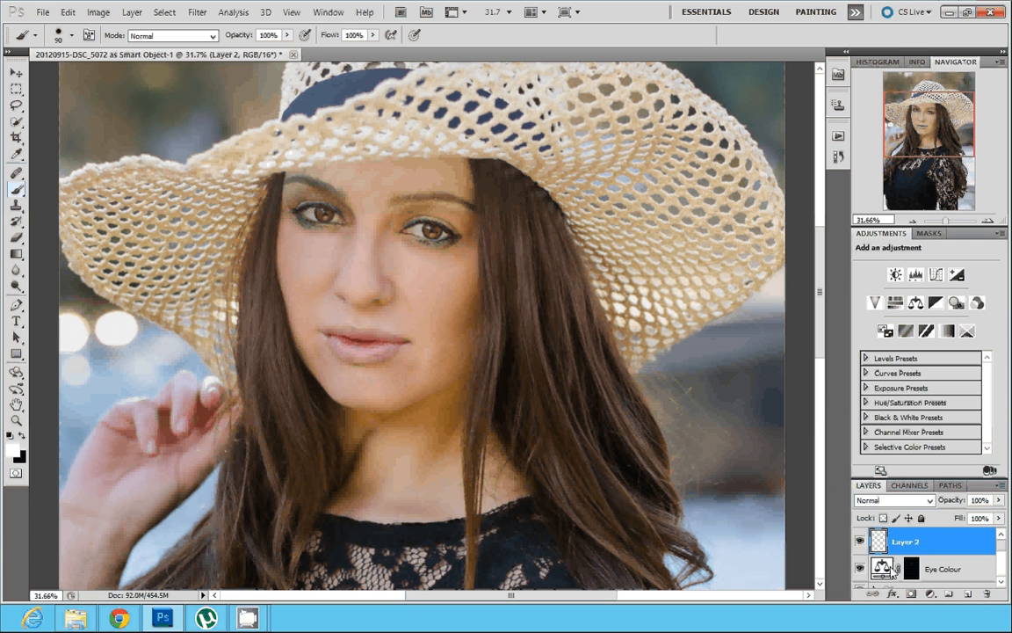
{"action": "key", "text": "ctrl+z"}
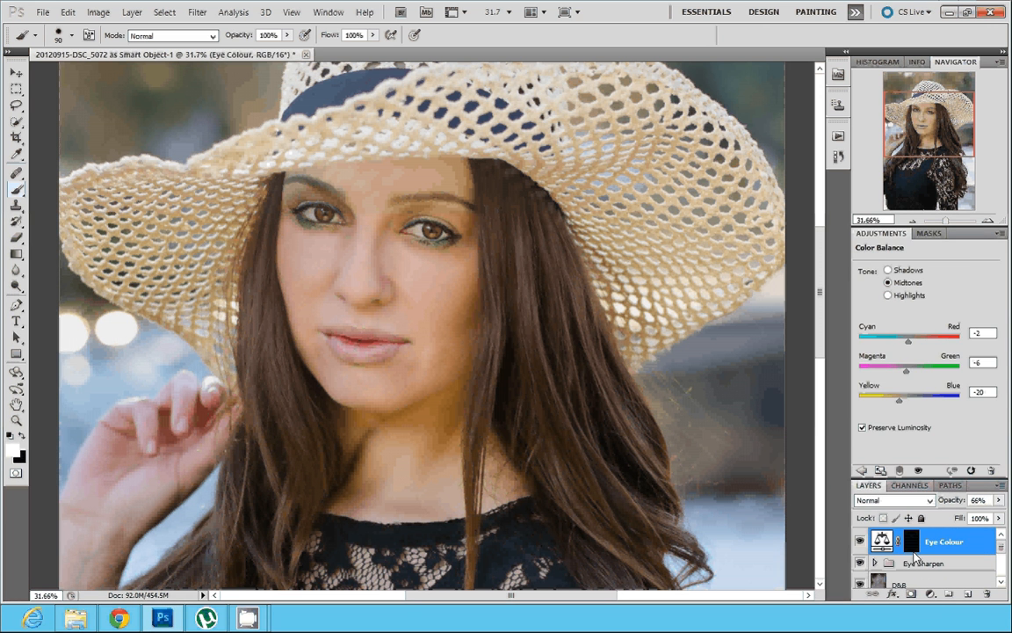
{"action": "key", "text": "ctrl+z"}
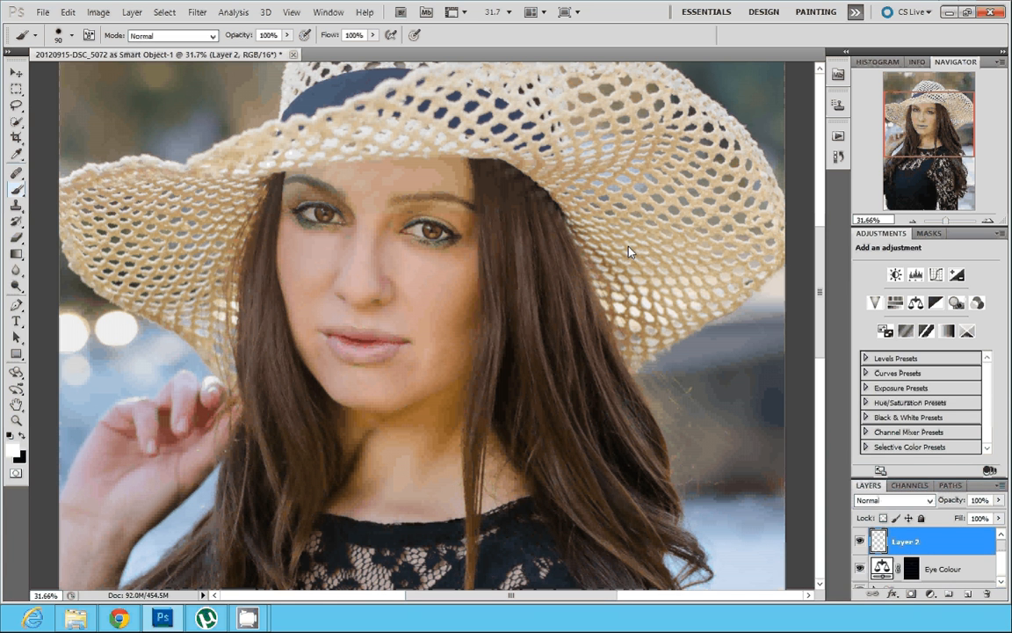
{"action": "key", "text": "ctrl+z"}
- Create a new layer named D&B Iris in Soft Light mode, filled with 50% gray
{"action": "left_click", "coordinate": [132, 12]}
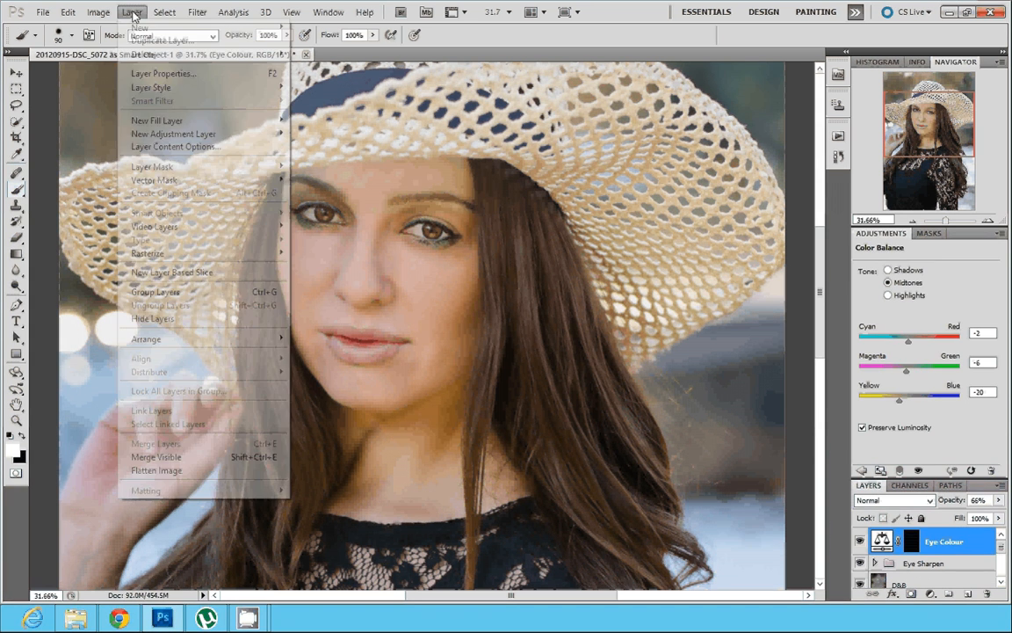
{"action": "mouse_move", "coordinate": [145, 27]}
{"action": "left_click", "coordinate": [323, 31]}
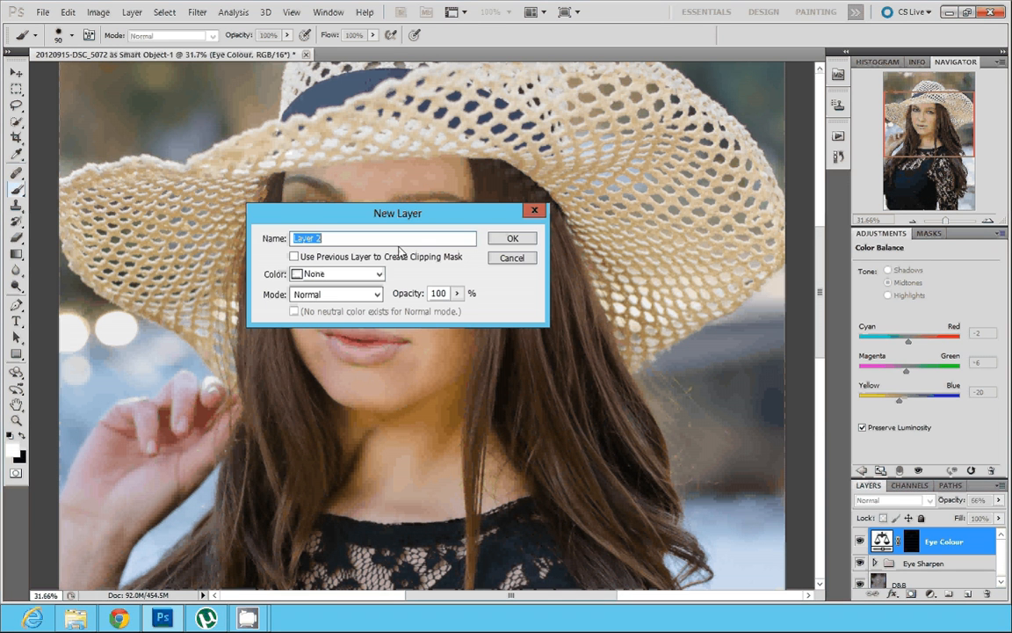
{"action": "type", "text": "D&B Iris"}
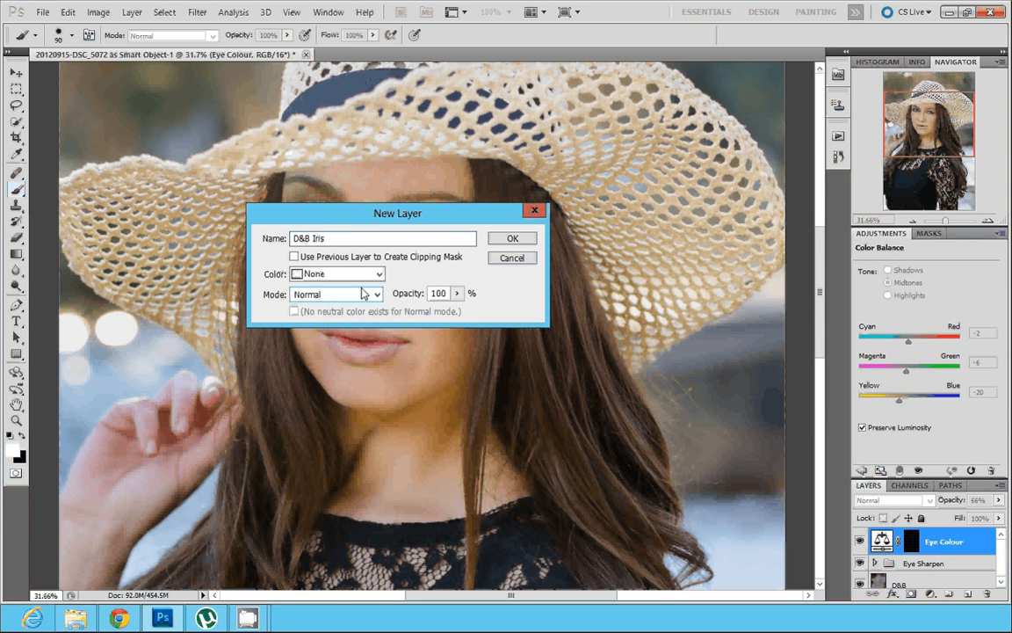
{"action": "left_click", "coordinate": [363, 293]}
{"action": "left_click", "coordinate": [313, 186]}
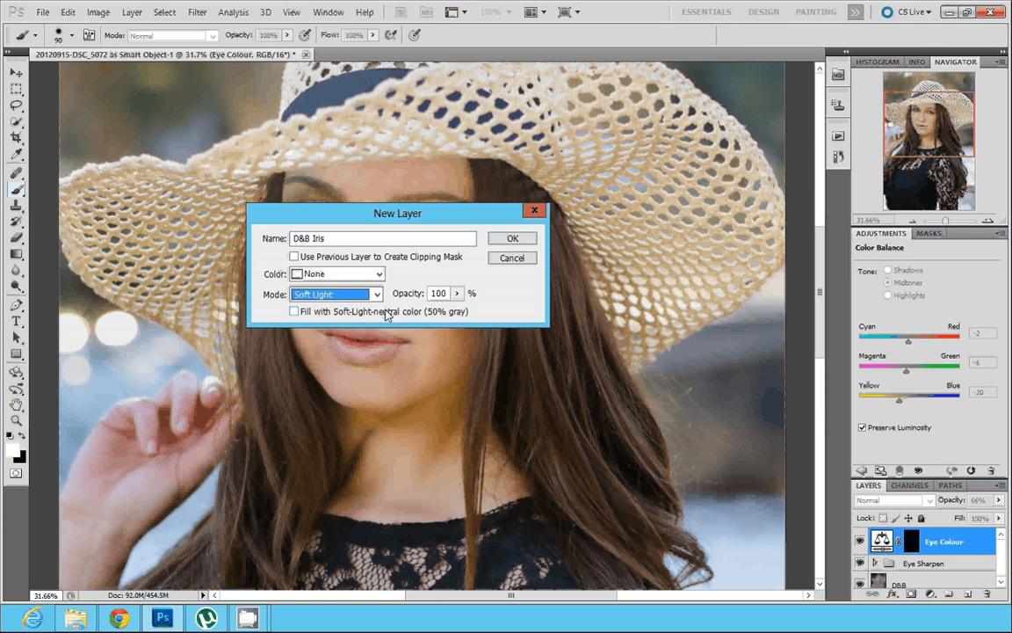
{"action": "left_click", "coordinate": [295, 311]}
{"action": "left_click", "coordinate": [510, 239]}
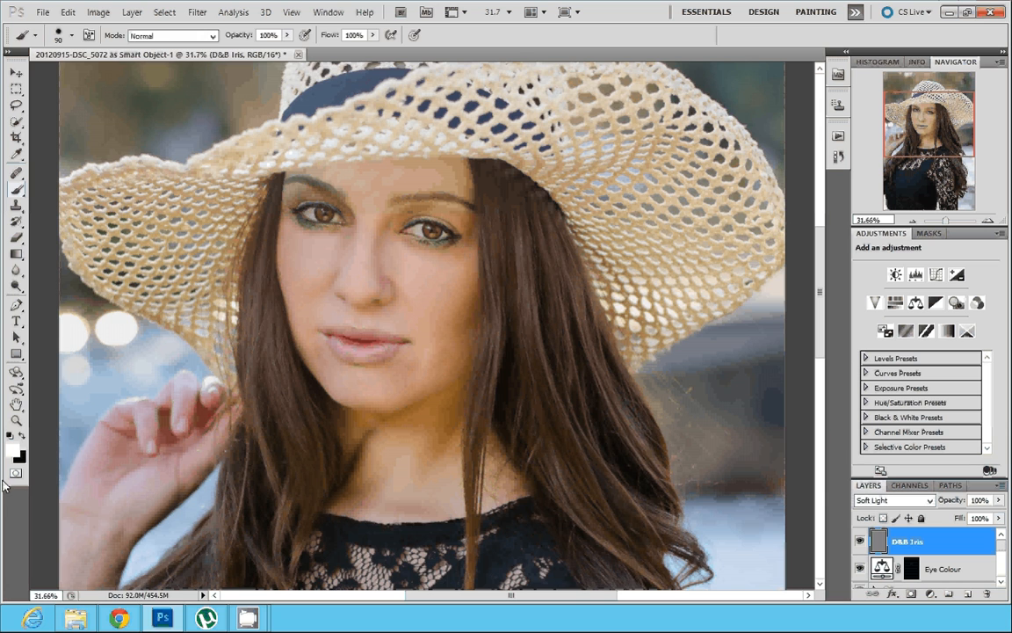
- Set up the brush for burning the irises with 10% opacity and black as the foreground colour
{"action": "key", "text": "z"}
{"action": "left_click", "coordinate": [431, 246]}
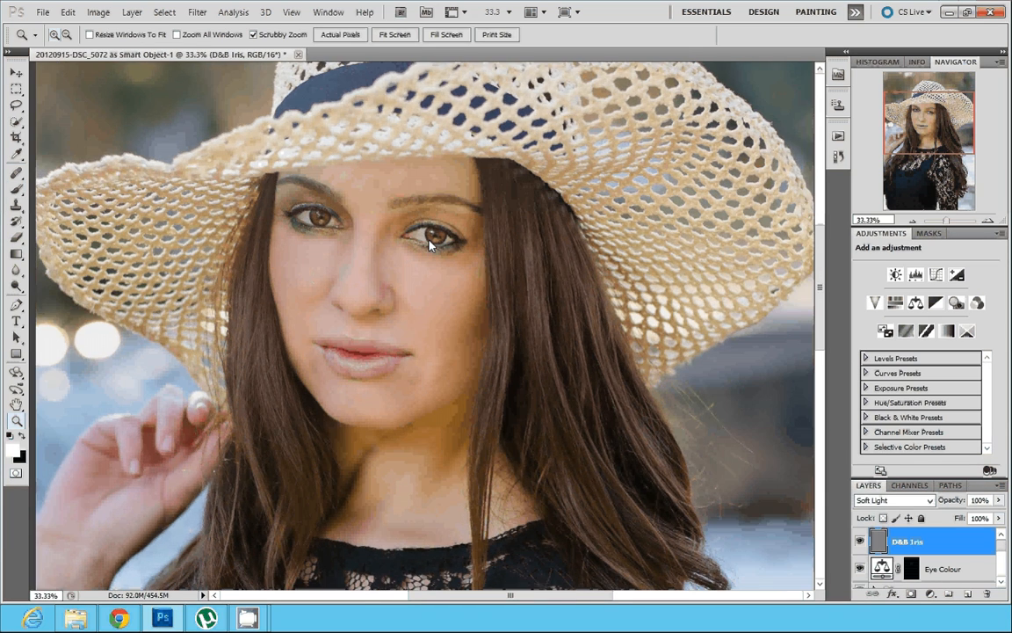
{"action": "left_click", "coordinate": [430, 241]}
{"action": "left_click", "coordinate": [323, 240]}
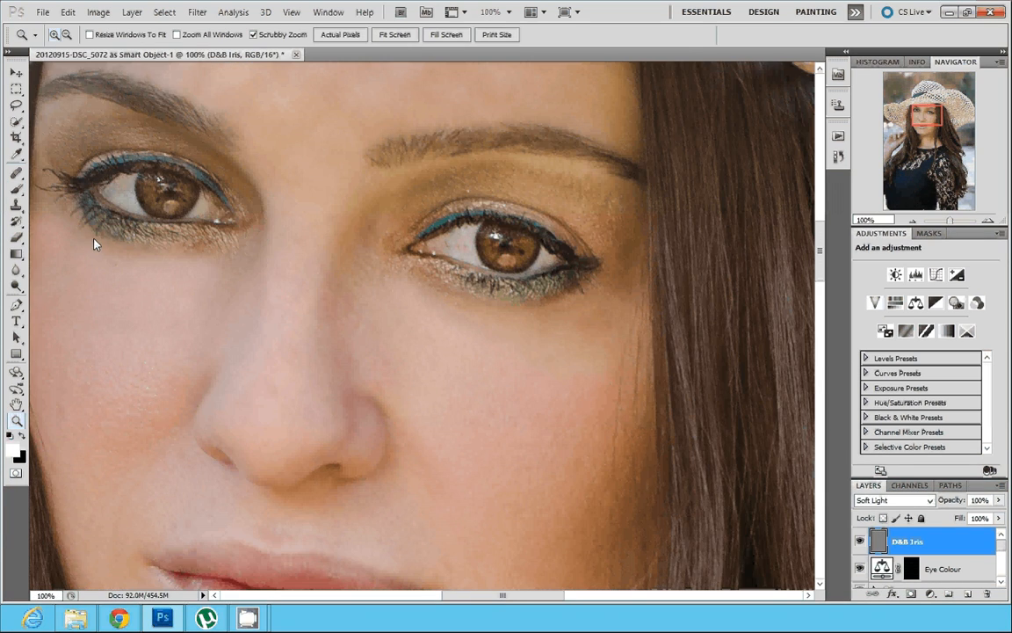
{"action": "key", "text": "b"}
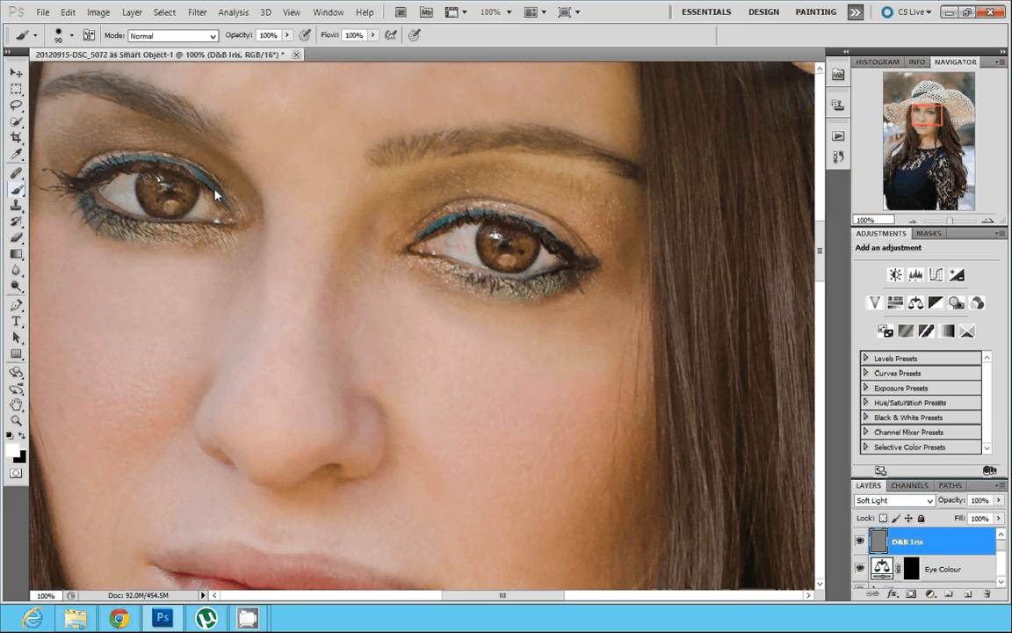
{"action": "left_click_drag", "start_coordinate": [273, 37], "coordinate": [204, 40]}
{"action": "type", "text": "10"}
{"action": "left_click", "coordinate": [22, 436]}
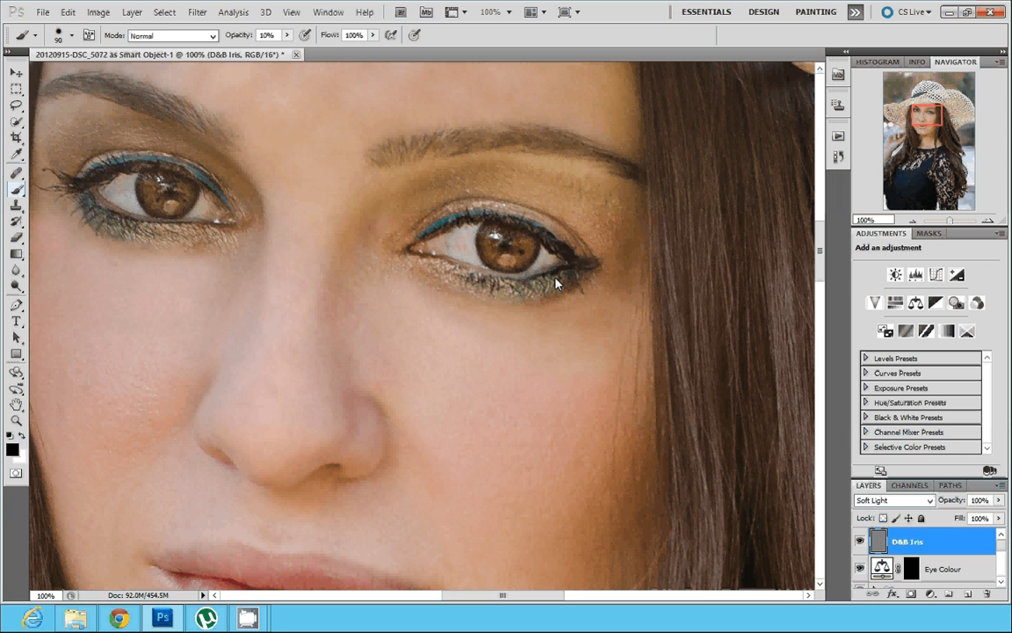
- Increase the brush hardness slightly and reduce the brush size to 15 px to fit the irises
{"action": "left_click", "coordinate": [72, 35]}
{"action": "left_click", "coordinate": [86, 104]}
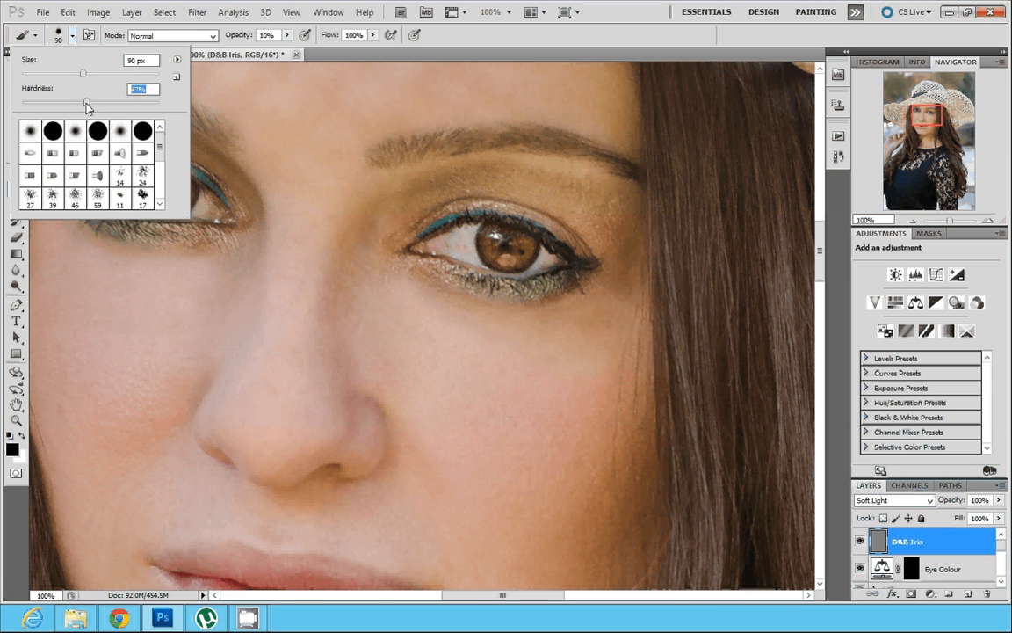
{"action": "left_click_drag", "start_coordinate": [87, 105], "coordinate": [92, 106]}
{"action": "left_click", "coordinate": [72, 35]}
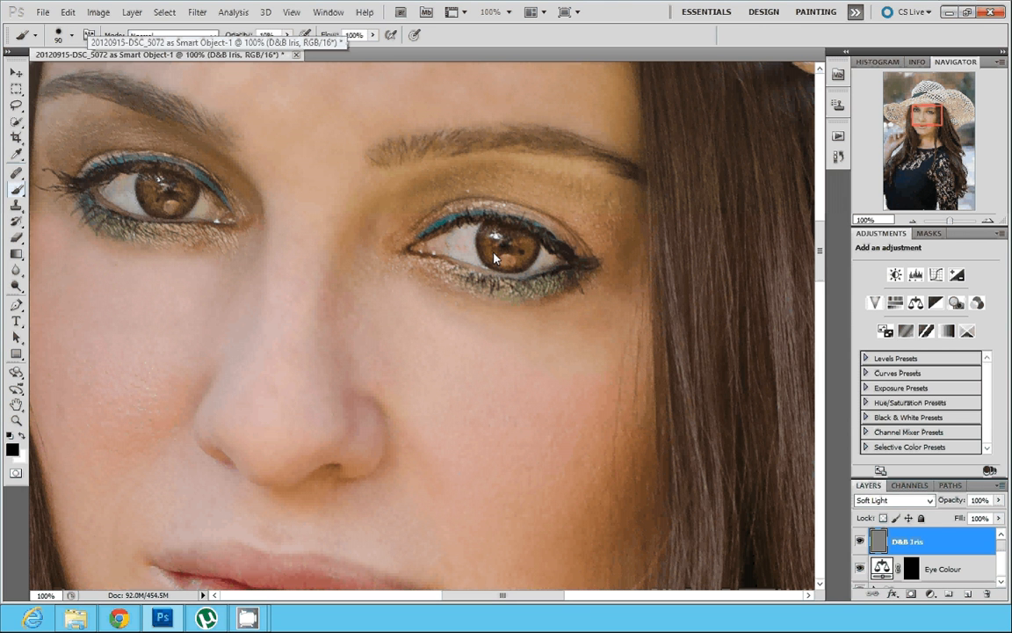
{"action": "key", "text": "bracketleft"}
{"action": "key", "text": "bracketleft"}
{"action": "key", "text": "bracketleft"}
{"action": "key", "text": "bracketleft"}
{"action": "key", "text": "bracketleft"}
{"action": "key", "text": "bracketleft"}
{"action": "key", "text": "bracketleft"}
{"action": "key", "text": "bracketleft"}
{"action": "key", "text": "bracketleft"}
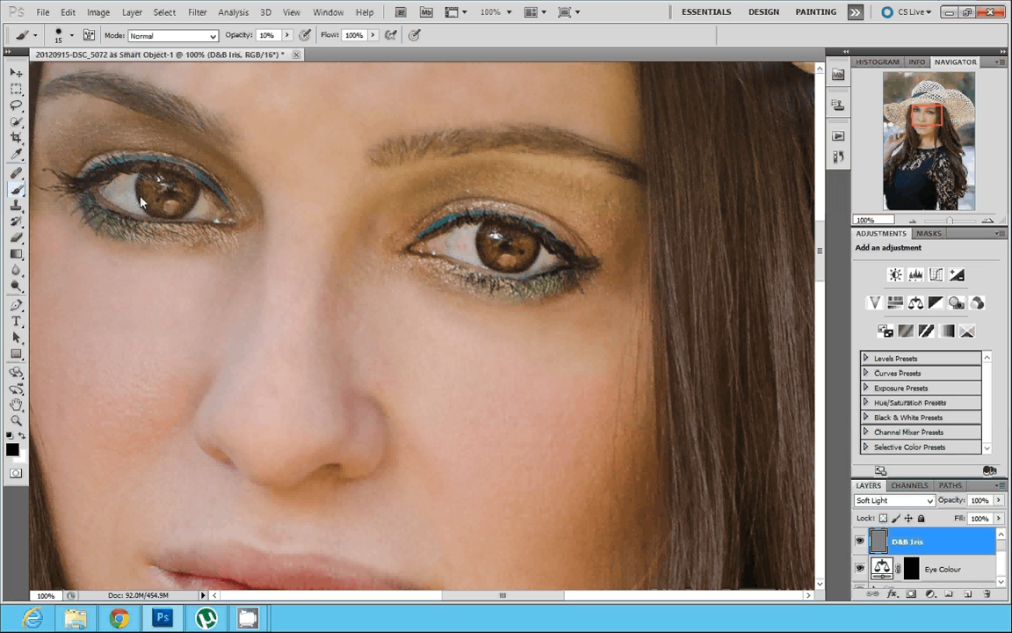
- Burn the iris of the eye on the left side of the face on the D&B Iris layer
{"action": "left_click_drag", "start_coordinate": [148, 201], "coordinate": [181, 218]}
- Add a Curves adjustment layer above D&B Iris with the Linear Contrast (RGB) preset and invert its mask to black
{"action": "left_click", "coordinate": [936, 601]}
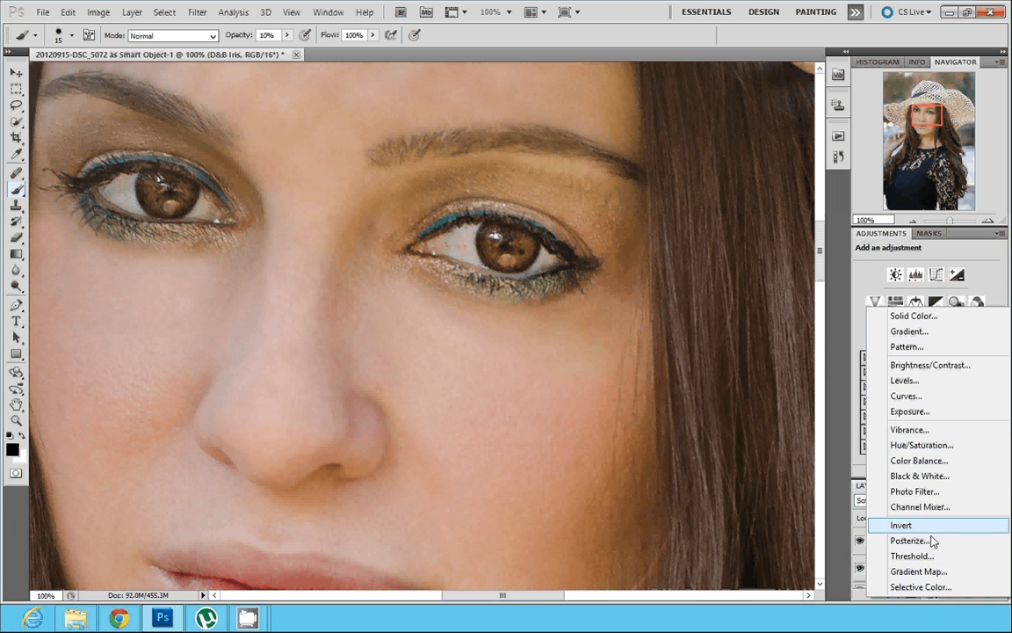
{"action": "left_click", "coordinate": [922, 396]}
{"action": "left_click", "coordinate": [962, 250]}
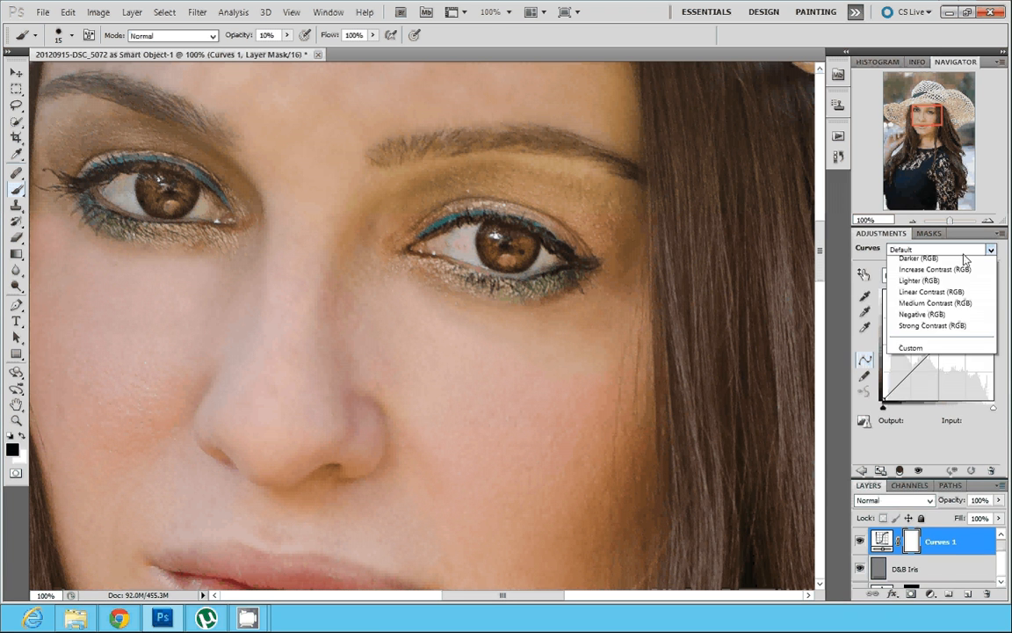
{"action": "left_click", "coordinate": [933, 340]}
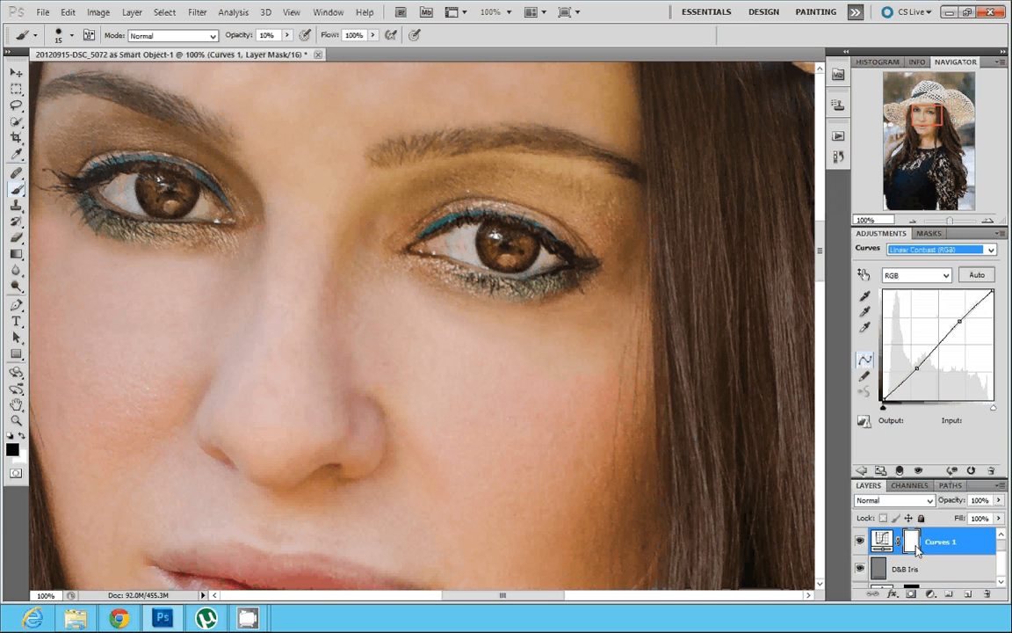
{"action": "key", "text": "ctrl+i"}
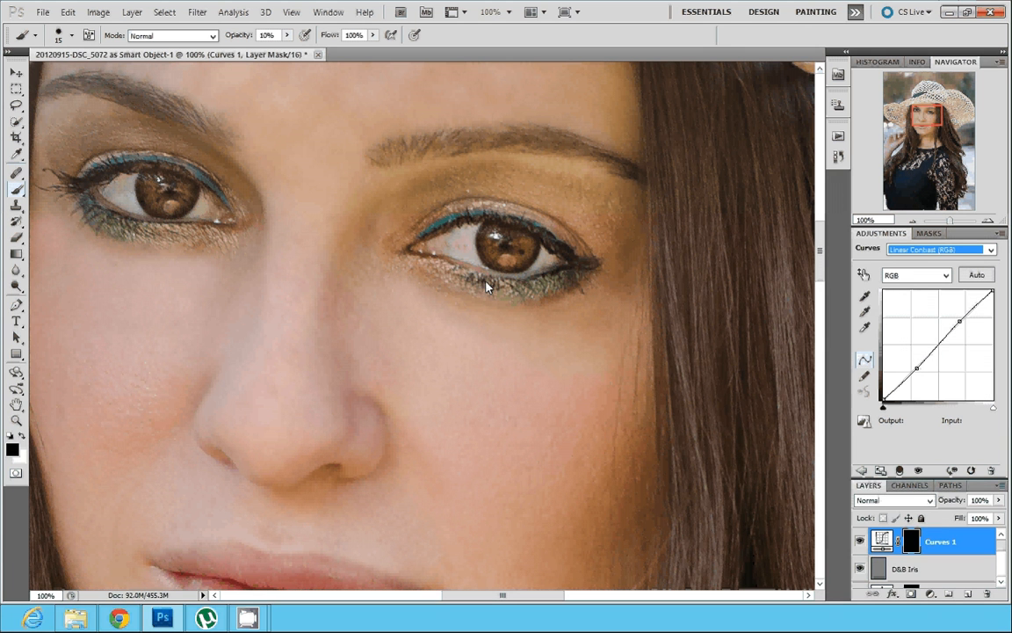
- Paint the irises white on the Curves mask at 100% brush opacity and compare with the layer hidden and shown
{"action": "left_click", "coordinate": [494, 233]}
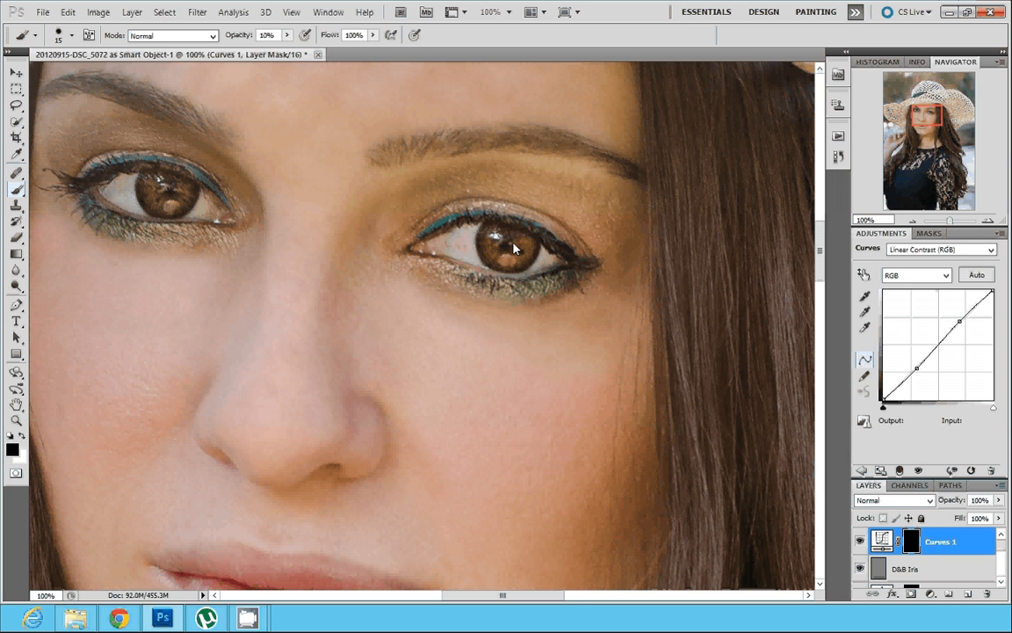
{"action": "key", "text": "x"}
{"action": "key", "text": "0"}
{"action": "left_click", "coordinate": [860, 541]}
{"action": "left_click", "coordinate": [860, 542]}
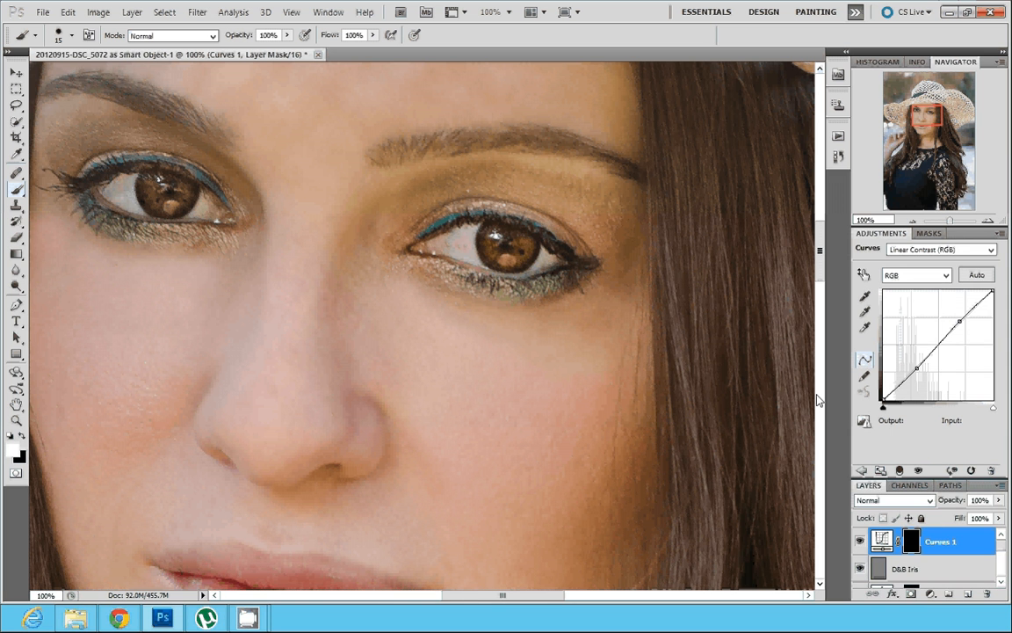
- Rename the Curves 1 layer as Eye Contrast
{"action": "key", "text": "ctrl+0"}
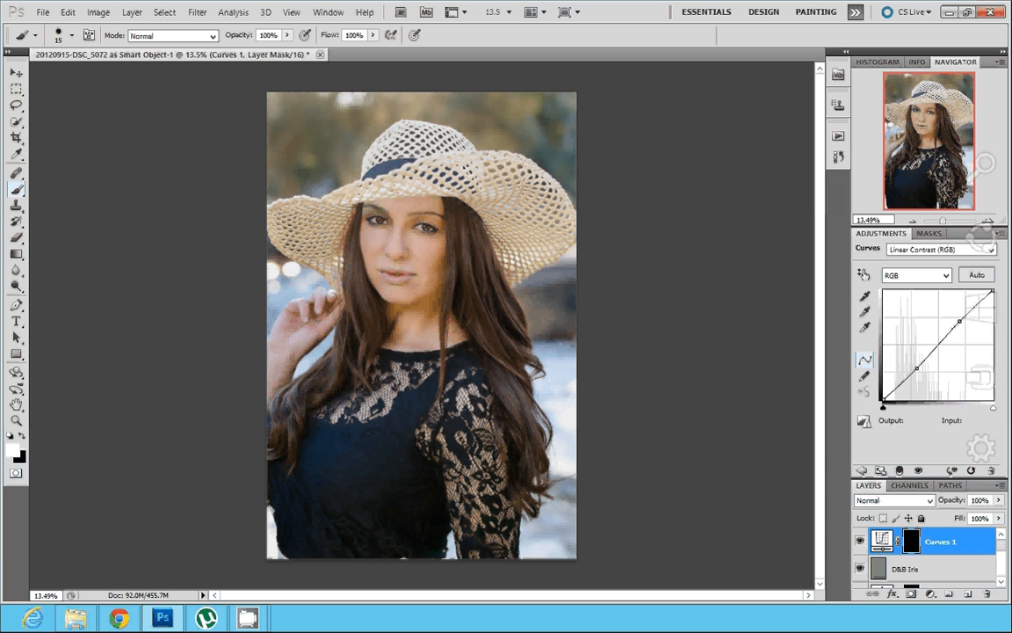
{"action": "mouse_move", "coordinate": [993, 628]}
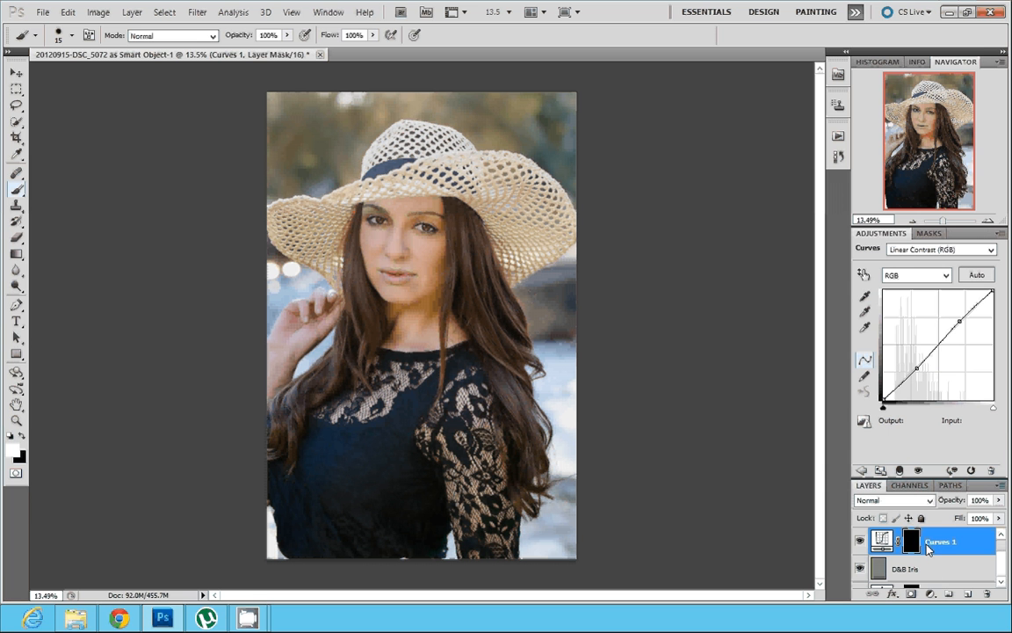
{"action": "left_click", "coordinate": [928, 549]}
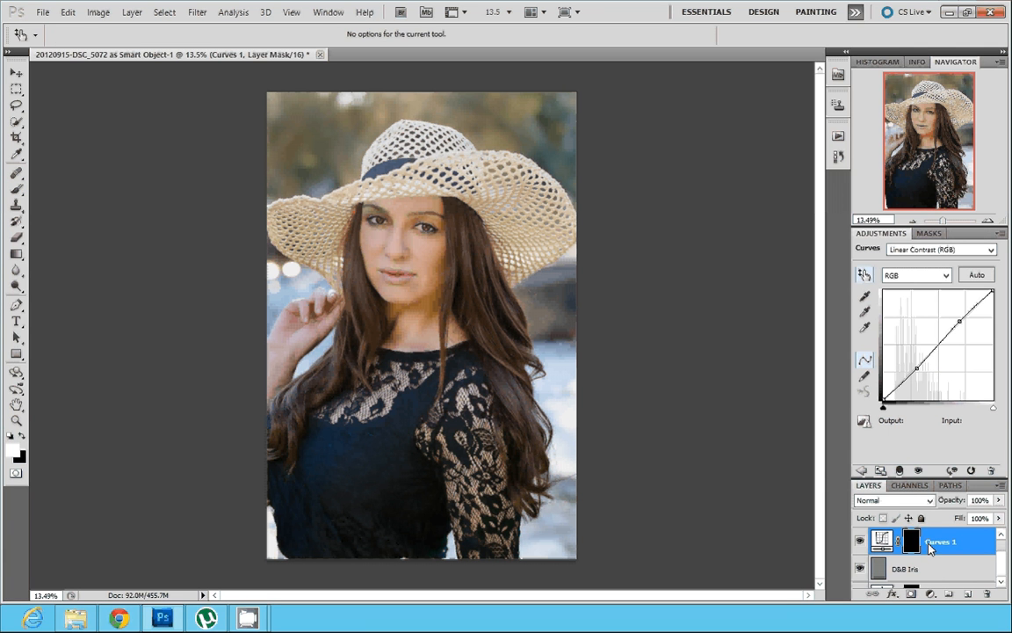
{"action": "left_click", "coordinate": [929, 545]}
{"action": "left_click", "coordinate": [915, 539]}
{"action": "left_click", "coordinate": [927, 549]}
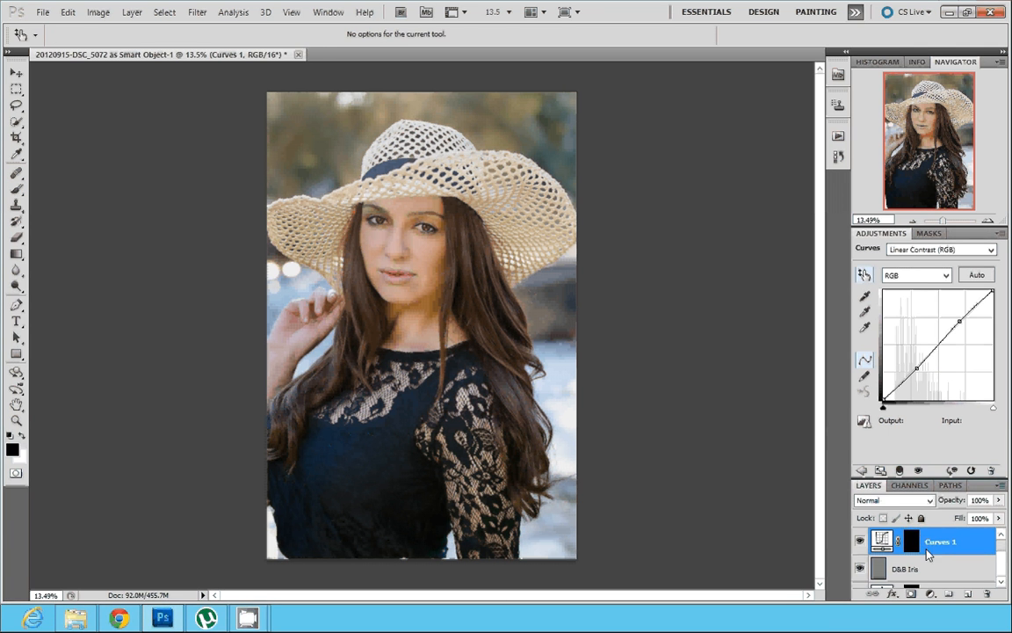
{"action": "double_click", "coordinate": [928, 543]}
{"action": "type", "text": "Eye Contrast"}
{"action": "key", "text": "Return"}
- Group the layers from Eye Contrast down to Eye Sharpen as Eyes and compare the portrait with the group hidden and shown
{"action": "left_click", "coordinate": [1002, 582]}
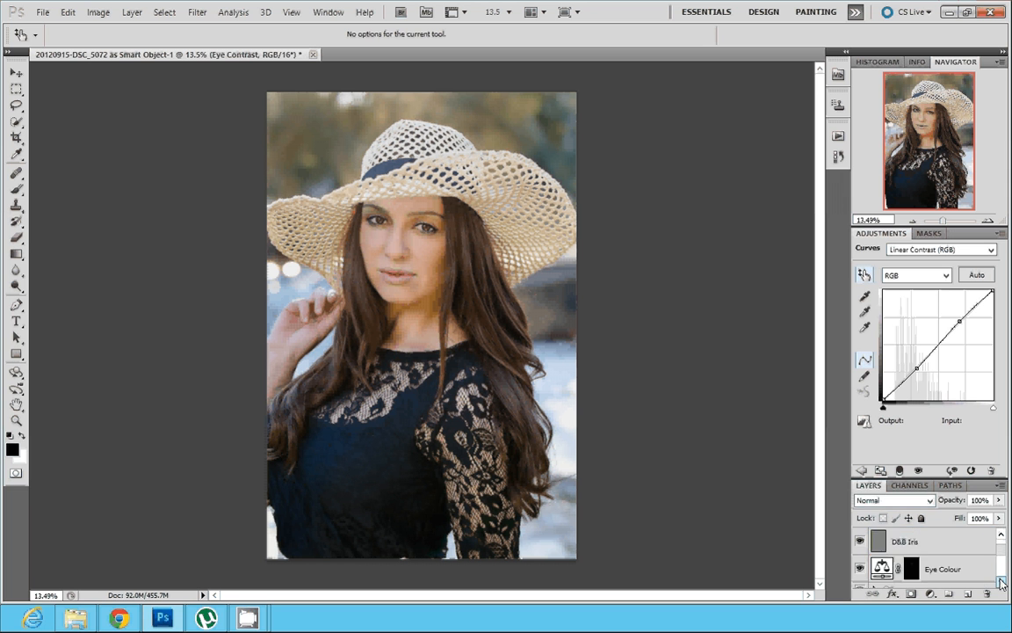
{"action": "left_click", "coordinate": [1002, 582]}
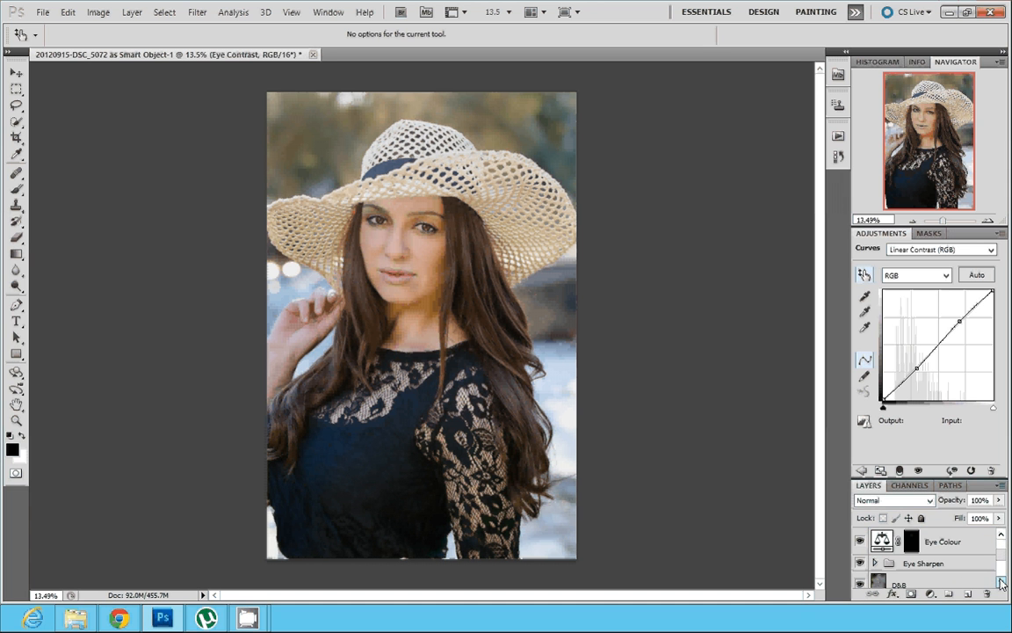
{"action": "left_click", "coordinate": [922, 563], "text": "shift"}
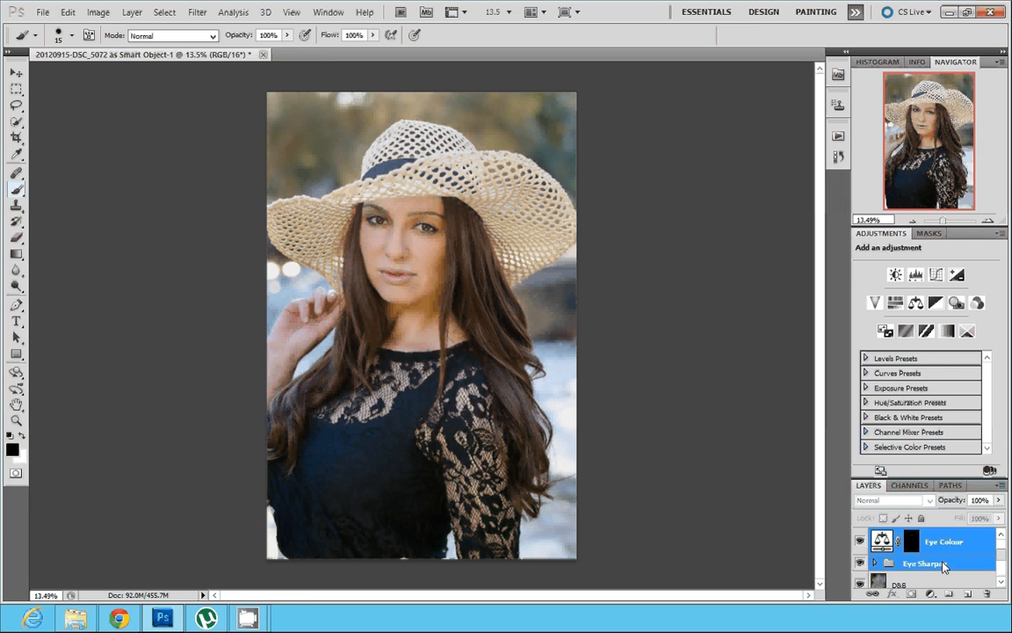
{"action": "key", "text": "ctrl+g"}
{"action": "key", "text": "F2"}
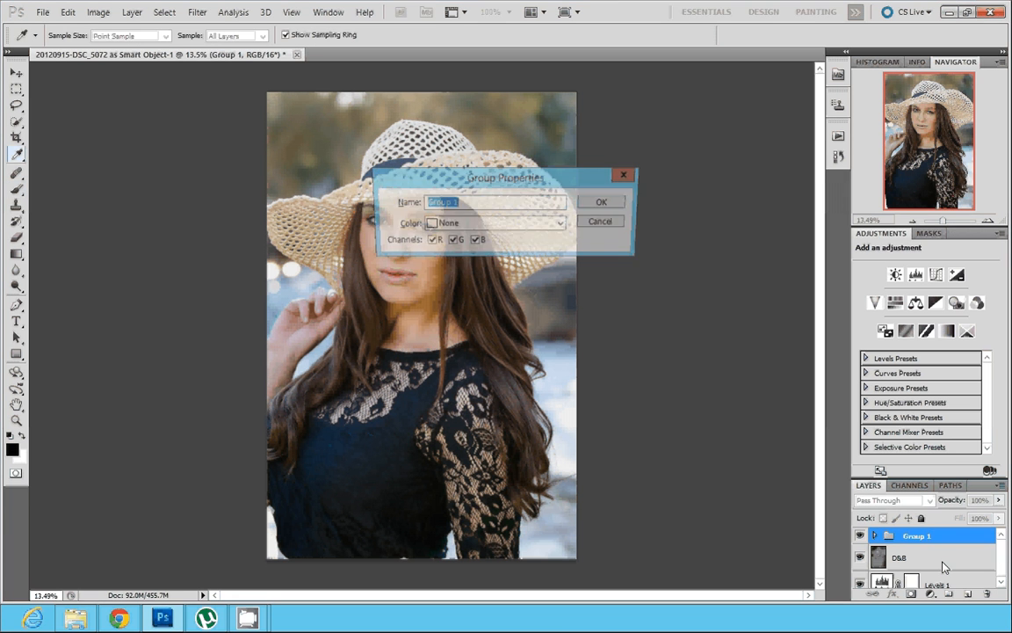
{"action": "type", "text": "Eyes"}
{"action": "key", "text": "Return"}
{"action": "key", "text": "b"}
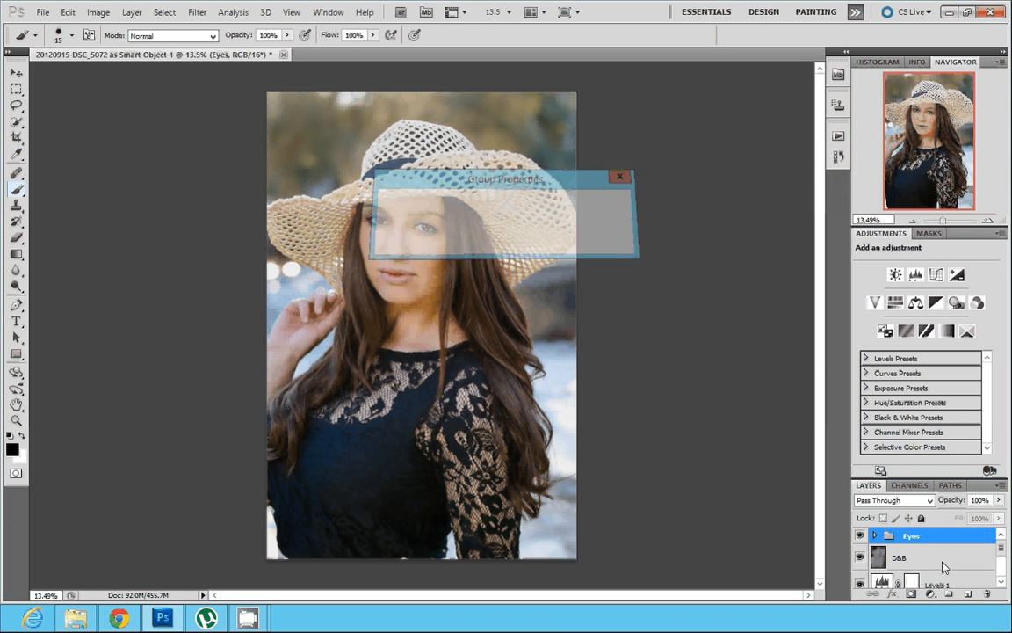
{"action": "left_click", "coordinate": [861, 535]}
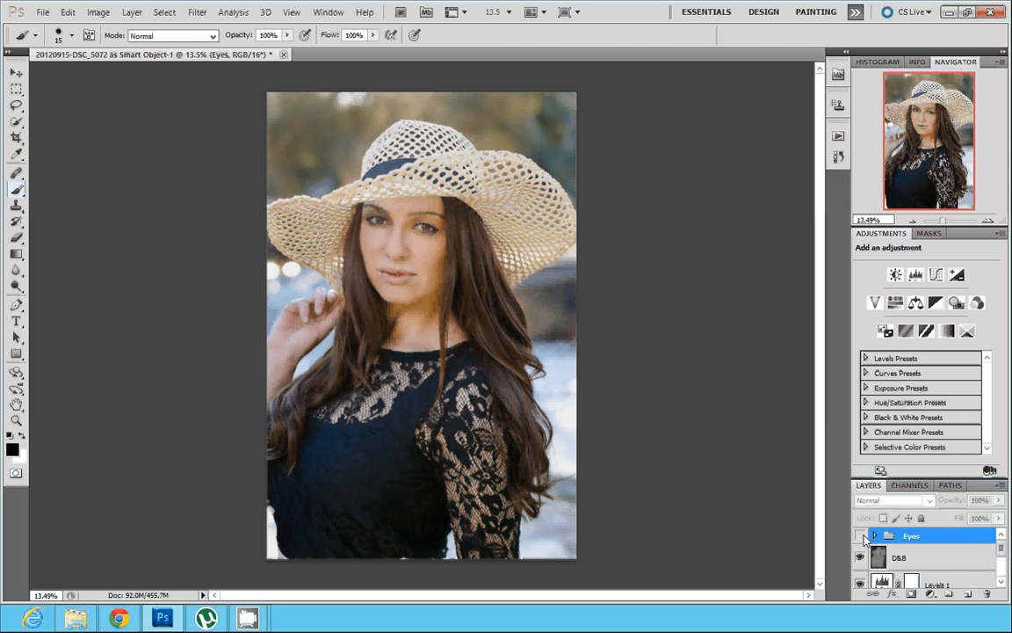
{"action": "left_click", "coordinate": [862, 536]}
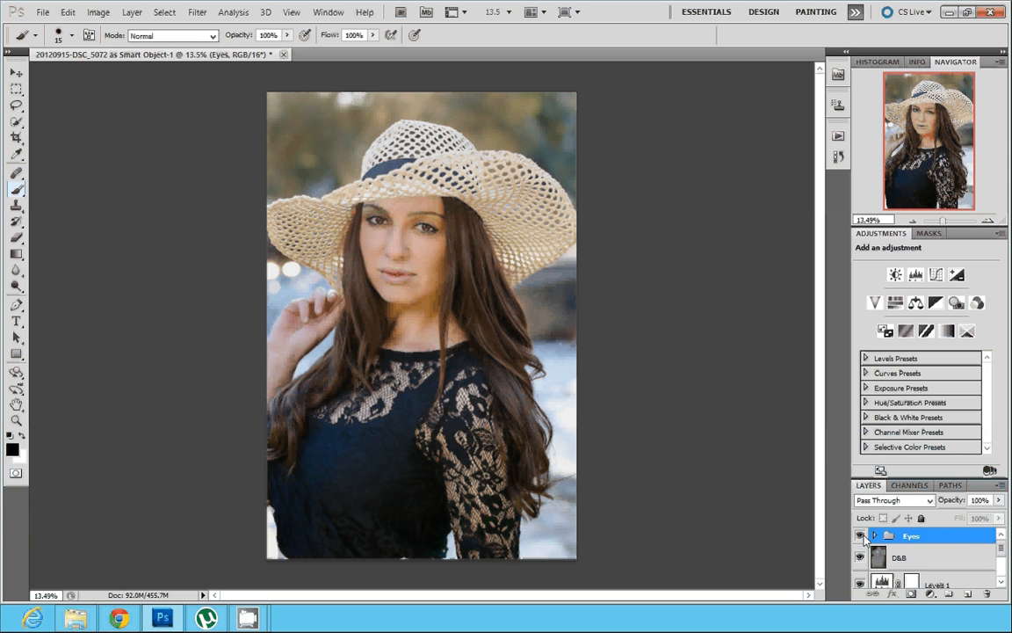
- Stamp all visible layers into a new layer above the Eyes group and name it Lips
{"action": "key", "text": "alt"}
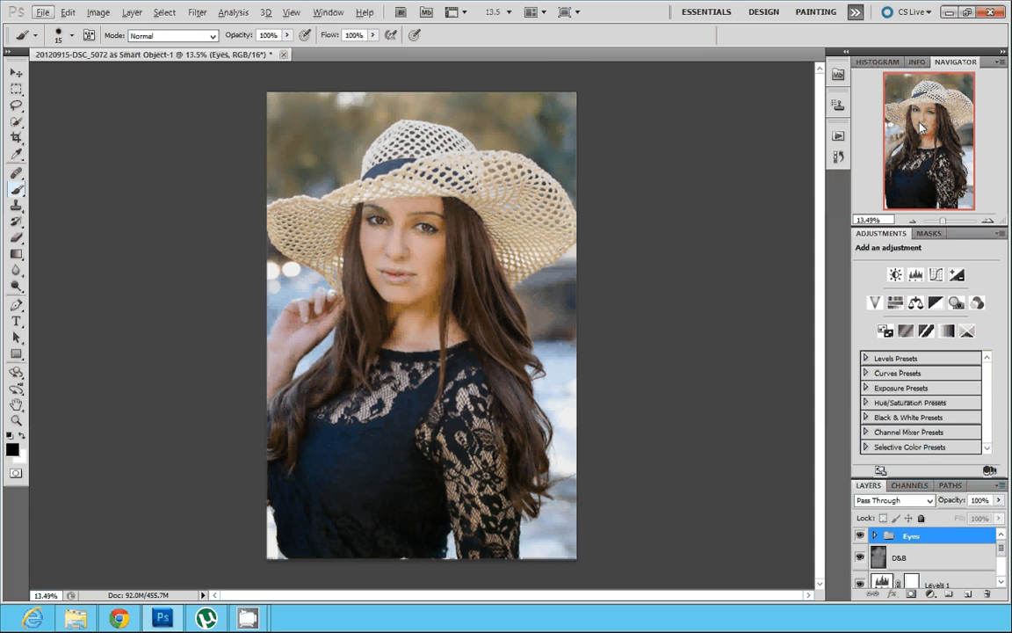
{"action": "left_click_drag", "start_coordinate": [943, 225], "coordinate": [947, 225]}
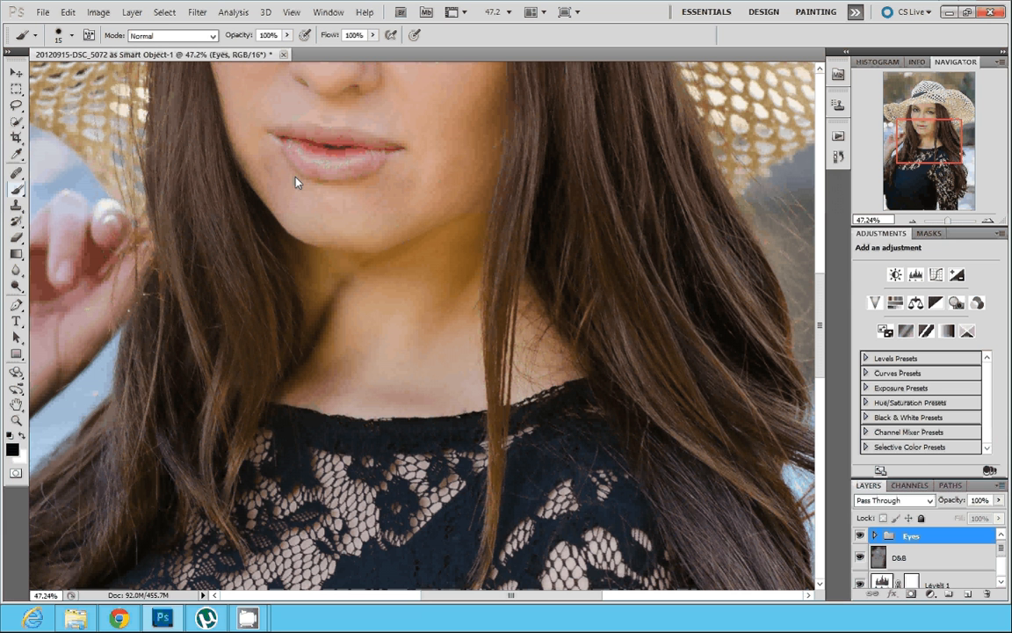
{"action": "left_click_drag", "start_coordinate": [936, 150], "coordinate": [935, 130]}
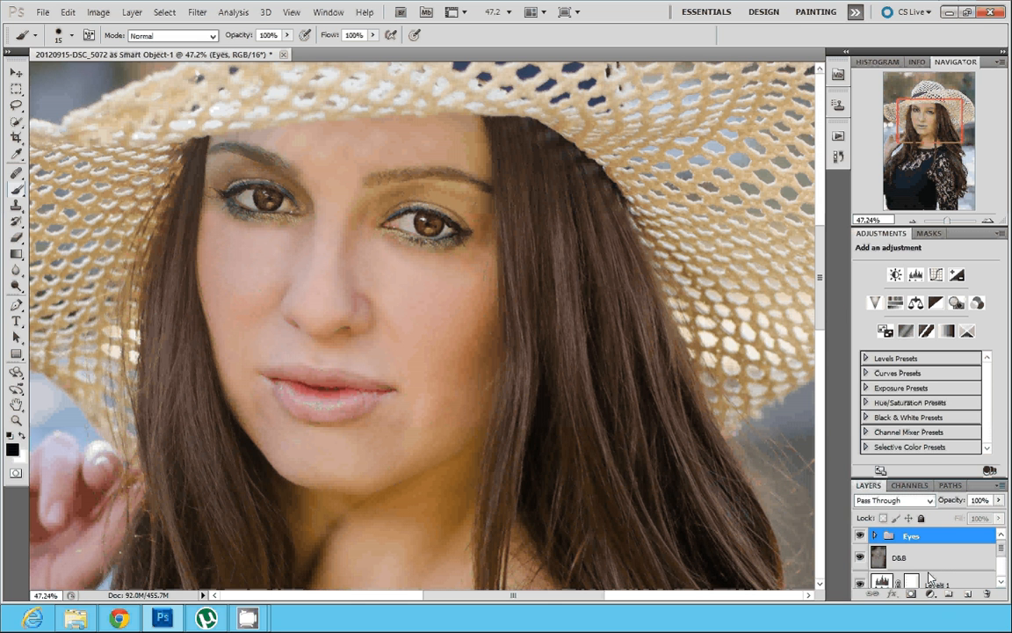
{"action": "key", "text": "ctrl+shift+alt+e"}
{"action": "double_click", "coordinate": [894, 540], "text": "alt"}
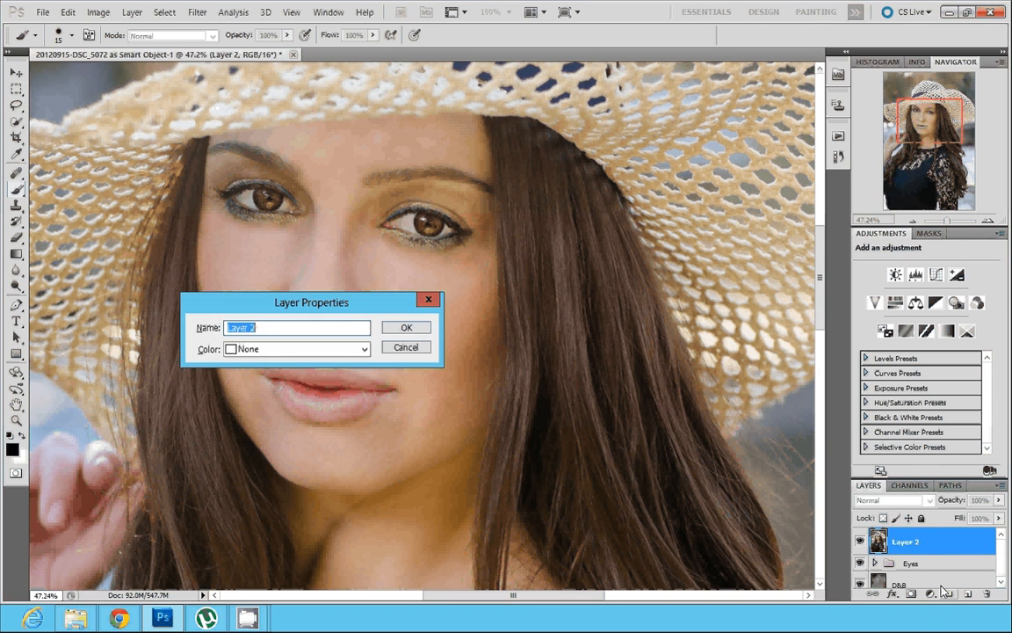
{"action": "type", "text": "Lips"}
{"action": "key", "text": "Return"}
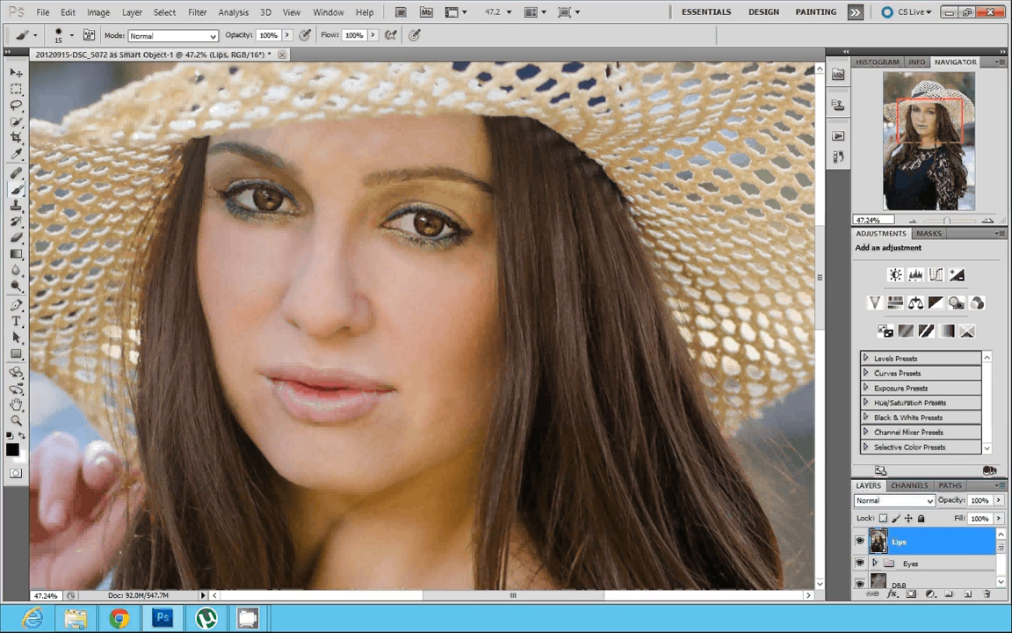
- Open the Liquify filter on the Lips layer and set the Forward Warp brush size to 271 for the mouth area
{"action": "key", "text": "ctrl+shift+x"}
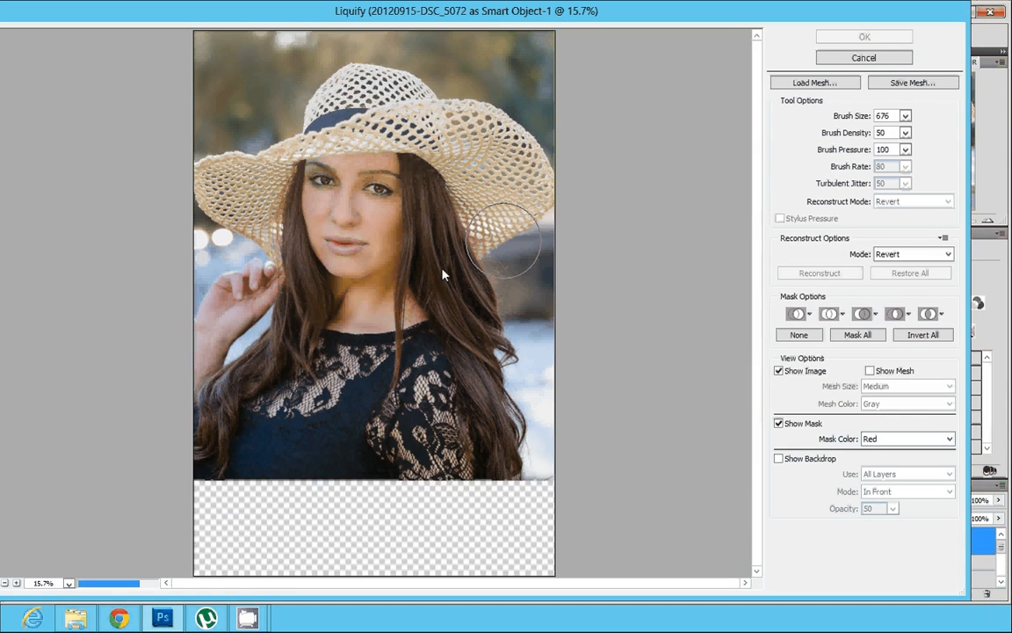
{"action": "left_click", "coordinate": [16, 583]}
{"action": "left_click", "coordinate": [16, 582]}
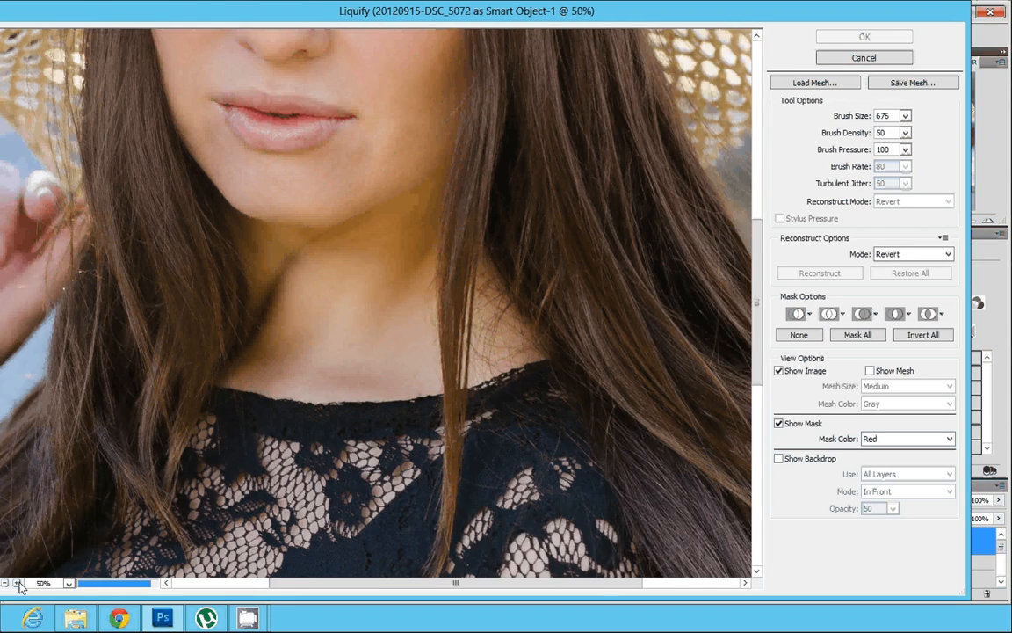
{"action": "left_click", "coordinate": [16, 583]}
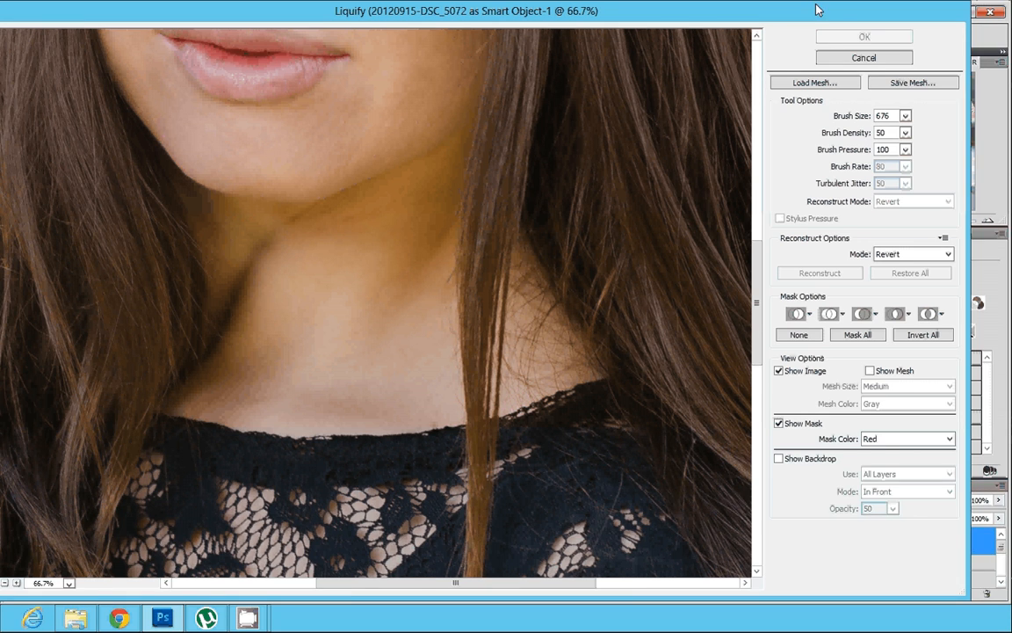
{"action": "left_click_drag", "start_coordinate": [824, 15], "coordinate": [893, 24]}
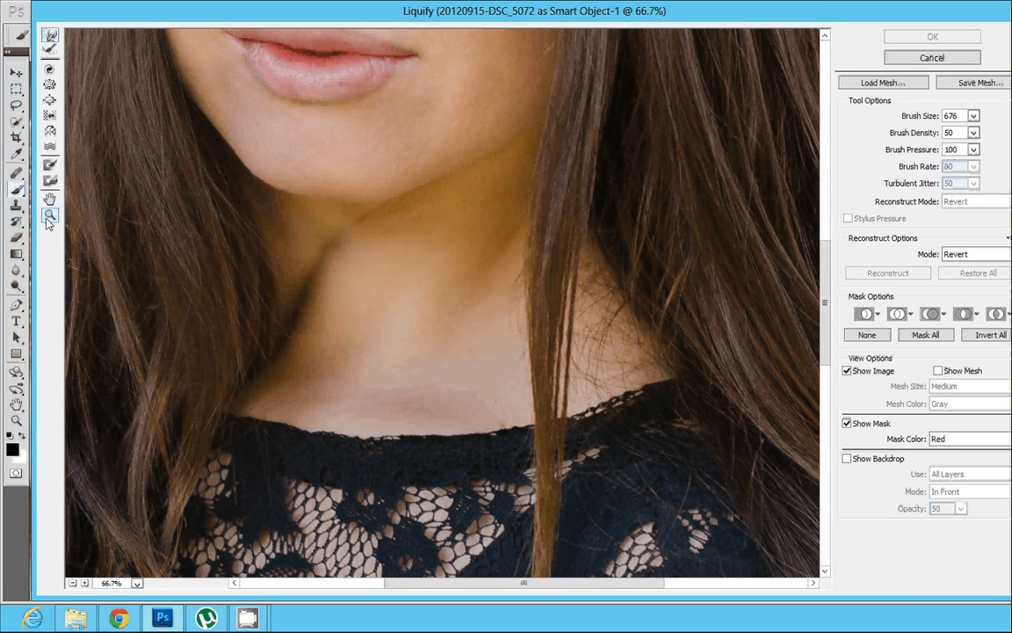
{"action": "left_click_drag", "start_coordinate": [296, 130], "coordinate": [396, 349]}
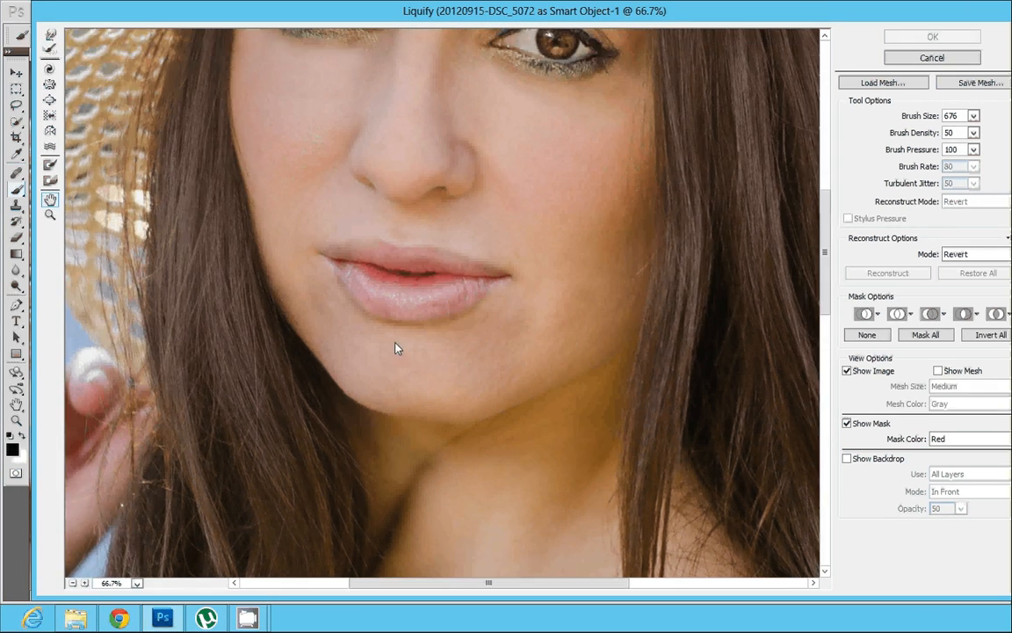
{"action": "left_click", "coordinate": [50, 34]}
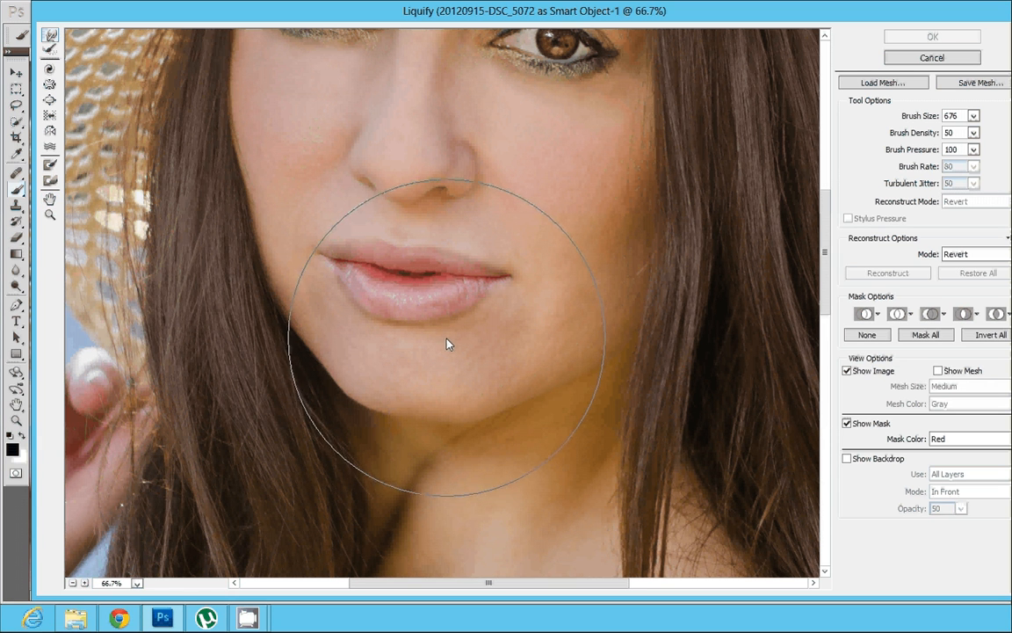
{"action": "left_click_drag", "start_coordinate": [929, 117], "coordinate": [869, 113]}
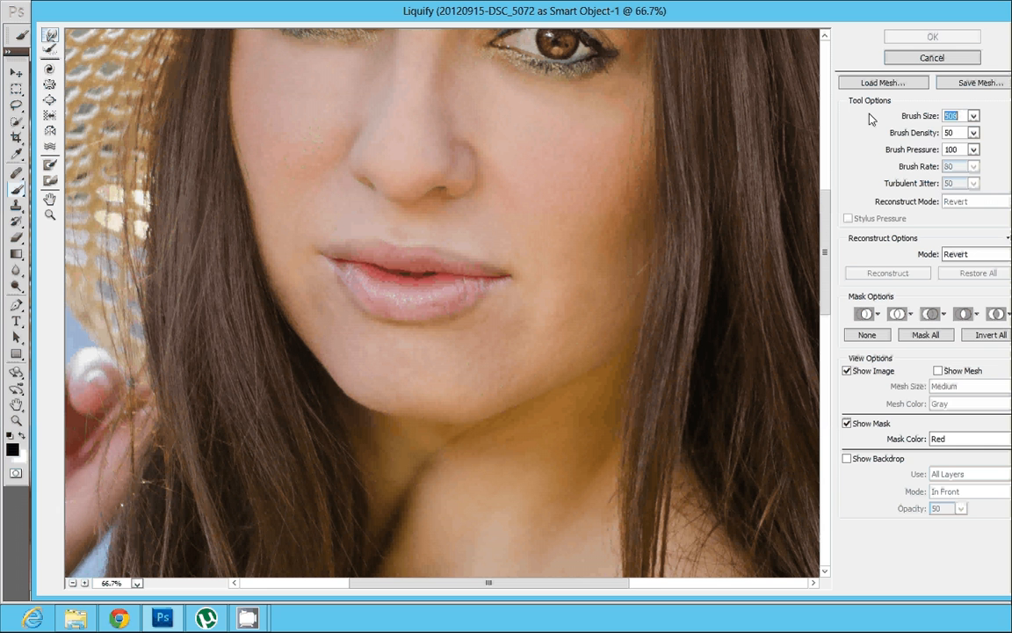
{"action": "left_click", "coordinate": [972, 116]}
{"action": "left_click_drag", "start_coordinate": [926, 132], "coordinate": [915, 132]}
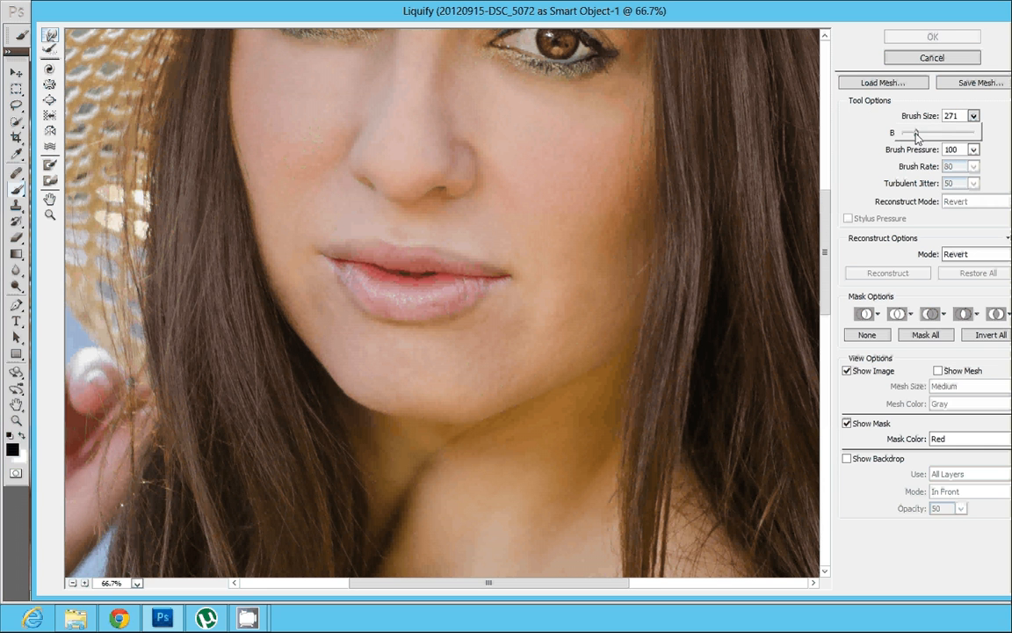
- Reshape the lips with Forward Warp, apply the Liquify filter, and compare with the Lips layer hidden and shown
{"action": "left_click", "coordinate": [457, 336]}
{"action": "left_click_drag", "start_coordinate": [457, 340], "coordinate": [407, 349]}
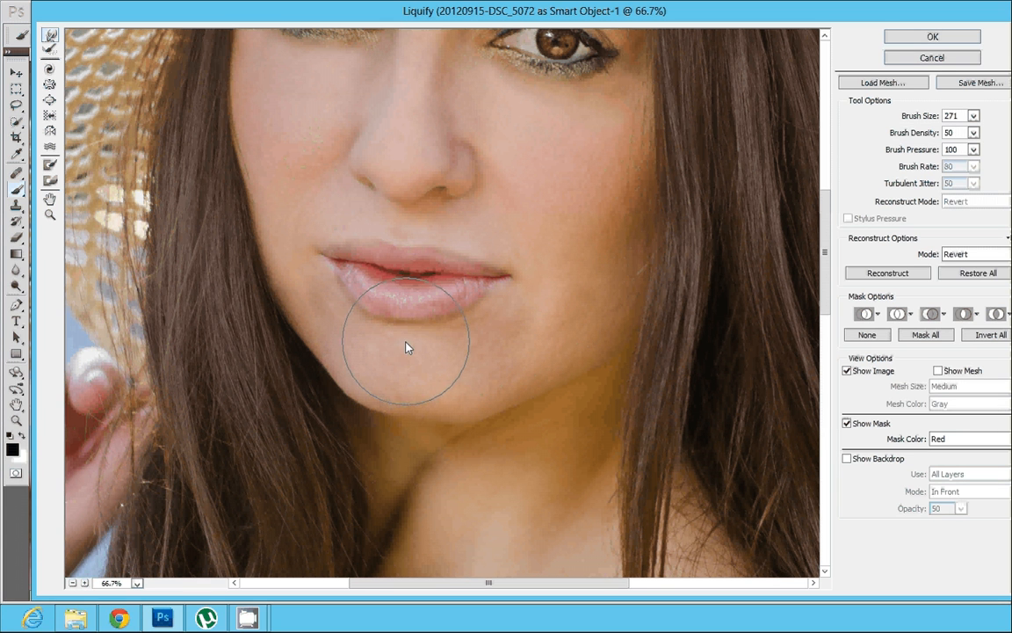
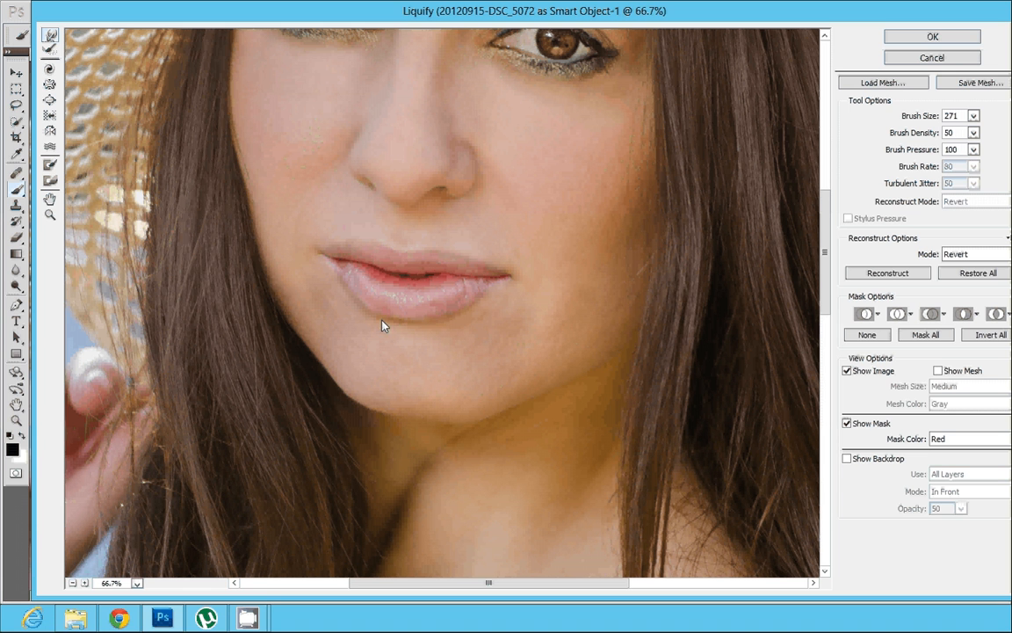
{"action": "left_click", "coordinate": [933, 37]}
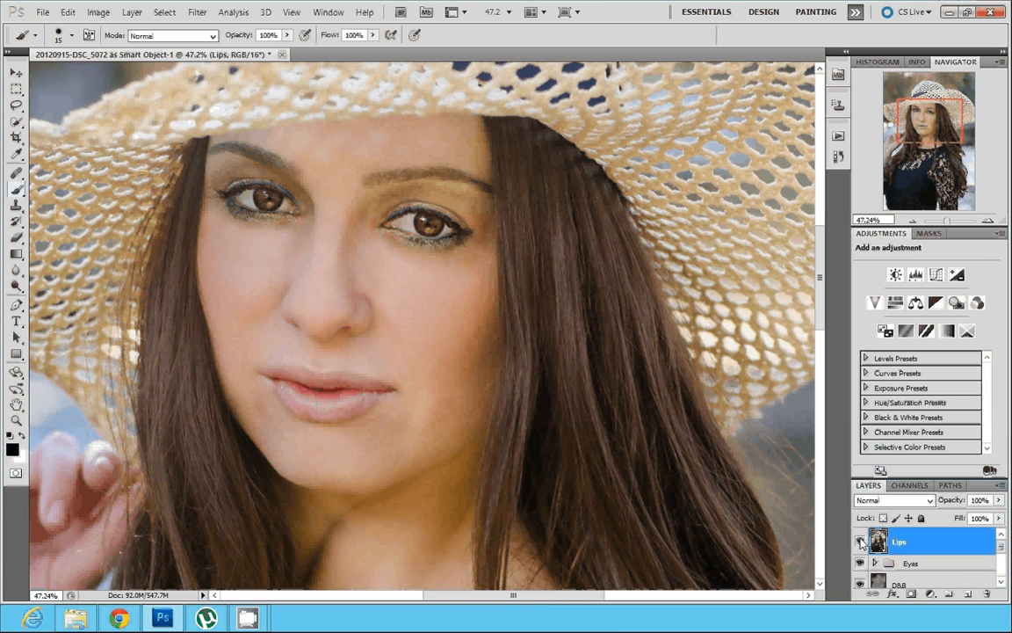
{"action": "left_click", "coordinate": [860, 541]}
{"action": "left_click", "coordinate": [860, 541]}
- Add a Curves adjustment layer above Lips and raise its Red curve from input 122 to output 142
{"action": "left_click", "coordinate": [931, 594]}
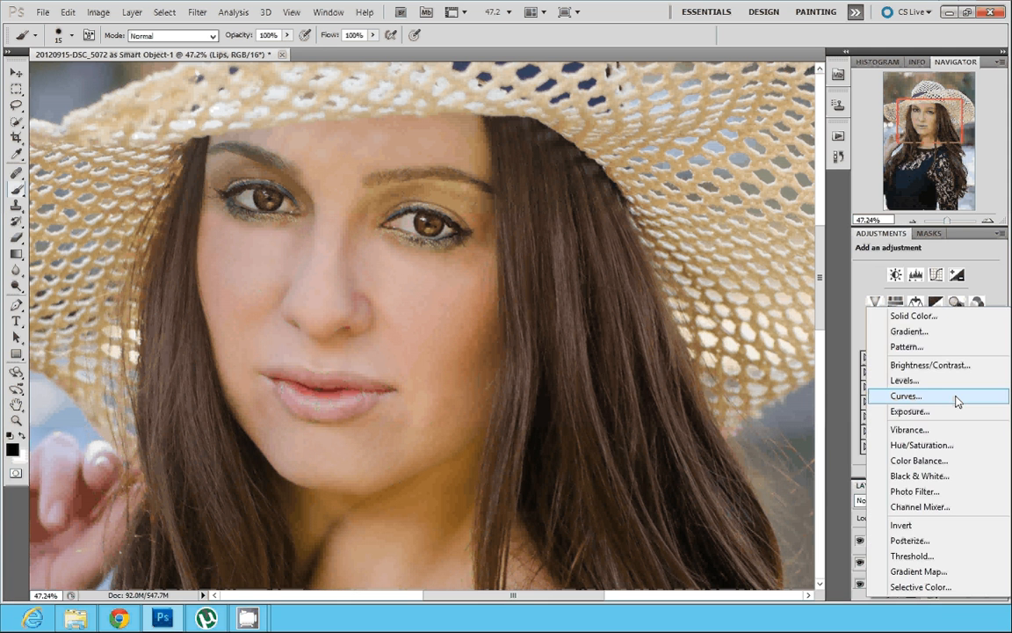
{"action": "left_click", "coordinate": [907, 395]}
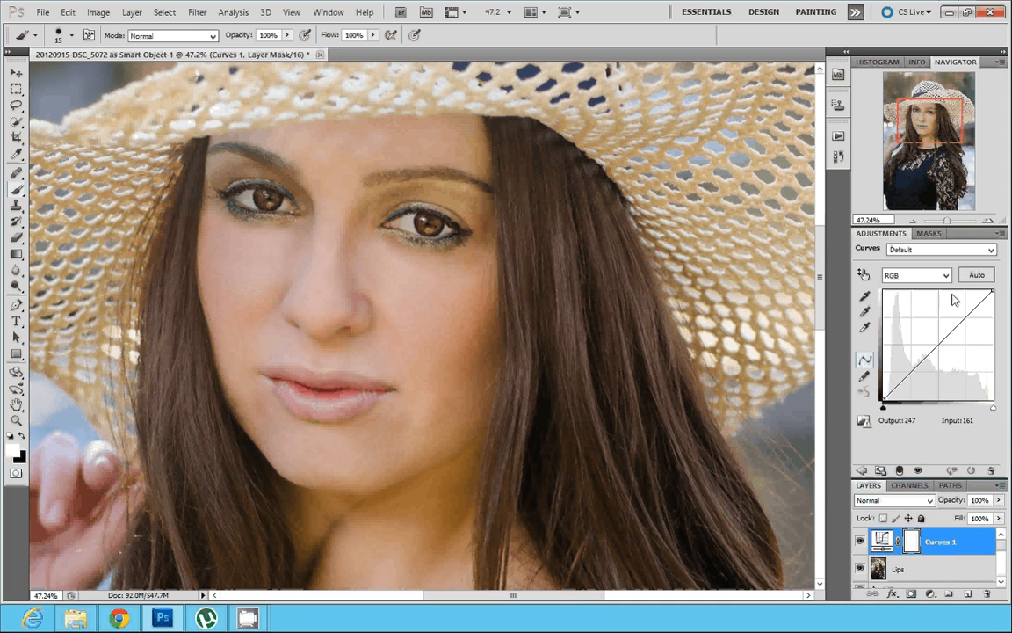
{"action": "left_click", "coordinate": [915, 275]}
{"action": "left_click", "coordinate": [918, 290]}
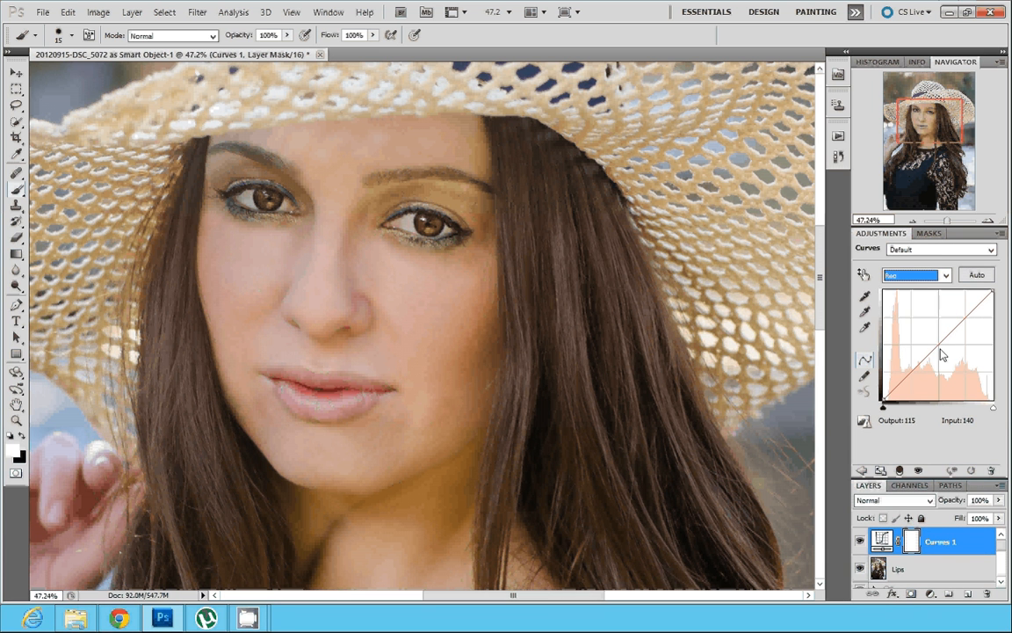
{"action": "left_click_drag", "start_coordinate": [938, 349], "coordinate": [936, 345]}
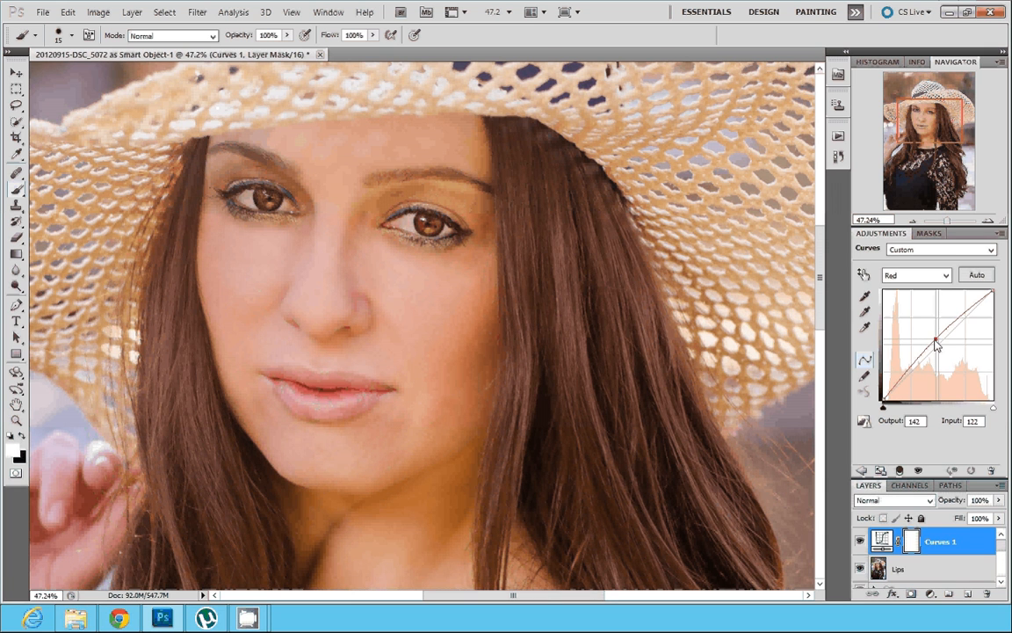
- Lower the Green curve to output 125 at input 133 and the Blue curve to output 127 at input 135
{"action": "left_click", "coordinate": [915, 275]}
{"action": "left_click", "coordinate": [913, 298]}
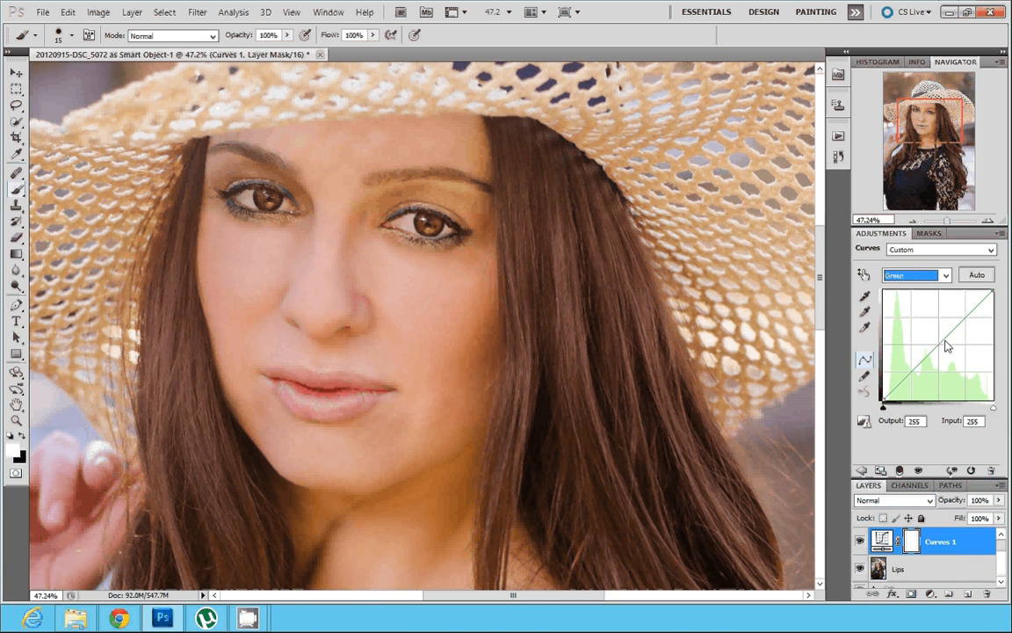
{"action": "left_click", "coordinate": [941, 350]}
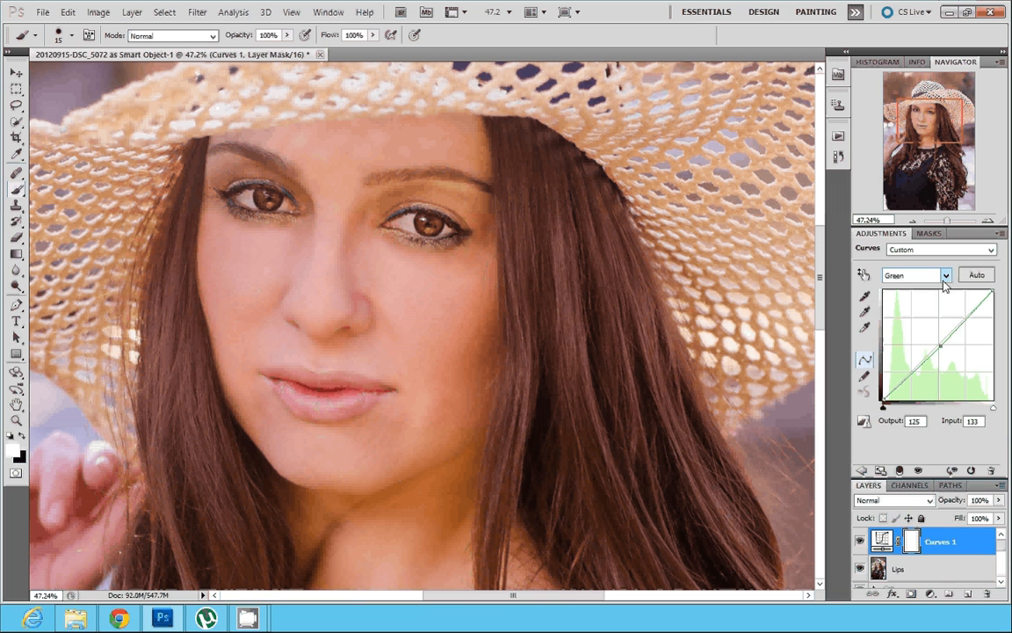
{"action": "left_click", "coordinate": [915, 275]}
{"action": "left_click", "coordinate": [914, 325]}
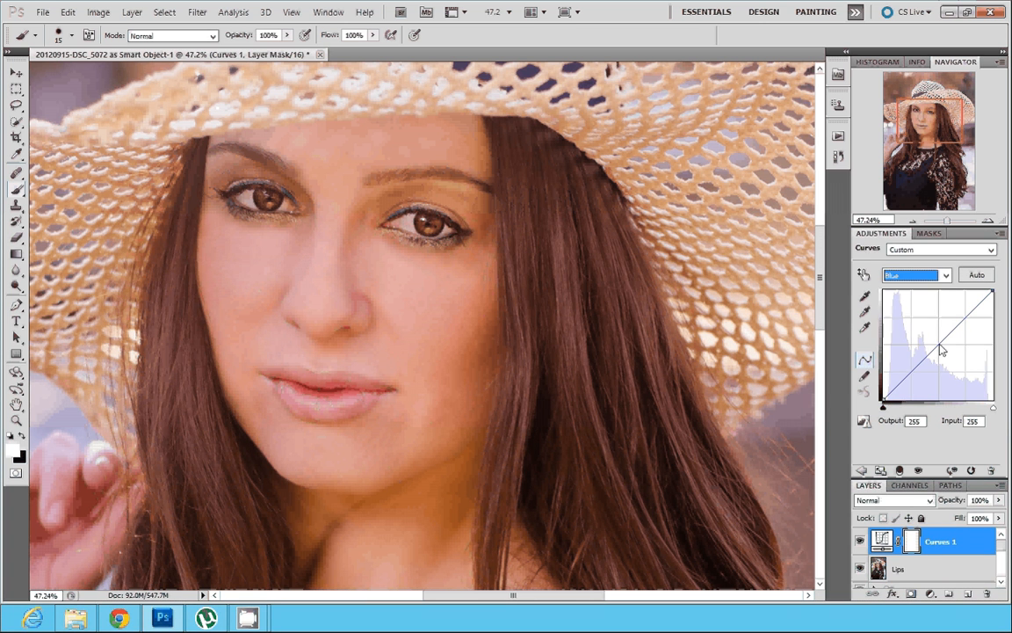
{"action": "left_click", "coordinate": [941, 349]}
{"action": "left_click_drag", "start_coordinate": [940, 348], "coordinate": [941, 347]}
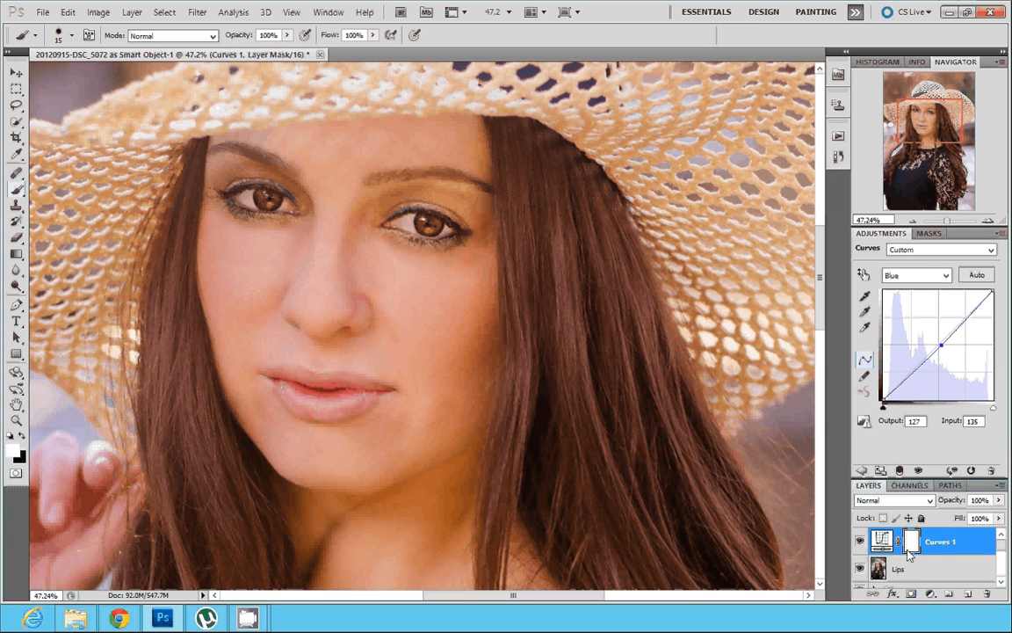
- Invert the Curves mask to black and paint over the lips in white with an enlarged brush
{"action": "key", "text": "ctrl+i"}
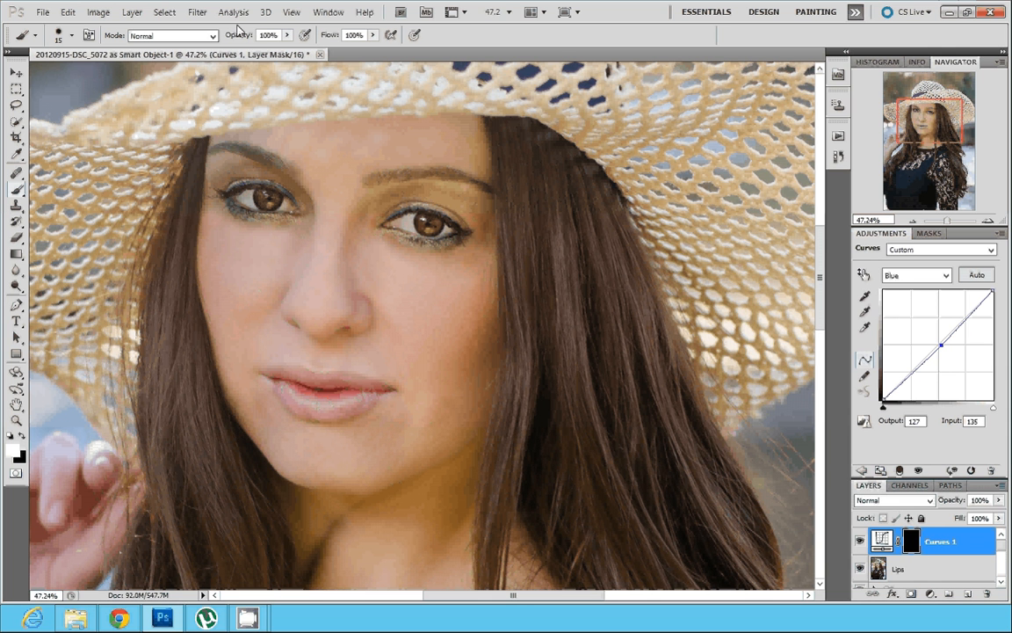
{"action": "key", "text": "bracketright"}
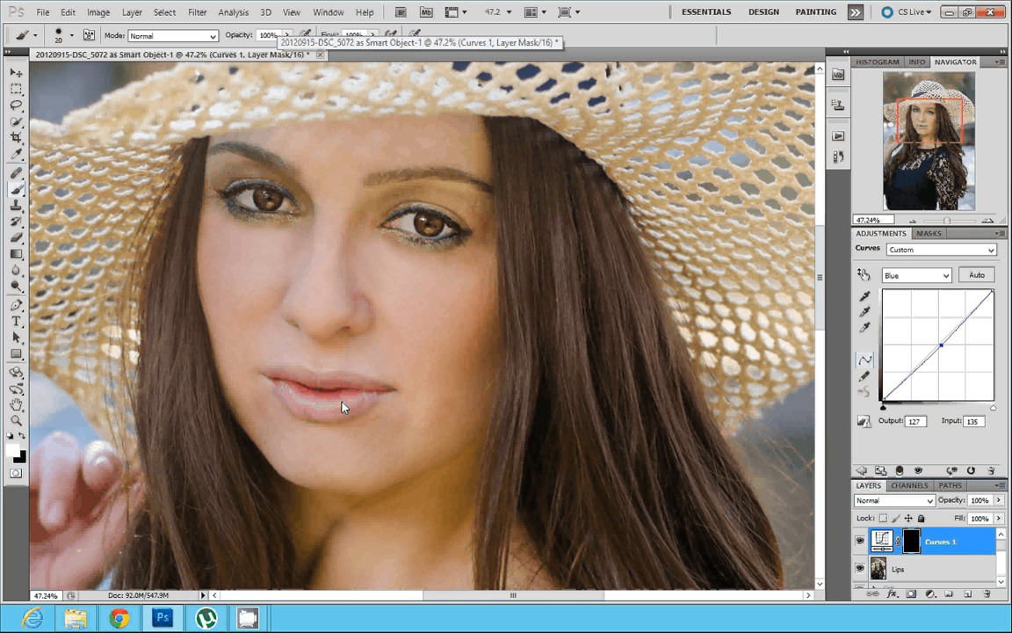
{"action": "key", "text": "bracketright"}
{"action": "key", "text": "bracketright"}
{"action": "key", "text": "bracketright"}
{"action": "key", "text": "bracketright"}
{"action": "mouse_move", "coordinate": [355, 388]}
{"action": "left_mouse_down"}
{"action": "mouse_move", "coordinate": [278, 378]}
{"action": "mouse_move", "coordinate": [304, 405]}
{"action": "mouse_move", "coordinate": [361, 408]}
{"action": "left_mouse_up"}
- Refine the lip mask around the edges with smaller brushes, switching to black at size 9
{"action": "key", "text": "bracketleft"}
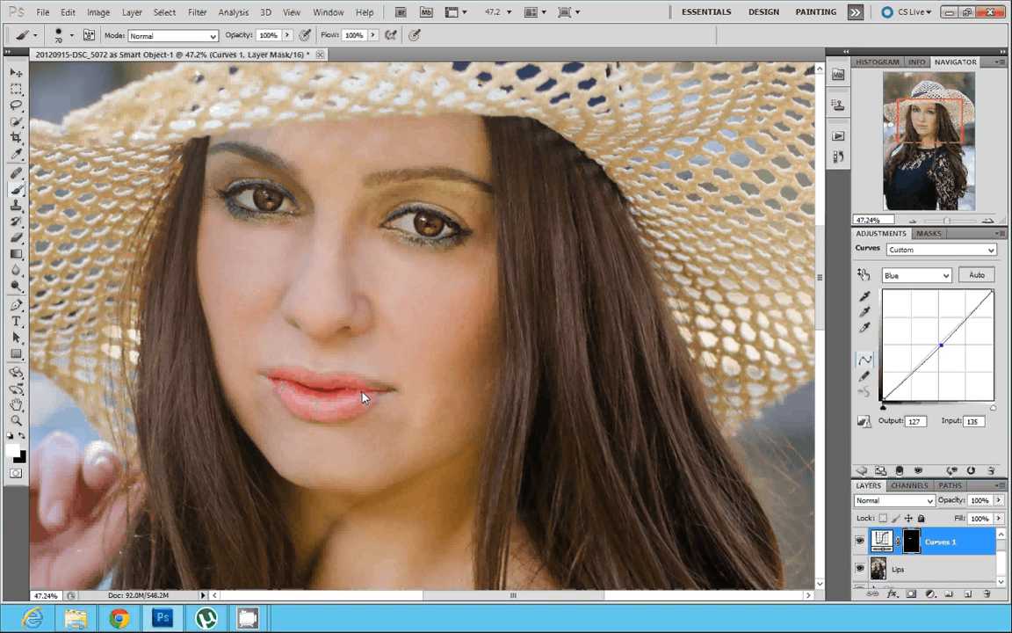
{"action": "key", "text": "bracketleft"}
{"action": "key", "text": "bracketleft"}
{"action": "key", "text": "bracketleft"}
{"action": "key", "text": "x"}
{"action": "key", "text": "bracketleft"}
{"action": "key", "text": "bracketleft"}
{"action": "key", "text": "bracketleft"}
- Set the Red curve point to output 137 at input 122 and compare the lips with the Curves layer hidden and shown
{"action": "left_click", "coordinate": [931, 275]}
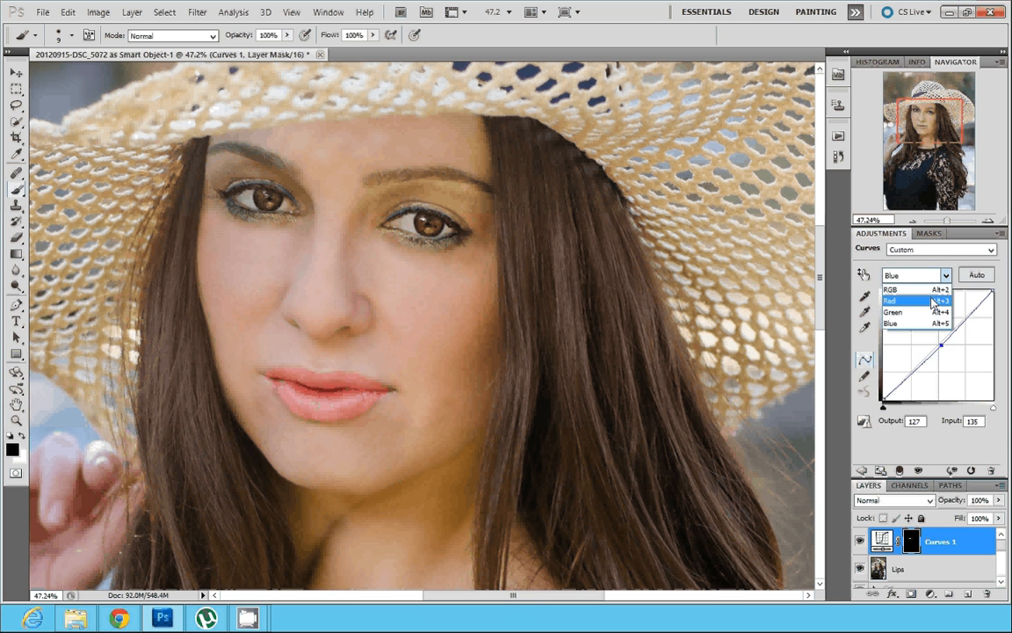
{"action": "left_click", "coordinate": [933, 302]}
{"action": "left_click", "coordinate": [936, 343]}
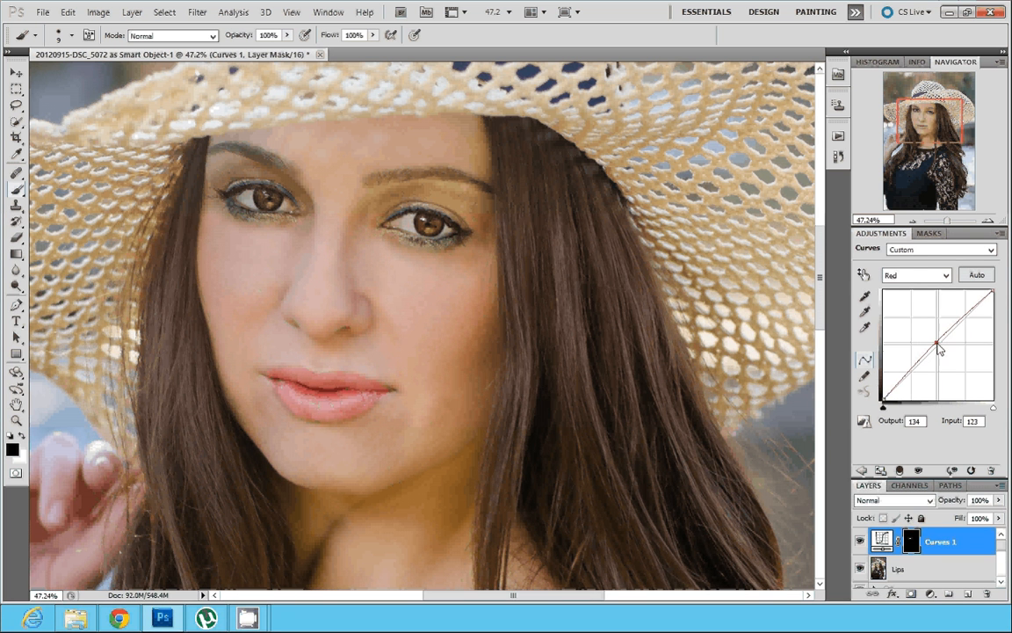
{"action": "left_click_drag", "start_coordinate": [939, 349], "coordinate": [936, 343]}
{"action": "left_click", "coordinate": [860, 541]}
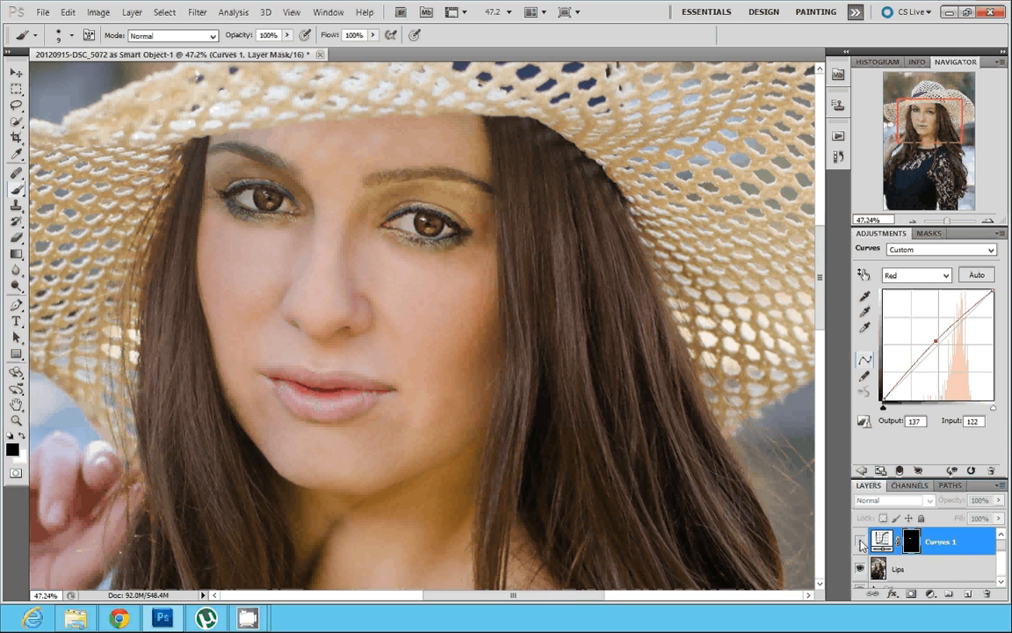
{"action": "left_click", "coordinate": [860, 541]}
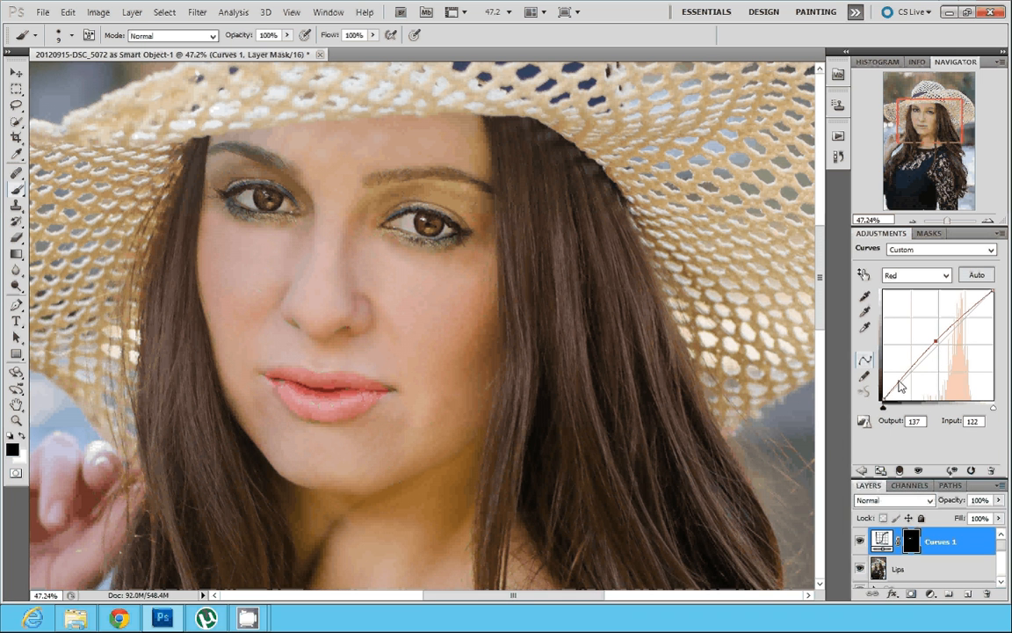
- Set the Curves layer's blend mode to Color Burn at 17% opacity after trying Color Dodge
{"action": "key", "text": "ctrl+0"}
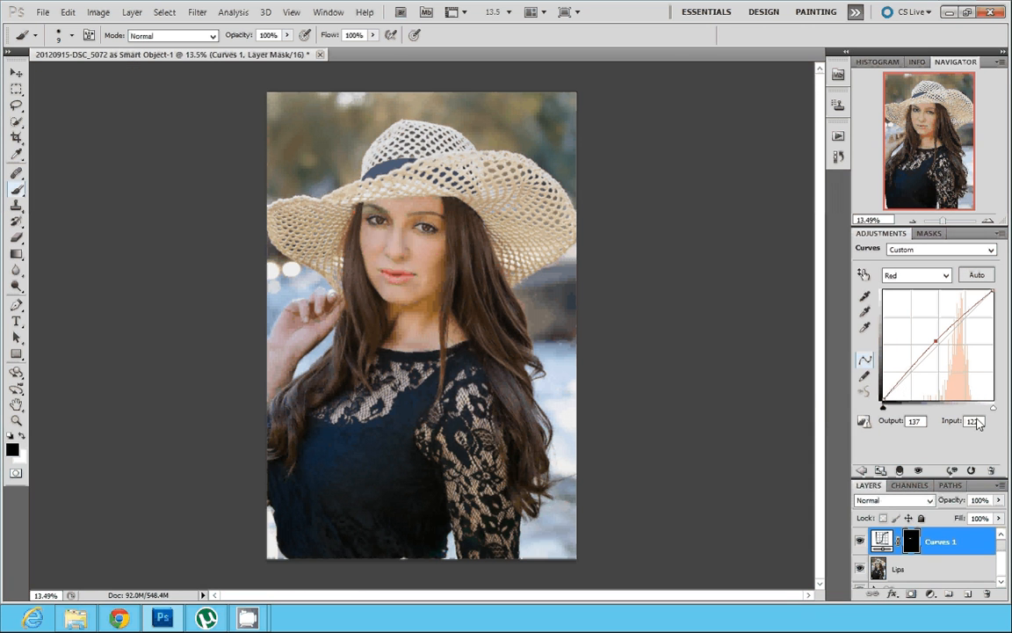
{"action": "left_click", "coordinate": [930, 500]}
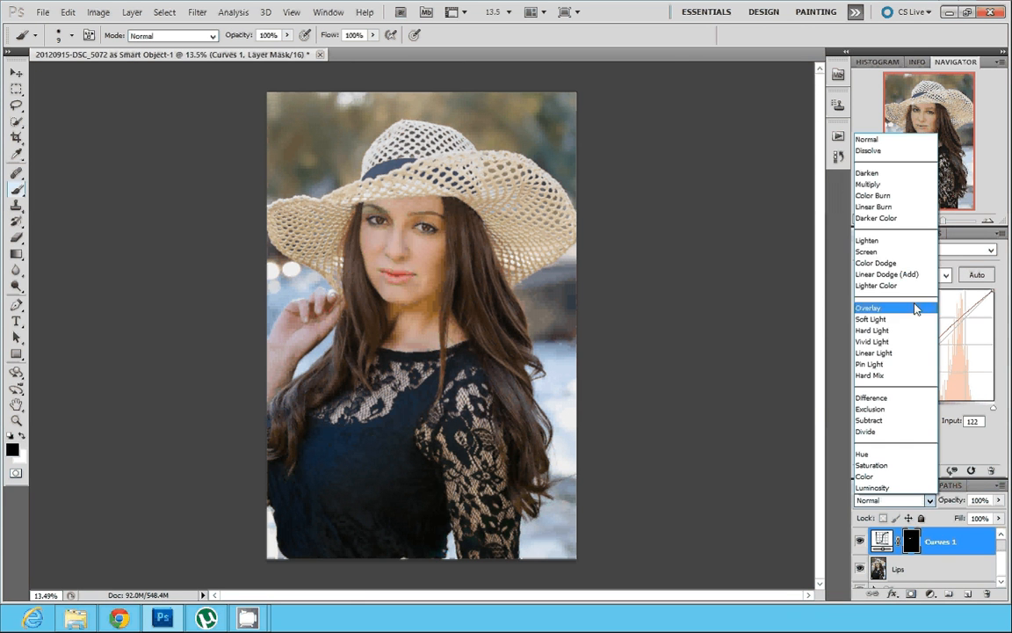
{"action": "left_click", "coordinate": [886, 263]}
{"action": "left_click", "coordinate": [907, 502]}
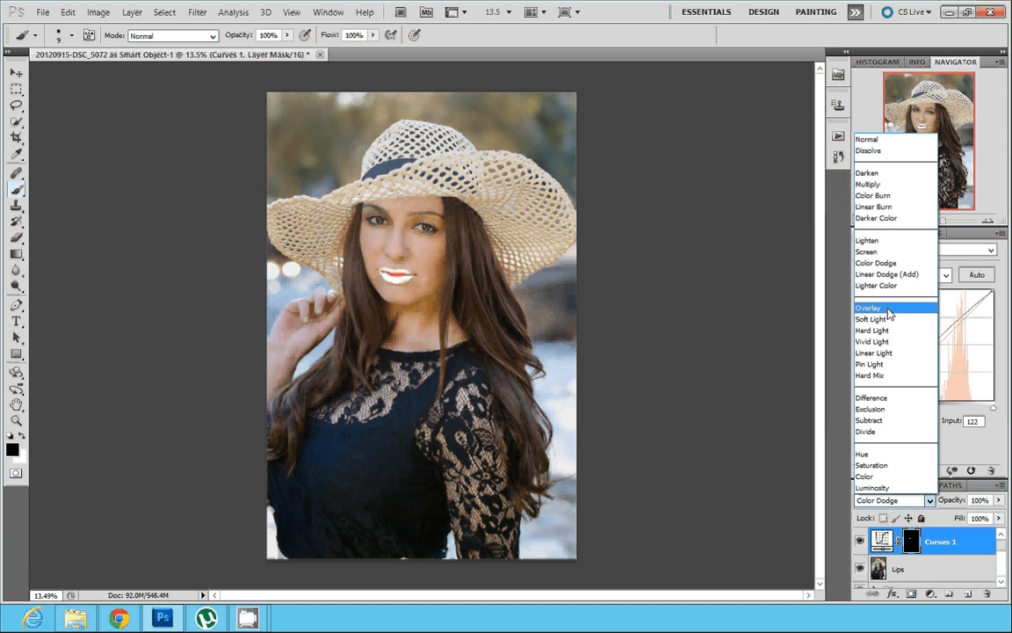
{"action": "left_click", "coordinate": [889, 202]}
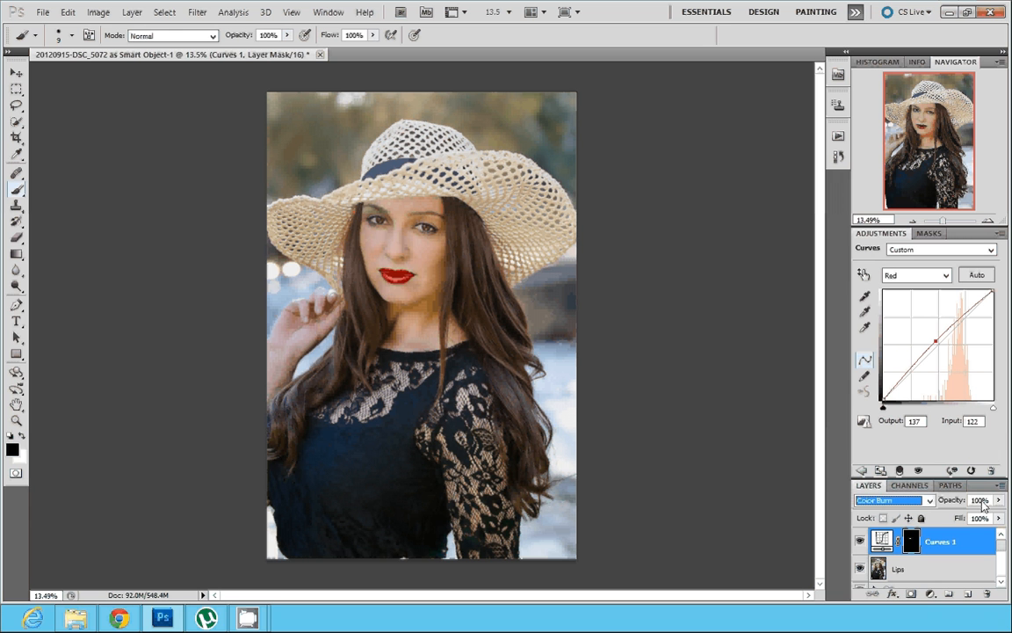
{"action": "left_click", "coordinate": [952, 502]}
{"action": "left_click_drag", "start_coordinate": [952, 506], "coordinate": [875, 506]}
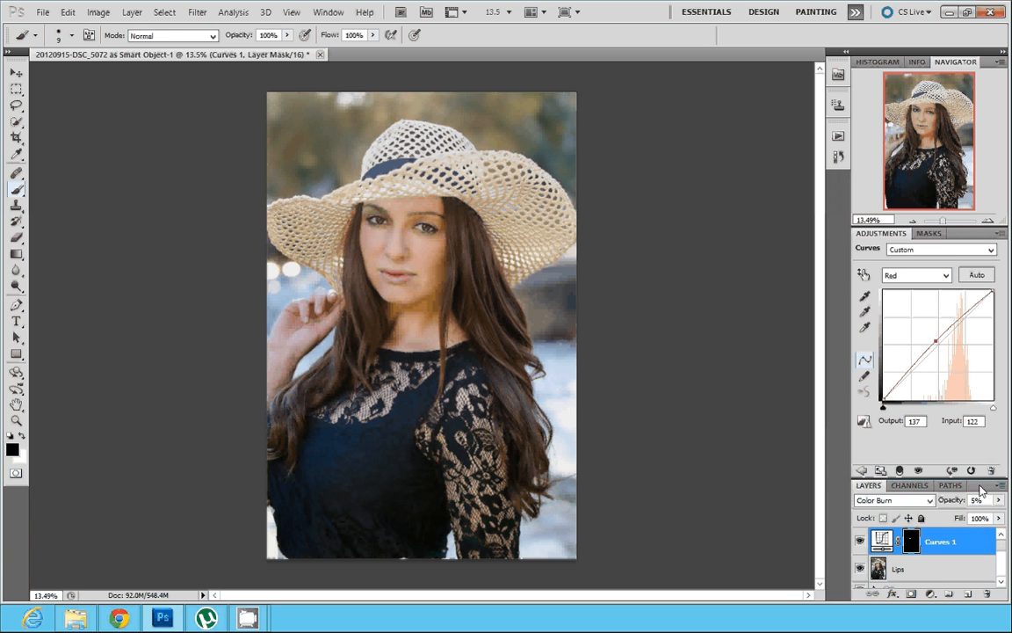
{"action": "left_click_drag", "start_coordinate": [948, 506], "coordinate": [950, 501]}
- Group the Curves 1 and Lips layers and compare the portrait with the group hidden and shown
{"action": "left_click", "coordinate": [943, 222]}
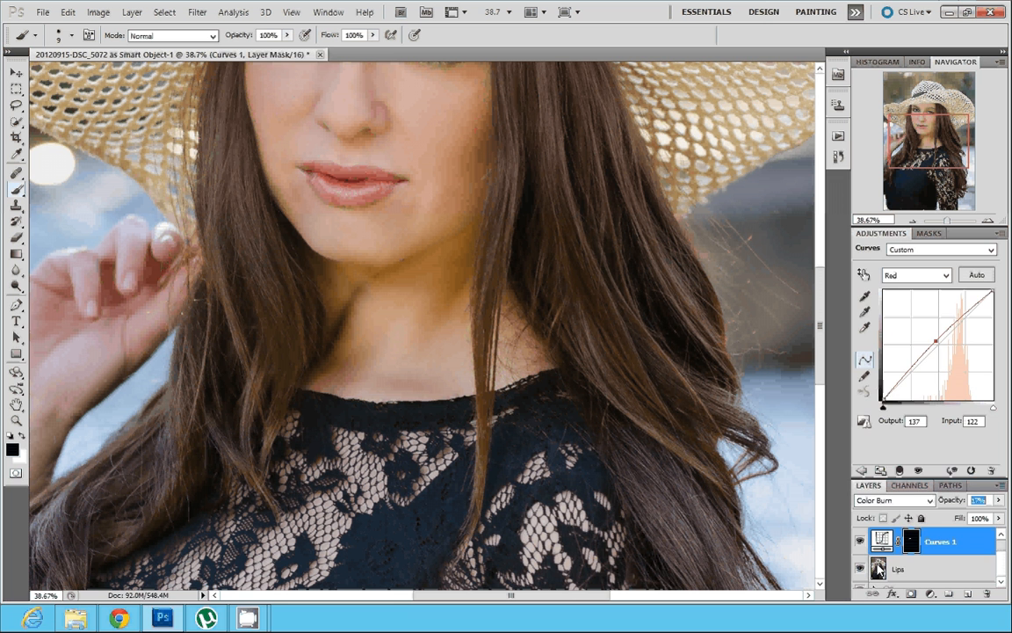
{"action": "left_click", "coordinate": [921, 575], "text": "shift"}
{"action": "key", "text": "ctrl+g"}
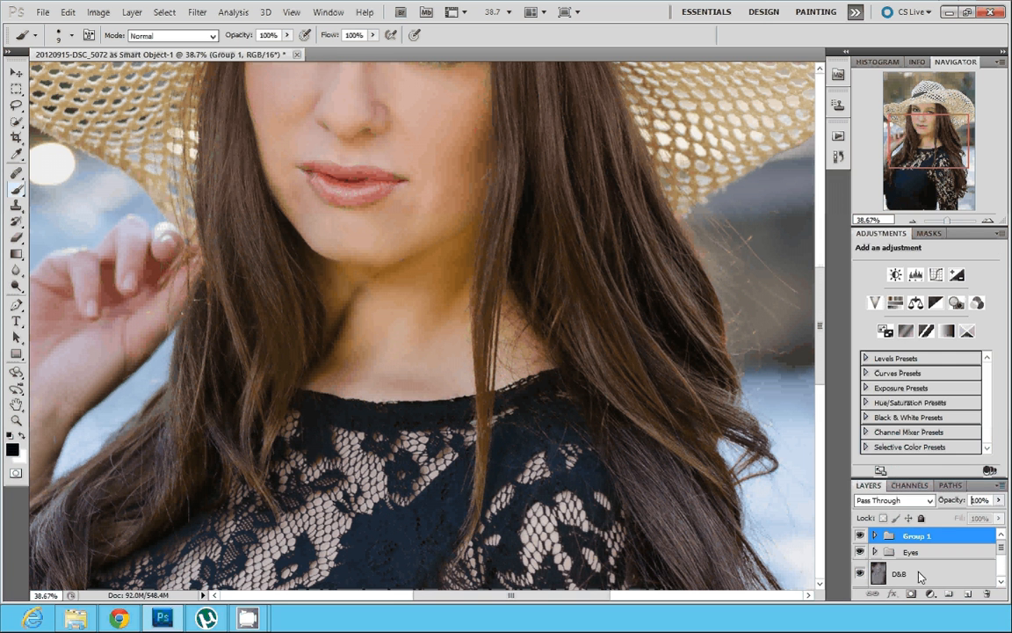
{"action": "left_click", "coordinate": [860, 536]}
{"action": "left_click", "coordinate": [860, 535]}
{"action": "left_click", "coordinate": [860, 536]}
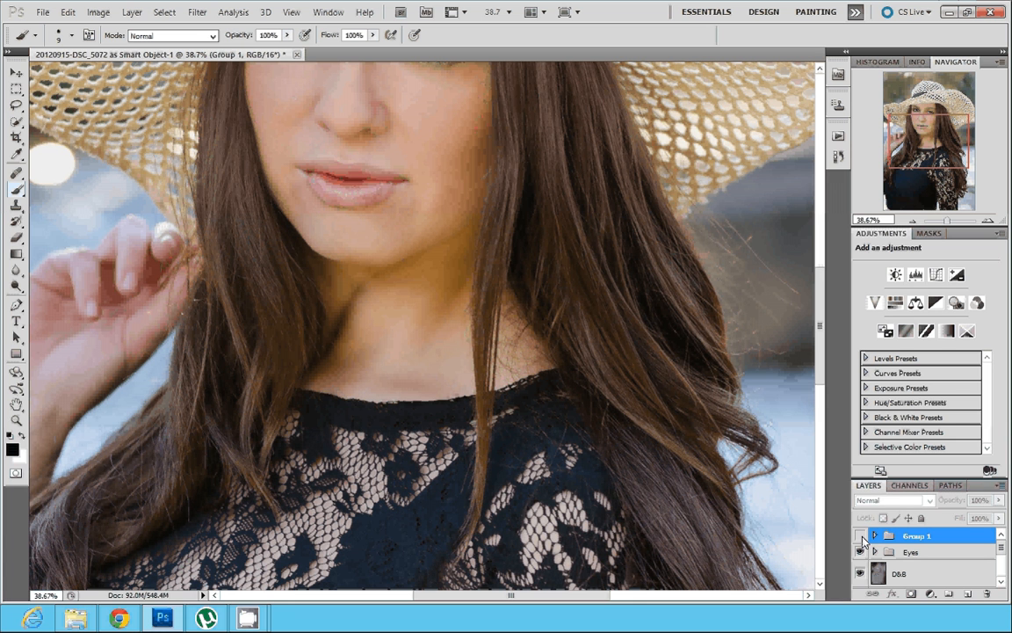
{"action": "left_click", "coordinate": [860, 536]}
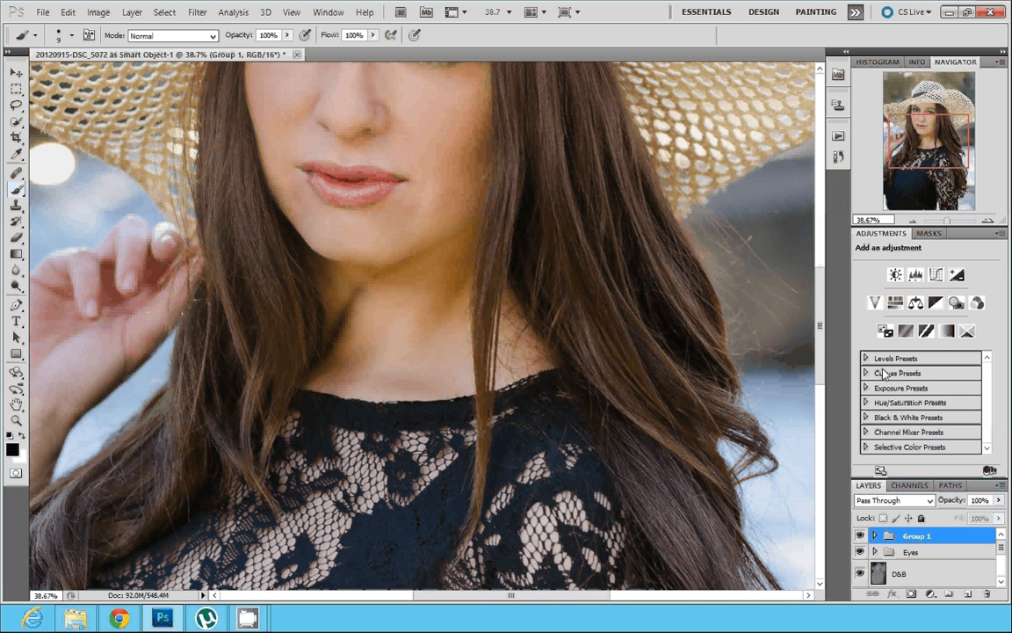
- Expand Group 1, hide the reshaped Lips layer and delete it
{"action": "left_click", "coordinate": [875, 536]}
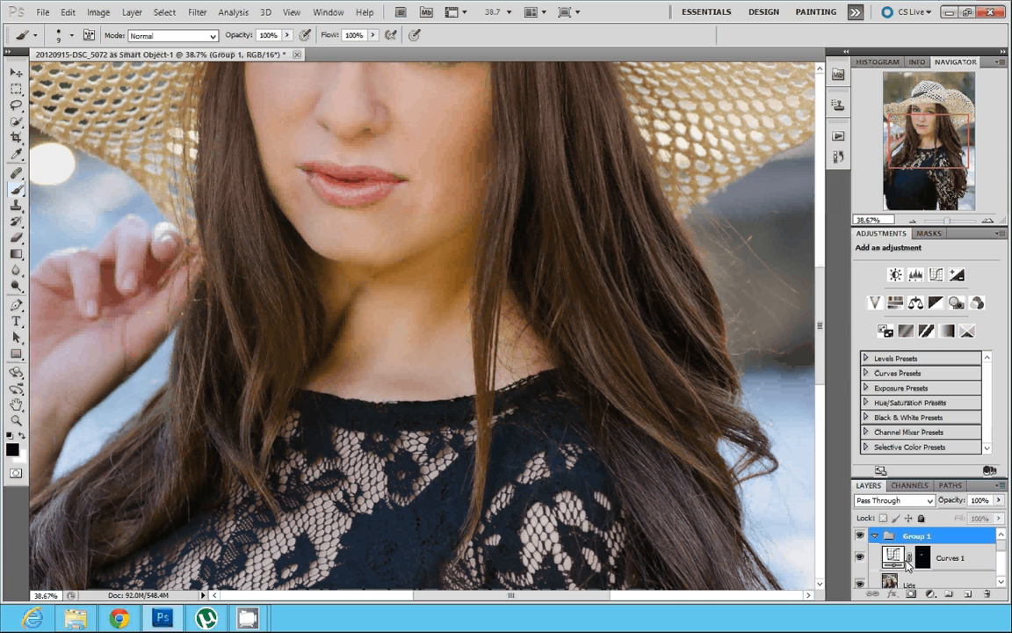
{"action": "left_click", "coordinate": [859, 583]}
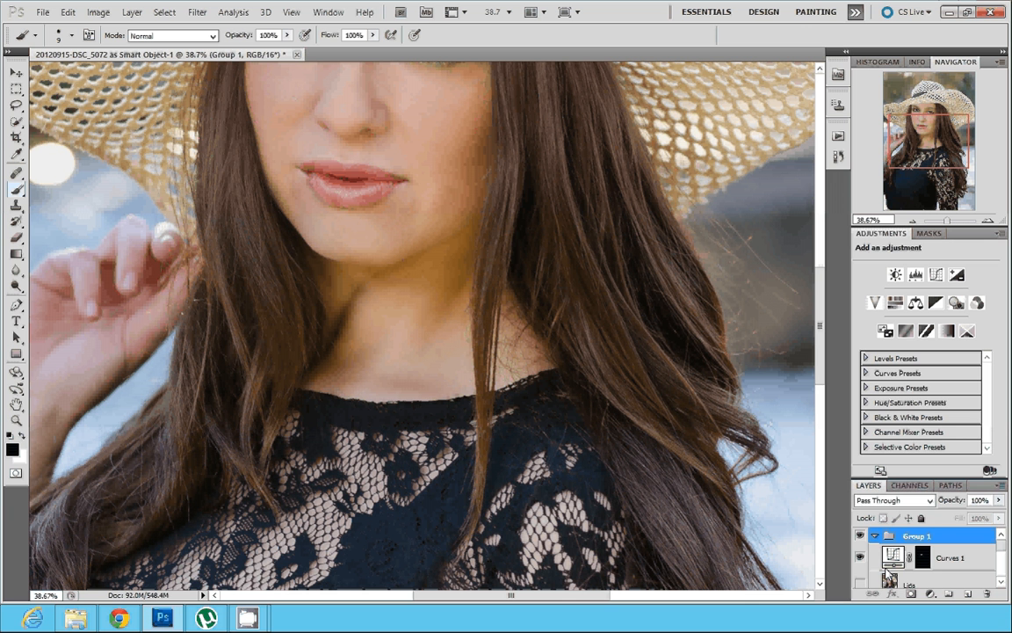
{"action": "left_click_drag", "start_coordinate": [887, 573], "coordinate": [984, 594]}
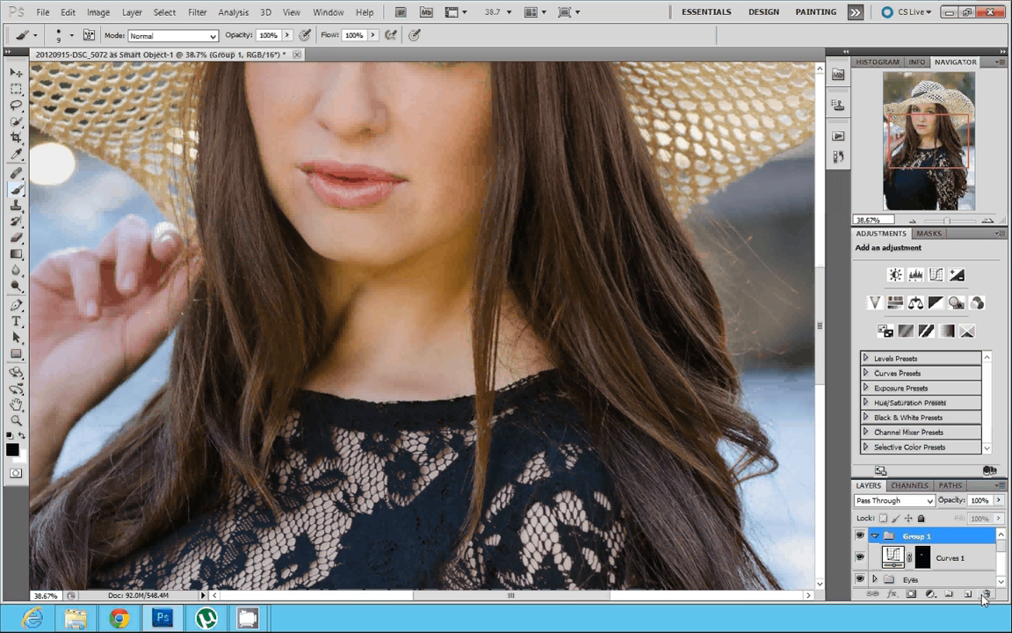
- Delete the Curves 1 layer mask and add a new black mask in its place
{"action": "left_click", "coordinate": [892, 559]}
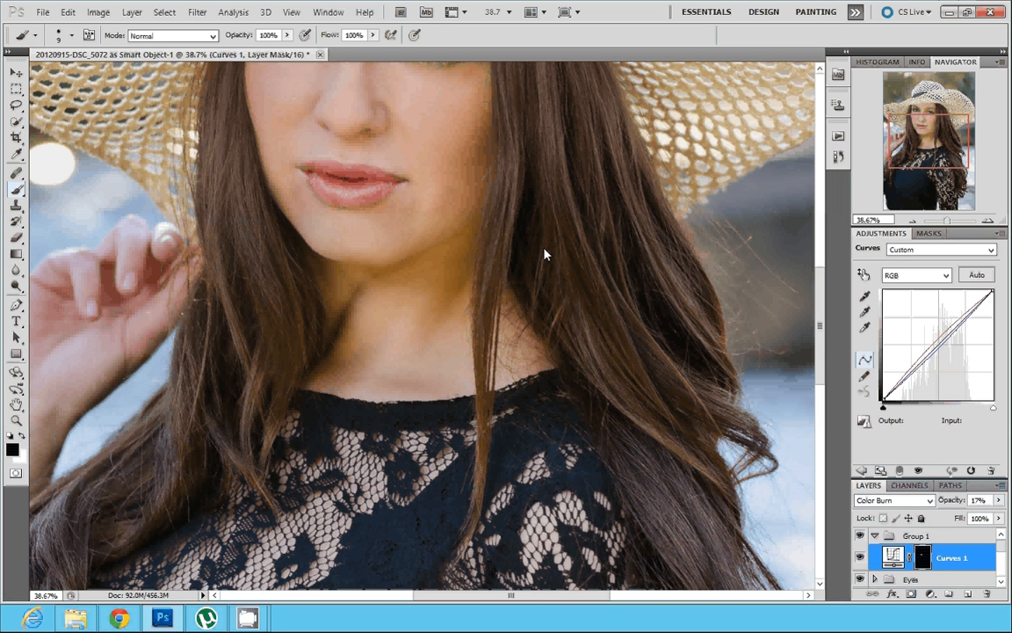
{"action": "right_click", "coordinate": [922, 557]}
{"action": "left_click", "coordinate": [893, 448]}
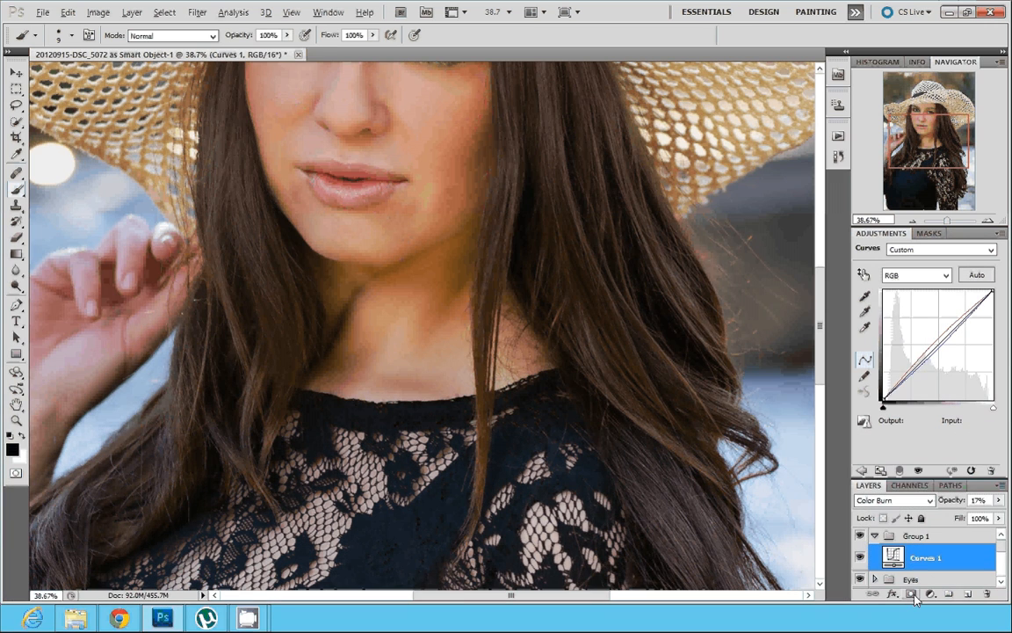
{"action": "left_click", "coordinate": [911, 594], "text": "alt"}
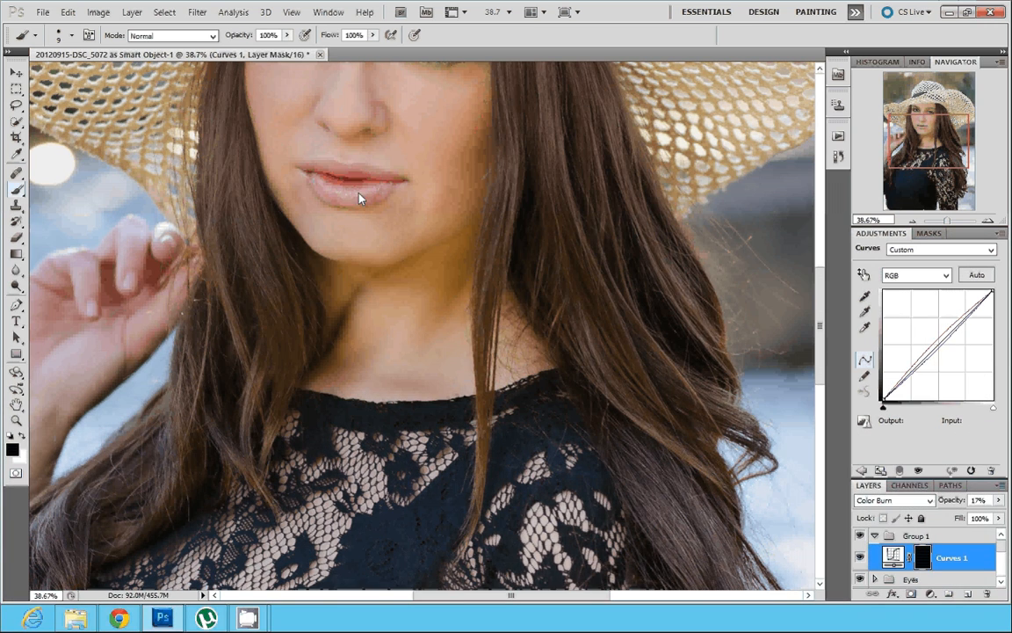
- Paint the lips in white on the new Curves mask with a size 35 brush
{"action": "key", "text": "bracketright"}
{"action": "key", "text": "bracketright"}
{"action": "key", "text": "bracketright"}
{"action": "key", "text": "bracketright"}
{"action": "key", "text": "bracketright"}
{"action": "key", "text": "bracketright"}
{"action": "key", "text": "x"}
{"action": "left_click_drag", "start_coordinate": [369, 185], "coordinate": [319, 188]}
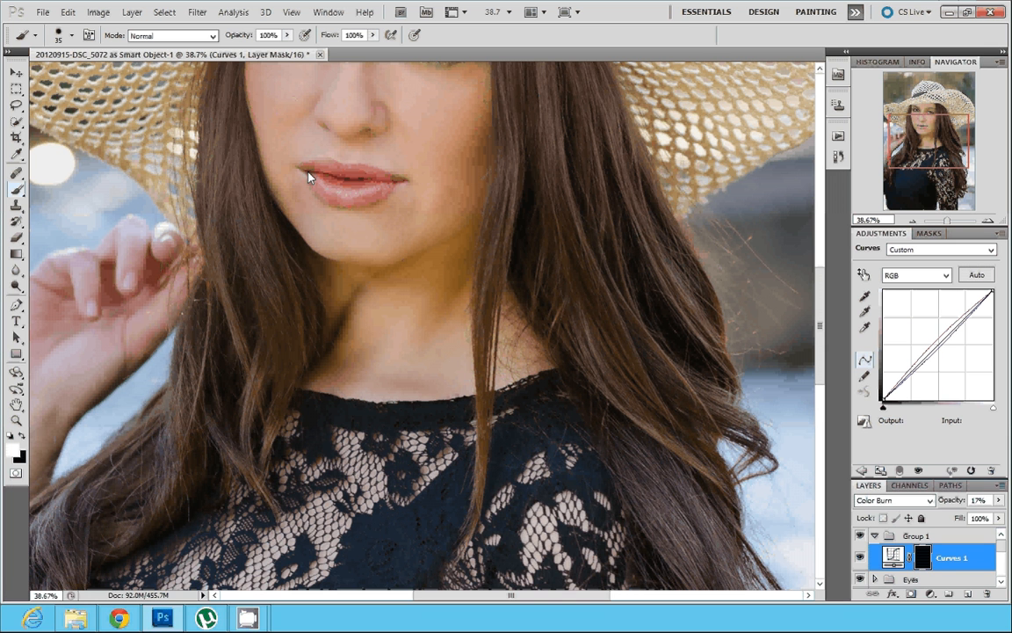
- Lower the Curves 1 layer's opacity to 12% and compare the portrait with the layer hidden and shown
{"action": "scroll", "coordinate": [395, 191], "scroll_direction": "up", "scroll_amount": 3}
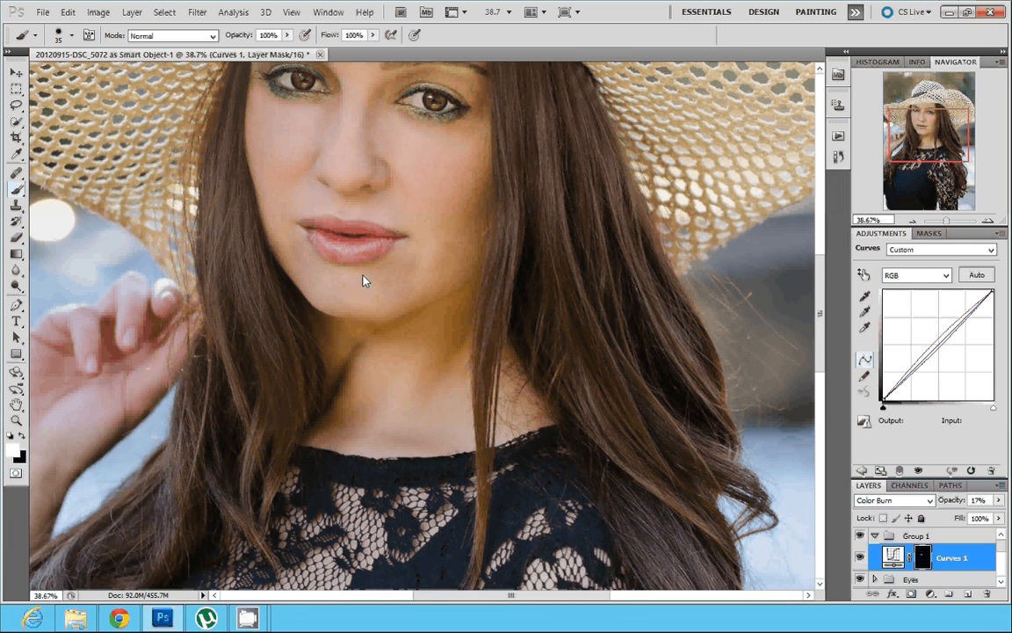
{"action": "scroll", "coordinate": [653, 302], "scroll_direction": "down", "scroll_amount": 6}
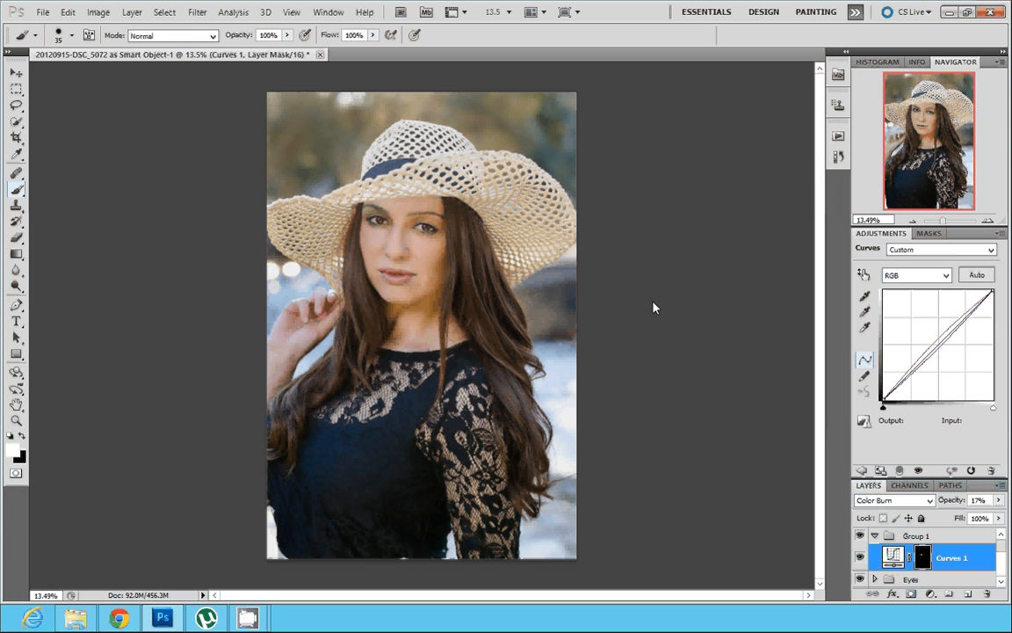
{"action": "left_click_drag", "start_coordinate": [957, 503], "coordinate": [953, 502]}
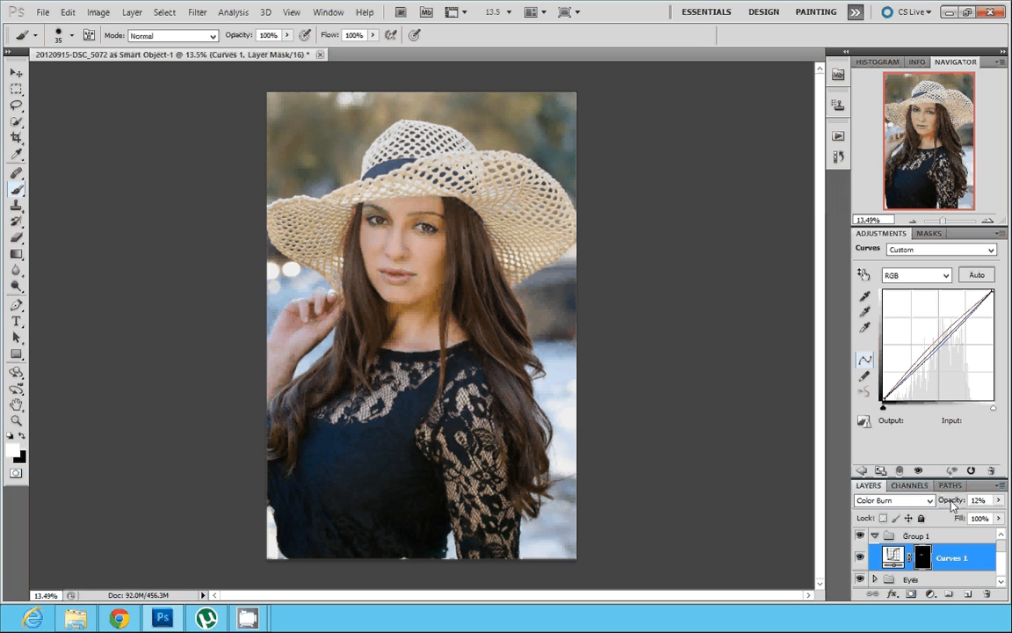
{"action": "left_click", "coordinate": [861, 558]}
{"action": "left_click", "coordinate": [860, 559]}
- Collapse Group 1 and rename it Lips
{"action": "left_click", "coordinate": [875, 536]}
{"action": "double_click", "coordinate": [913, 536]}
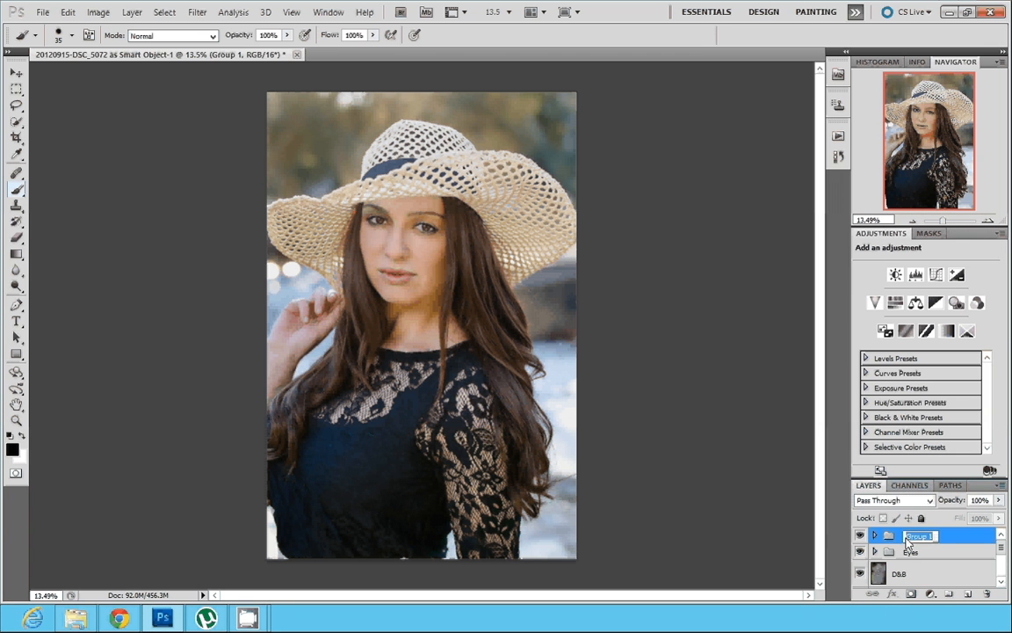
{"action": "type", "text": "Lips"}
{"action": "key", "text": "Return"}
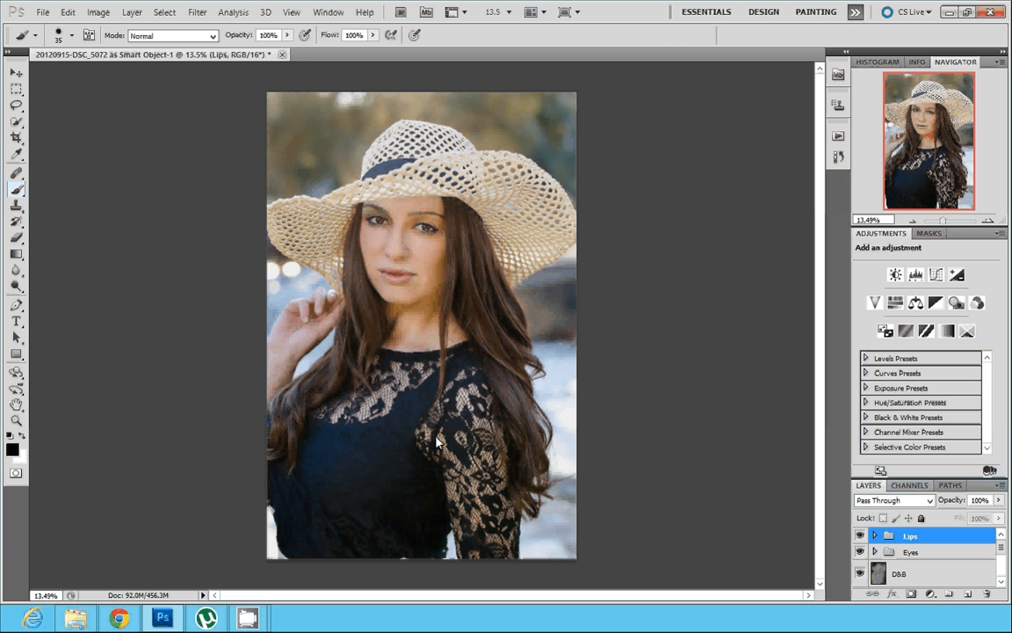
- Examine the retouched eyes, skin and lips at close range, and return to a view of the whole portrait
{"action": "left_click", "coordinate": [19, 421]}
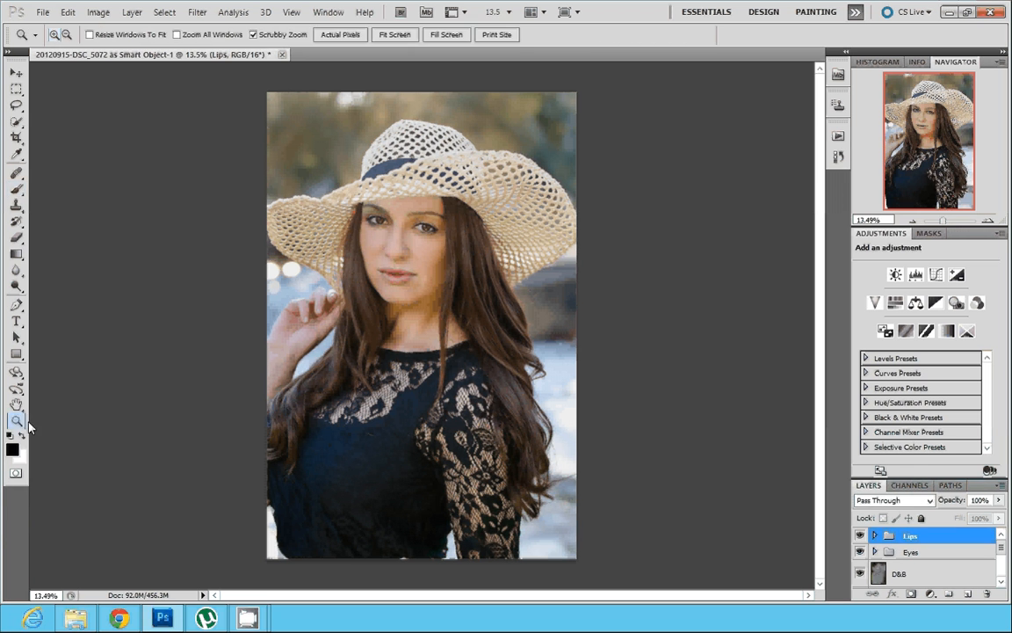
{"action": "left_click_drag", "start_coordinate": [941, 220], "coordinate": [949, 225]}
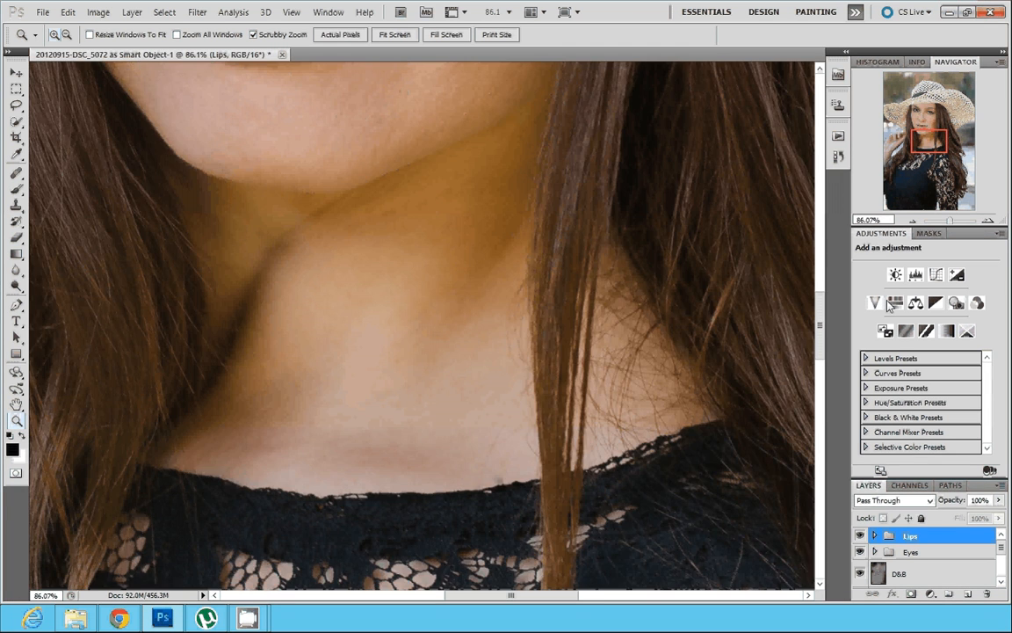
{"action": "scroll", "coordinate": [414, 253], "scroll_direction": "up", "scroll_amount": 3}
{"action": "scroll", "coordinate": [413, 253], "scroll_direction": "up", "scroll_amount": 3}
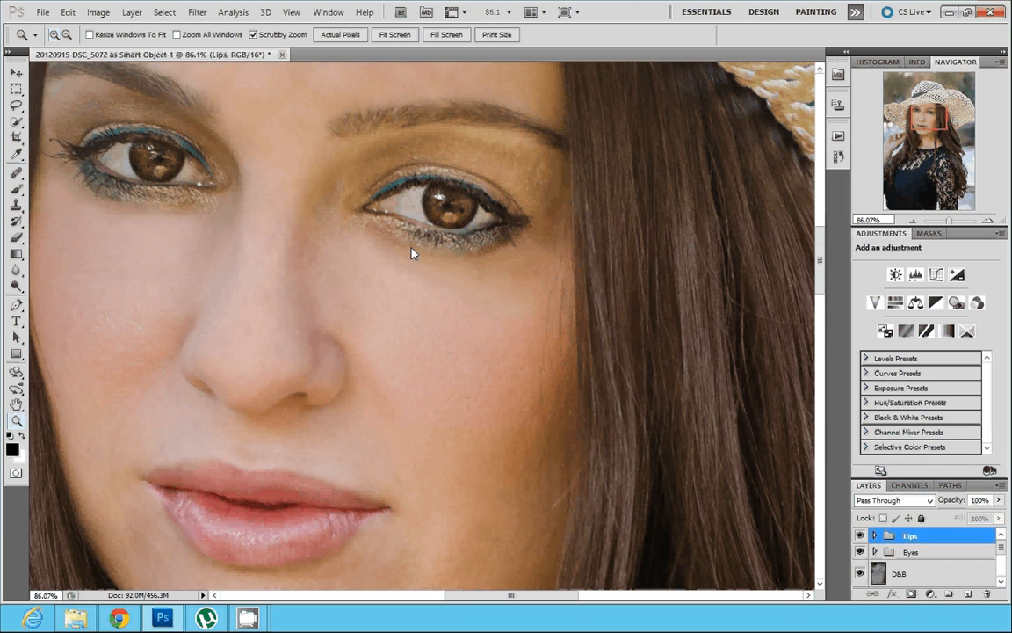
{"action": "scroll", "coordinate": [411, 253], "scroll_direction": "up", "scroll_amount": 3}
{"action": "scroll", "coordinate": [419, 282], "scroll_direction": "down", "scroll_amount": 3}
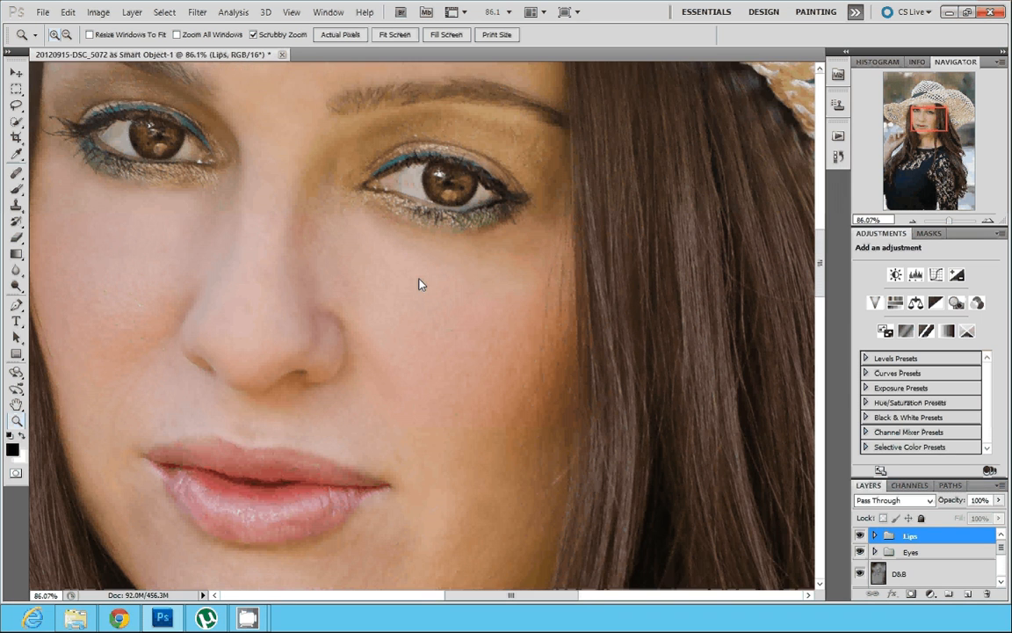
{"action": "scroll", "coordinate": [419, 282], "scroll_direction": "down", "scroll_amount": 1}
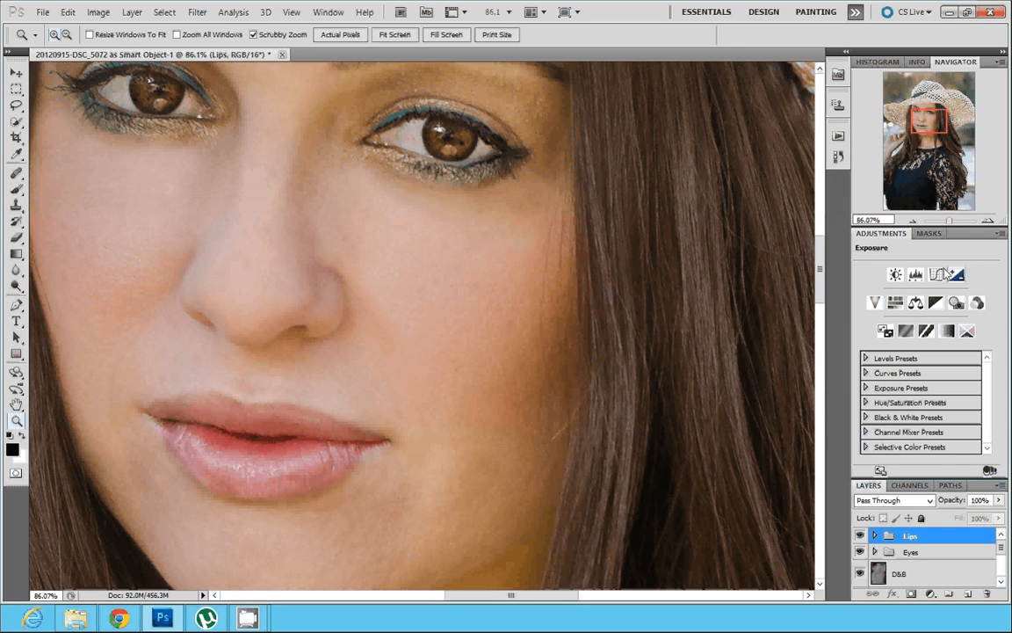
{"action": "left_click_drag", "start_coordinate": [951, 222], "coordinate": [943, 221]}
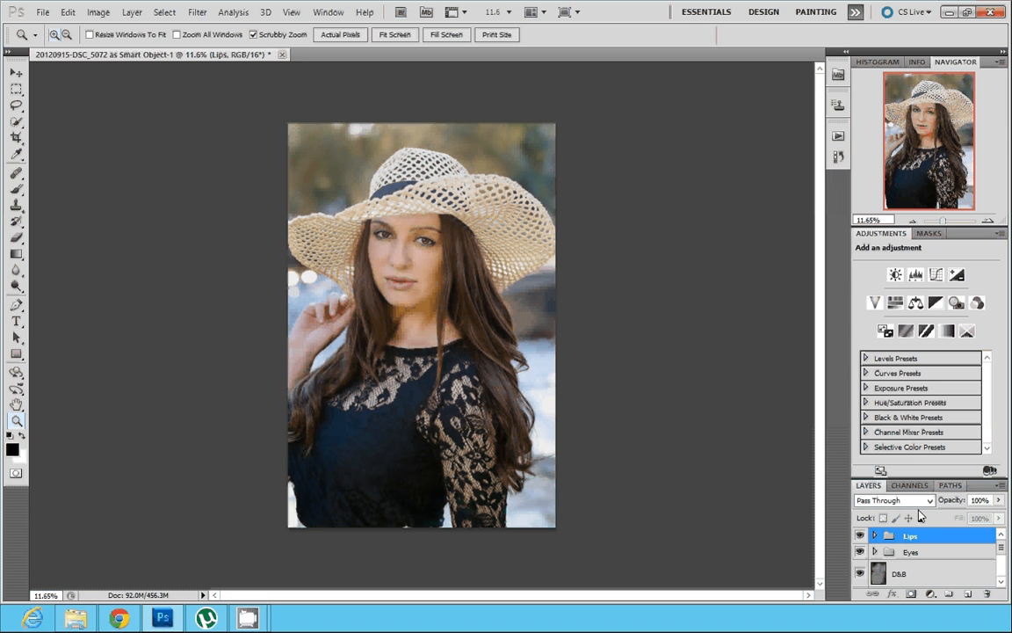
- Stamp all visible layers into a new layer above the Lips group and name it Screen
{"action": "key", "text": "ctrl+alt+shift+e"}
{"action": "double_click", "coordinate": [903, 550], "text": "alt"}
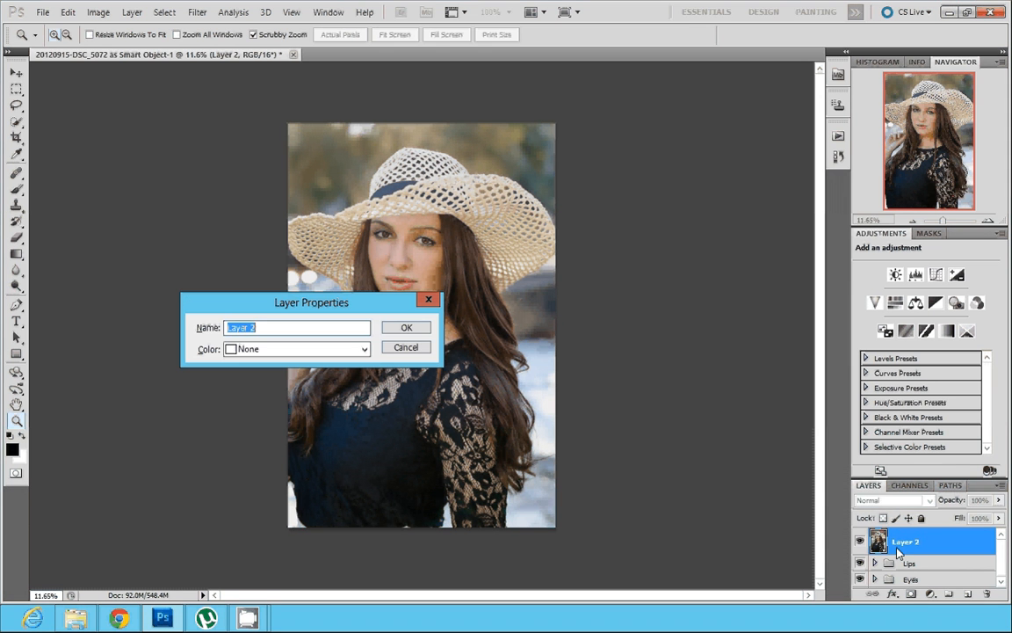
{"action": "type", "text": "Screen"}
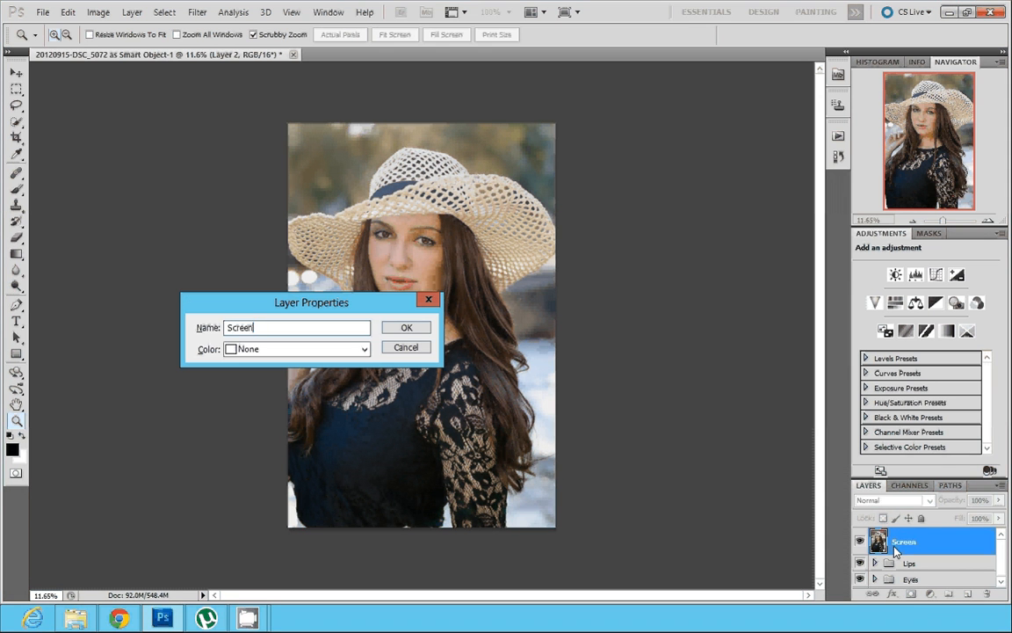
{"action": "key", "text": "Return"}
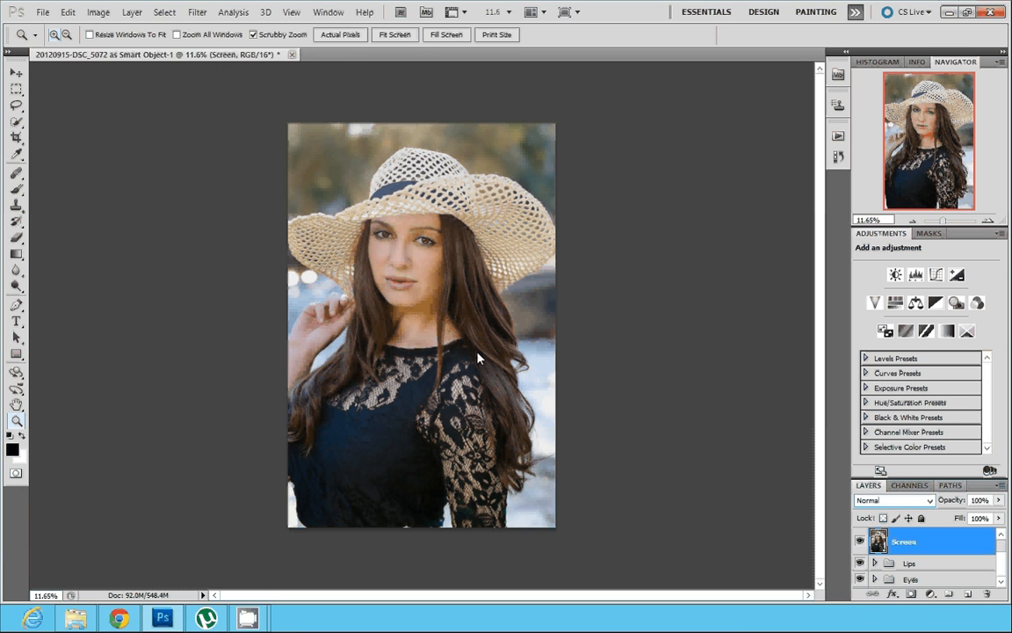
- Apply a Gaussian Blur with a 32-pixel radius to the Screen layer and set its blend mode to Screen
{"action": "left_click", "coordinate": [197, 12]}
{"action": "mouse_move", "coordinate": [206, 140]}
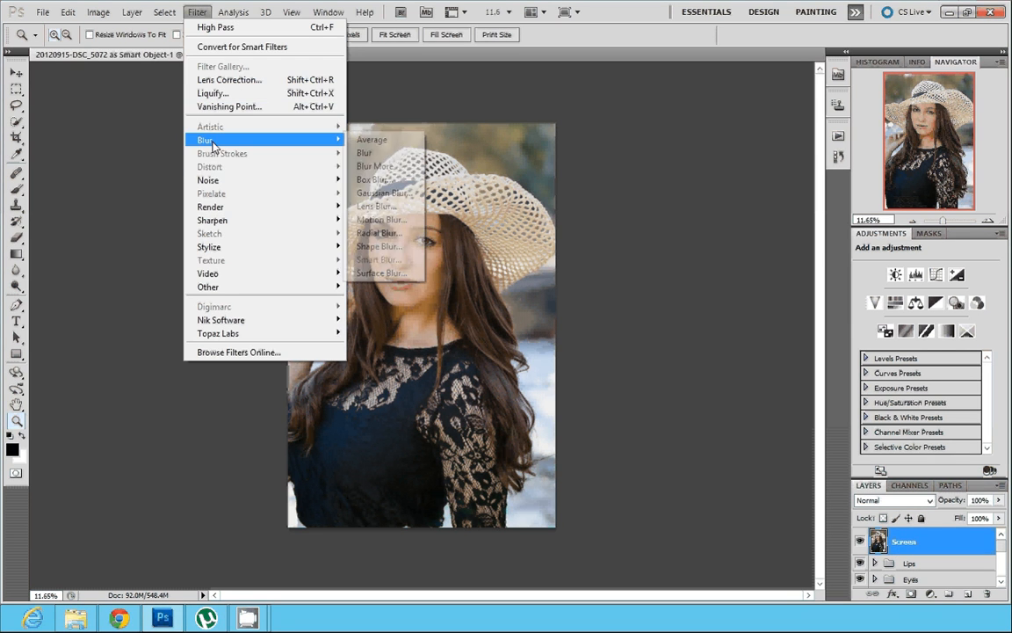
{"action": "left_click", "coordinate": [377, 195]}
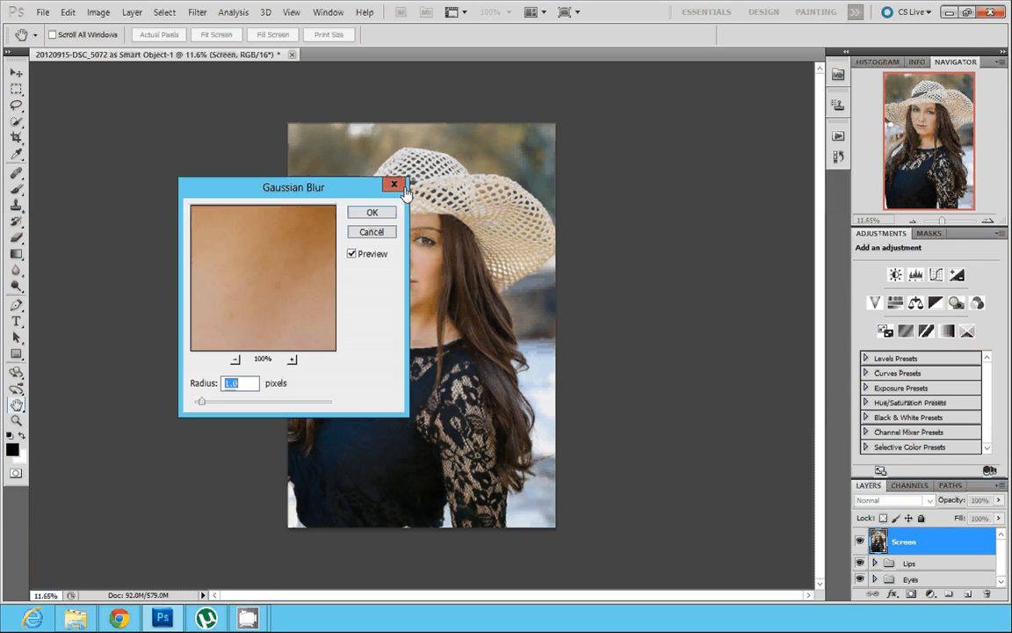
{"action": "type", "text": "32"}
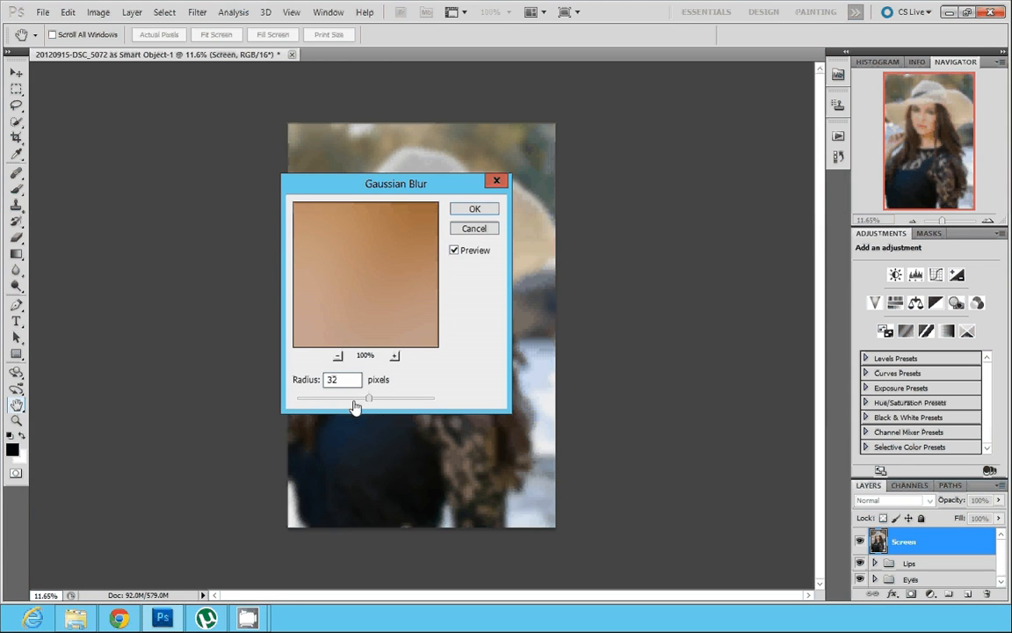
{"action": "left_click", "coordinate": [475, 208]}
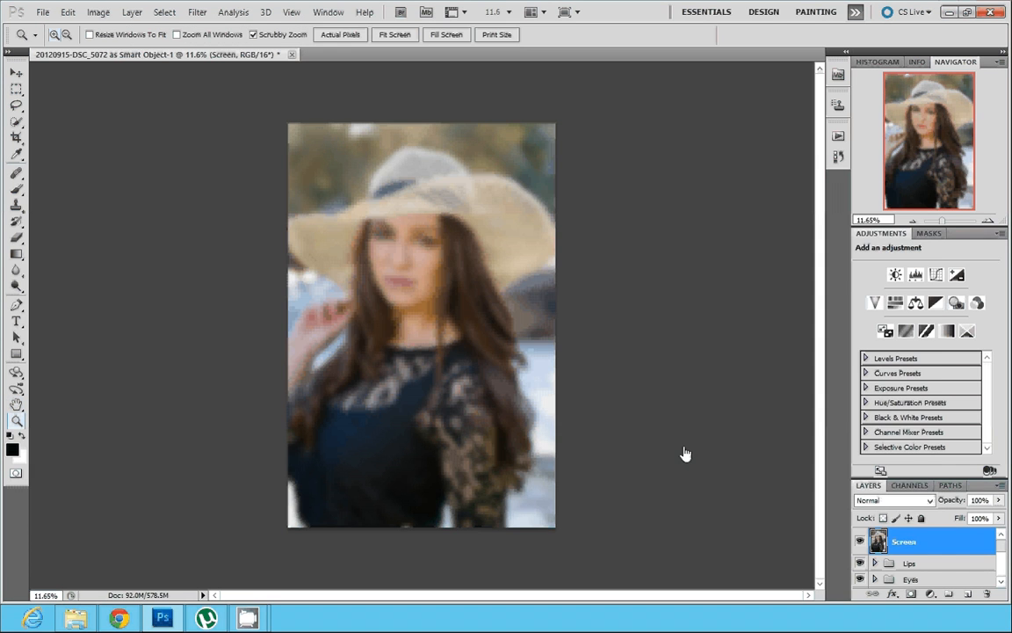
{"action": "left_click", "coordinate": [892, 500]}
{"action": "left_click", "coordinate": [893, 253]}
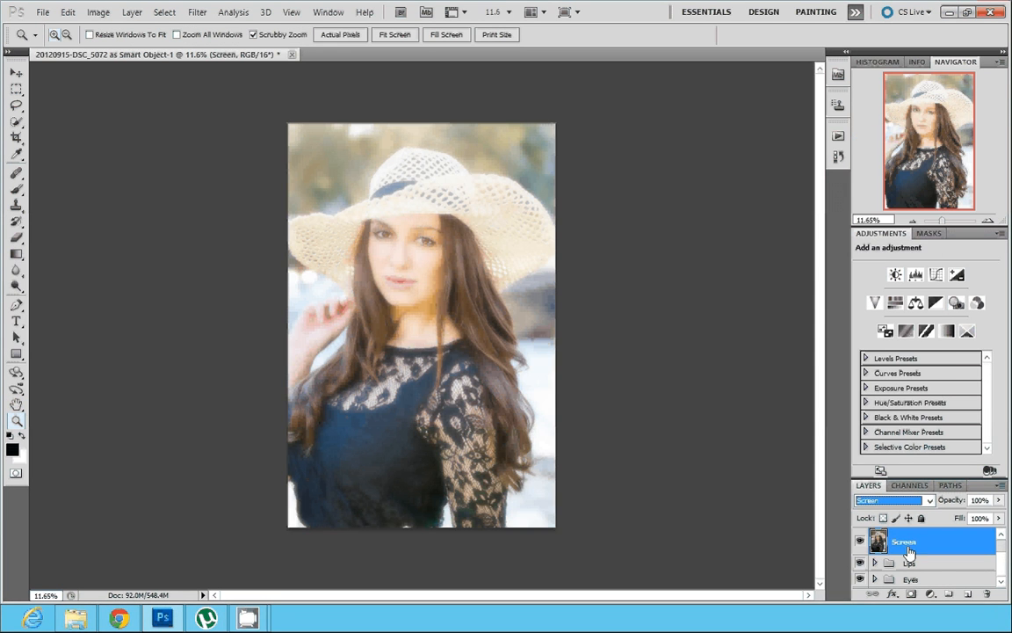
- Duplicate the Screen layer, rename the copy Darken and set its blend mode to Darken
{"action": "key", "text": "ctrl+j"}
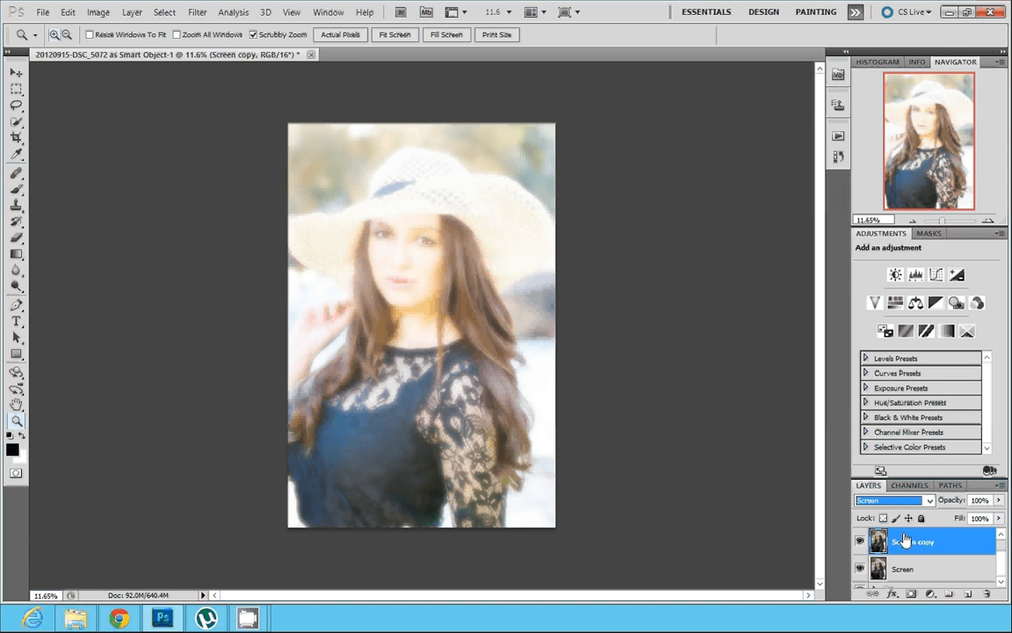
{"action": "double_click", "coordinate": [913, 542]}
{"action": "type", "text": "Darken"}
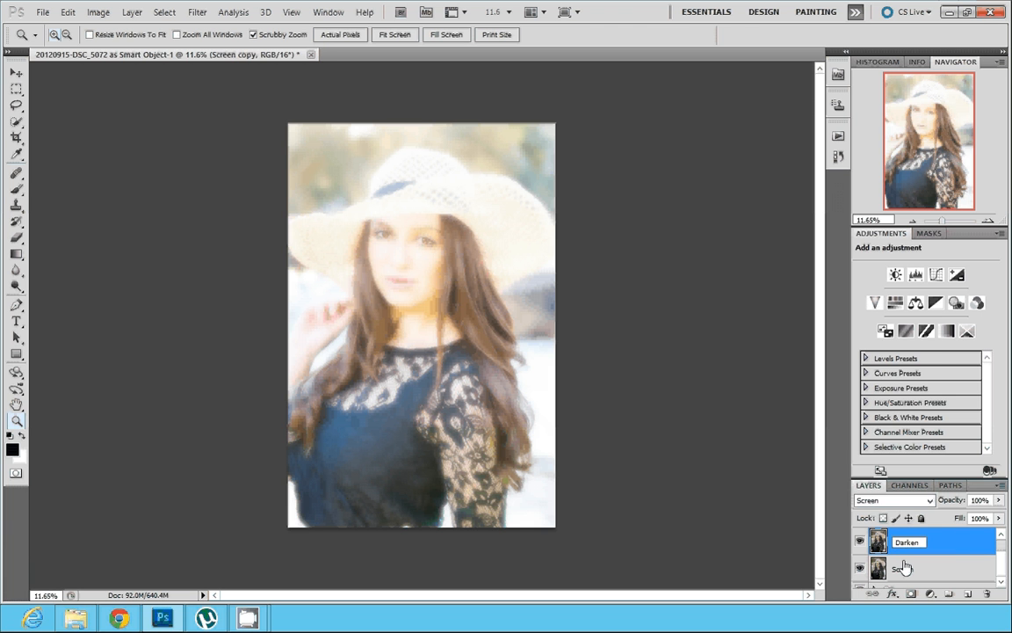
{"action": "key", "text": "Return"}
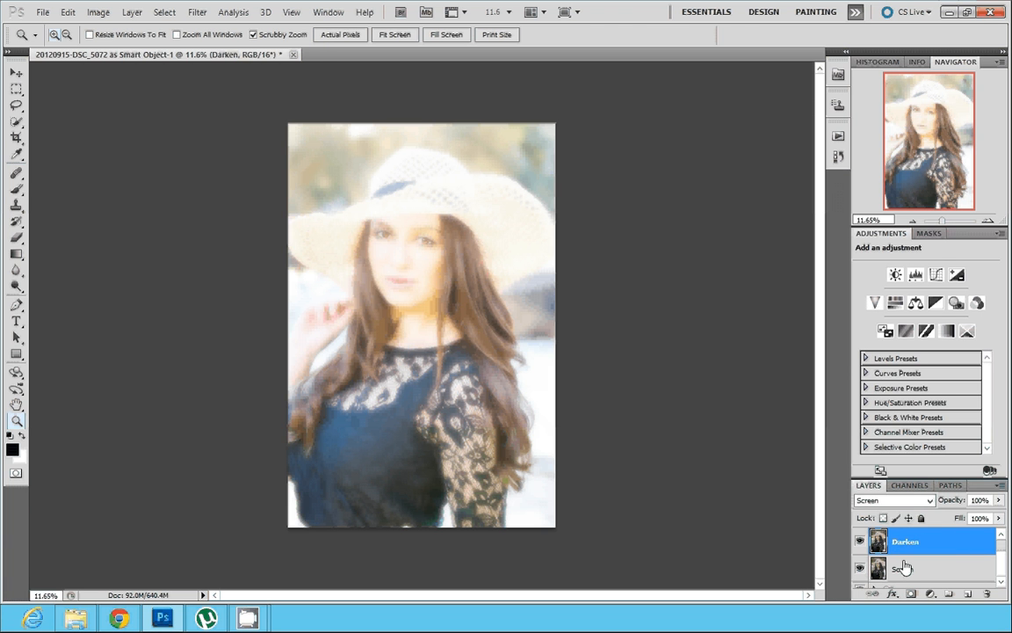
{"action": "left_click", "coordinate": [922, 500]}
{"action": "left_click", "coordinate": [869, 173]}
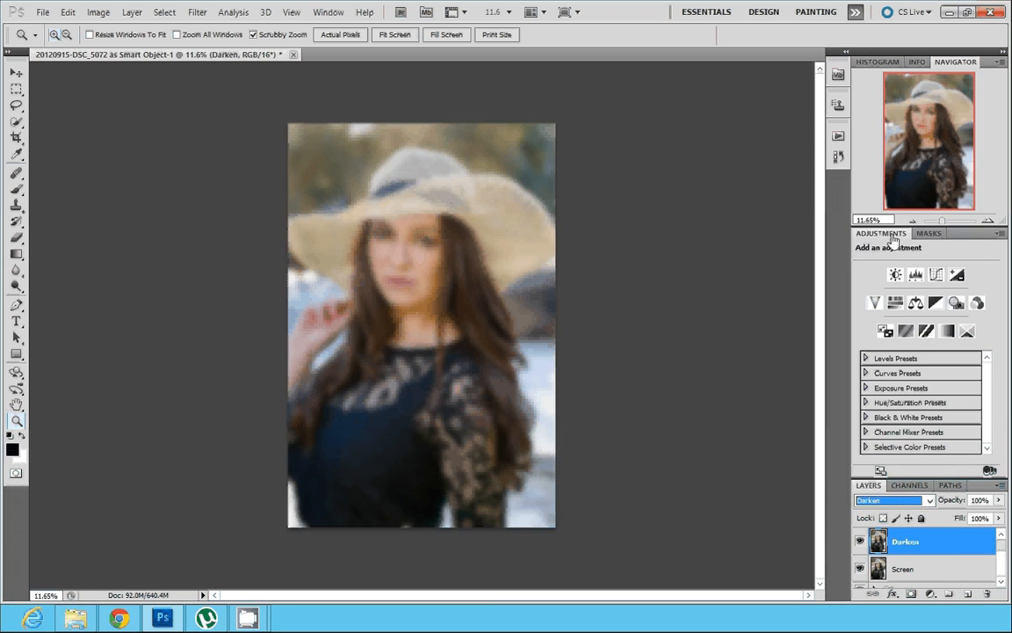
- Link the Darken and Screen layers and put them in a group named Skin Smoothing
{"action": "left_click", "coordinate": [904, 571], "text": "shift"}
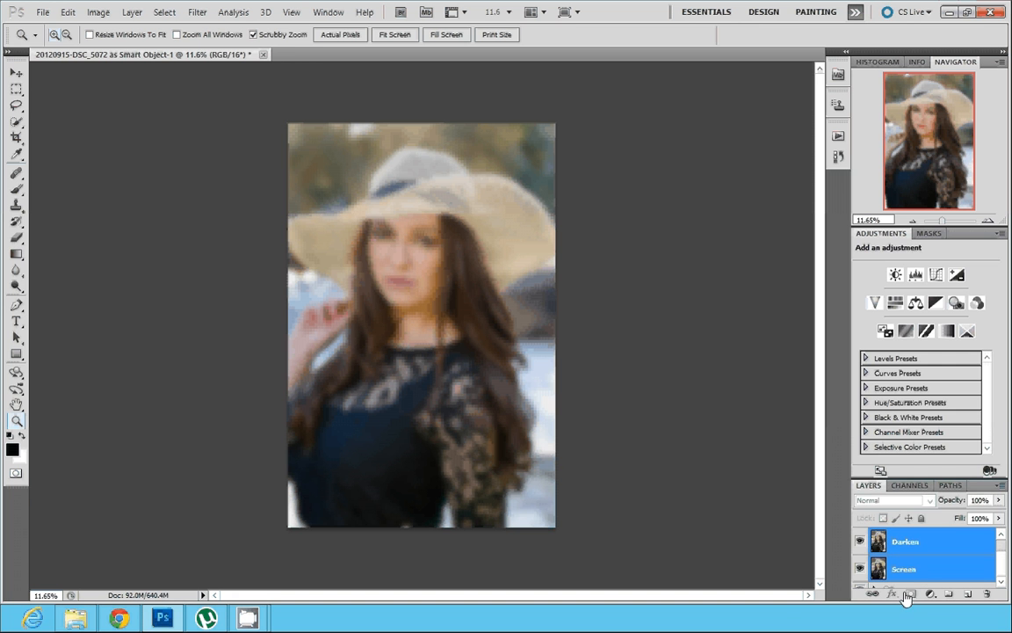
{"action": "right_click", "coordinate": [908, 577]}
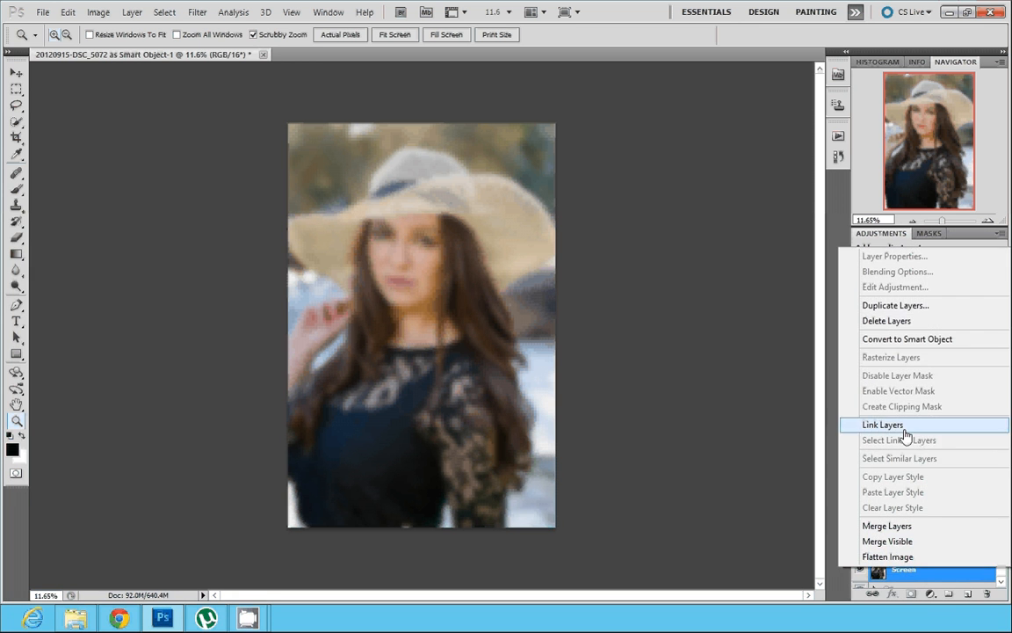
{"action": "left_click", "coordinate": [903, 424]}
{"action": "key", "text": "ctrl+g"}
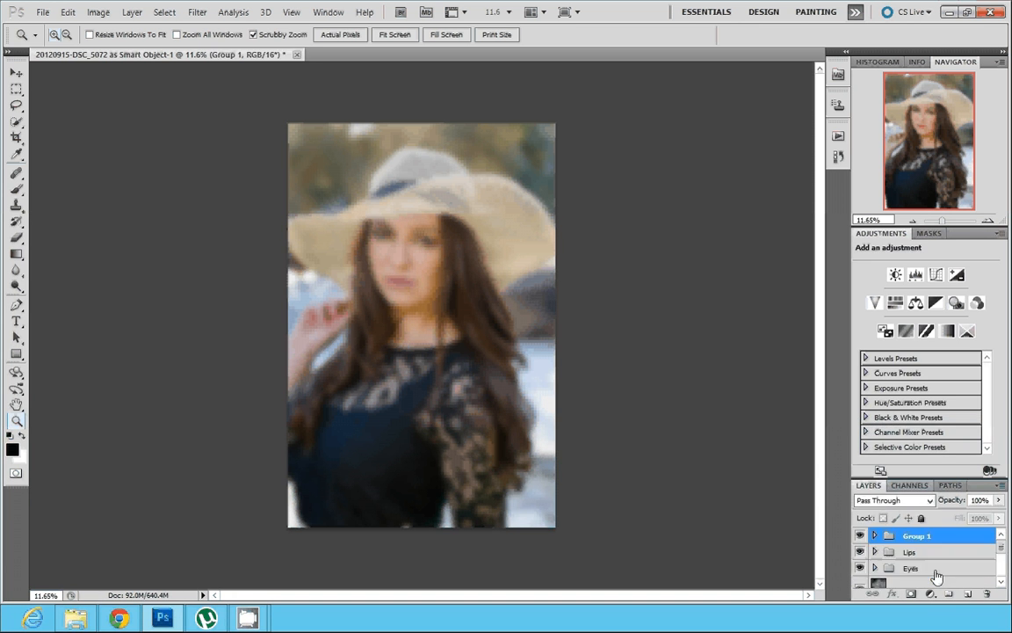
{"action": "double_click", "coordinate": [914, 536]}
{"action": "type", "text": "Skin Smoothing"}
{"action": "key", "text": "Return"}
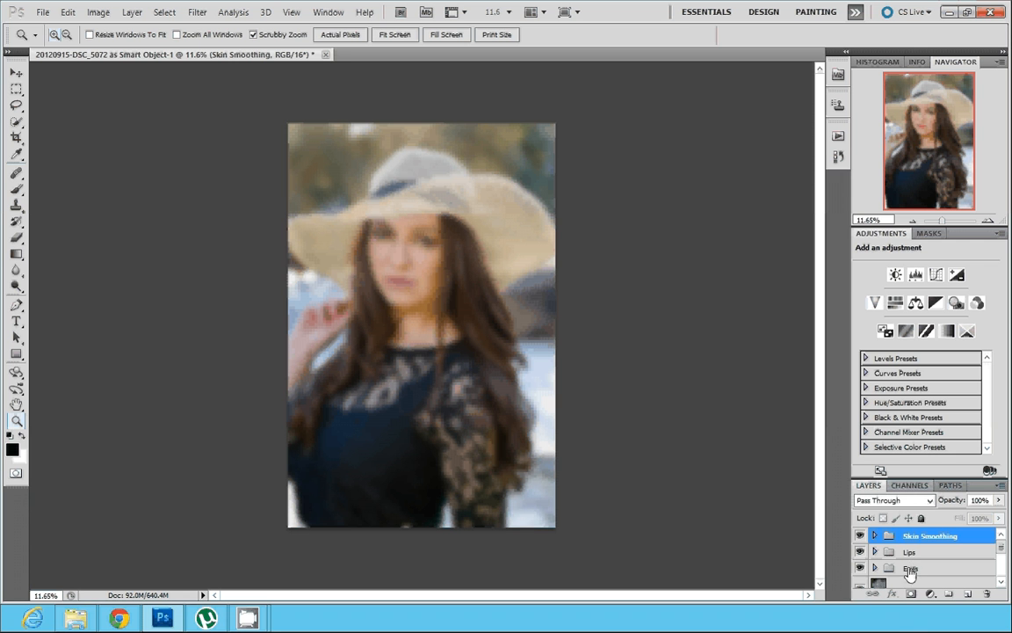
- Add a black mask to the Skin Smoothing group and reduce the brush hardness to its minimum
{"action": "left_click", "coordinate": [912, 595], "text": "alt"}
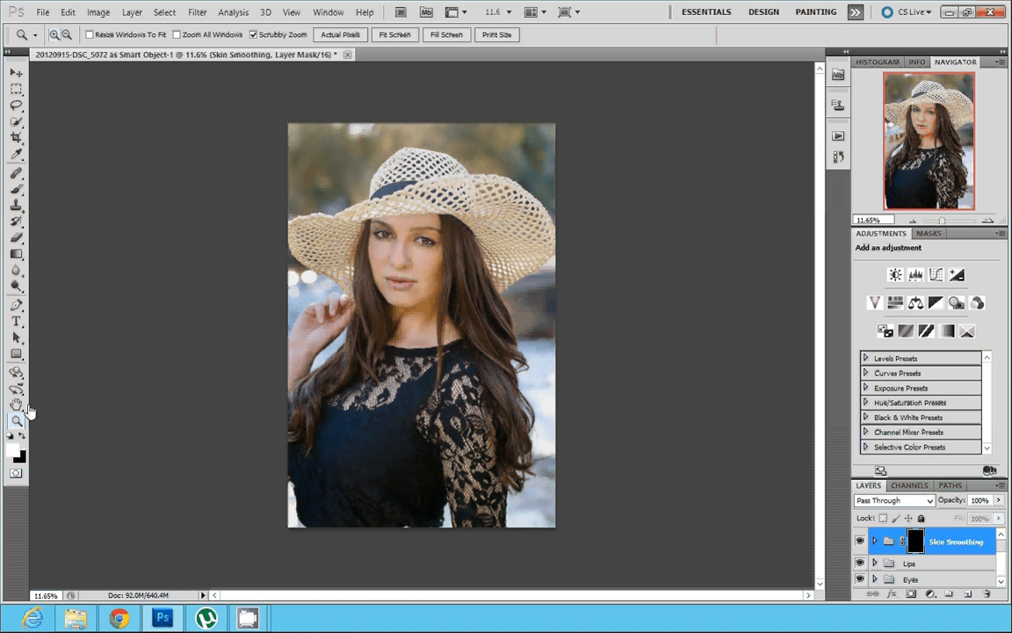
{"action": "mouse_move", "coordinate": [933, 221]}
{"action": "left_mouse_down"}
{"action": "mouse_move", "coordinate": [954, 222]}
{"action": "mouse_move", "coordinate": [923, 221]}
{"action": "mouse_move", "coordinate": [944, 226]}
{"action": "left_mouse_up"}
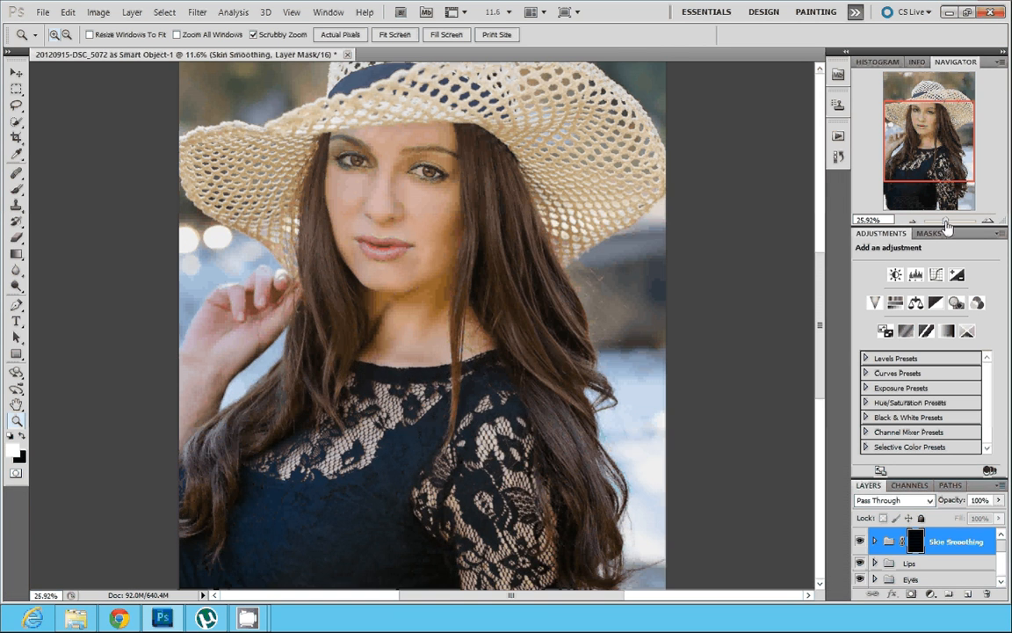
{"action": "key", "text": "b"}
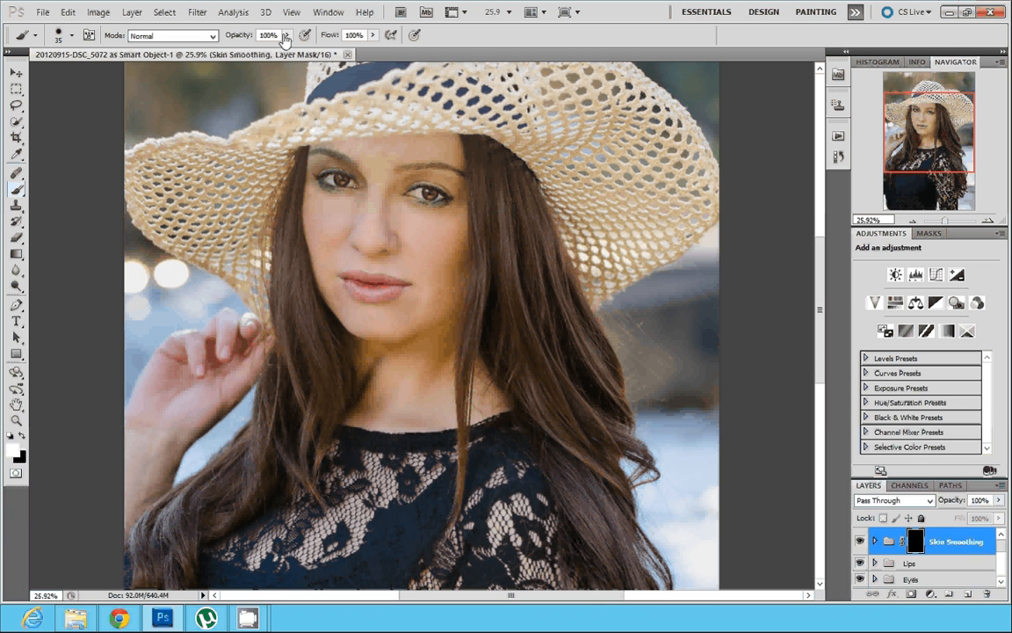
{"action": "left_click", "coordinate": [72, 35]}
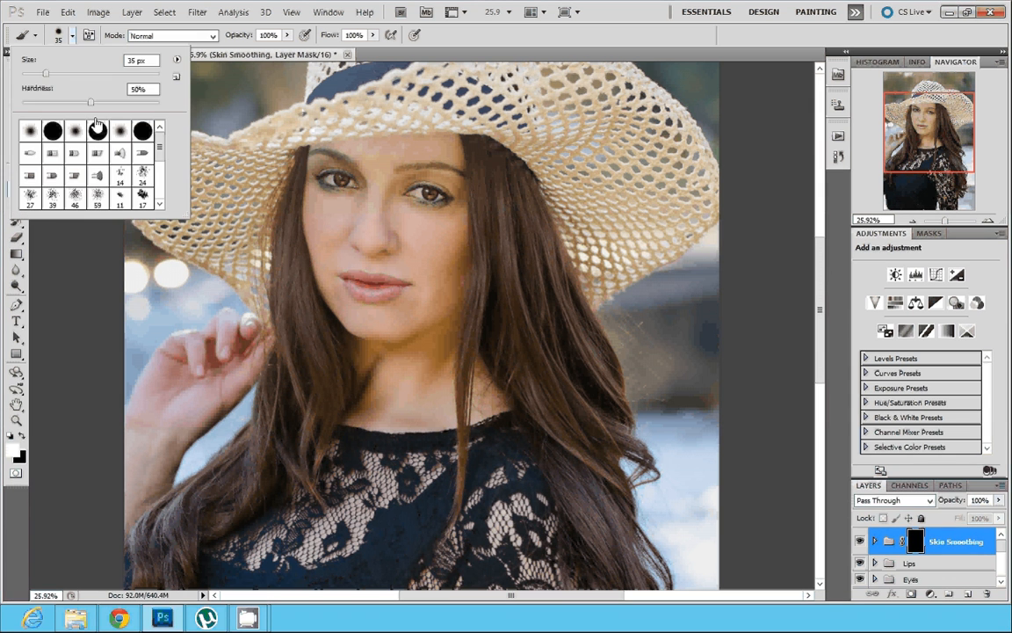
{"action": "left_click_drag", "start_coordinate": [90, 101], "coordinate": [2, 115]}
{"action": "left_click", "coordinate": [70, 31]}
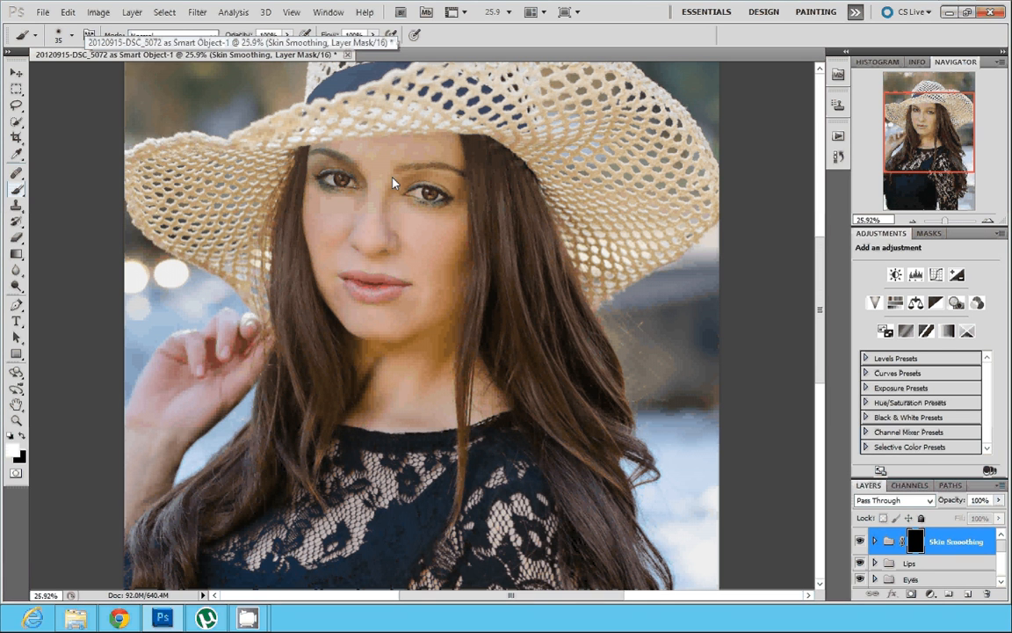
- Paint the forehead and facial skin in white on the Skin Smoothing mask with a size 200 brush
{"action": "key", "text": "bracketright"}
{"action": "key", "text": "bracketright"}
{"action": "key", "text": "bracketright"}
{"action": "key", "text": "bracketright"}
{"action": "key", "text": "bracketright"}
{"action": "key", "text": "bracketright"}
{"action": "key", "text": "bracketright"}
{"action": "key", "text": "bracketright"}
{"action": "key", "text": "bracketright"}
{"action": "key", "text": "bracketright"}
{"action": "key", "text": "bracketright"}
{"action": "left_click_drag", "start_coordinate": [362, 155], "coordinate": [437, 154]}
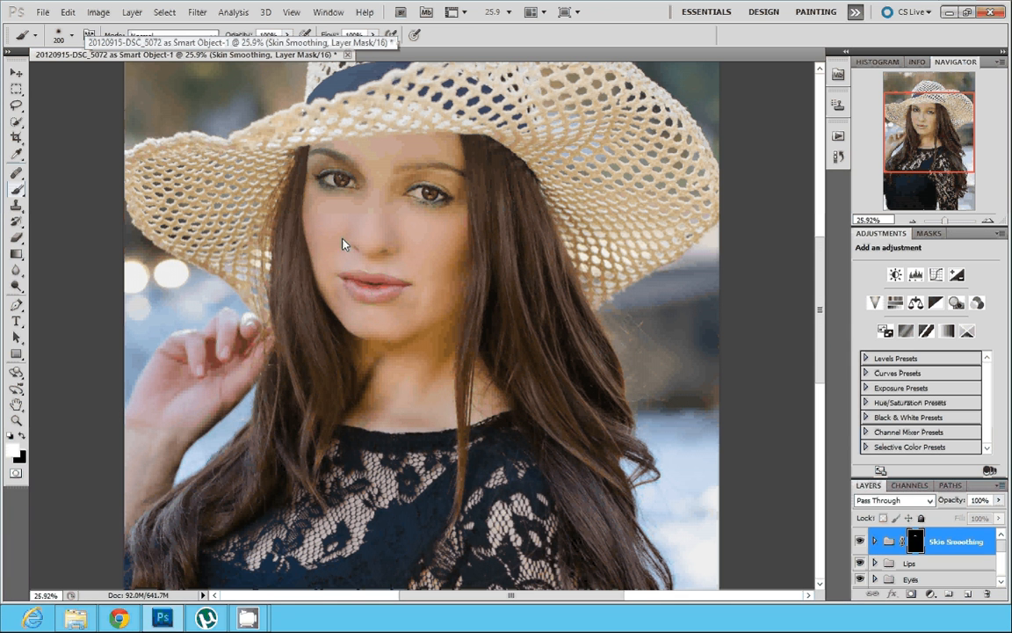
{"action": "mouse_move", "coordinate": [343, 239]}
{"action": "left_mouse_down"}
{"action": "mouse_move", "coordinate": [416, 255]}
{"action": "mouse_move", "coordinate": [426, 283]}
{"action": "mouse_move", "coordinate": [442, 270]}
{"action": "left_mouse_up"}
- Set the opacity of both the Darken and Screen layers to 50% and reselect the Skin Smoothing group's mask
{"action": "left_click", "coordinate": [874, 541]}
{"action": "left_click", "coordinate": [928, 572]}
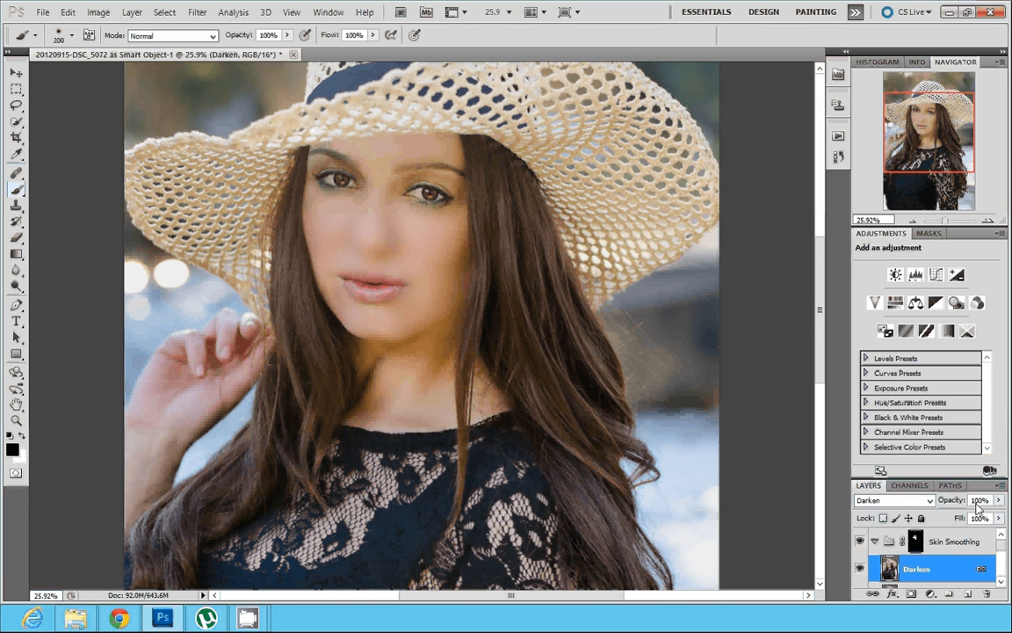
{"action": "left_click_drag", "start_coordinate": [982, 501], "coordinate": [965, 503]}
{"action": "type", "text": "50"}
{"action": "scroll", "coordinate": [946, 549], "scroll_direction": "down", "scroll_amount": 1}
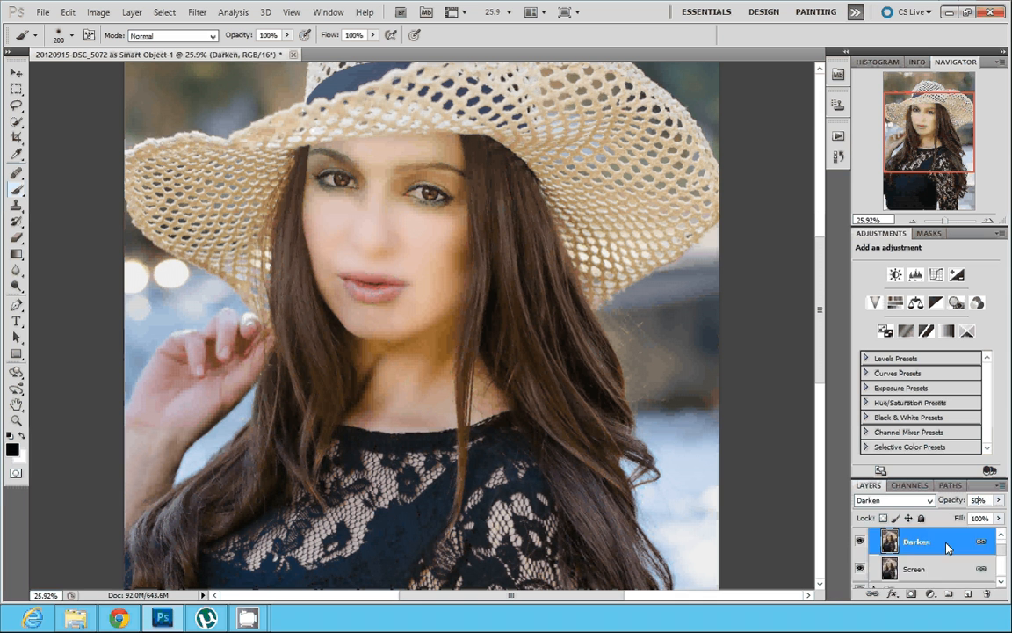
{"action": "left_click", "coordinate": [947, 564]}
{"action": "type", "text": "50"}
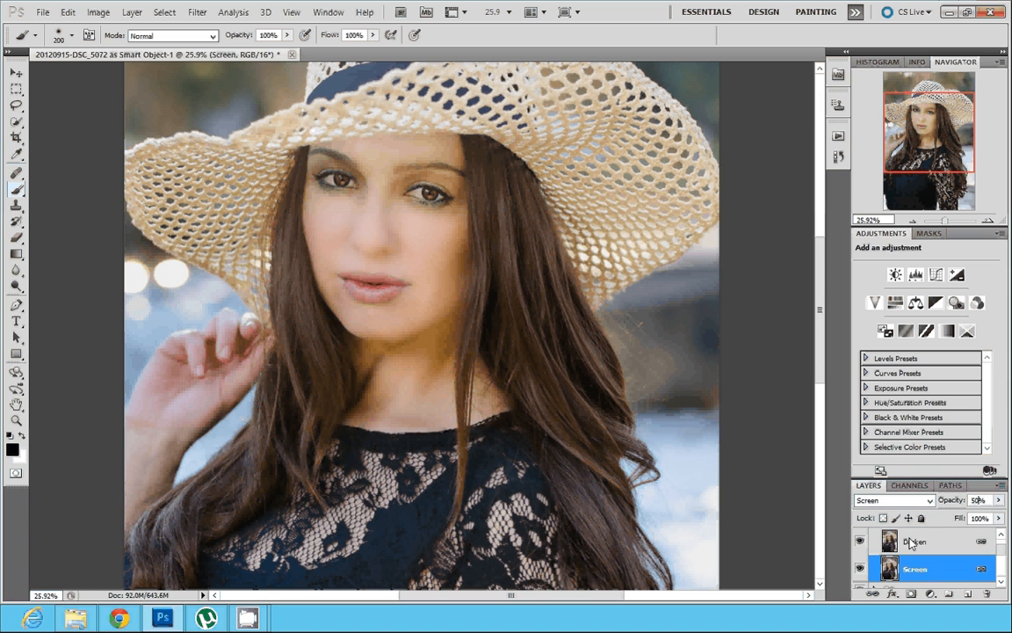
{"action": "scroll", "coordinate": [910, 542], "scroll_direction": "up", "scroll_amount": 1}
{"action": "left_click", "coordinate": [875, 542]}
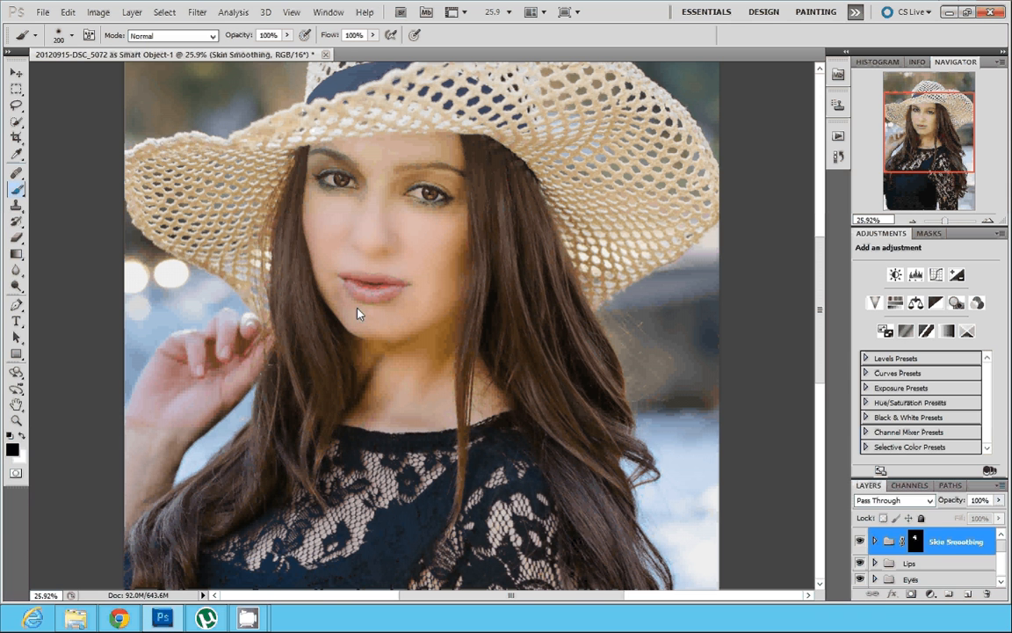
{"action": "left_click", "coordinate": [915, 541]}
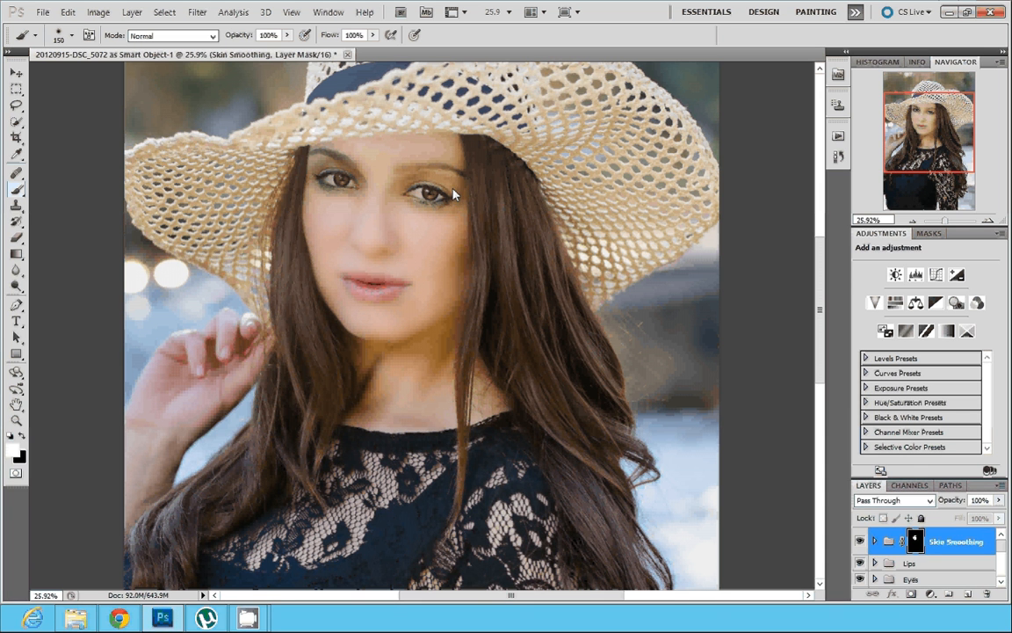
- Paint the remaining facial skin and the neck in white on the Skin Smoothing mask with brush sizes 90 and 150
{"action": "key", "text": "bracketleft"}
{"action": "key", "text": "bracketleft"}
{"action": "key", "text": "bracketleft"}
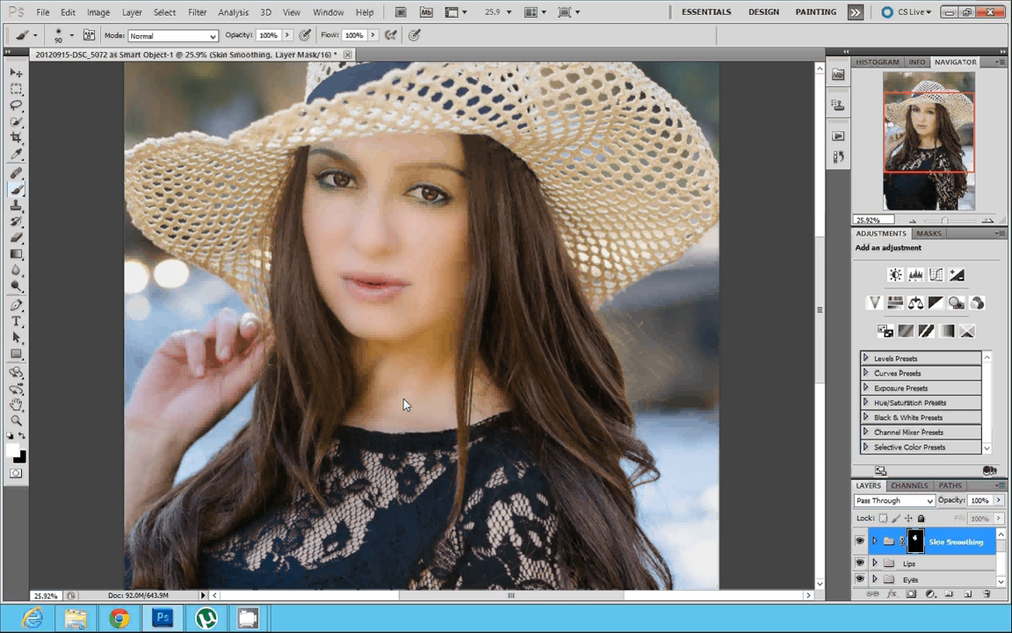
{"action": "key", "text": "bracketright"}
{"action": "key", "text": "bracketright"}
{"action": "key", "text": "bracketright"}
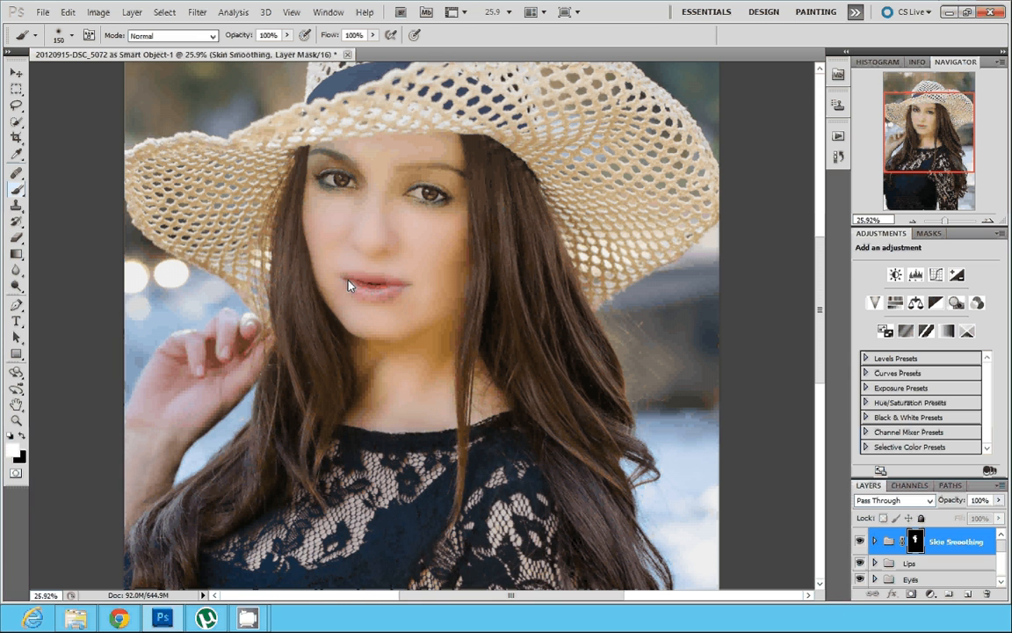
{"action": "scroll", "coordinate": [360, 220], "scroll_direction": "up", "scroll_amount": 1}
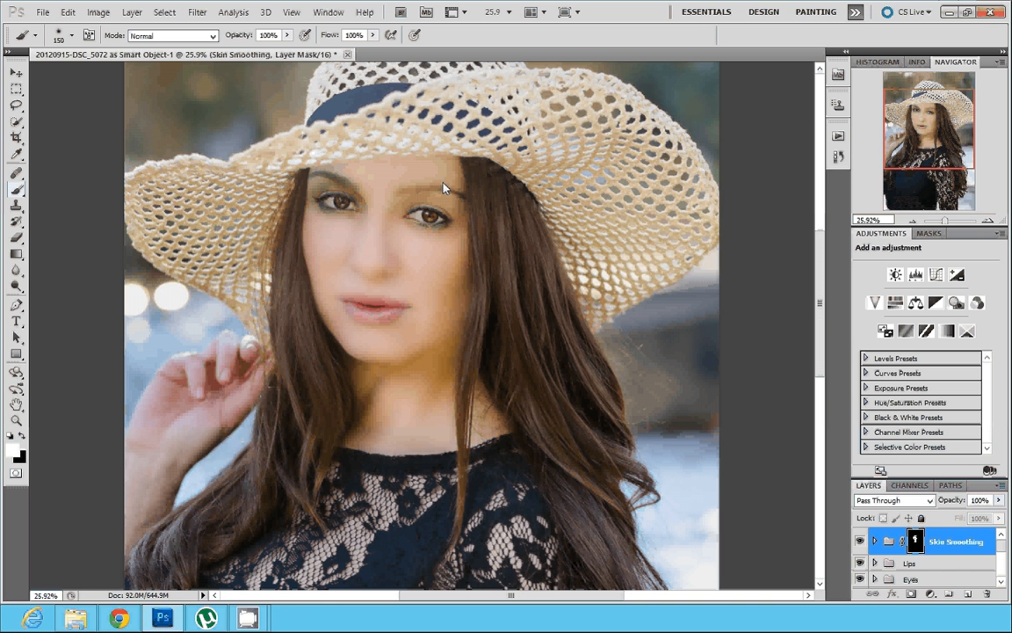
- Paint the skin around both eyes in white on the Skin Smoothing mask with a size 50 brush
{"action": "key", "text": "bracketleft"}
{"action": "key", "text": "bracketleft"}
{"action": "key", "text": "bracketleft"}
{"action": "key", "text": "bracketleft"}
{"action": "key", "text": "bracketleft"}
{"action": "key", "text": "bracketleft"}
{"action": "key", "text": "bracketleft"}
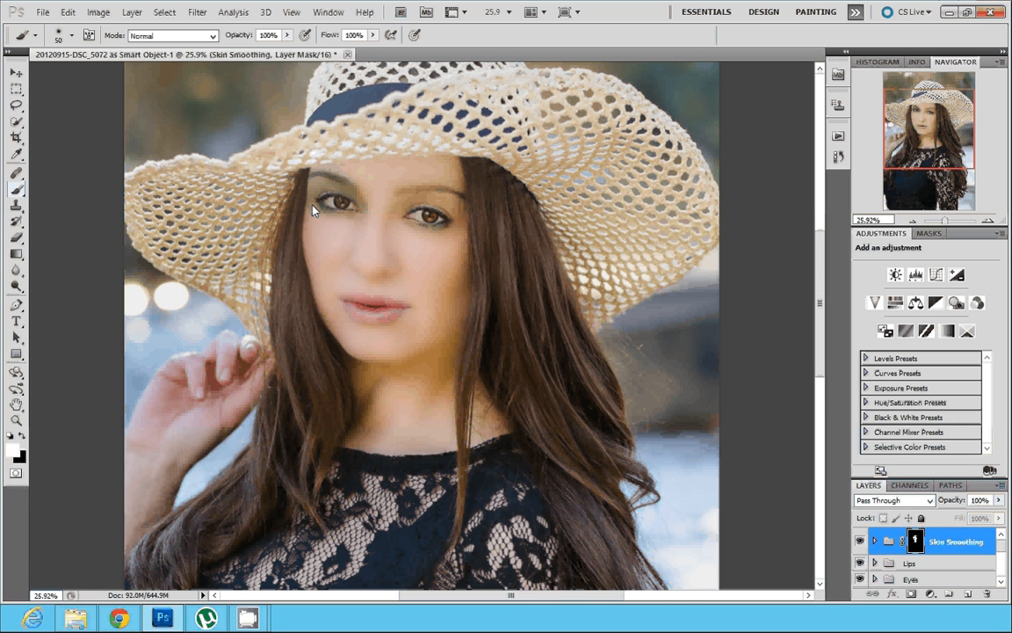
{"action": "mouse_move", "coordinate": [313, 205]}
{"action": "left_mouse_down"}
{"action": "mouse_move", "coordinate": [463, 237]}
{"action": "mouse_move", "coordinate": [384, 260]}
{"action": "left_mouse_up"}
- Display the Skin Smoothing mask on its own, fill the gap above the eyebrow in white, and return to the image
{"action": "left_click", "coordinate": [916, 542], "text": "alt"}
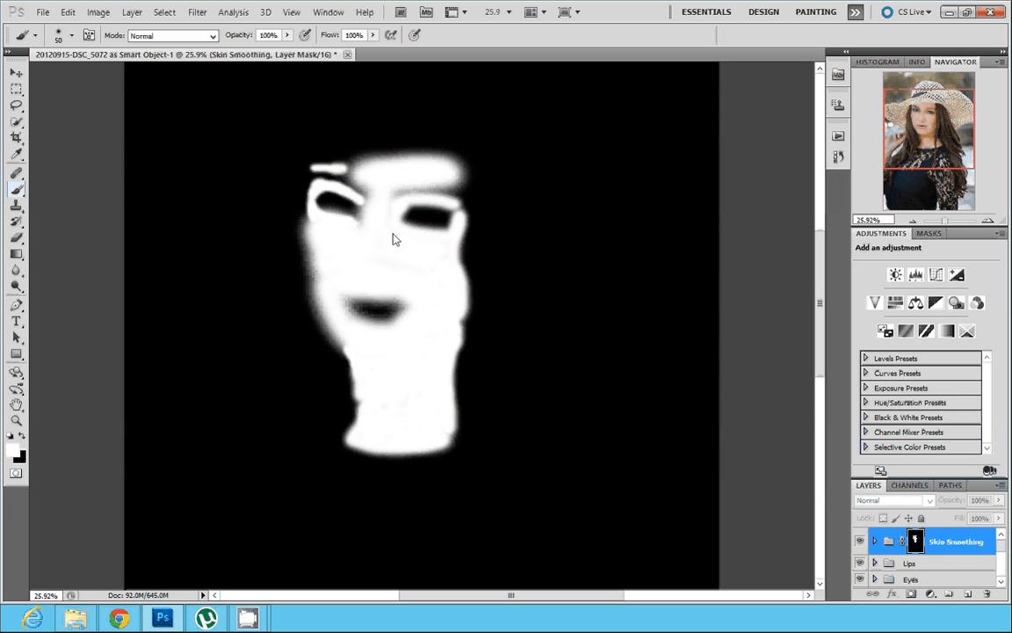
{"action": "mouse_move", "coordinate": [394, 180]}
{"action": "left_mouse_down"}
{"action": "mouse_move", "coordinate": [350, 169]}
{"action": "mouse_move", "coordinate": [383, 197]}
{"action": "left_mouse_up"}
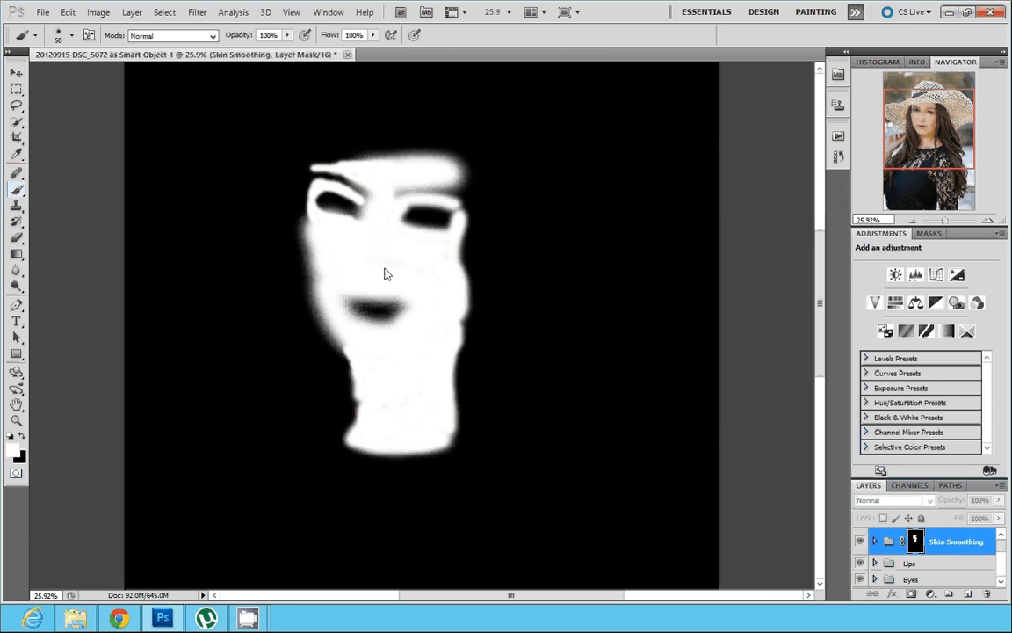
{"action": "left_click", "coordinate": [915, 542], "text": "alt"}
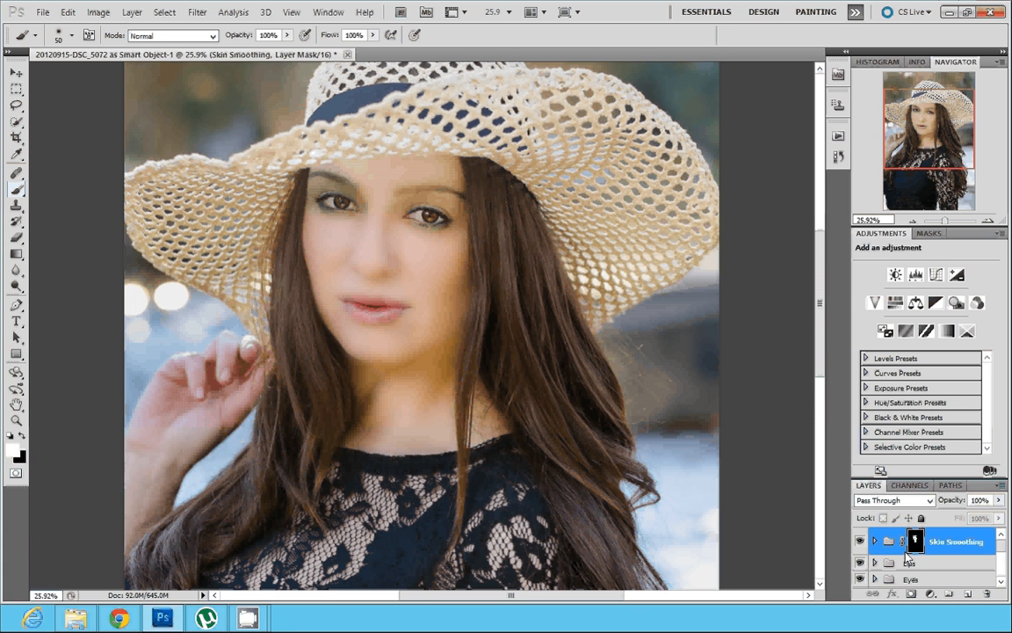
- Try the Skin Smoothing group at 60% opacity and inspect the skin around the lips, cheek and eye up close
{"action": "left_click_drag", "start_coordinate": [959, 501], "coordinate": [950, 503]}
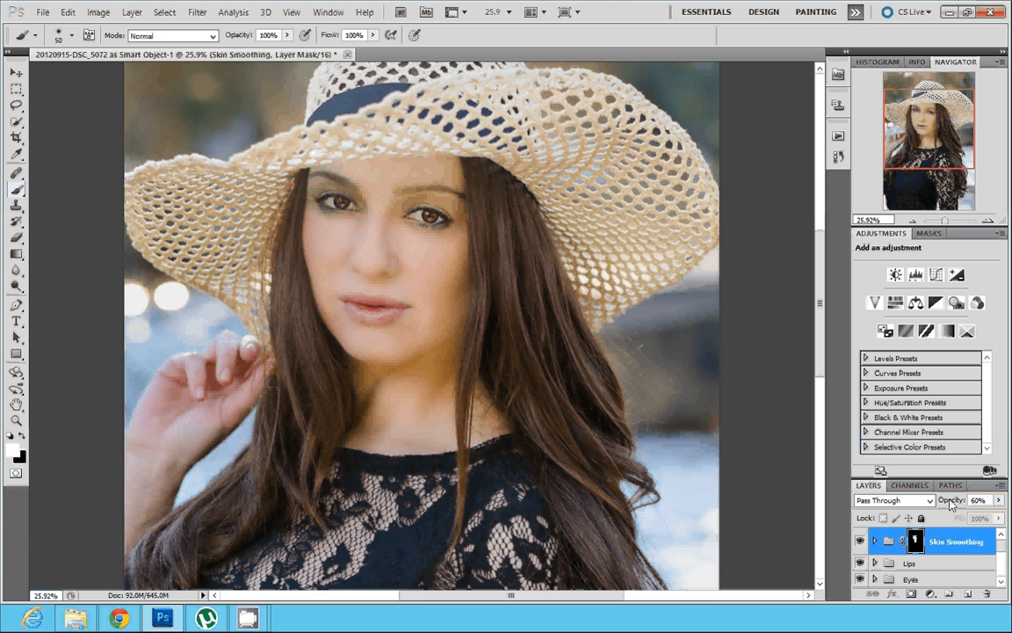
{"action": "left_click_drag", "start_coordinate": [944, 221], "coordinate": [948, 221]}
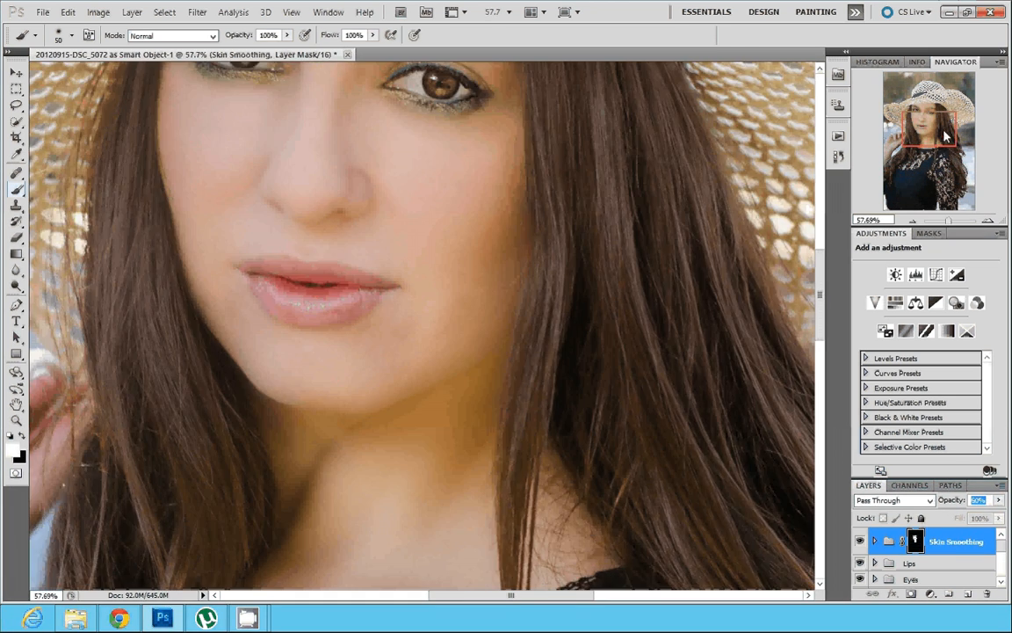
{"action": "mouse_move", "coordinate": [946, 134]}
{"action": "left_mouse_down"}
{"action": "mouse_move", "coordinate": [947, 124]}
{"action": "mouse_move", "coordinate": [942, 131]}
{"action": "left_mouse_up"}
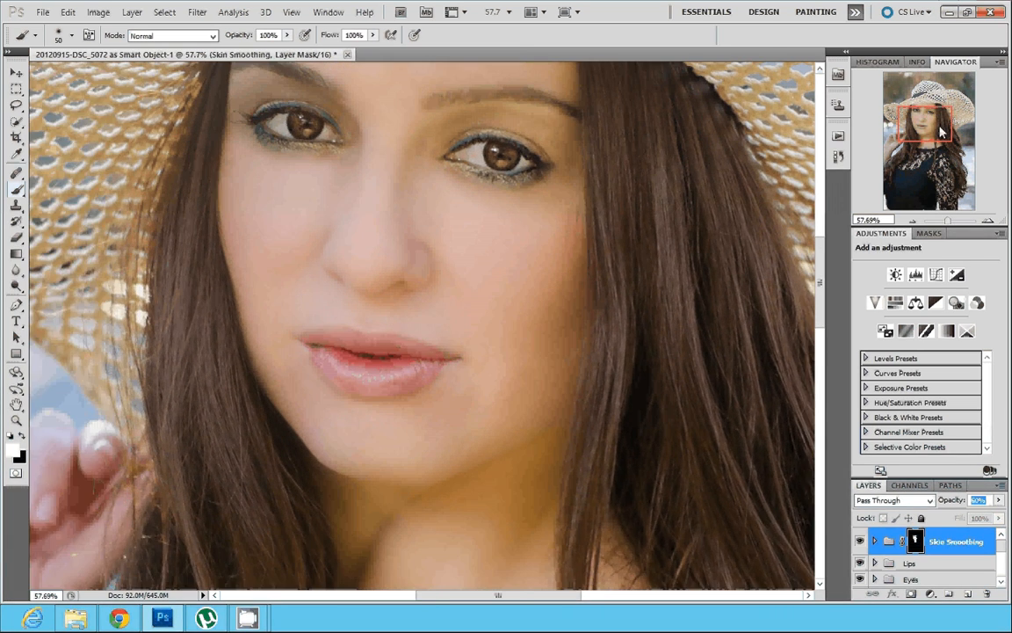
{"action": "left_click_drag", "start_coordinate": [948, 222], "coordinate": [955, 223]}
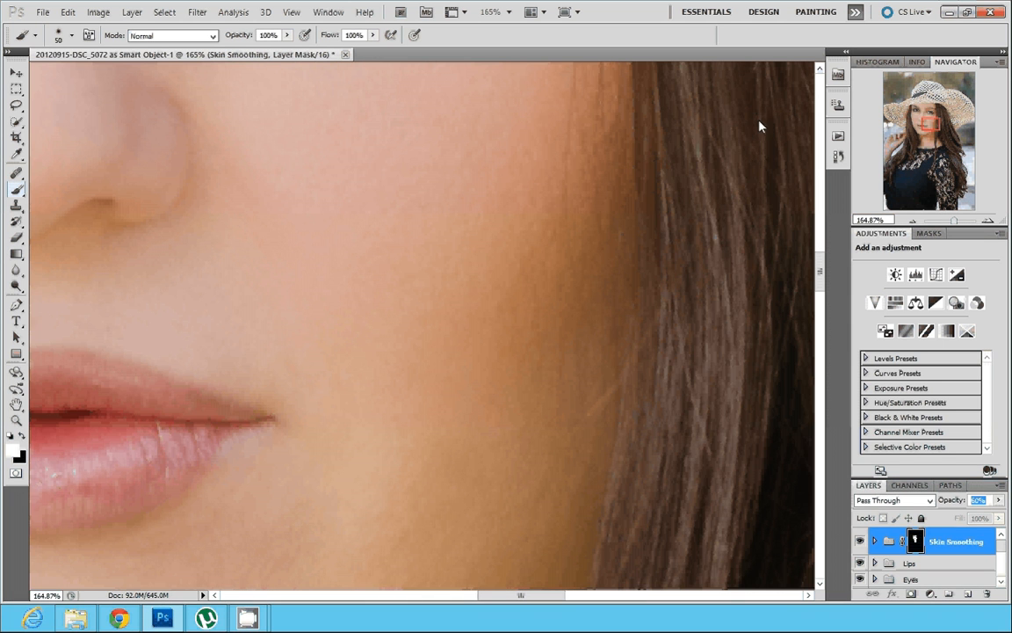
{"action": "left_click", "coordinate": [929, 114]}
{"action": "mouse_move", "coordinate": [928, 114]}
{"action": "left_mouse_down"}
{"action": "mouse_move", "coordinate": [916, 110]}
{"action": "mouse_move", "coordinate": [913, 137]}
{"action": "mouse_move", "coordinate": [927, 134]}
{"action": "mouse_move", "coordinate": [928, 113]}
{"action": "left_mouse_up"}
{"action": "left_click", "coordinate": [16, 419]}
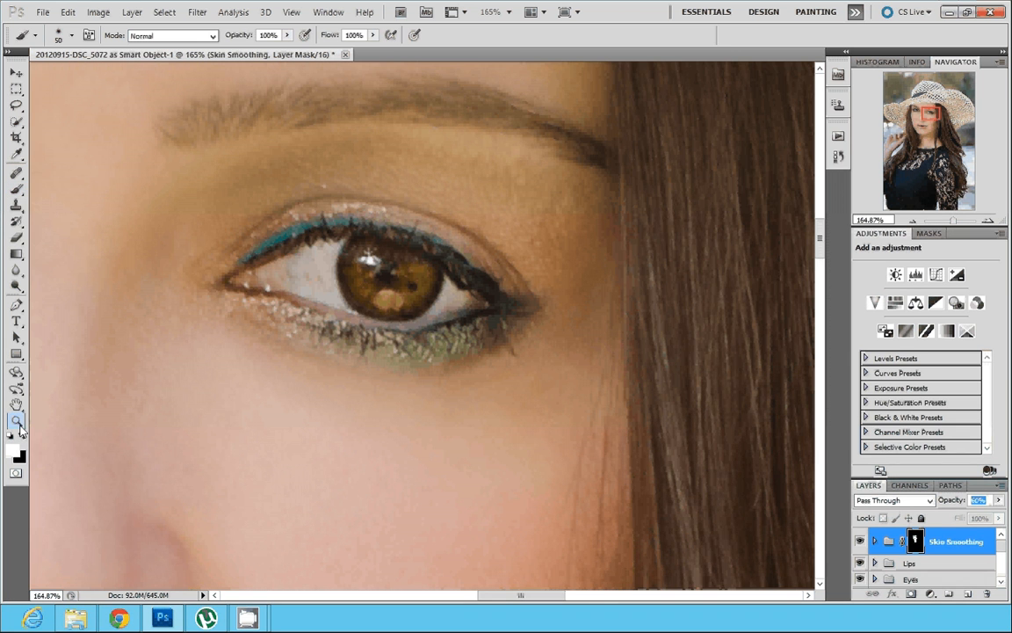
{"action": "left_click", "coordinate": [395, 34]}
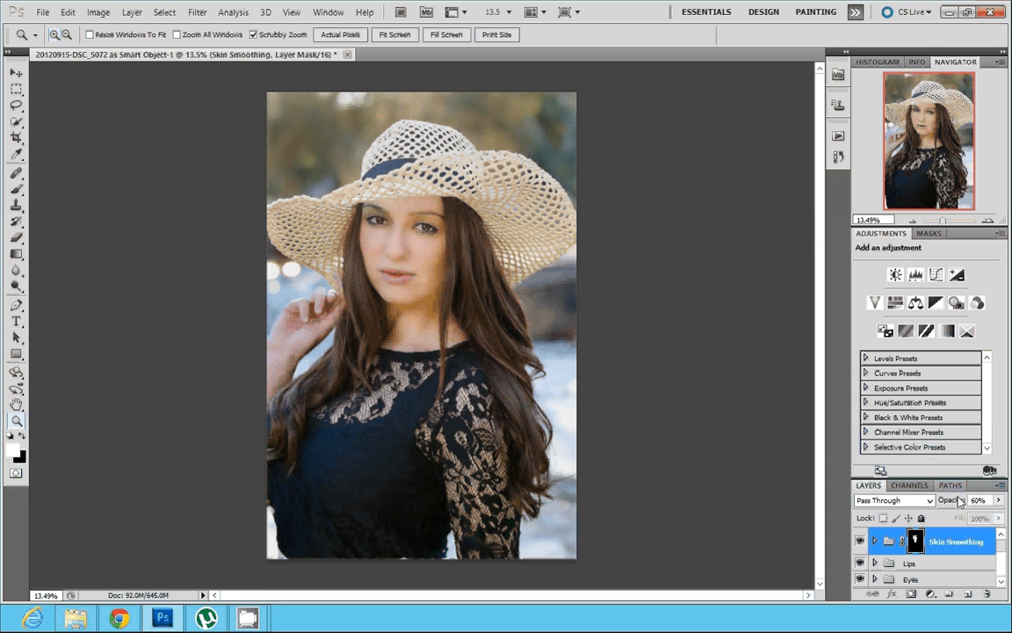
- Set the Skin Smoothing group's opacity to 40% while checking the face at 100%, and fit the whole image in view
{"action": "left_click_drag", "start_coordinate": [959, 499], "coordinate": [950, 503]}
{"action": "left_click_drag", "start_coordinate": [942, 220], "coordinate": [949, 221]}
{"action": "left_click_drag", "start_coordinate": [930, 140], "coordinate": [931, 117]}
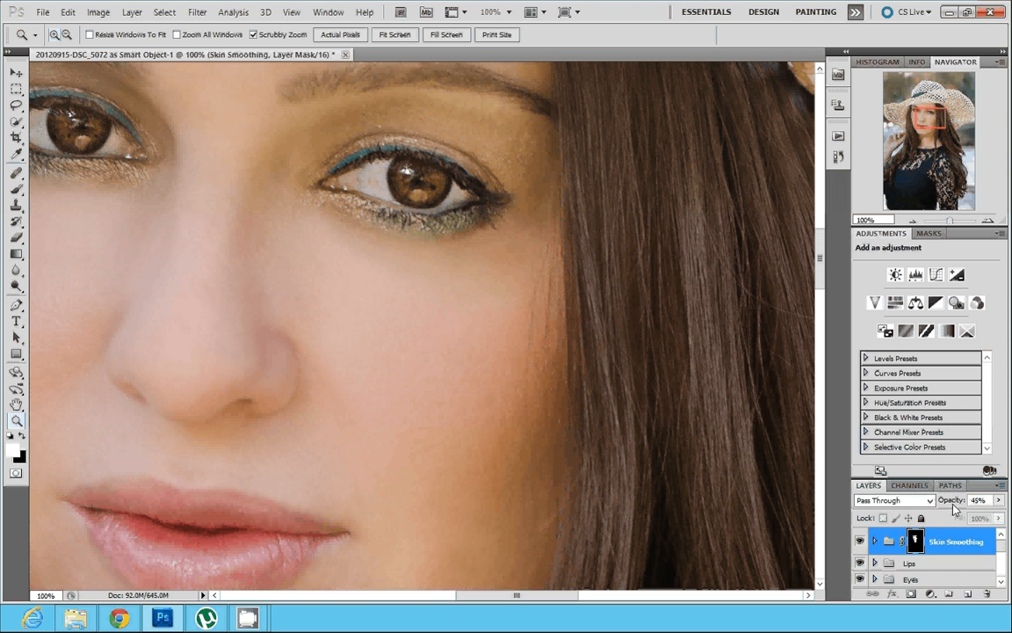
{"action": "left_click_drag", "start_coordinate": [979, 504], "coordinate": [954, 498]}
{"action": "type", "text": "40"}
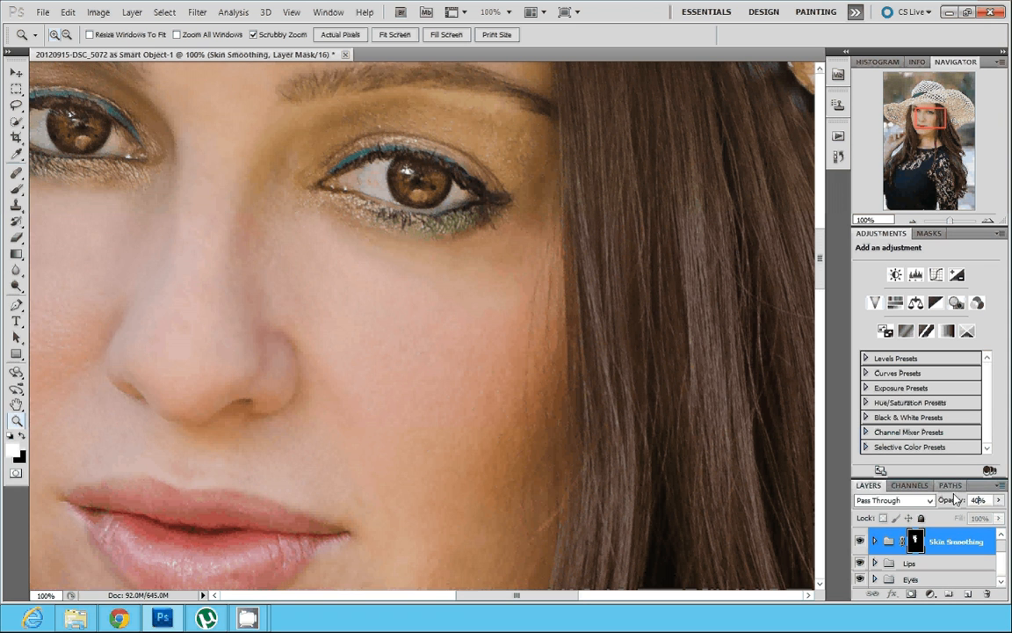
{"action": "left_click", "coordinate": [402, 41]}
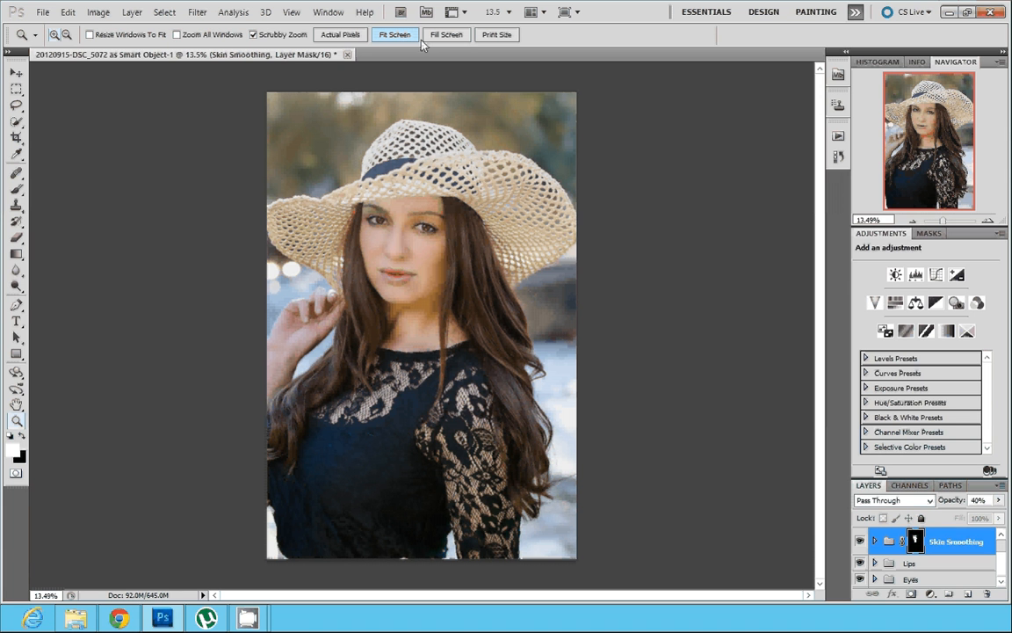
- Add a Photo Filter adjustment layer using Warming Filter (85) with a density of 40%
{"action": "left_click", "coordinate": [929, 594]}
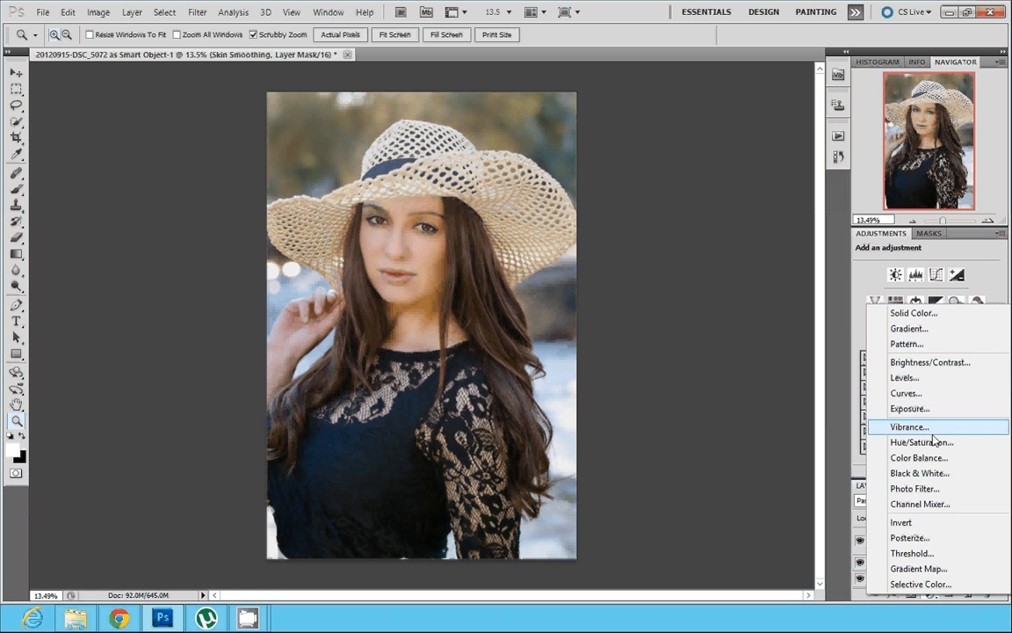
{"action": "left_click", "coordinate": [913, 489]}
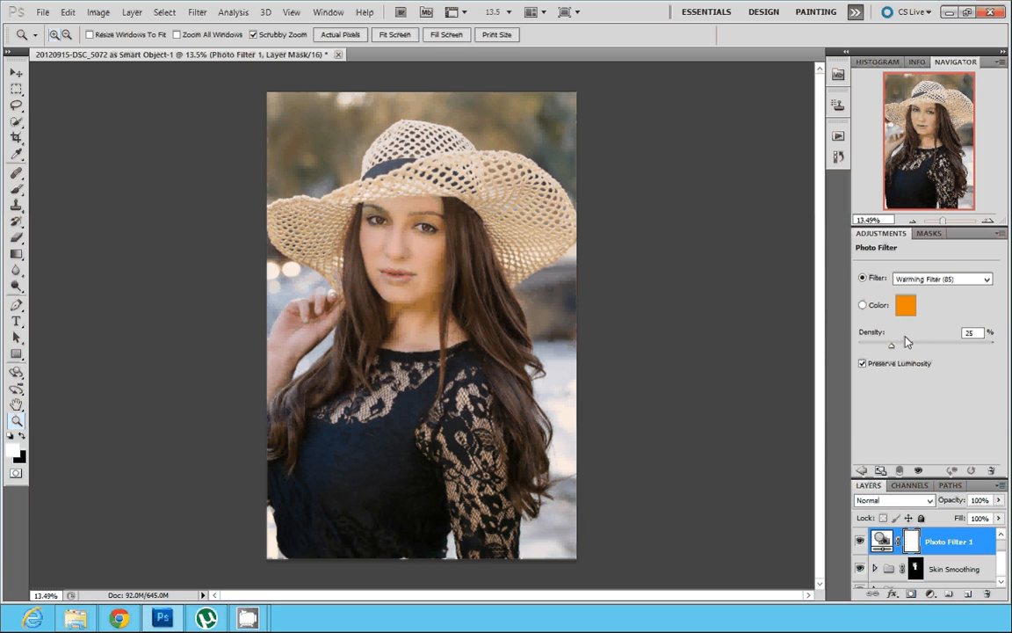
{"action": "left_click", "coordinate": [912, 344]}
{"action": "left_click_drag", "start_coordinate": [912, 349], "coordinate": [914, 354]}
- Replace the Photo Filter layer's mask with a copy of the Skin Smoothing mask and set the filter density to 13%
{"action": "right_click", "coordinate": [911, 541]}
{"action": "left_click", "coordinate": [914, 428]}
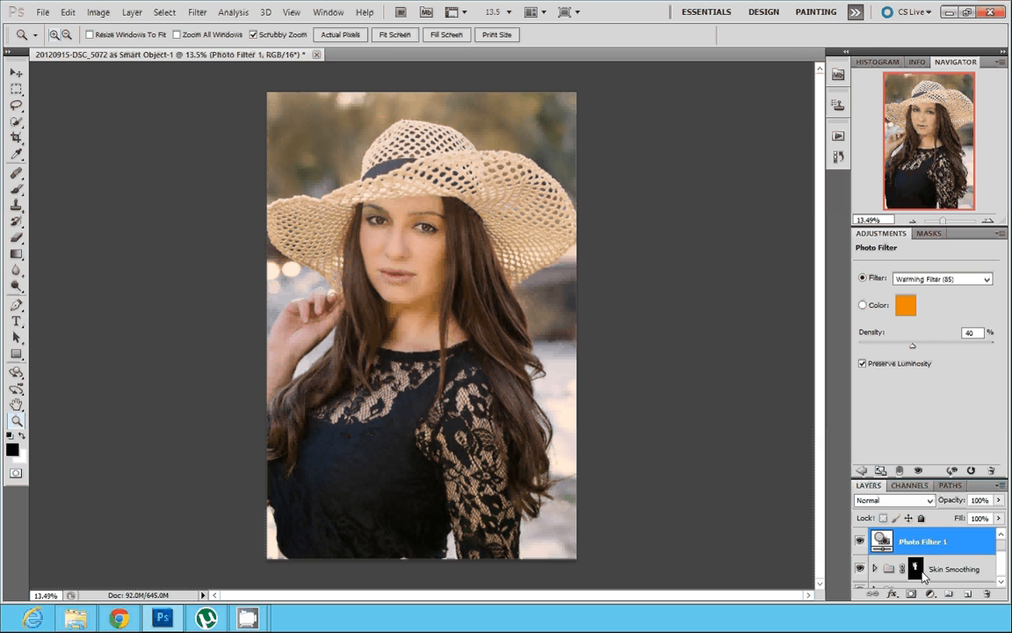
{"action": "left_click_drag", "start_coordinate": [915, 569], "coordinate": [920, 544]}
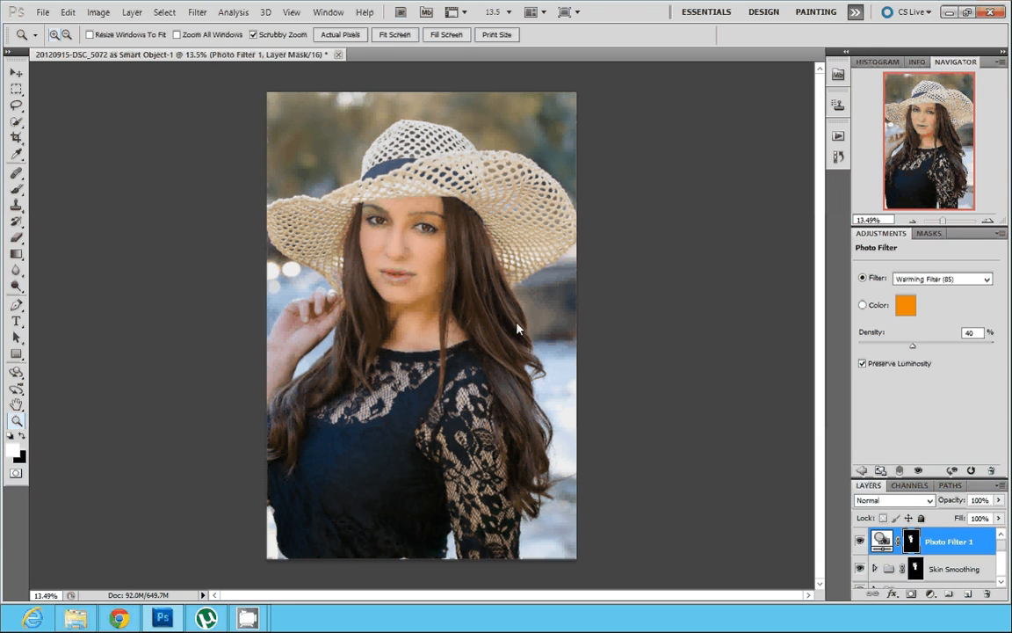
{"action": "left_click_drag", "start_coordinate": [913, 345], "coordinate": [876, 352]}
- Paint the hand, hair, lace sleeve and hat in white on the Photo Filter mask, enlarging the brush to size 500
{"action": "left_click", "coordinate": [16, 188]}
{"action": "key", "text": "bracketright"}
{"action": "key", "text": "bracketright"}
{"action": "key", "text": "bracketright"}
{"action": "key", "text": "bracketright"}
{"action": "key", "text": "bracketright"}
{"action": "key", "text": "bracketright"}
{"action": "key", "text": "bracketright"}
{"action": "key", "text": "bracketright"}
{"action": "key", "text": "bracketright"}
{"action": "key", "text": "bracketright"}
{"action": "key", "text": "bracketright"}
{"action": "key", "text": "bracketright"}
{"action": "key", "text": "bracketright"}
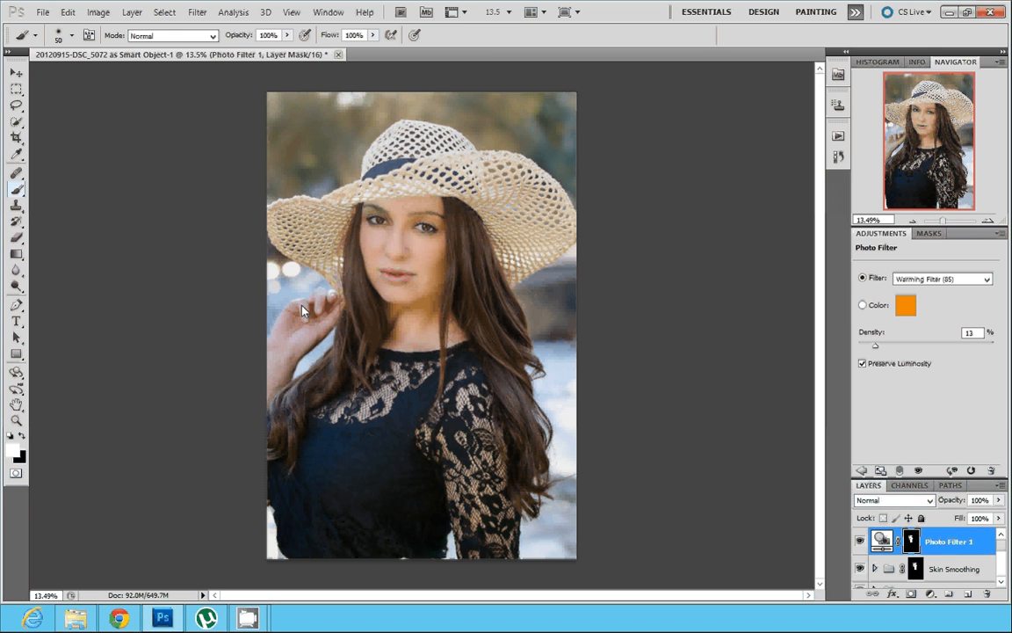
{"action": "mouse_move", "coordinate": [303, 312]}
{"action": "left_mouse_down"}
{"action": "mouse_move", "coordinate": [291, 341]}
{"action": "mouse_move", "coordinate": [328, 309]}
{"action": "mouse_move", "coordinate": [294, 365]}
{"action": "left_mouse_up"}
{"action": "mouse_move", "coordinate": [487, 334]}
{"action": "left_mouse_down"}
{"action": "mouse_move", "coordinate": [486, 287]}
{"action": "mouse_move", "coordinate": [502, 495]}
{"action": "mouse_move", "coordinate": [514, 499]}
{"action": "left_mouse_up"}
{"action": "left_click_drag", "start_coordinate": [341, 218], "coordinate": [354, 366]}
{"action": "mouse_move", "coordinate": [323, 233]}
{"action": "left_mouse_down"}
{"action": "mouse_move", "coordinate": [347, 162]}
{"action": "mouse_move", "coordinate": [497, 184]}
{"action": "left_mouse_up"}
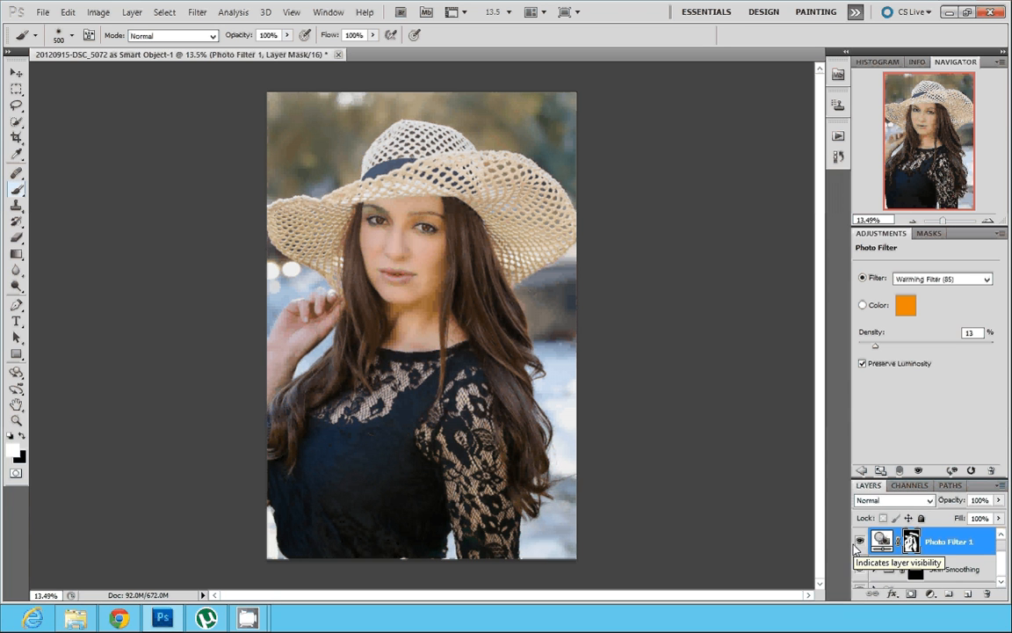
- Rename the Photo Filter layer Warm
{"action": "double_click", "coordinate": [940, 542]}
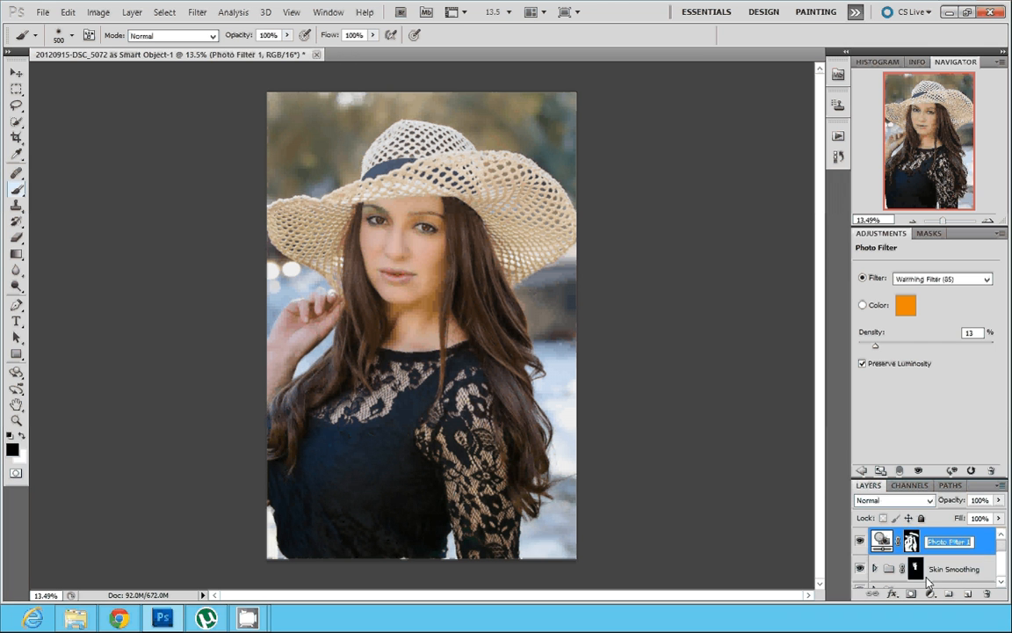
{"action": "type", "text": "Warm"}
{"action": "key", "text": "Return"}
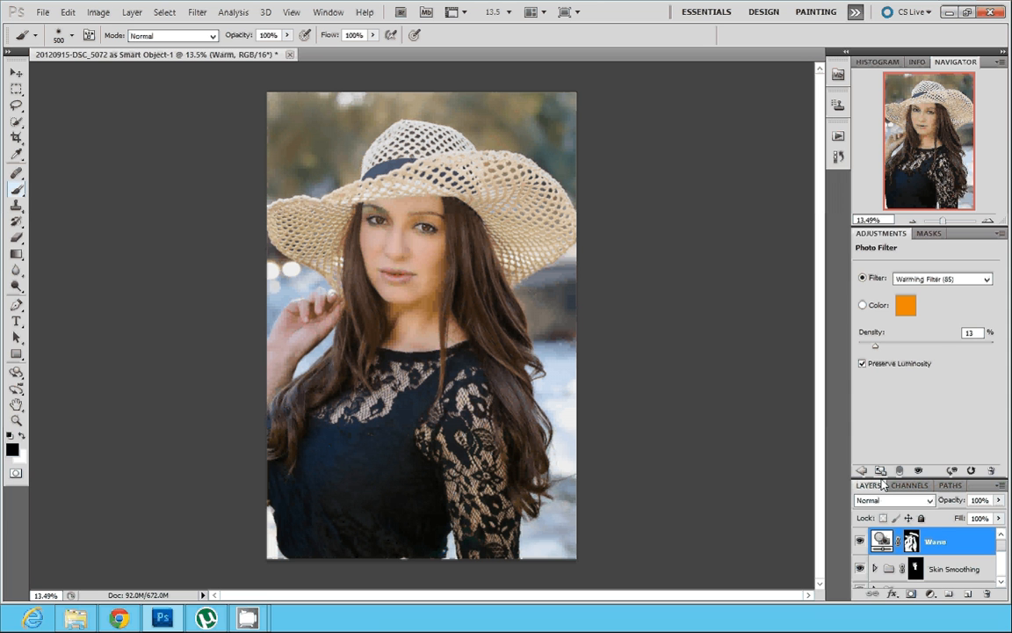
- Stamp all visible layers into a new top layer and apply a High Pass filter with a 6.3 pixel radius
{"action": "key", "text": "ctrl+shift+alt+e"}
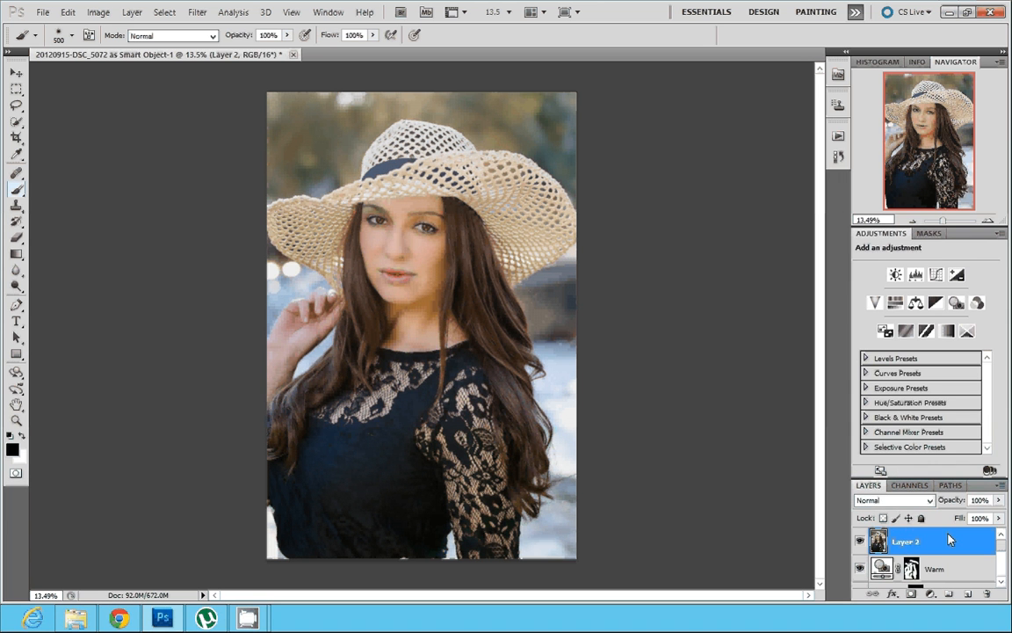
{"action": "left_click", "coordinate": [197, 12]}
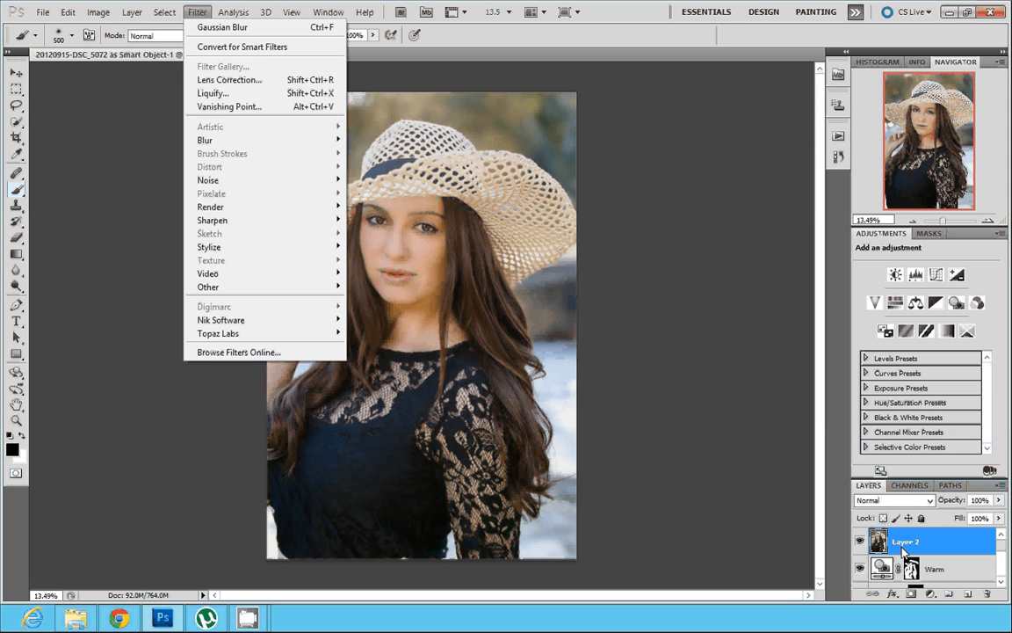
{"action": "mouse_move", "coordinate": [266, 287]}
{"action": "left_click", "coordinate": [376, 299]}
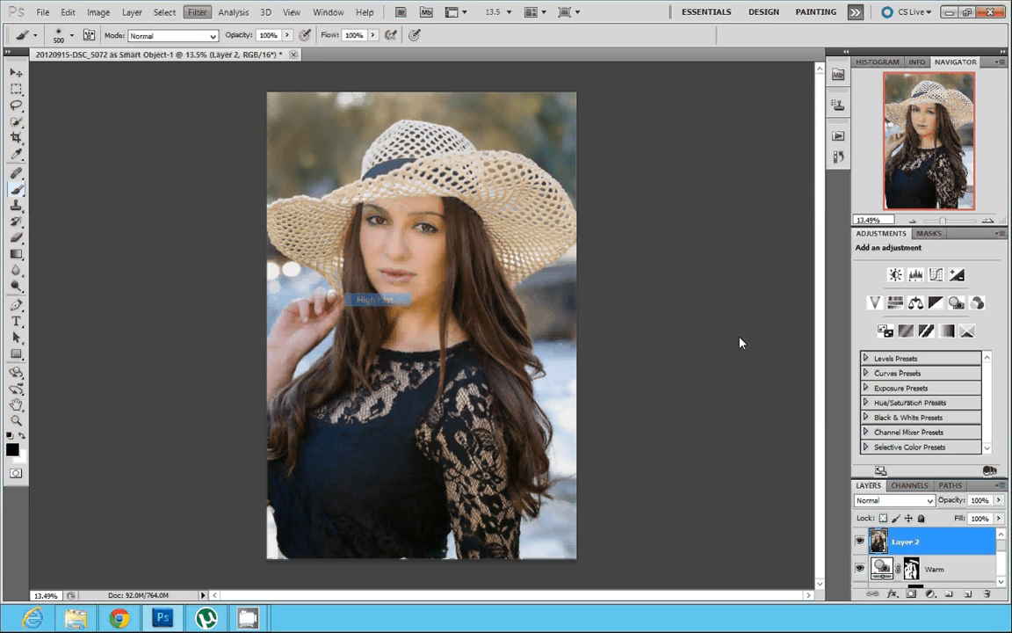
{"action": "left_click_drag", "start_coordinate": [608, 326], "coordinate": [793, 182]}
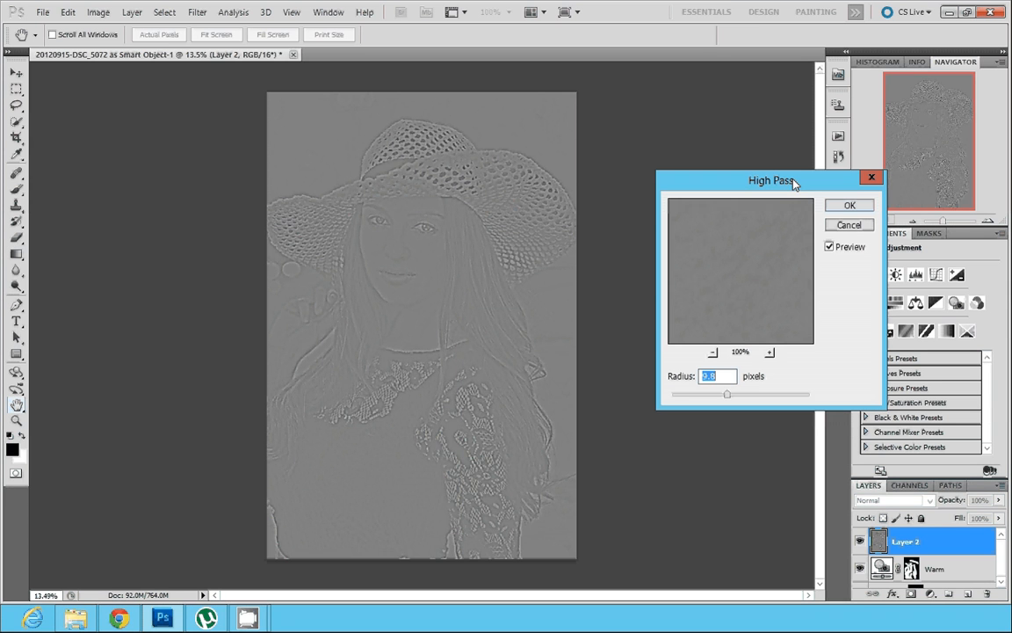
{"action": "left_click_drag", "start_coordinate": [727, 393], "coordinate": [714, 398]}
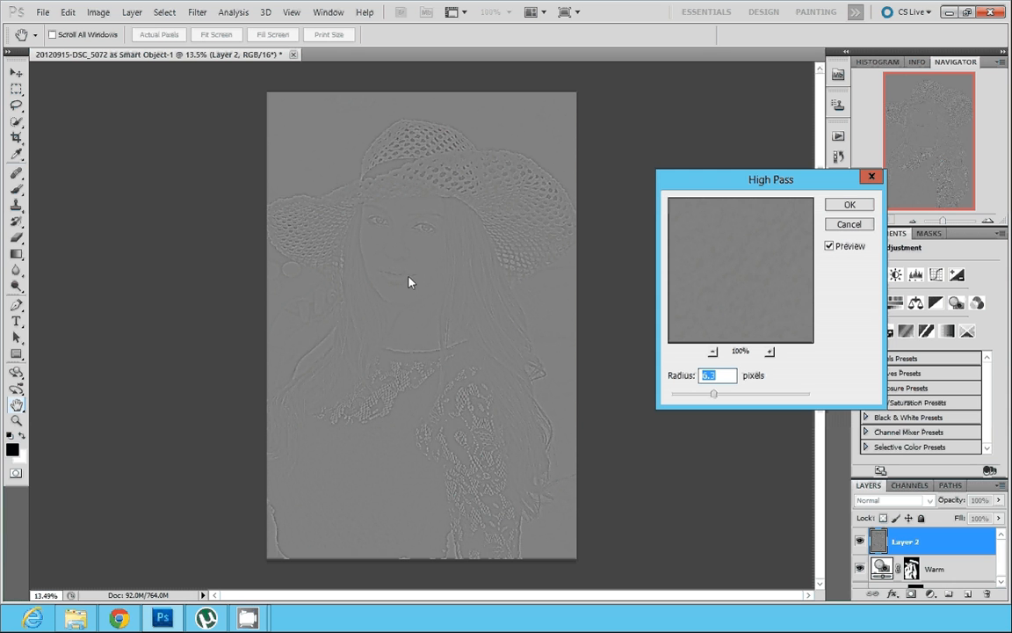
{"action": "left_click", "coordinate": [849, 204]}
- Set the High Pass layer's blend mode to Soft Light and toggle its visibility to compare the sharpening
{"action": "left_click", "coordinate": [893, 500]}
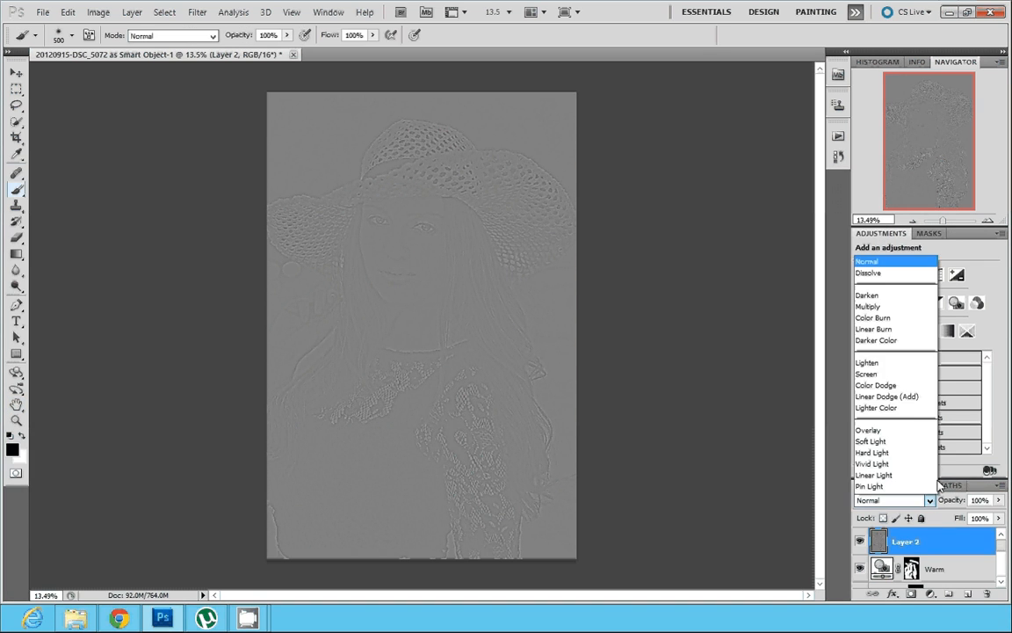
{"action": "left_click", "coordinate": [900, 323]}
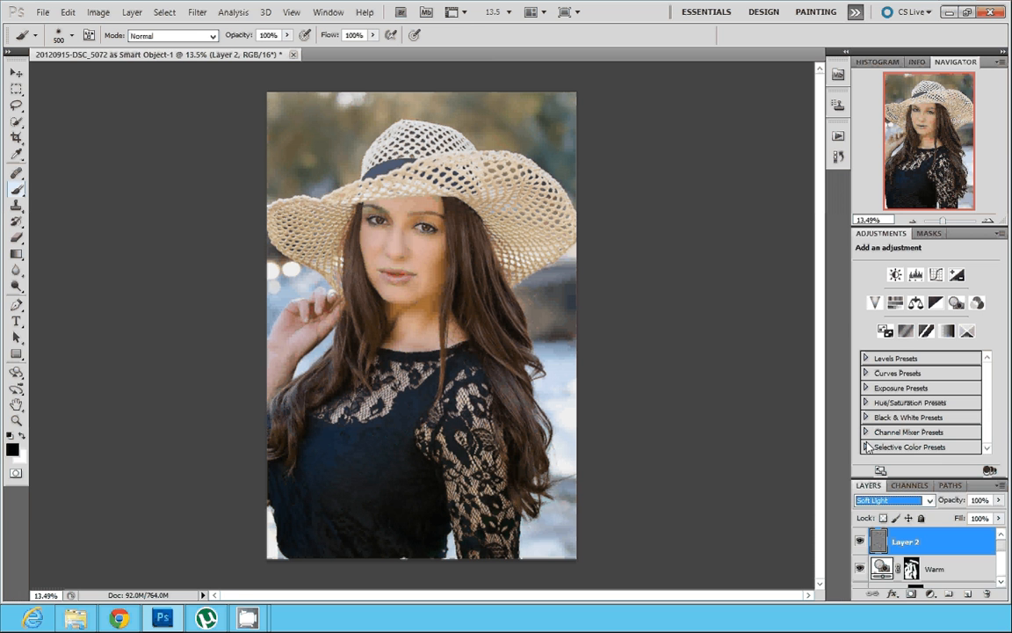
{"action": "left_click", "coordinate": [861, 542]}
{"action": "left_click", "coordinate": [860, 541]}
- Rename the High Pass layer HP Sharpen and expand the layer list to show the full stack
{"action": "double_click", "coordinate": [905, 542]}
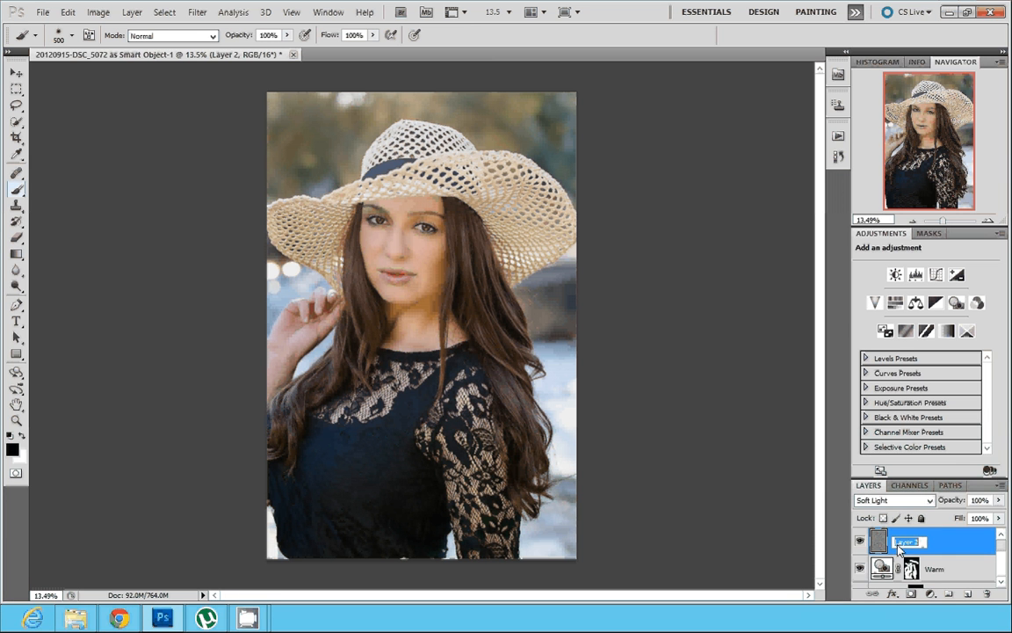
{"action": "type", "text": "HP Sharpen"}
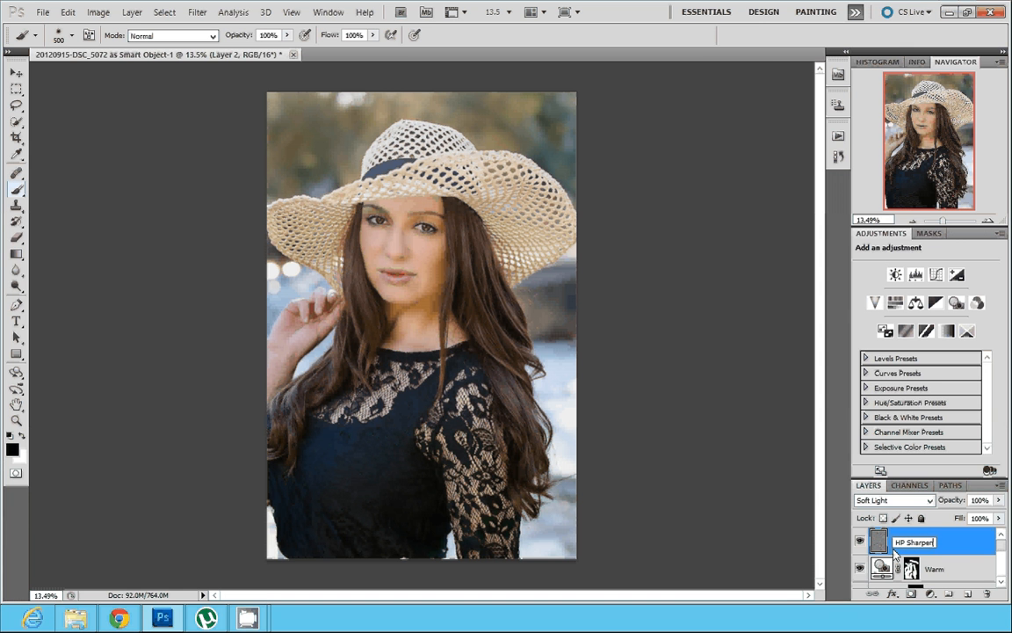
{"action": "key", "text": "Return"}
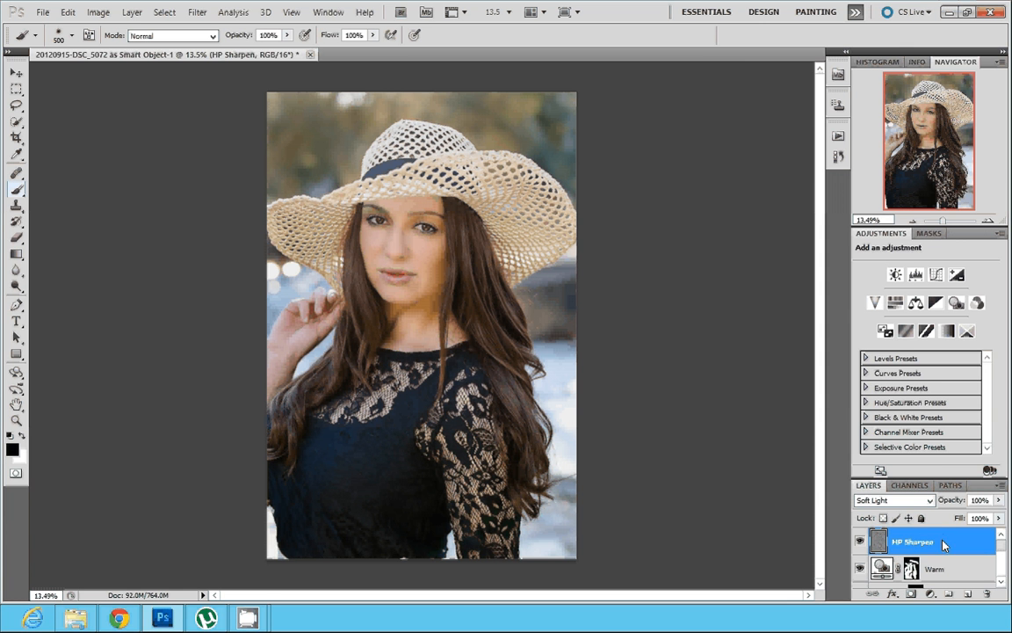
{"action": "double_click", "coordinate": [895, 236]}
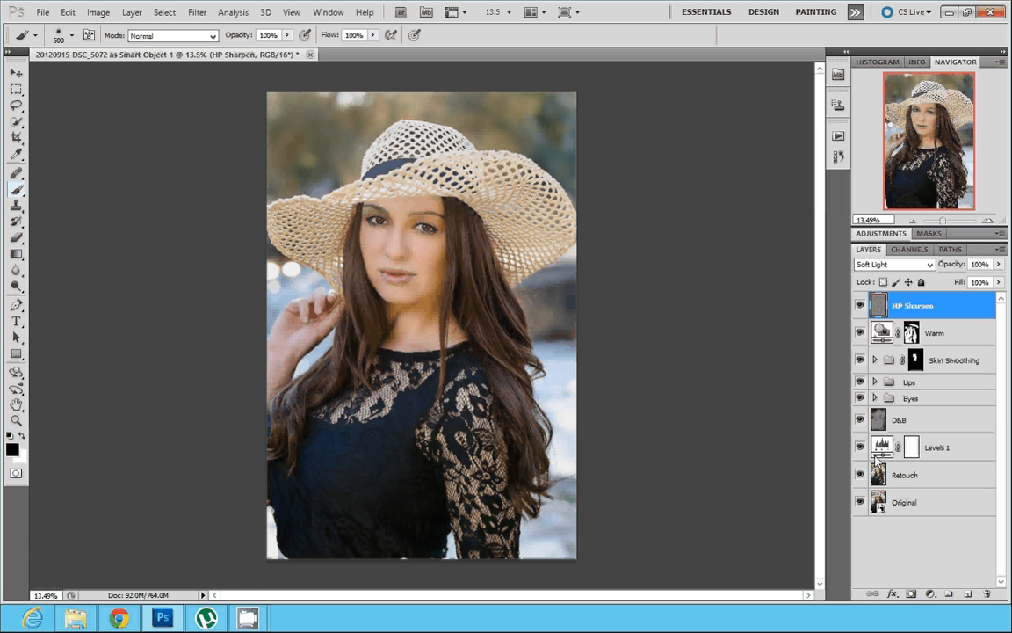
- Hide all layers, and show them again one by one from Original up to HP Sharpen to review each retouching stage
{"action": "left_click", "coordinate": [860, 306]}
{"action": "left_click_drag", "start_coordinate": [860, 333], "coordinate": [860, 502]}
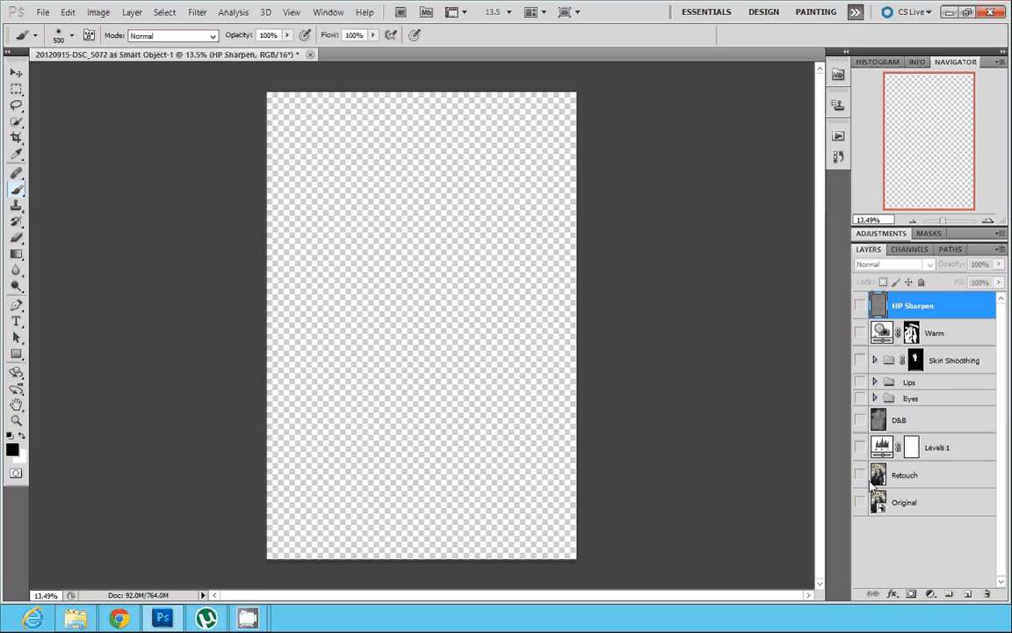
{"action": "left_click", "coordinate": [860, 502]}
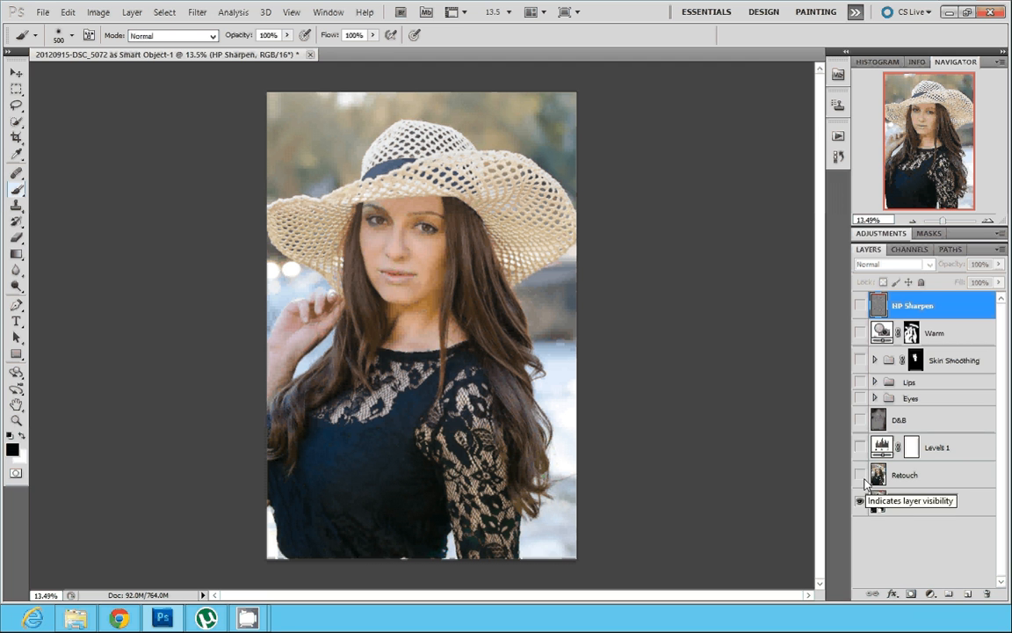
{"action": "left_click", "coordinate": [860, 474]}
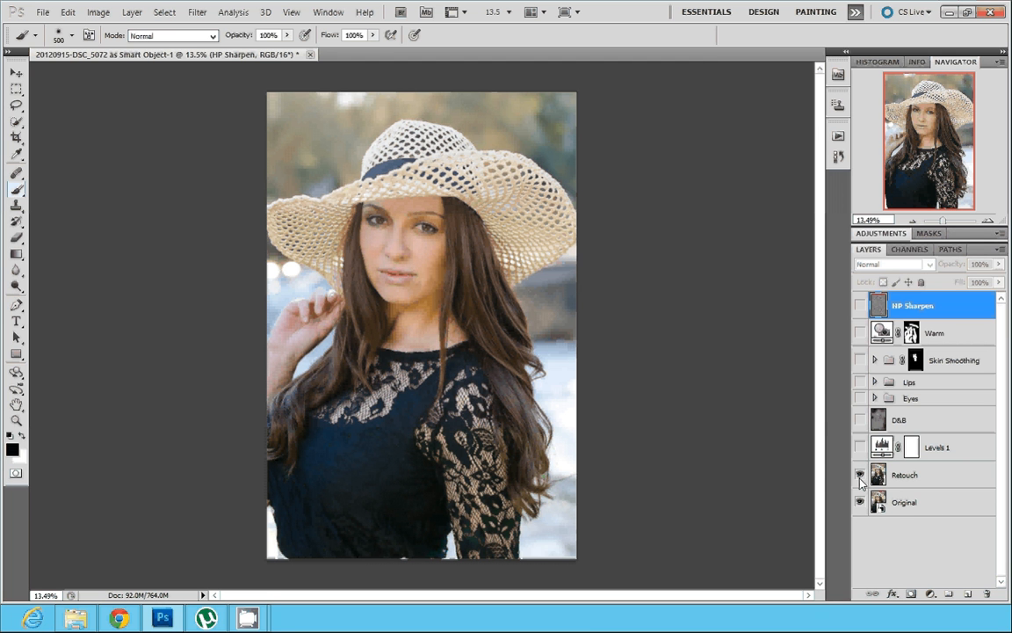
{"action": "left_click", "coordinate": [860, 448]}
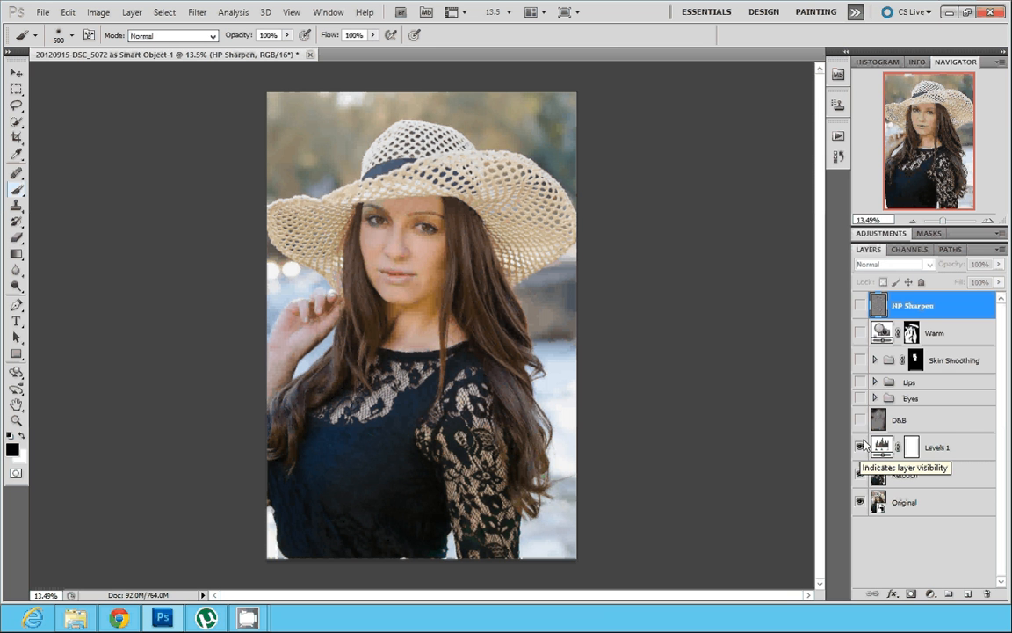
{"action": "left_click", "coordinate": [860, 420]}
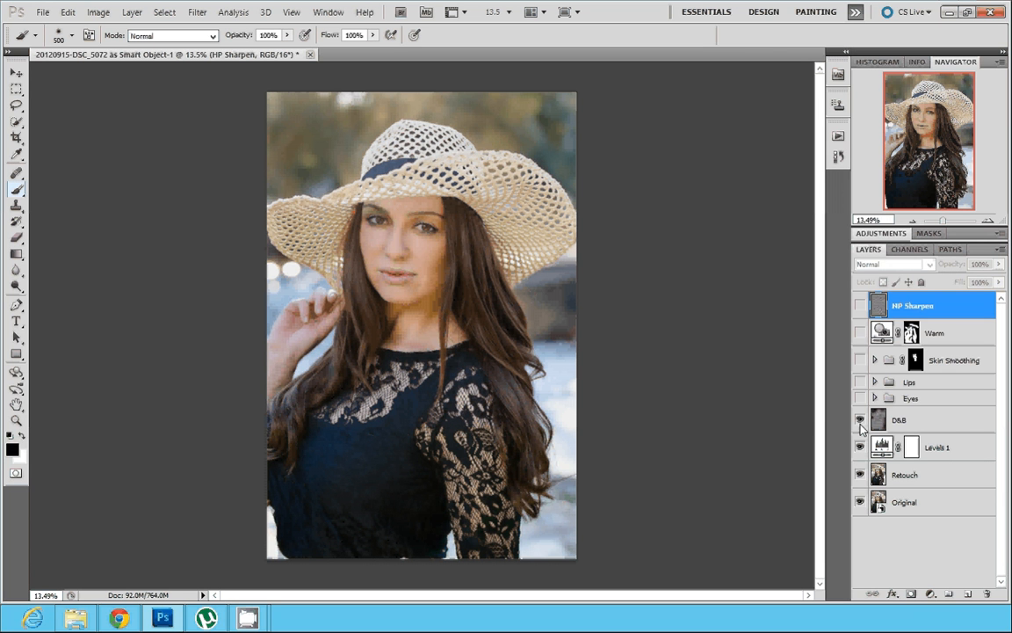
{"action": "left_click", "coordinate": [860, 399]}
{"action": "left_click", "coordinate": [860, 382]}
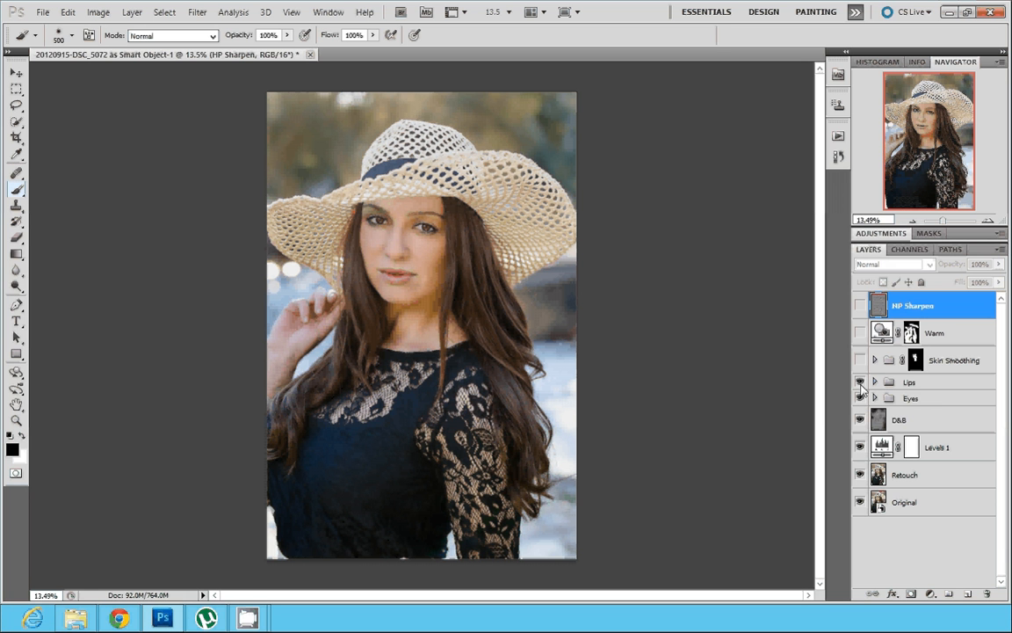
{"action": "left_click", "coordinate": [860, 360]}
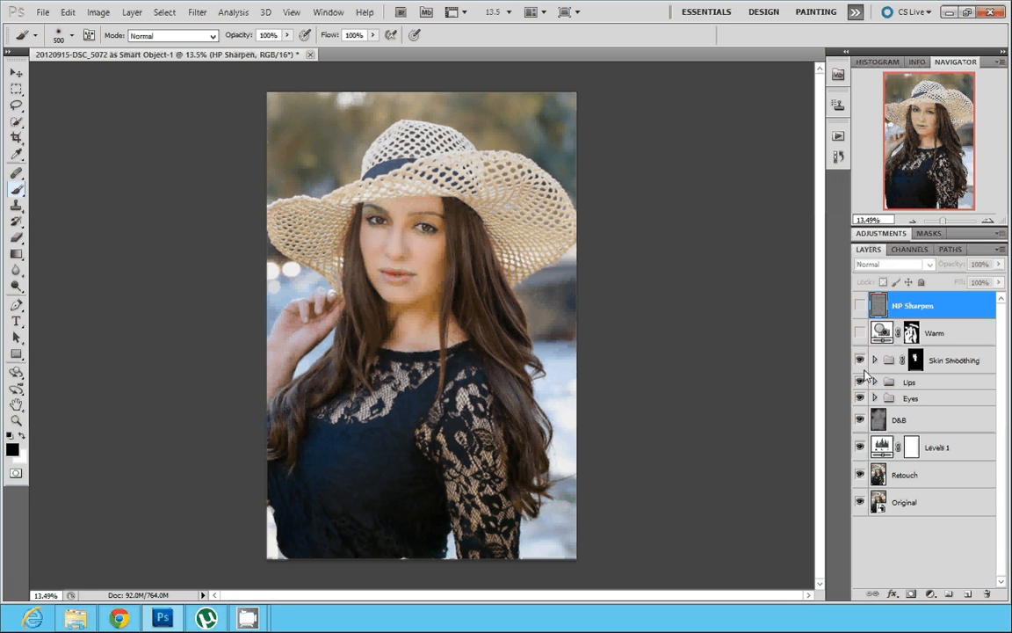
{"action": "left_click", "coordinate": [860, 333]}
{"action": "left_click", "coordinate": [860, 304]}
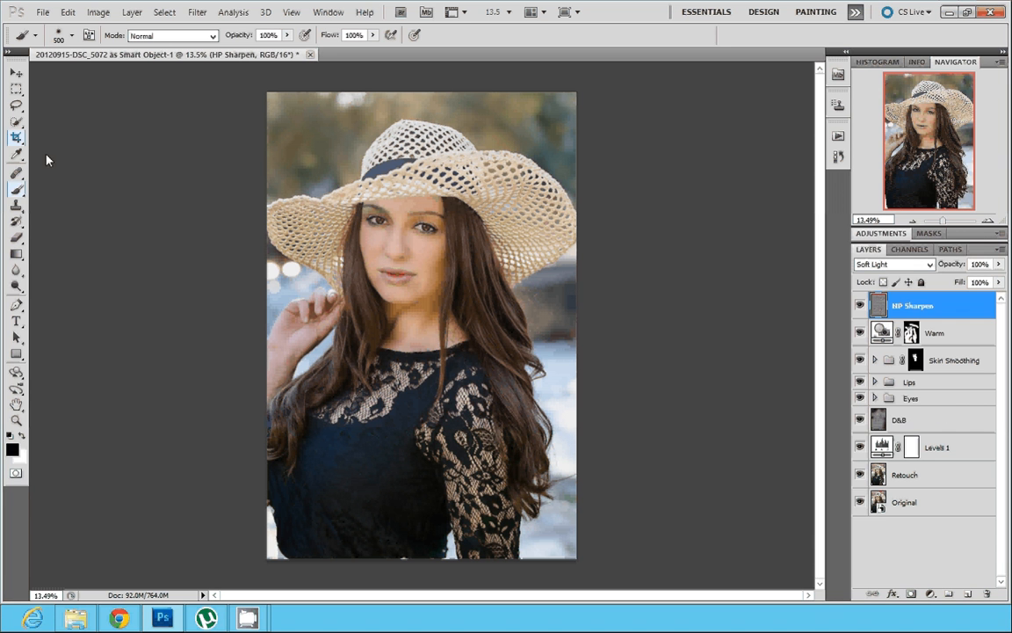
- Set up the Crop tool for a width of 5 in, a height of 7 in and a resolution of 240 pixels/inch
{"action": "left_click", "coordinate": [19, 138]}
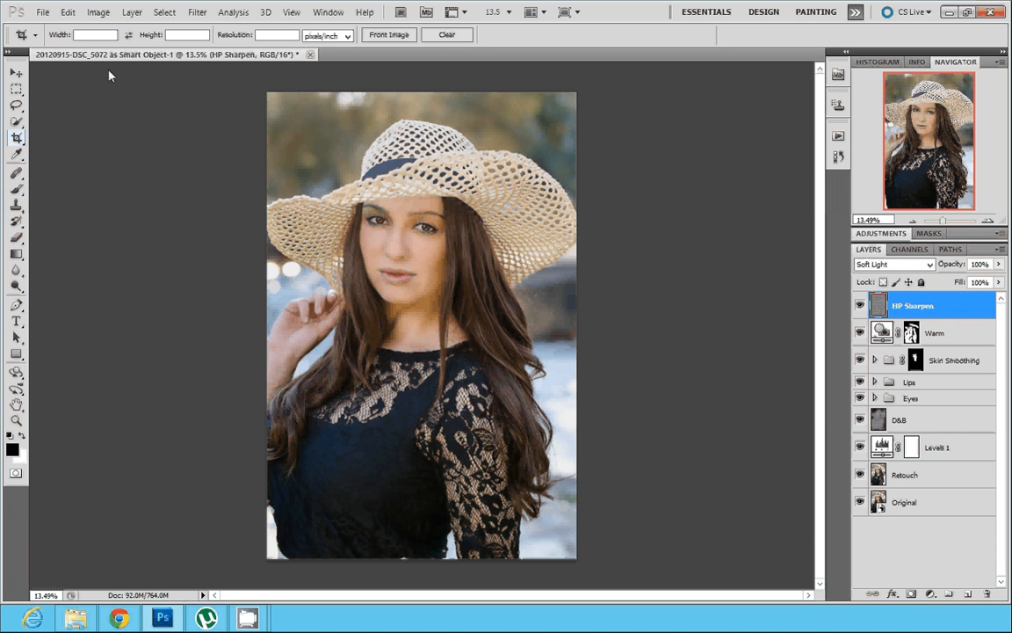
{"action": "left_click", "coordinate": [99, 36]}
{"action": "type", "text": "5"}
{"action": "key", "text": "BackSpace"}
{"action": "key", "text": "BackSpace"}
{"action": "type", "text": "5 in"}
{"action": "key", "text": "Tab"}
{"action": "type", "text": "7 in240"}
- Crop the portrait to the fixed ratio, keeping the full hat and trimming mainly the lower edge plus a thin strip above
{"action": "left_click_drag", "start_coordinate": [269, 93], "coordinate": [584, 603]}
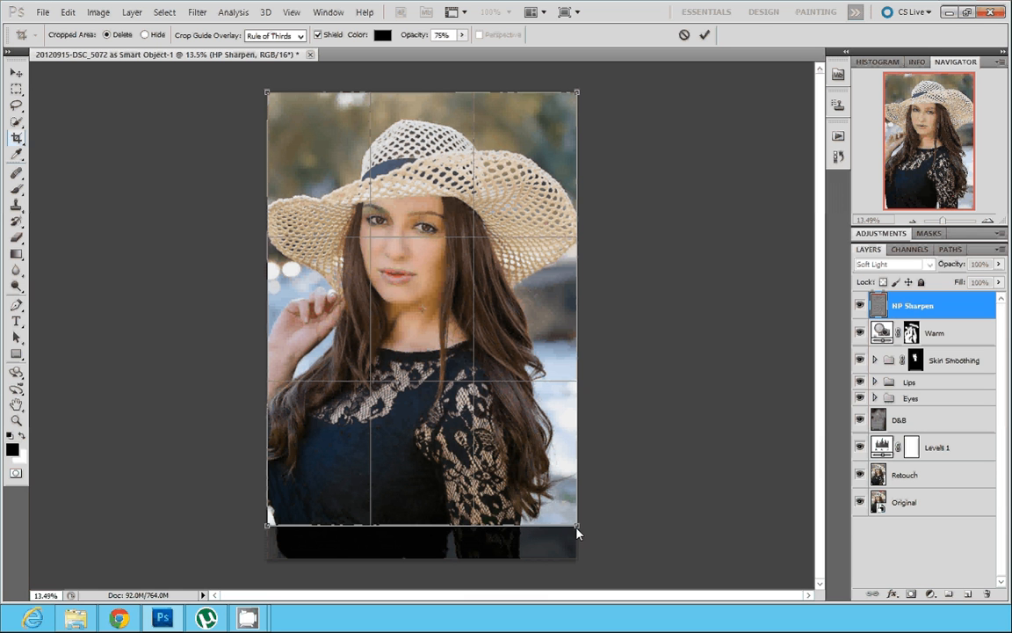
{"action": "mouse_move", "coordinate": [577, 532]}
{"action": "left_mouse_down"}
{"action": "mouse_move", "coordinate": [564, 516]}
{"action": "mouse_move", "coordinate": [577, 527]}
{"action": "left_mouse_up"}
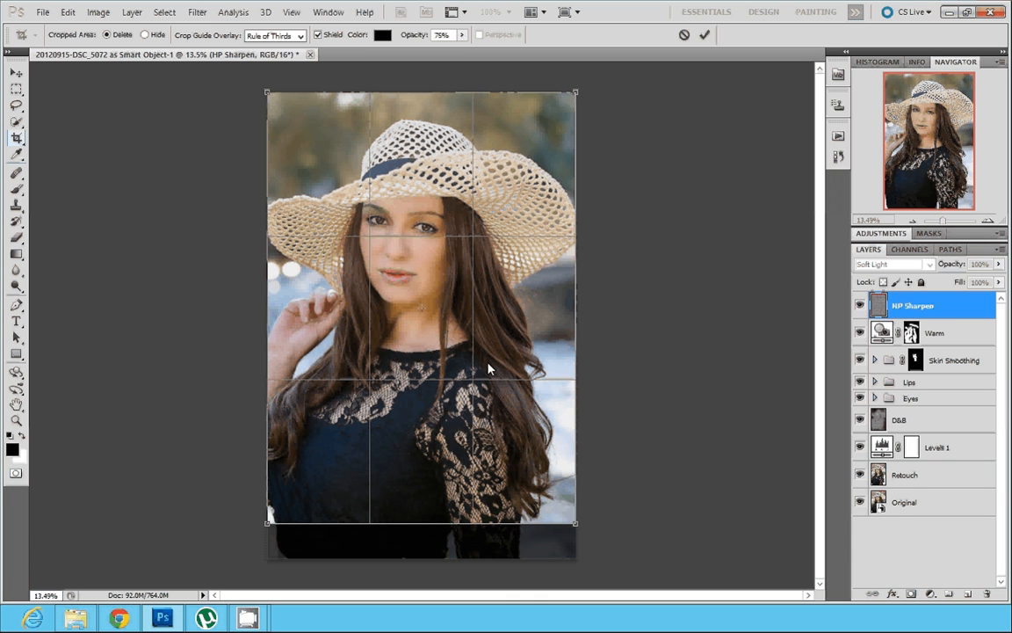
{"action": "left_click_drag", "start_coordinate": [577, 528], "coordinate": [572, 523]}
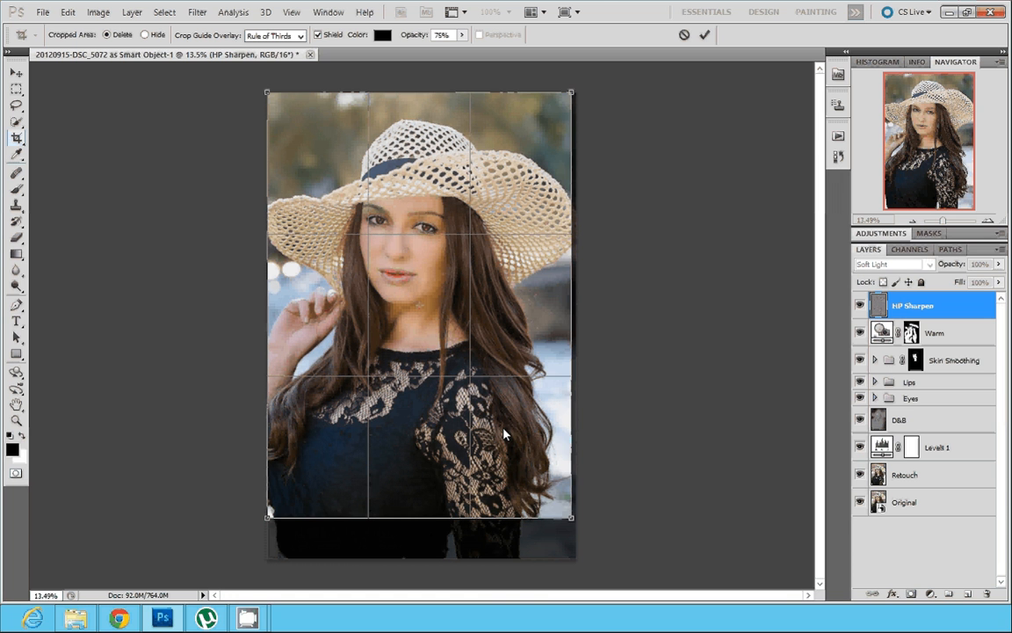
{"action": "left_click_drag", "start_coordinate": [503, 433], "coordinate": [503, 435]}
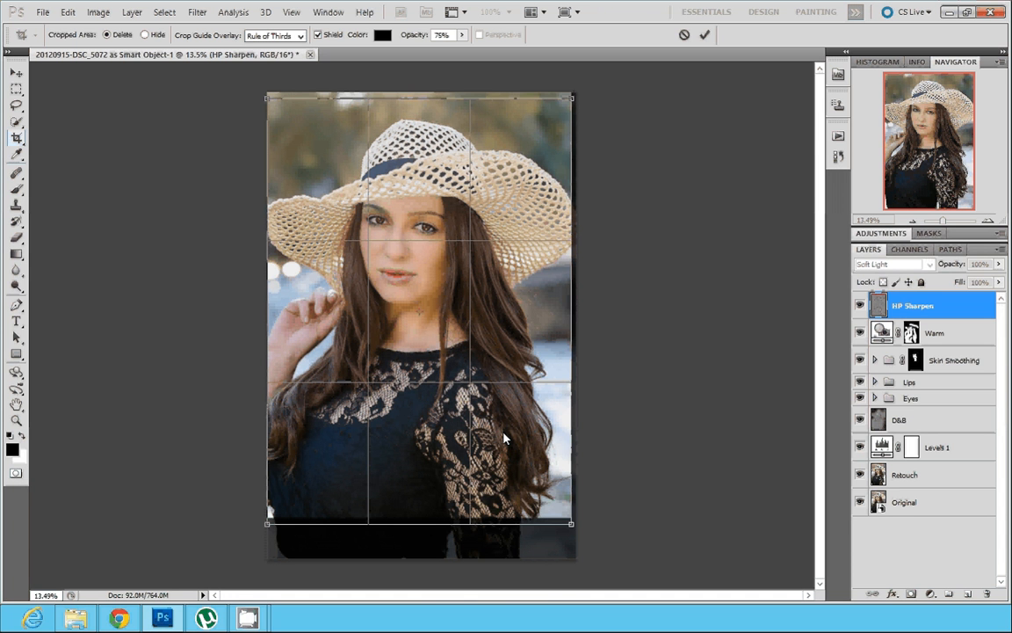
{"action": "left_click", "coordinate": [705, 35]}
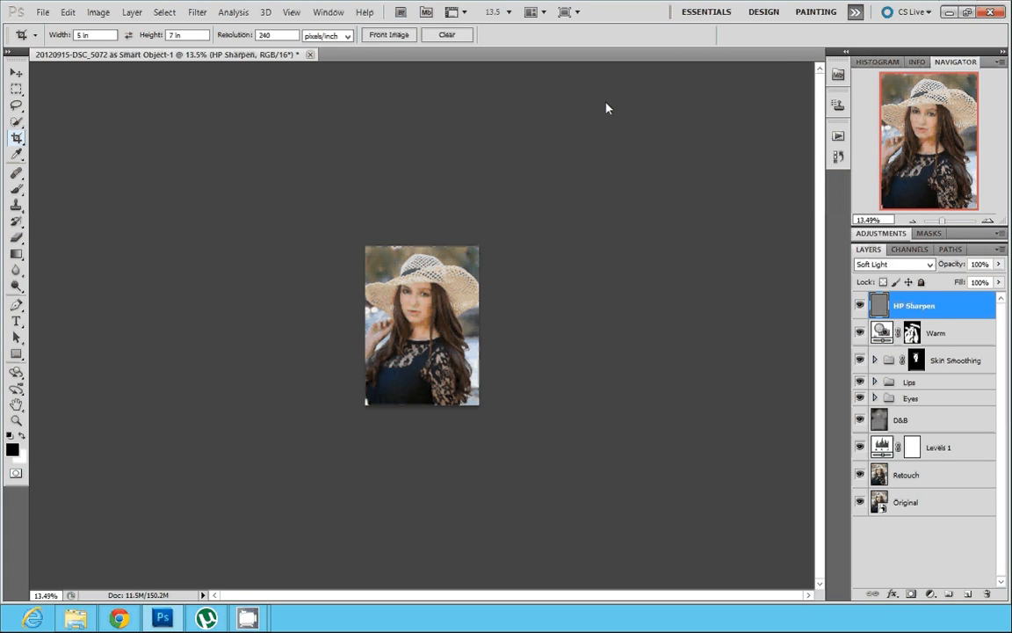
{"action": "key", "text": "ctrl+0"}
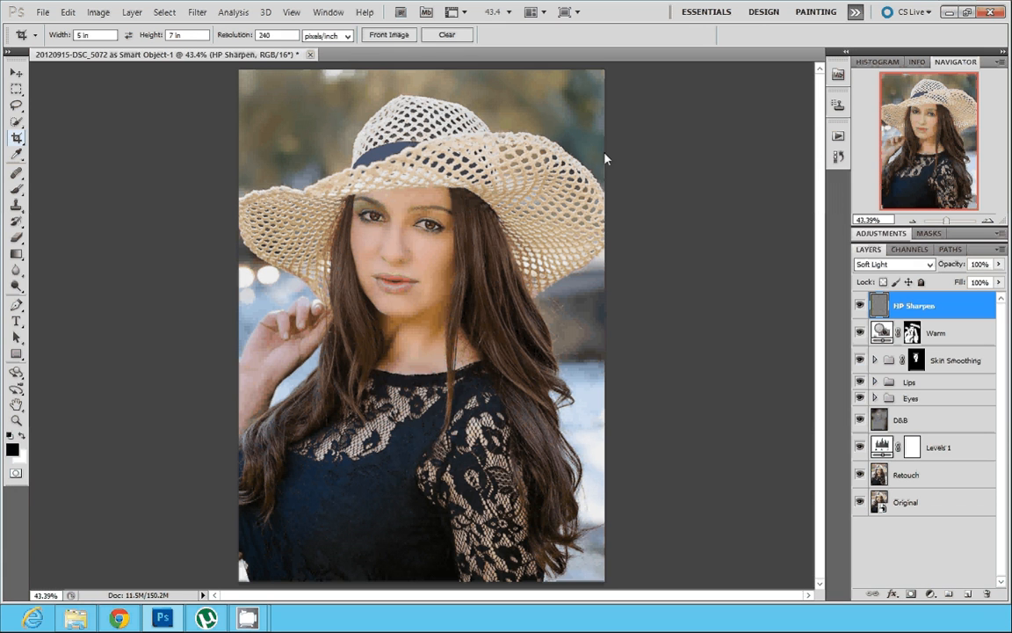
- Save the layered image as a Photoshop file named Model Example in the Photowalk 2012 Hillarys folder
{"action": "left_click", "coordinate": [43, 11]}
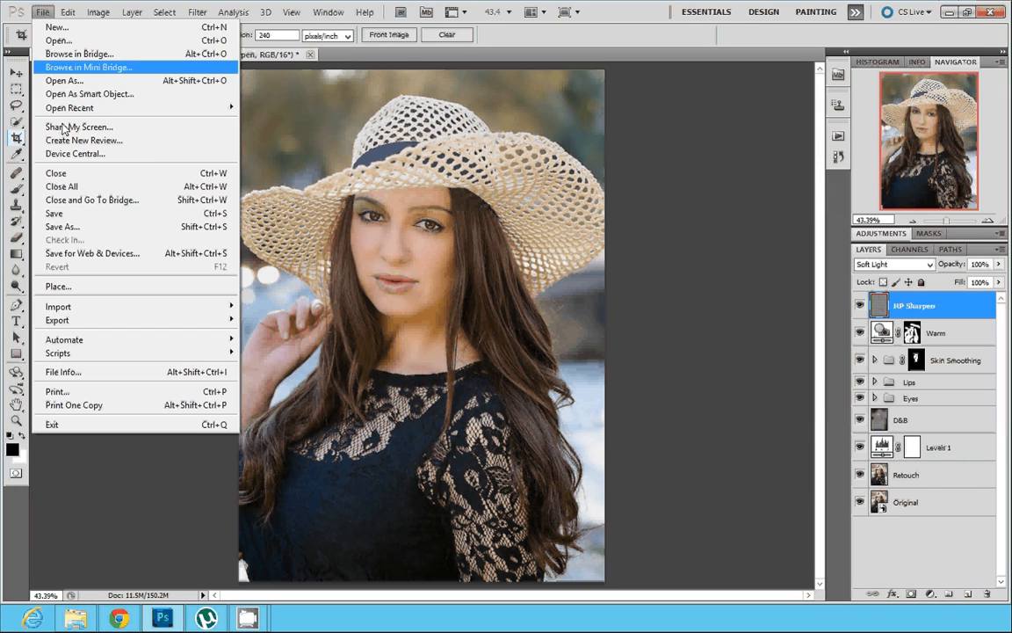
{"action": "left_click", "coordinate": [99, 226]}
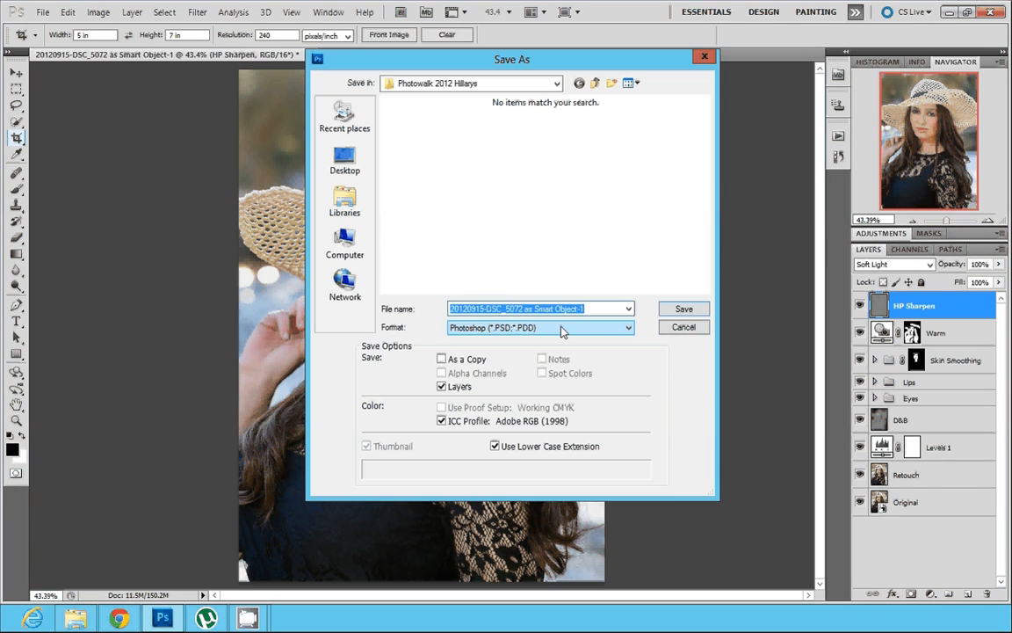
{"action": "type", "text": "Model "}
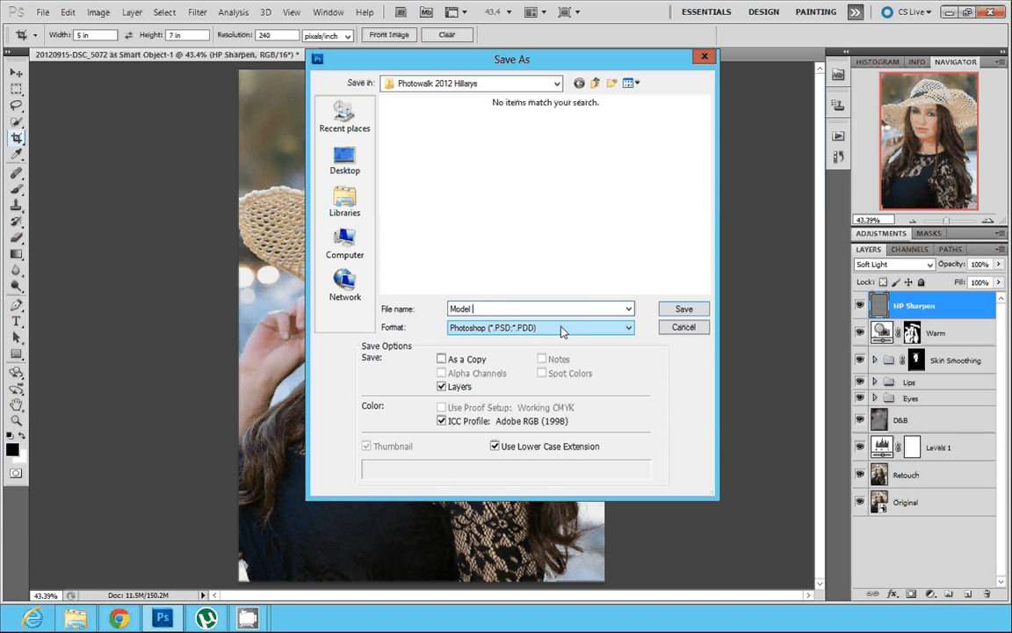
{"action": "type", "text": "Example"}
{"action": "left_click", "coordinate": [683, 309]}
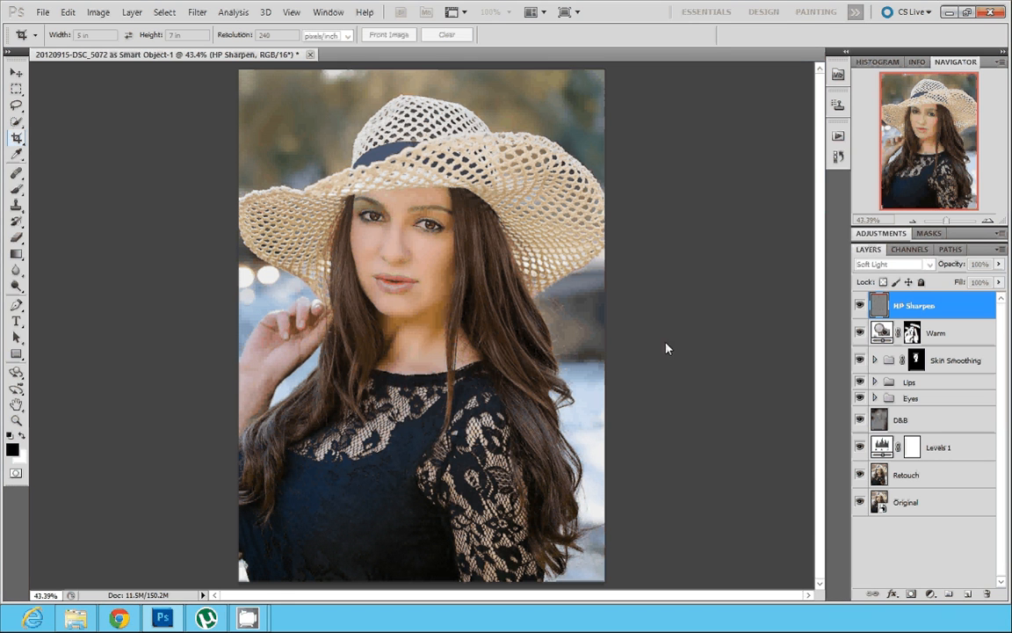